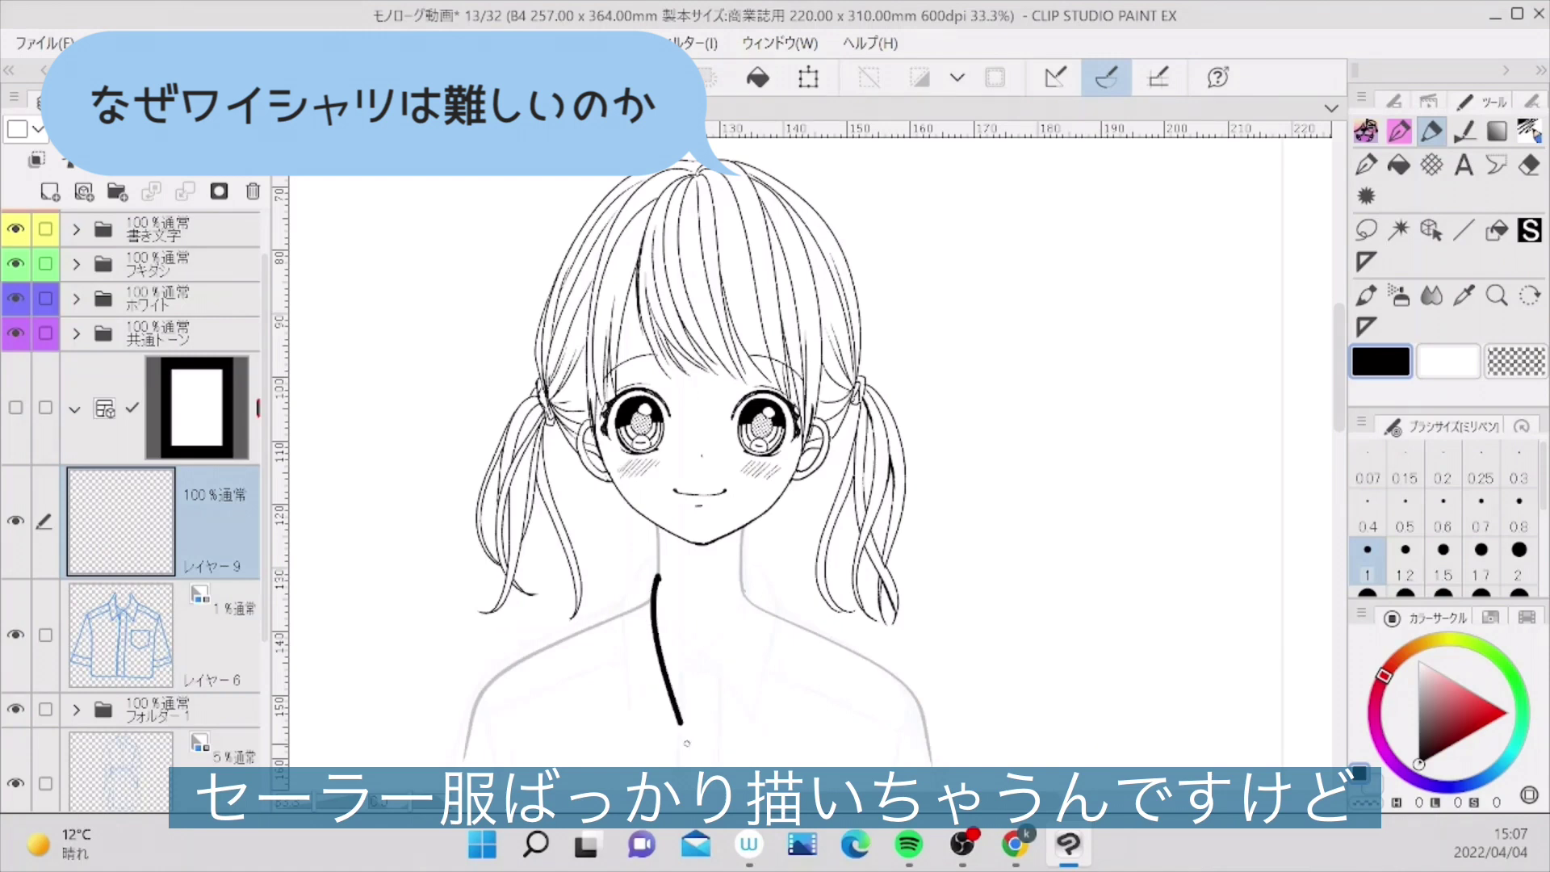
- Sketch a sailor collar with a V neckline and chest line on レイヤー9, plus the outer shoulder and arm lines
{"action": "left_click_drag", "start_coordinate": [745, 575], "coordinate": [695, 755]}
{"action": "left_click_drag", "start_coordinate": [661, 646], "coordinate": [739, 650]}
{"action": "left_click_drag", "start_coordinate": [657, 565], "coordinate": [520, 659]}
{"action": "left_click_drag", "start_coordinate": [521, 659], "coordinate": [692, 763]}
{"action": "left_click_drag", "start_coordinate": [742, 562], "coordinate": [697, 758]}
{"action": "left_click_drag", "start_coordinate": [1338, 333], "coordinate": [1337, 349]}
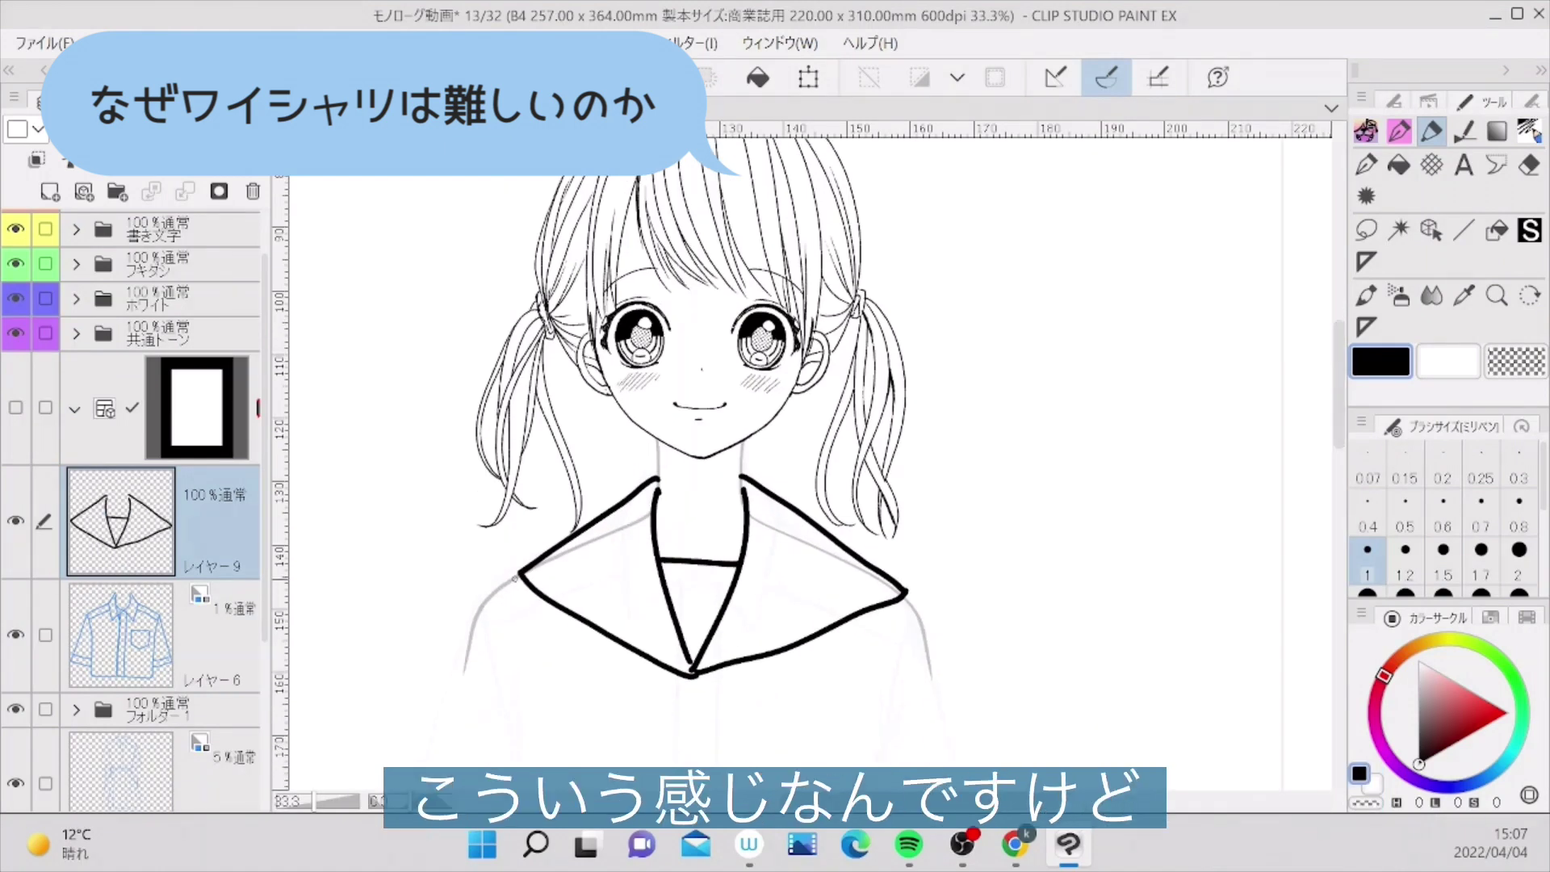
{"action": "mouse_move", "coordinate": [521, 575]}
{"action": "left_mouse_down"}
{"action": "mouse_move", "coordinate": [480, 605]}
{"action": "mouse_move", "coordinate": [466, 731]}
{"action": "left_mouse_up"}
{"action": "left_click_drag", "start_coordinate": [906, 601], "coordinate": [931, 730]}
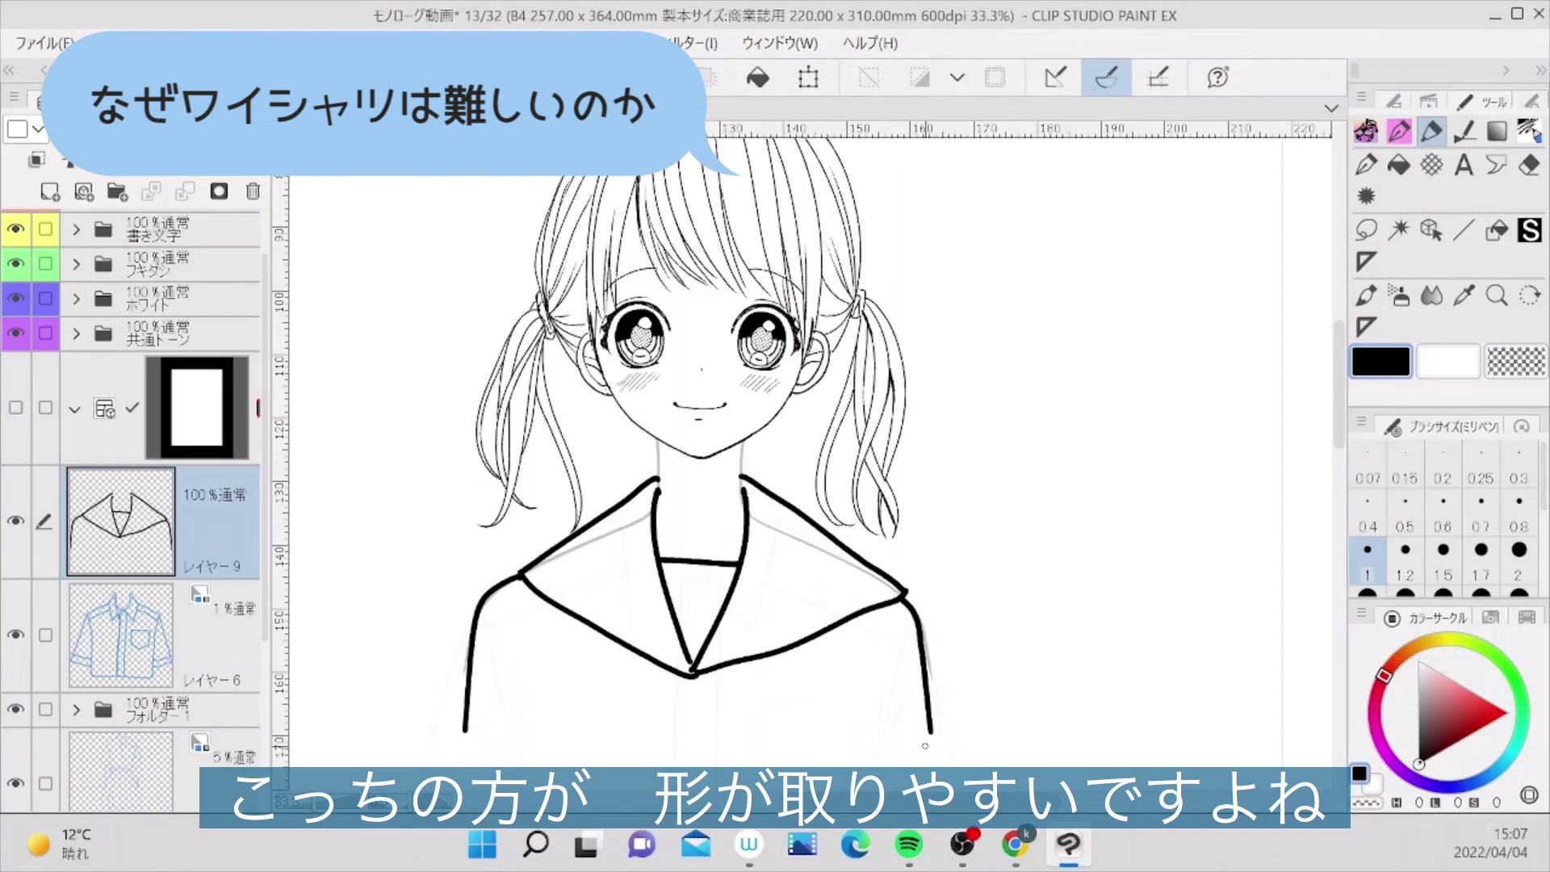
- Sketch a ribbon bow with tails below the sailor collar and clear the whole sailor uniform sketch from レイヤー9
{"action": "mouse_move", "coordinate": [688, 677]}
{"action": "left_mouse_down"}
{"action": "mouse_move", "coordinate": [643, 749]}
{"action": "mouse_move", "coordinate": [759, 670]}
{"action": "mouse_move", "coordinate": [759, 732]}
{"action": "left_mouse_up"}
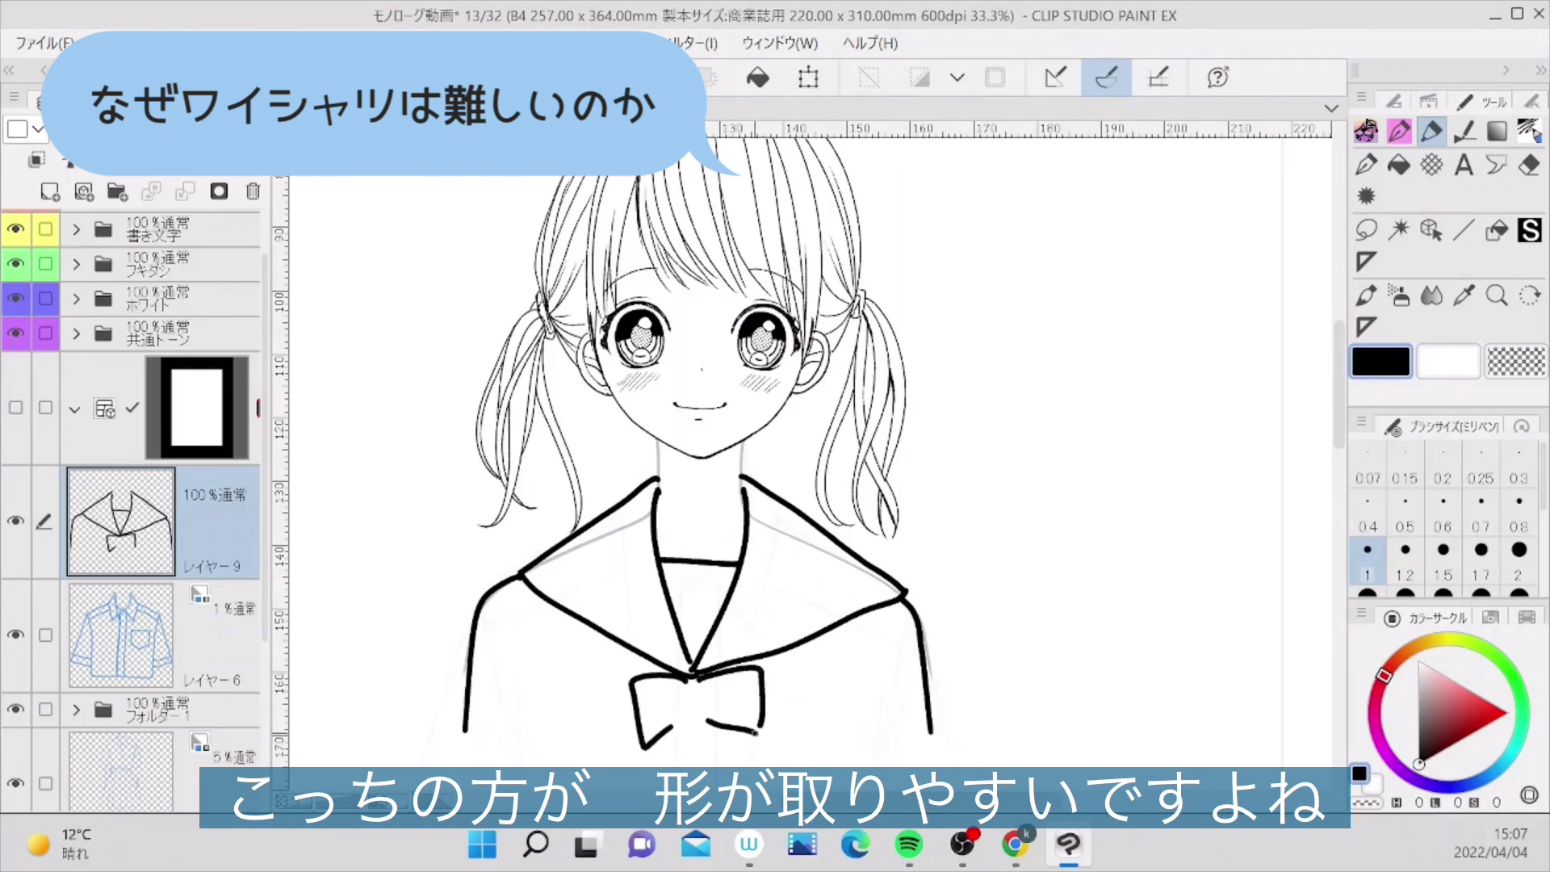
{"action": "mouse_move", "coordinate": [637, 726]}
{"action": "left_mouse_down"}
{"action": "mouse_move", "coordinate": [620, 744]}
{"action": "mouse_move", "coordinate": [688, 773]}
{"action": "left_mouse_up"}
{"action": "mouse_move", "coordinate": [696, 718]}
{"action": "left_mouse_down"}
{"action": "mouse_move", "coordinate": [690, 776]}
{"action": "mouse_move", "coordinate": [712, 774]}
{"action": "left_mouse_up"}
{"action": "left_click_drag", "start_coordinate": [712, 774], "coordinate": [773, 752]}
{"action": "left_click_drag", "start_coordinate": [760, 732], "coordinate": [774, 752]}
{"action": "left_click_drag", "start_coordinate": [690, 682], "coordinate": [691, 710]}
{"action": "left_click_drag", "start_coordinate": [706, 682], "coordinate": [692, 710]}
{"action": "mouse_move", "coordinate": [694, 712]}
{"action": "left_mouse_down"}
{"action": "mouse_move", "coordinate": [712, 721]}
{"action": "mouse_move", "coordinate": [671, 729]}
{"action": "left_mouse_up"}
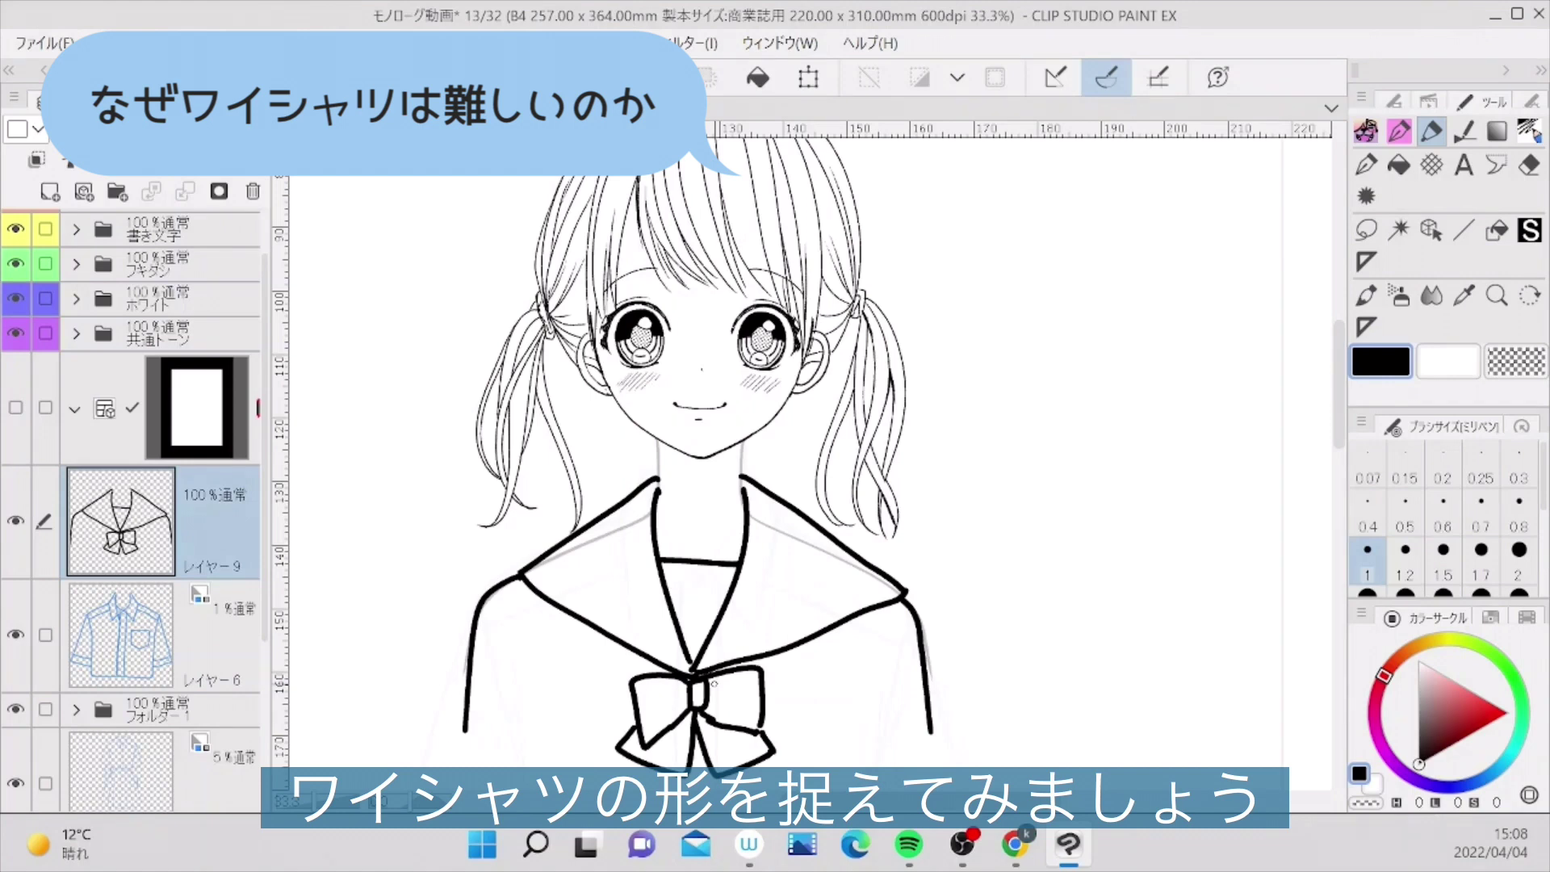
{"action": "key", "text": "Delete"}
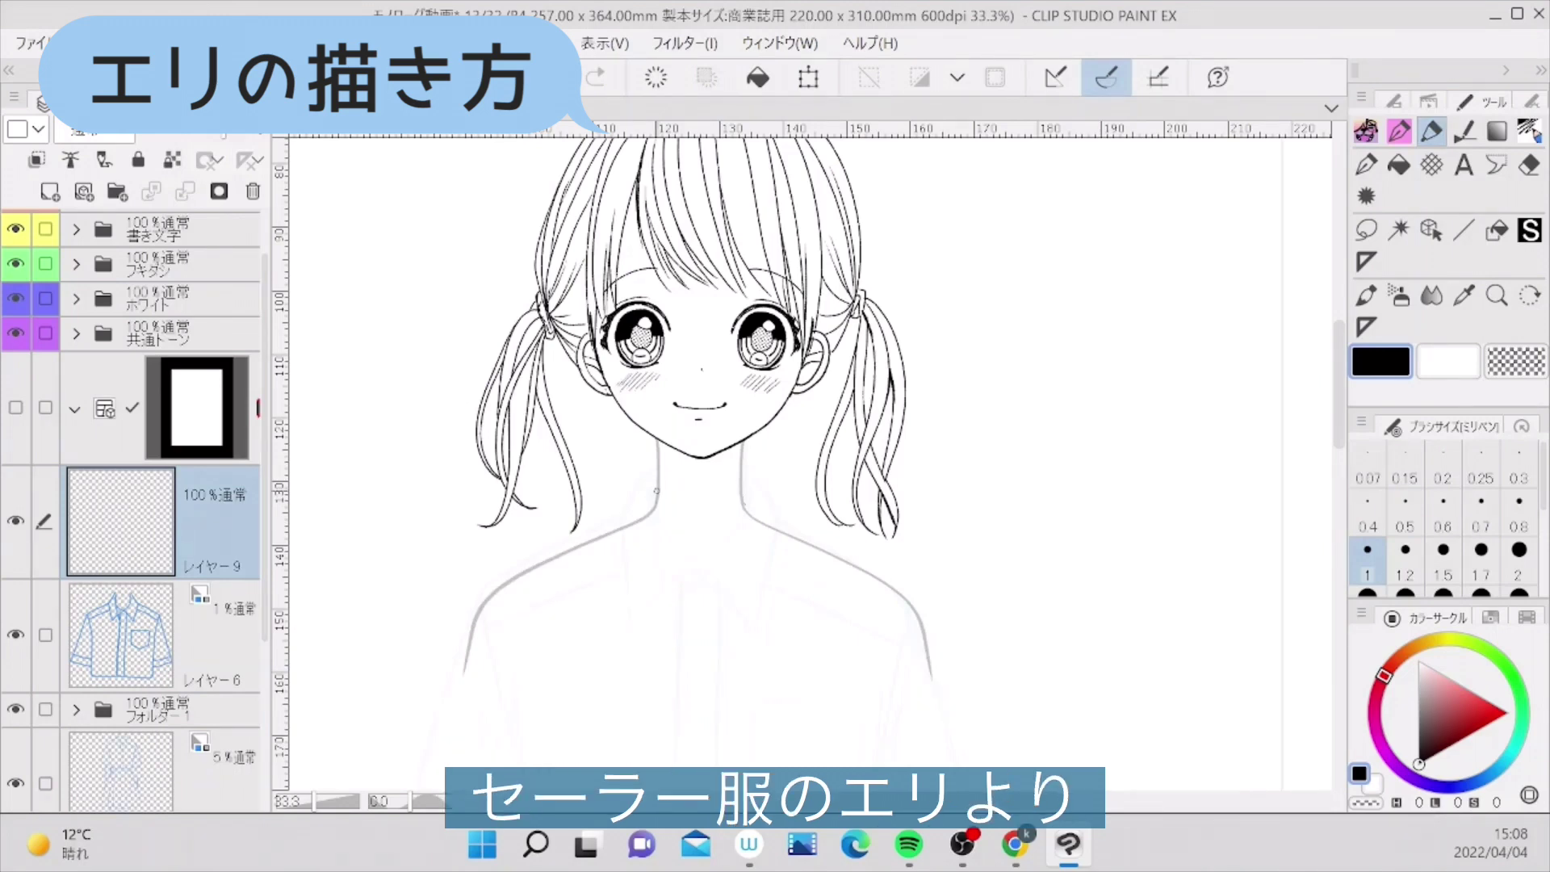
- Draw the dress-shirt collar: a V neckline from the neck, sides sloping to the shoulders, and two pointed collar flaps
{"action": "mouse_move", "coordinate": [655, 489]}
{"action": "left_mouse_down"}
{"action": "mouse_move", "coordinate": [677, 555]}
{"action": "mouse_move", "coordinate": [700, 570]}
{"action": "left_mouse_up"}
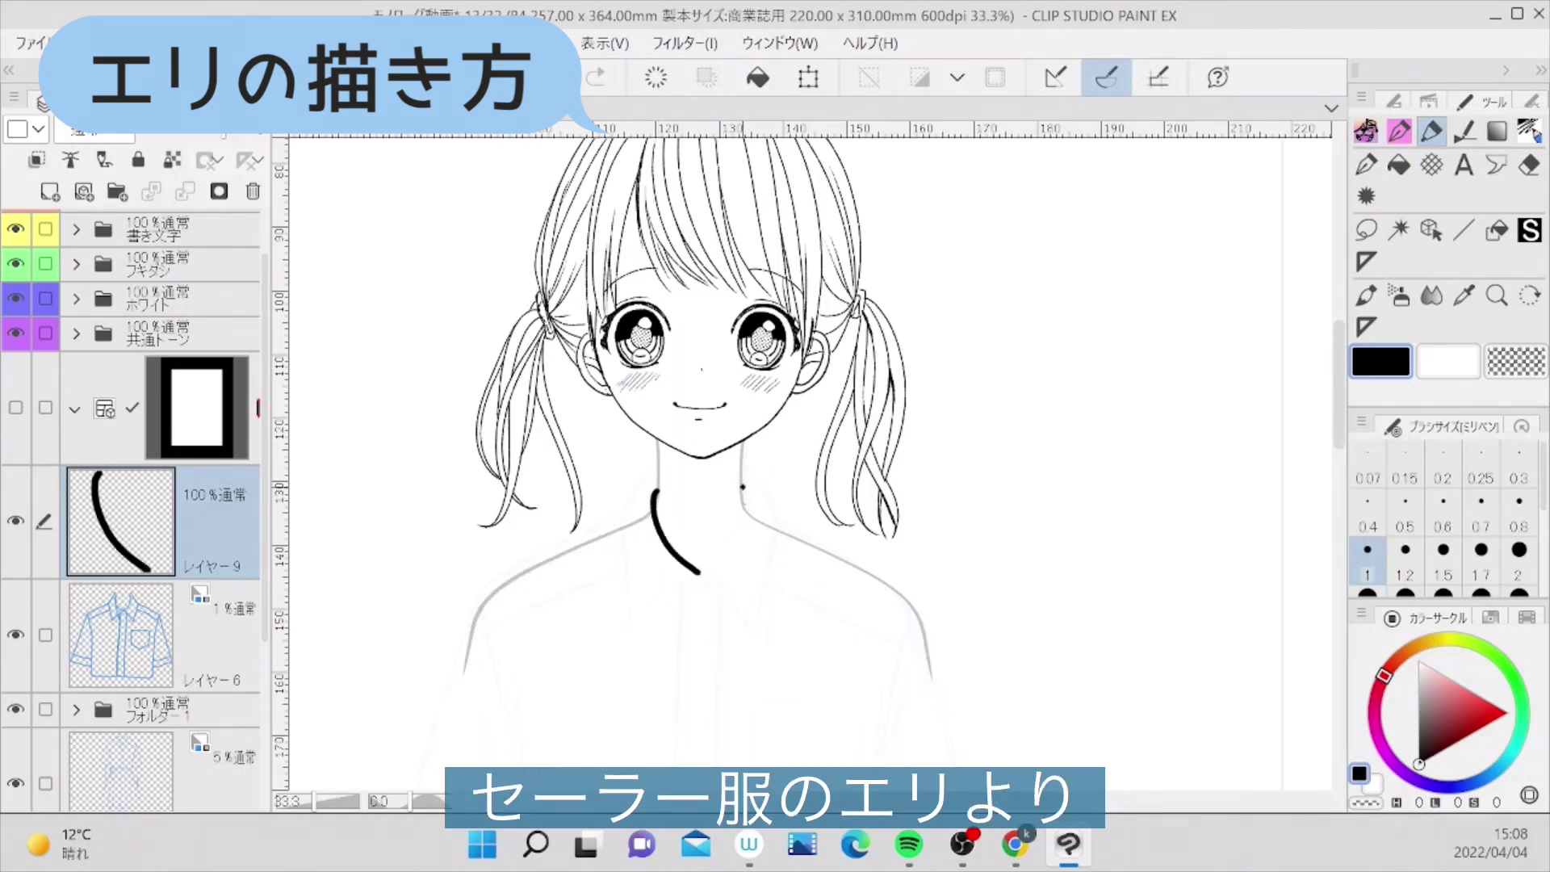
{"action": "mouse_move", "coordinate": [744, 485]}
{"action": "left_mouse_down"}
{"action": "mouse_move", "coordinate": [741, 538]}
{"action": "mouse_move", "coordinate": [698, 573]}
{"action": "left_mouse_up"}
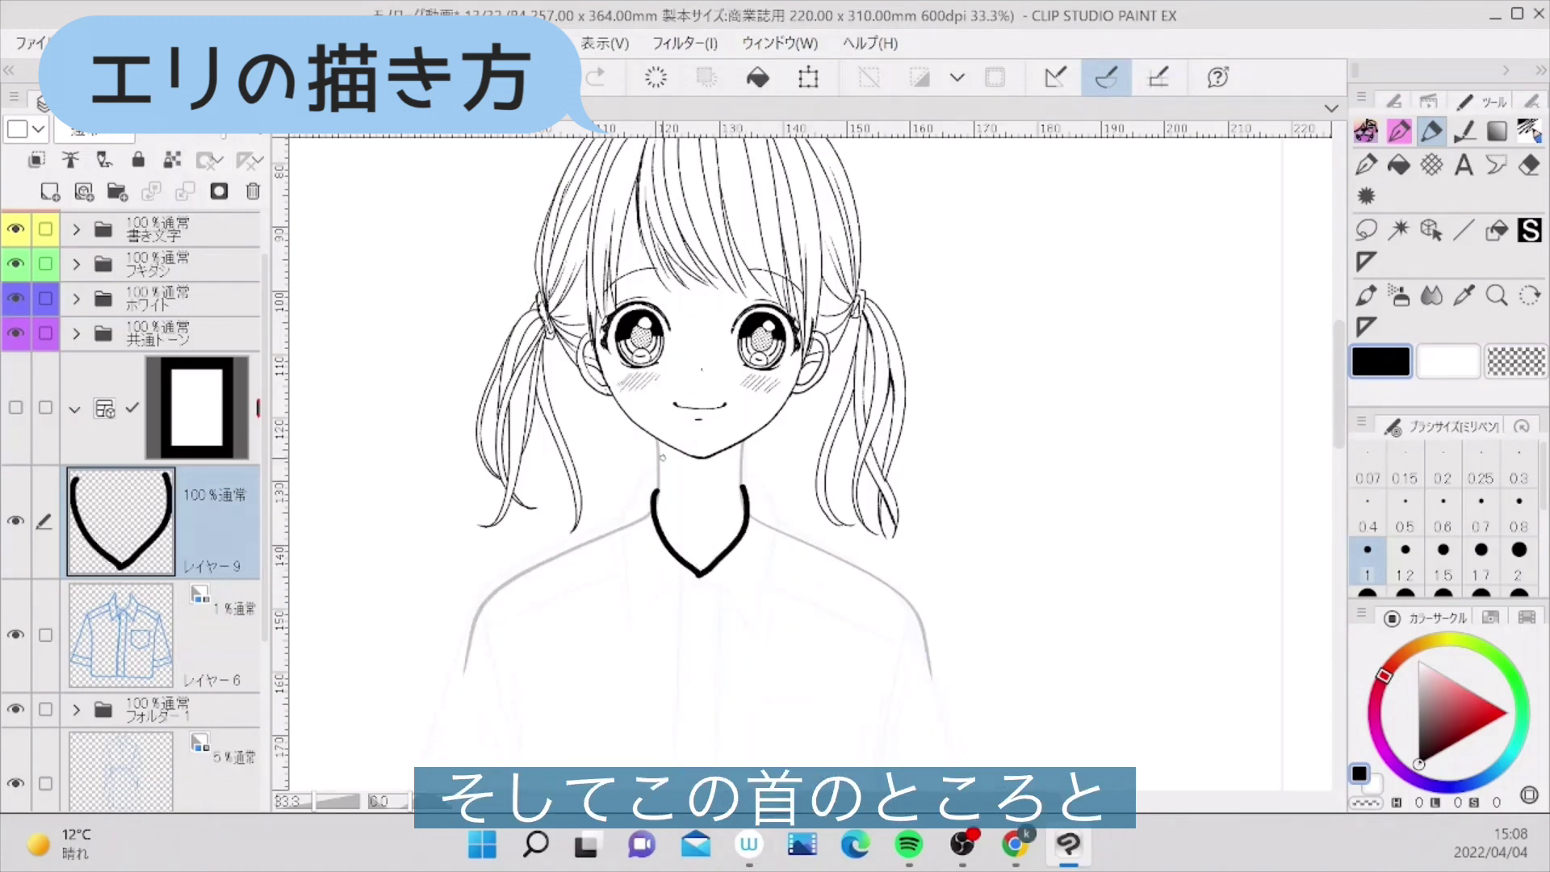
{"action": "left_click_drag", "start_coordinate": [659, 474], "coordinate": [605, 531]}
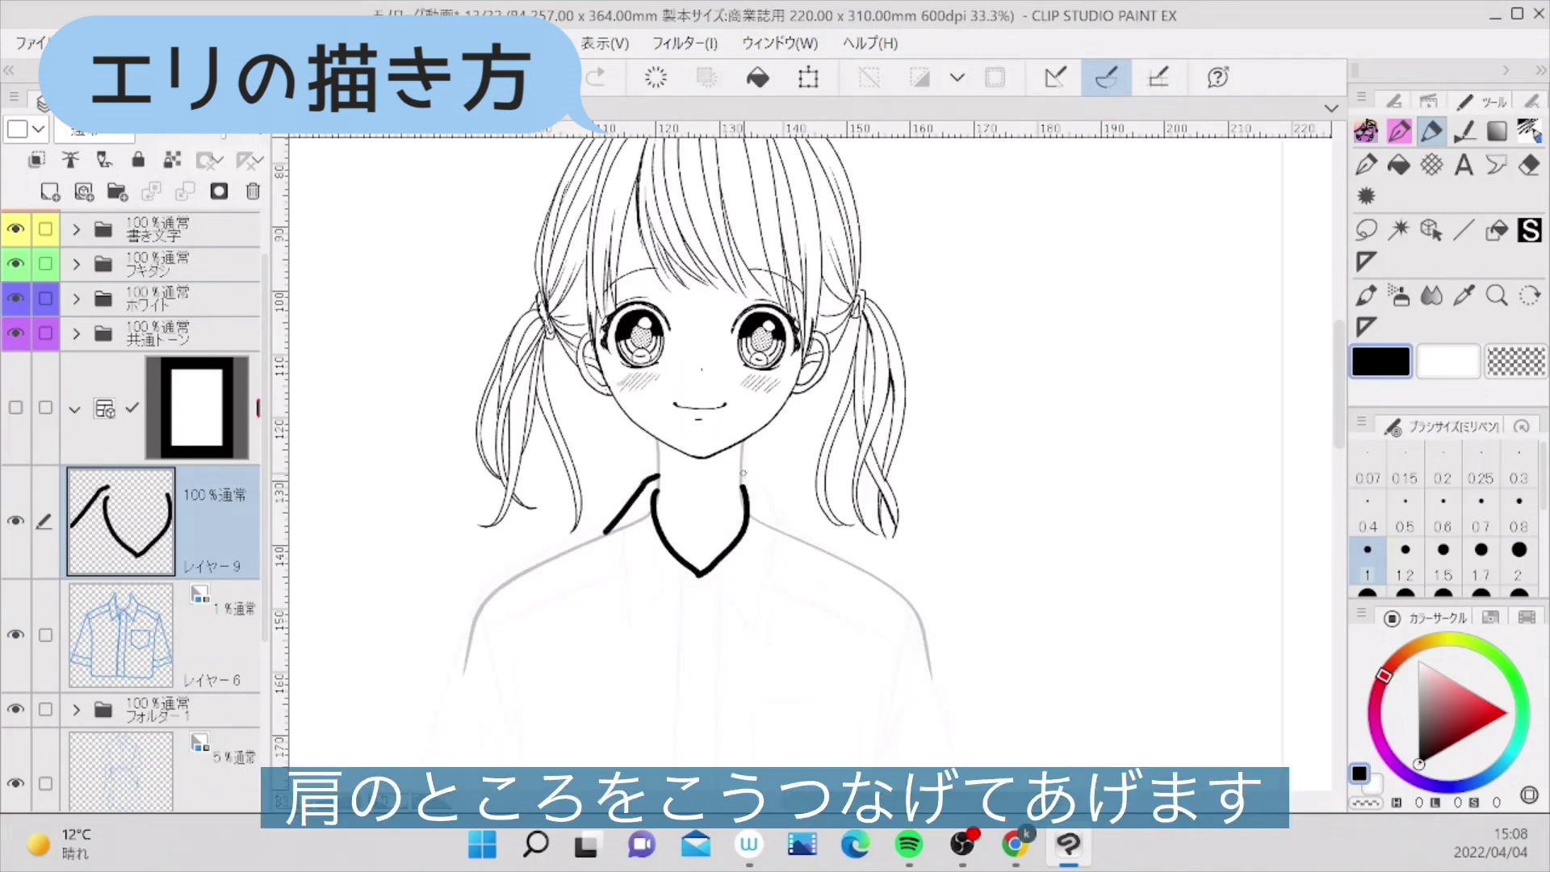
{"action": "left_click_drag", "start_coordinate": [741, 473], "coordinate": [791, 534]}
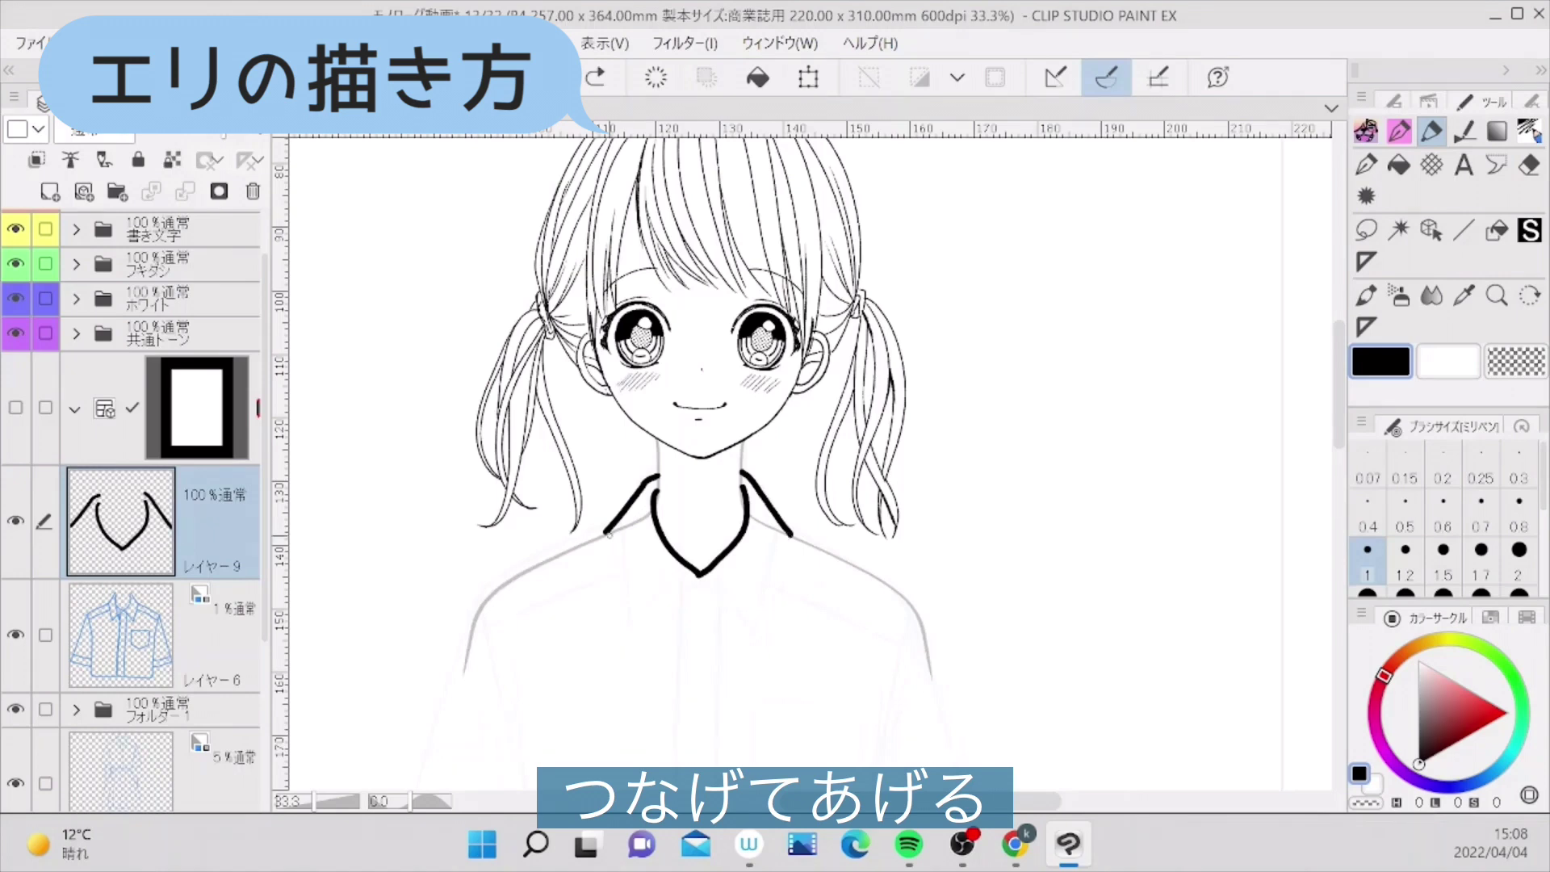
{"action": "mouse_move", "coordinate": [608, 533]}
{"action": "left_mouse_down"}
{"action": "mouse_move", "coordinate": [625, 642]}
{"action": "mouse_move", "coordinate": [693, 571]}
{"action": "mouse_move", "coordinate": [717, 570]}
{"action": "mouse_move", "coordinate": [703, 575]}
{"action": "mouse_move", "coordinate": [761, 646]}
{"action": "mouse_move", "coordinate": [792, 534]}
{"action": "left_mouse_up"}
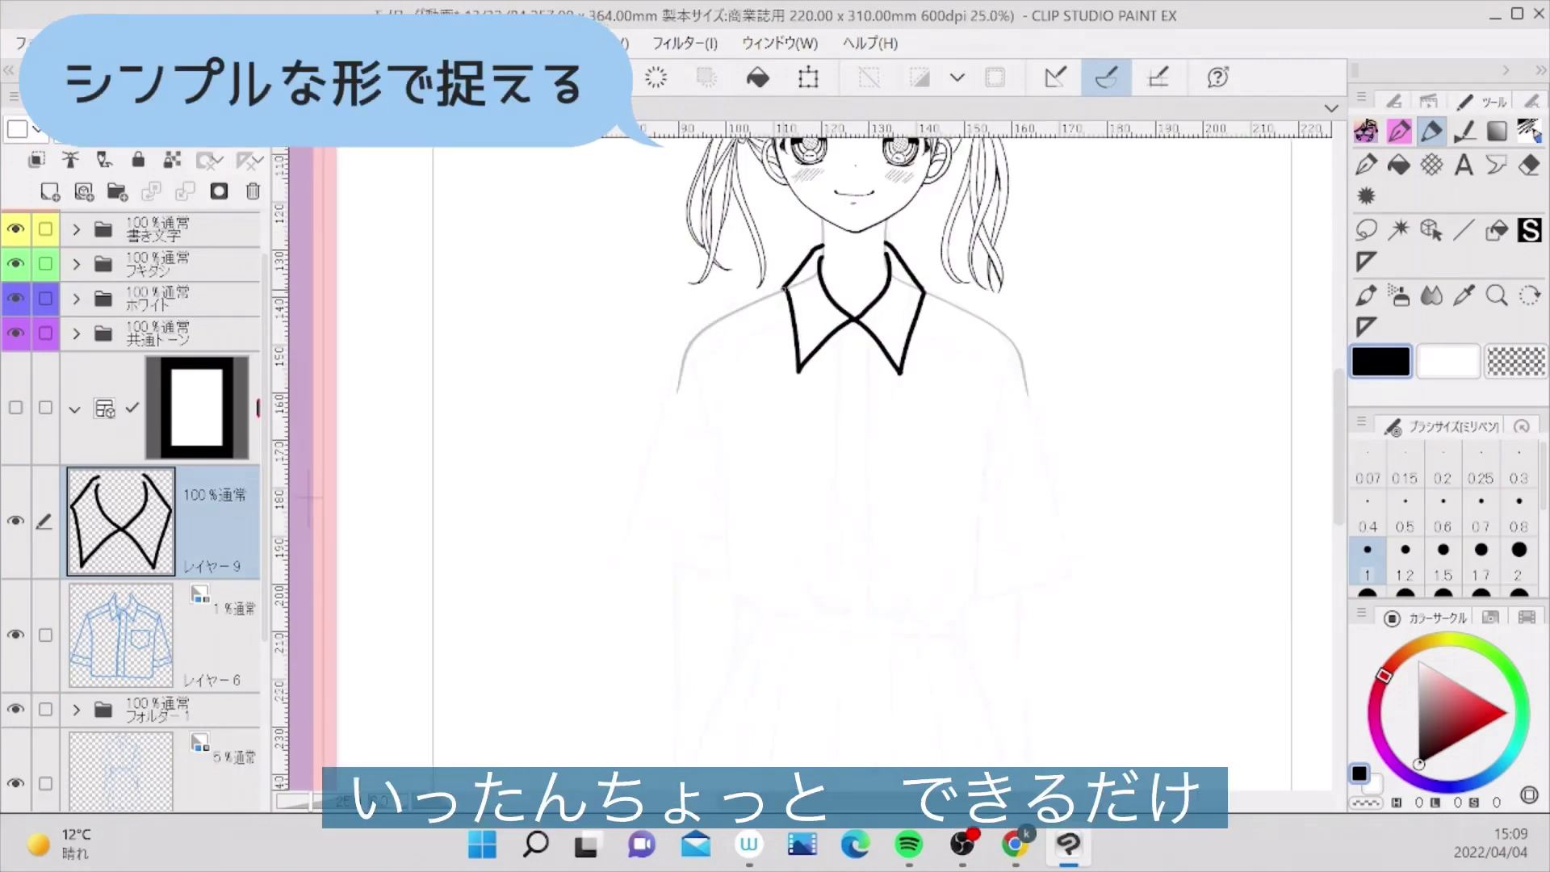
- Draw the shirt body as a simple inverted trapezoid with sloping shoulders, tapering sides and a straight hem
{"action": "left_click_drag", "start_coordinate": [785, 287], "coordinate": [695, 331]}
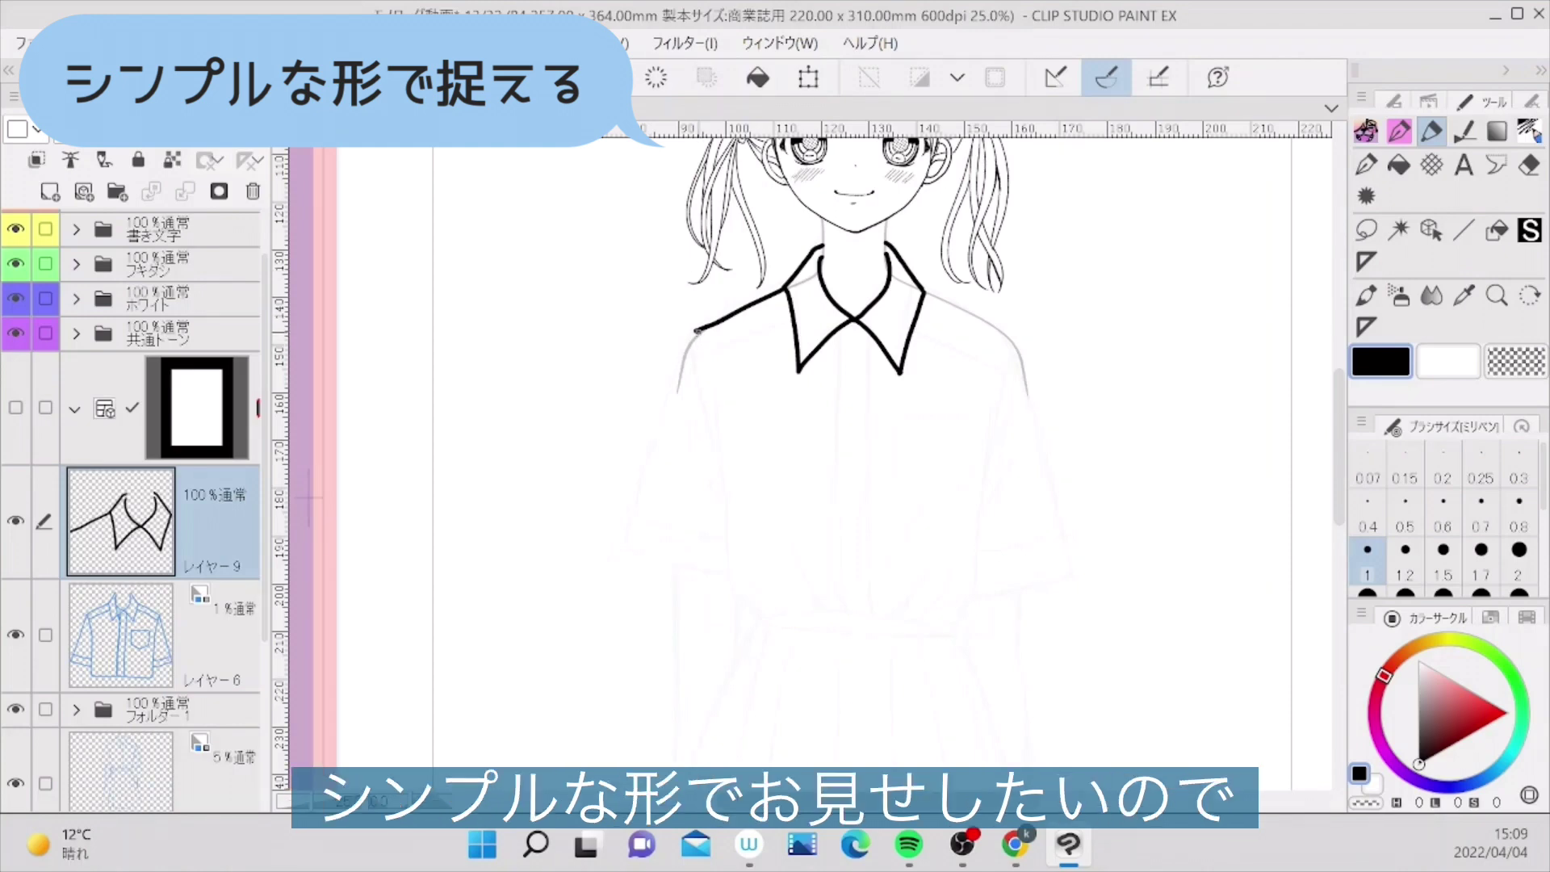
{"action": "left_click_drag", "start_coordinate": [697, 331], "coordinate": [726, 606]}
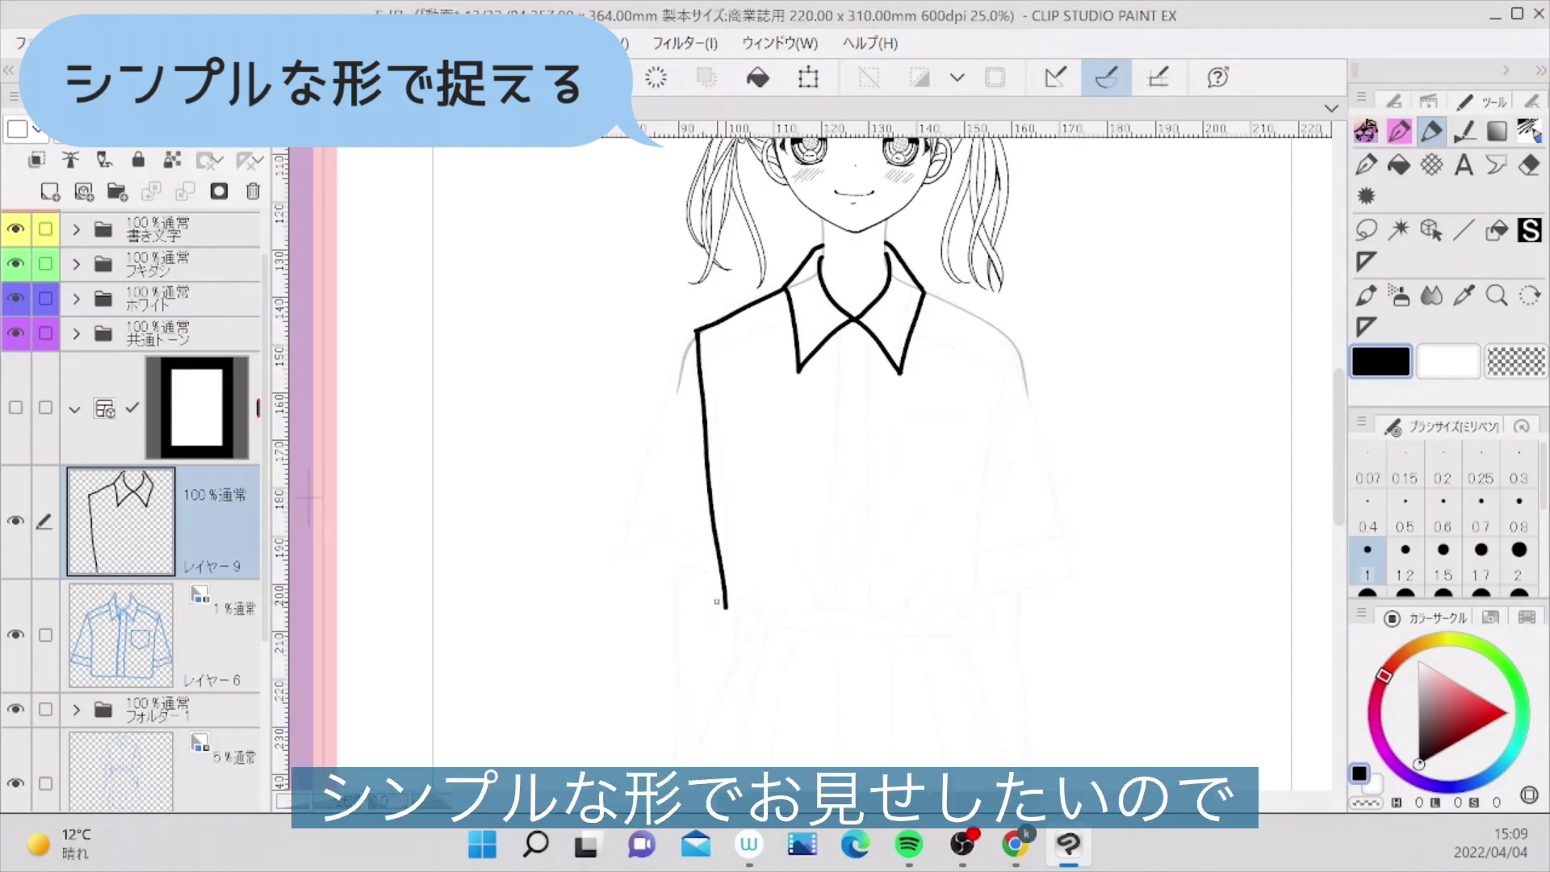
{"action": "mouse_move", "coordinate": [924, 292]}
{"action": "left_mouse_down"}
{"action": "mouse_move", "coordinate": [1025, 339]}
{"action": "mouse_move", "coordinate": [1013, 336]}
{"action": "mouse_move", "coordinate": [965, 615]}
{"action": "left_mouse_up"}
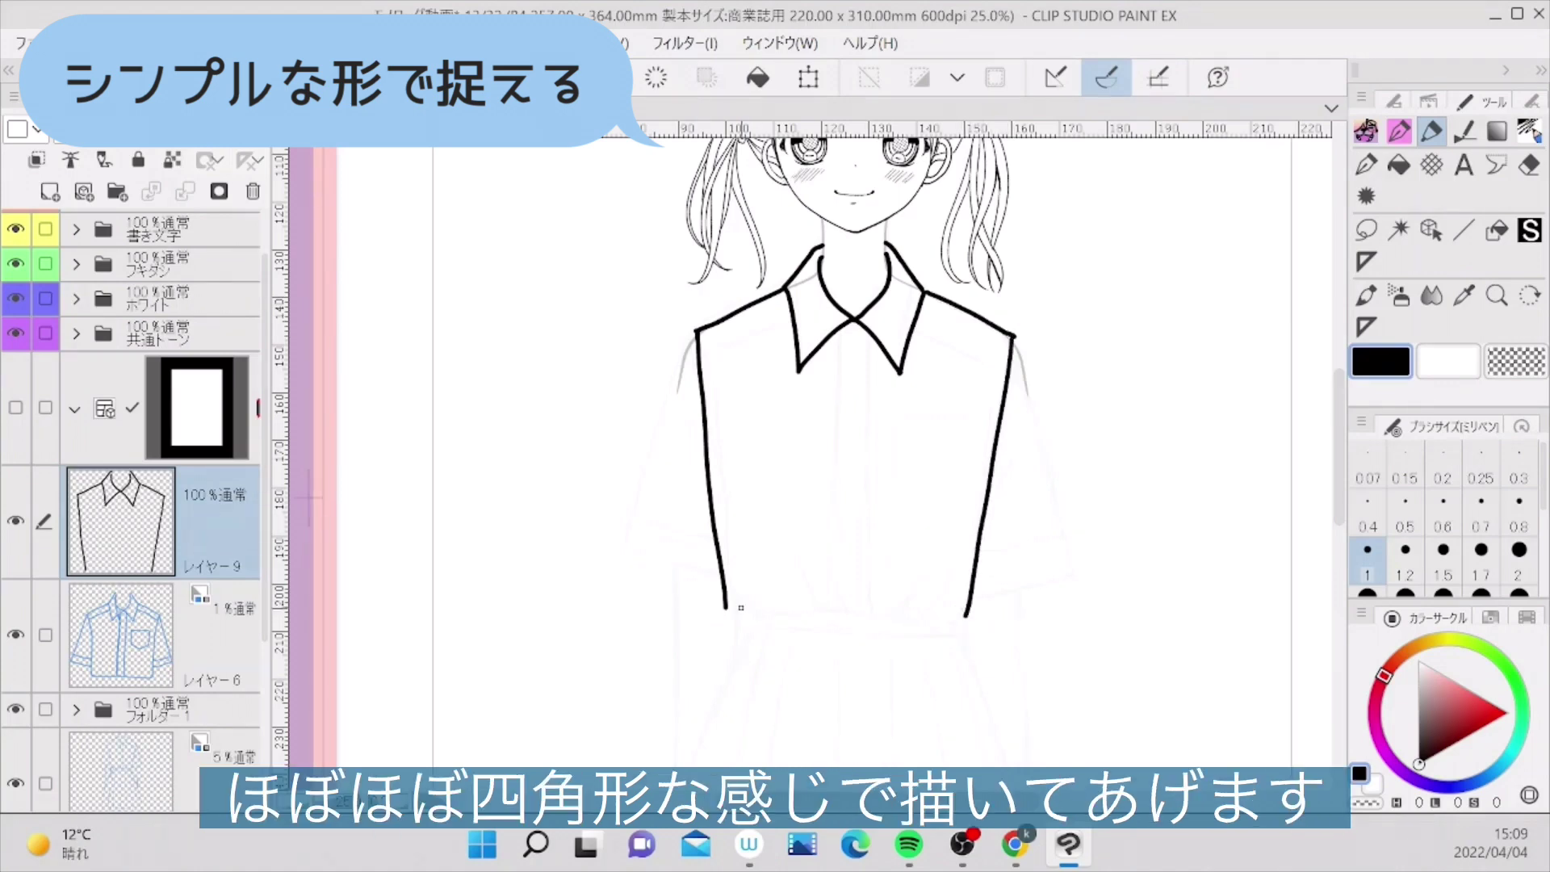
{"action": "left_click_drag", "start_coordinate": [726, 608], "coordinate": [967, 615]}
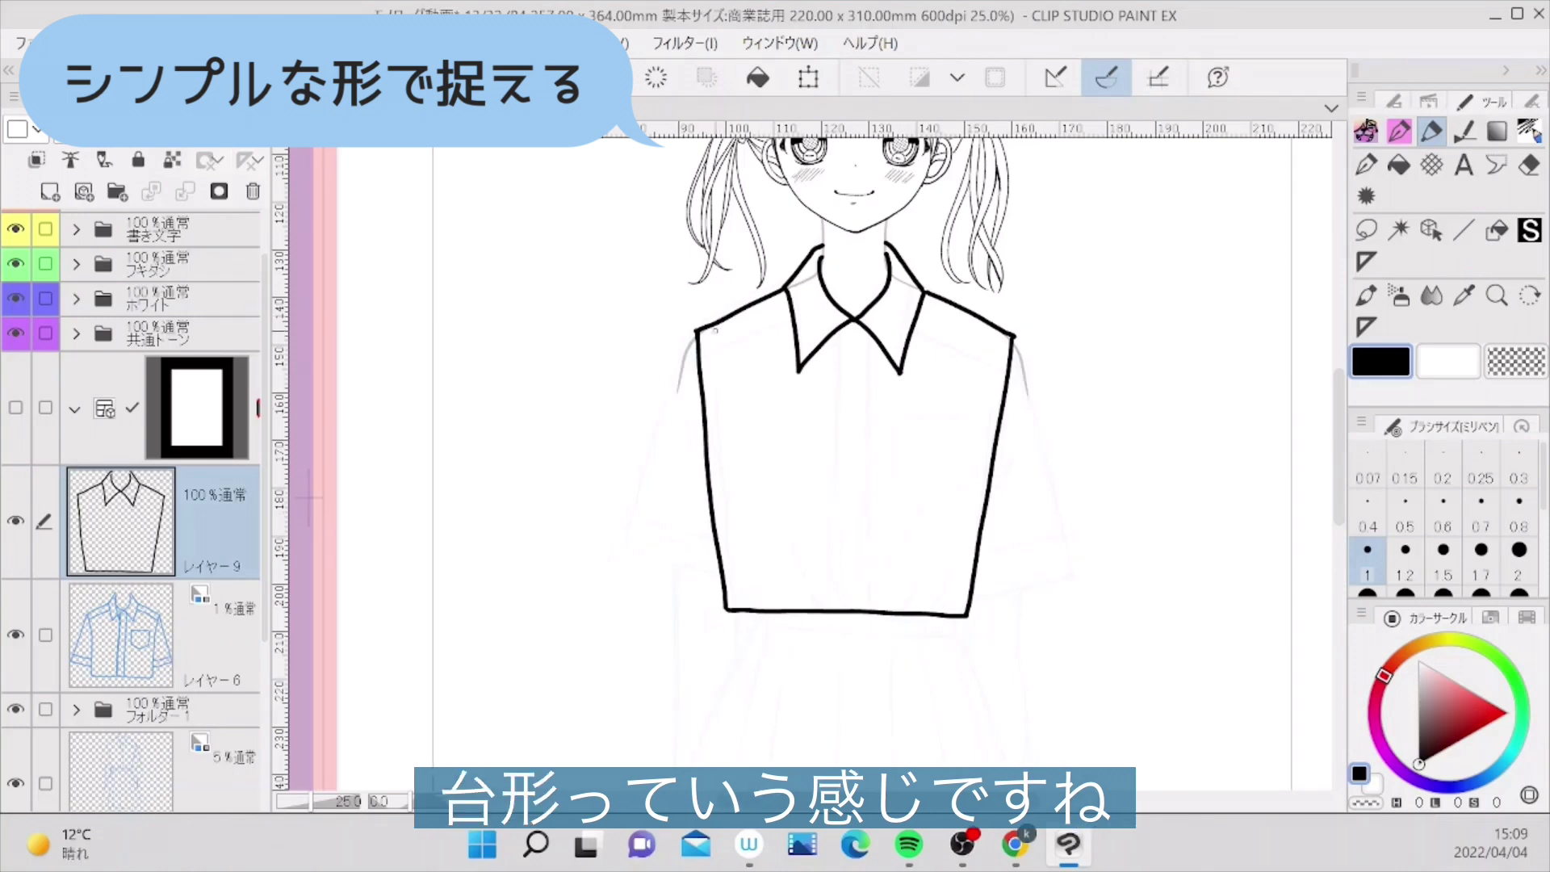
{"action": "left_click_drag", "start_coordinate": [696, 331], "coordinate": [1011, 331]}
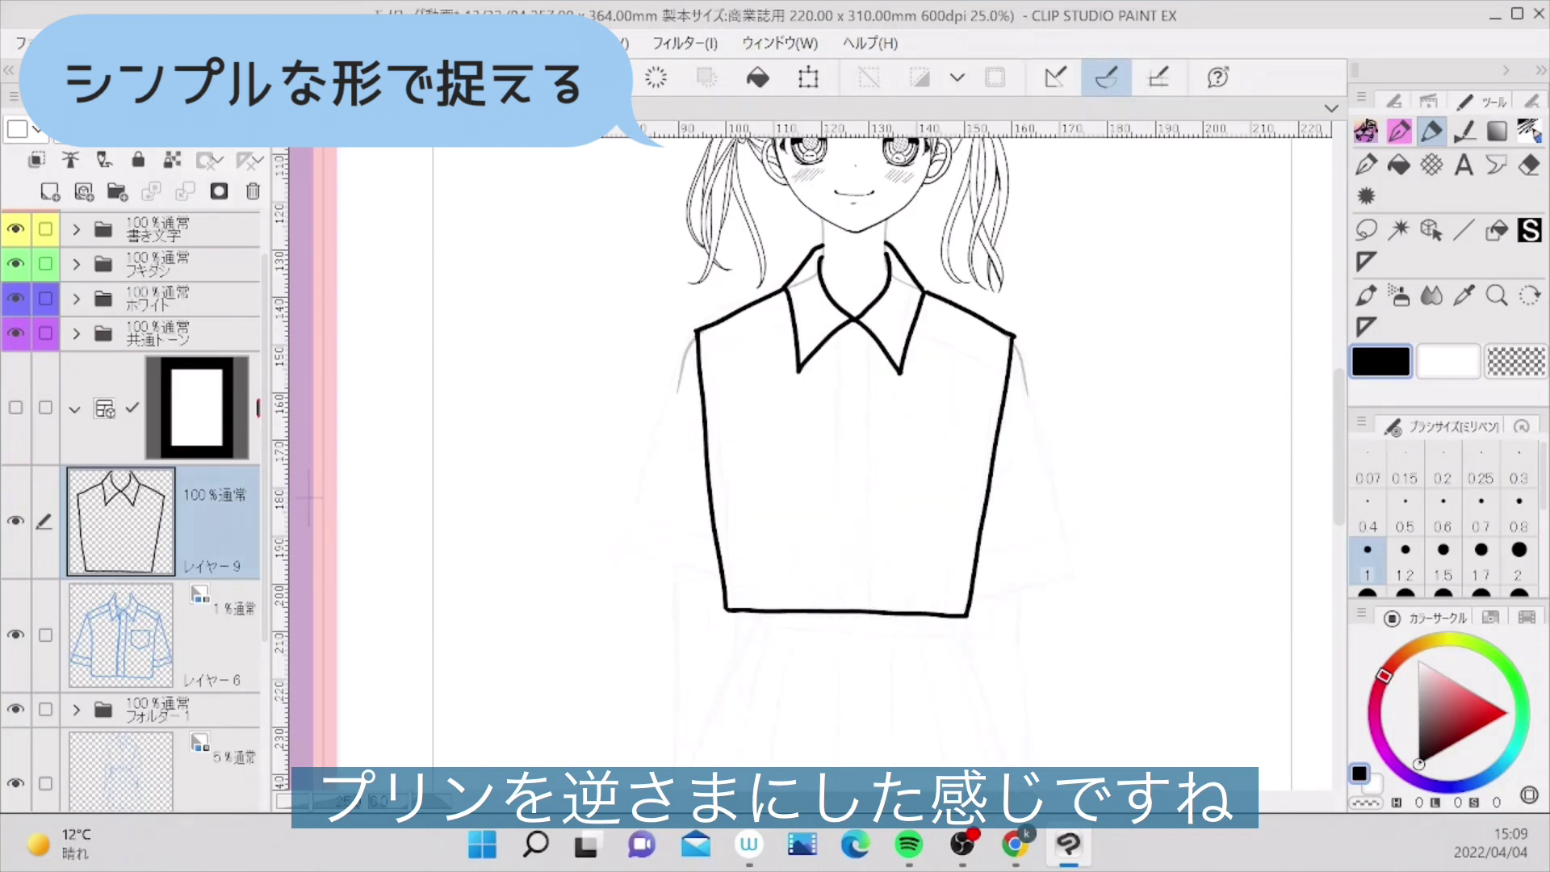
- Draw both short sleeves as simple triangular shapes flaring from the shoulder corners
{"action": "mouse_move", "coordinate": [697, 332]}
{"action": "left_mouse_down"}
{"action": "mouse_move", "coordinate": [619, 552]}
{"action": "mouse_move", "coordinate": [717, 570]}
{"action": "left_mouse_up"}
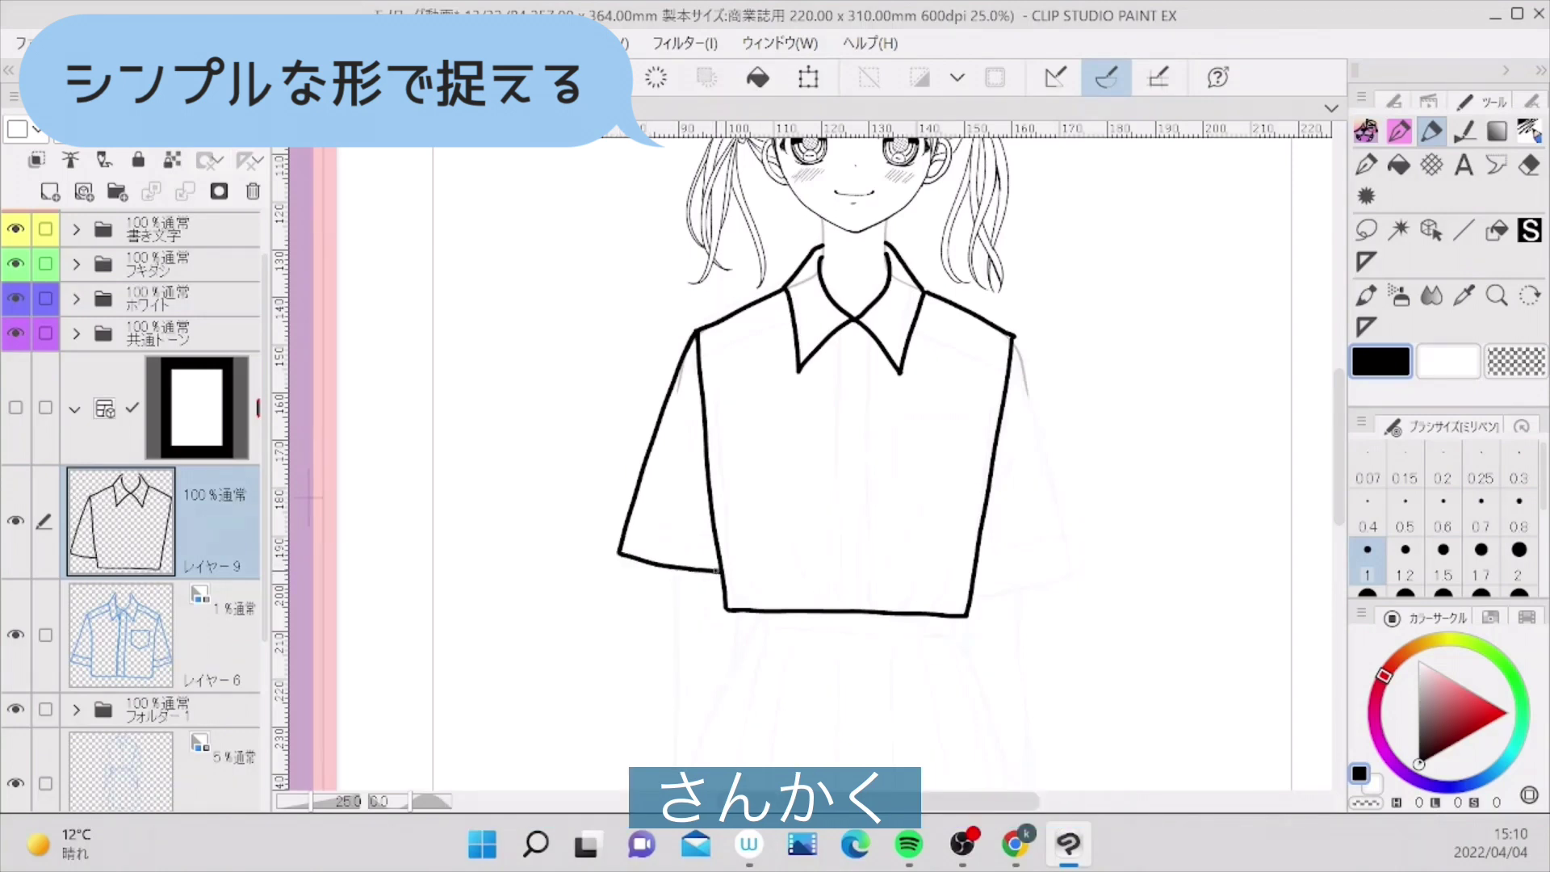
{"action": "left_click_drag", "start_coordinate": [1014, 335], "coordinate": [1063, 557]}
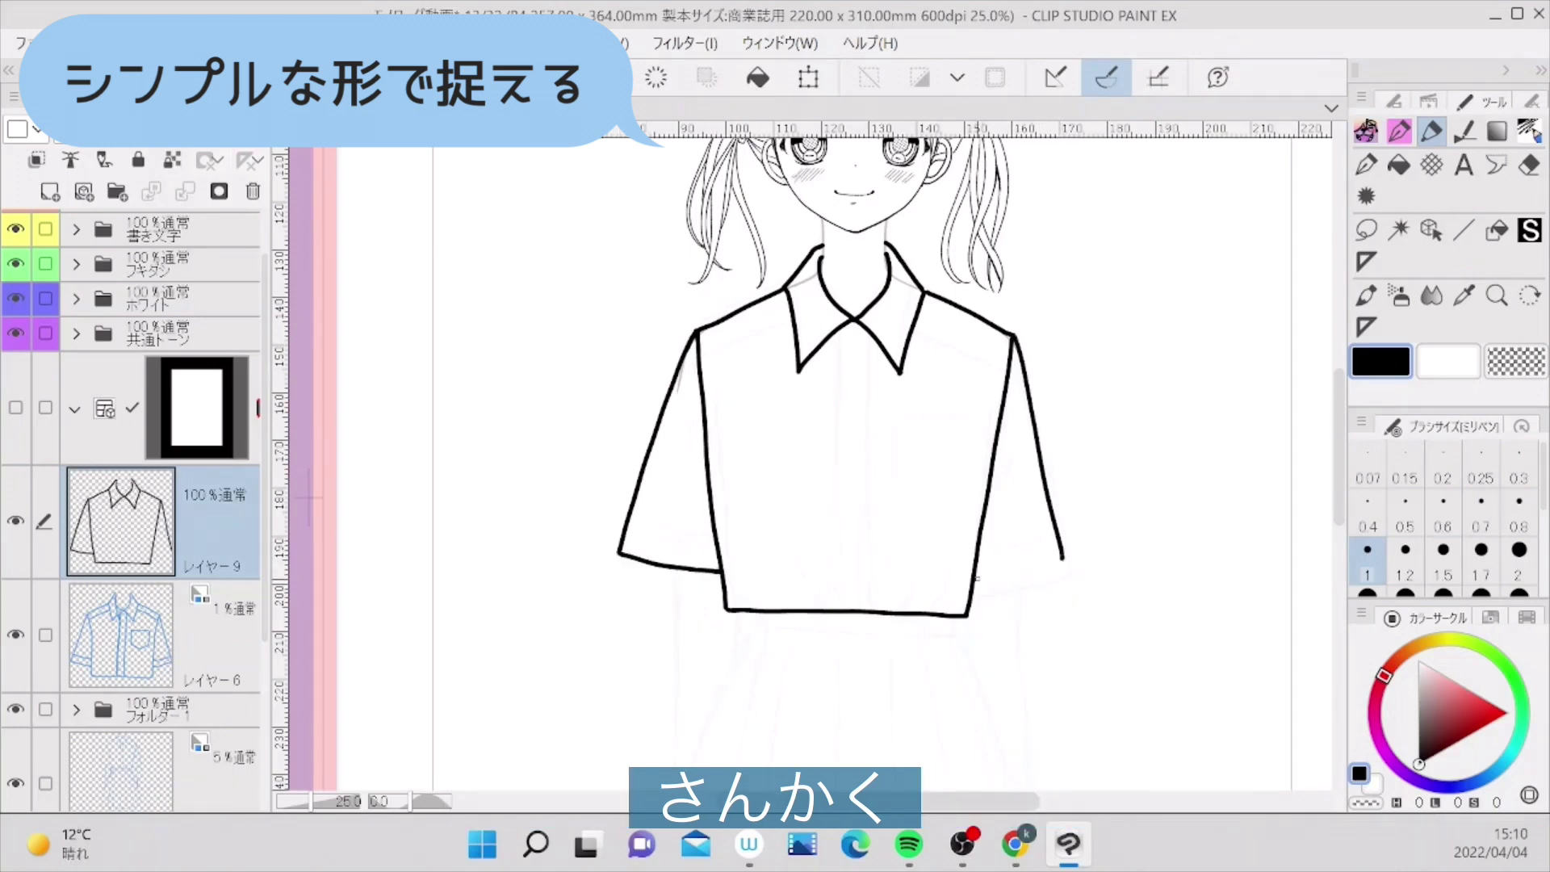
{"action": "mouse_move", "coordinate": [976, 578]}
{"action": "left_mouse_down"}
{"action": "mouse_move", "coordinate": [1064, 563]}
{"action": "mouse_move", "coordinate": [970, 575]}
{"action": "left_mouse_up"}
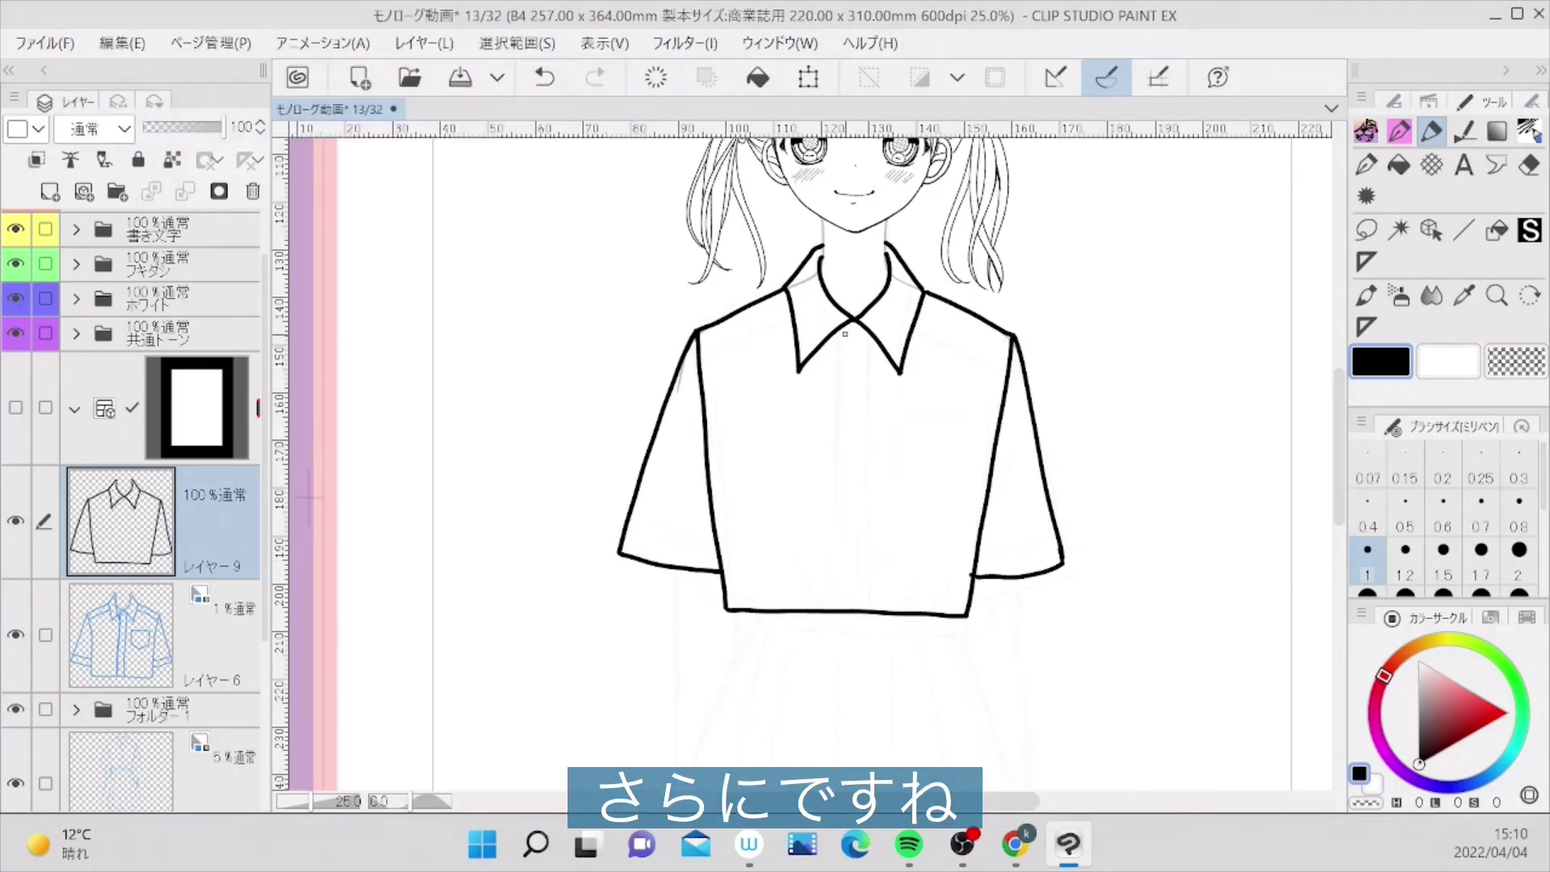
- Draw the two vertical placket lines down the shirt front and a seam parallel to each shoulder
{"action": "left_click_drag", "start_coordinate": [844, 325], "coordinate": [830, 608]}
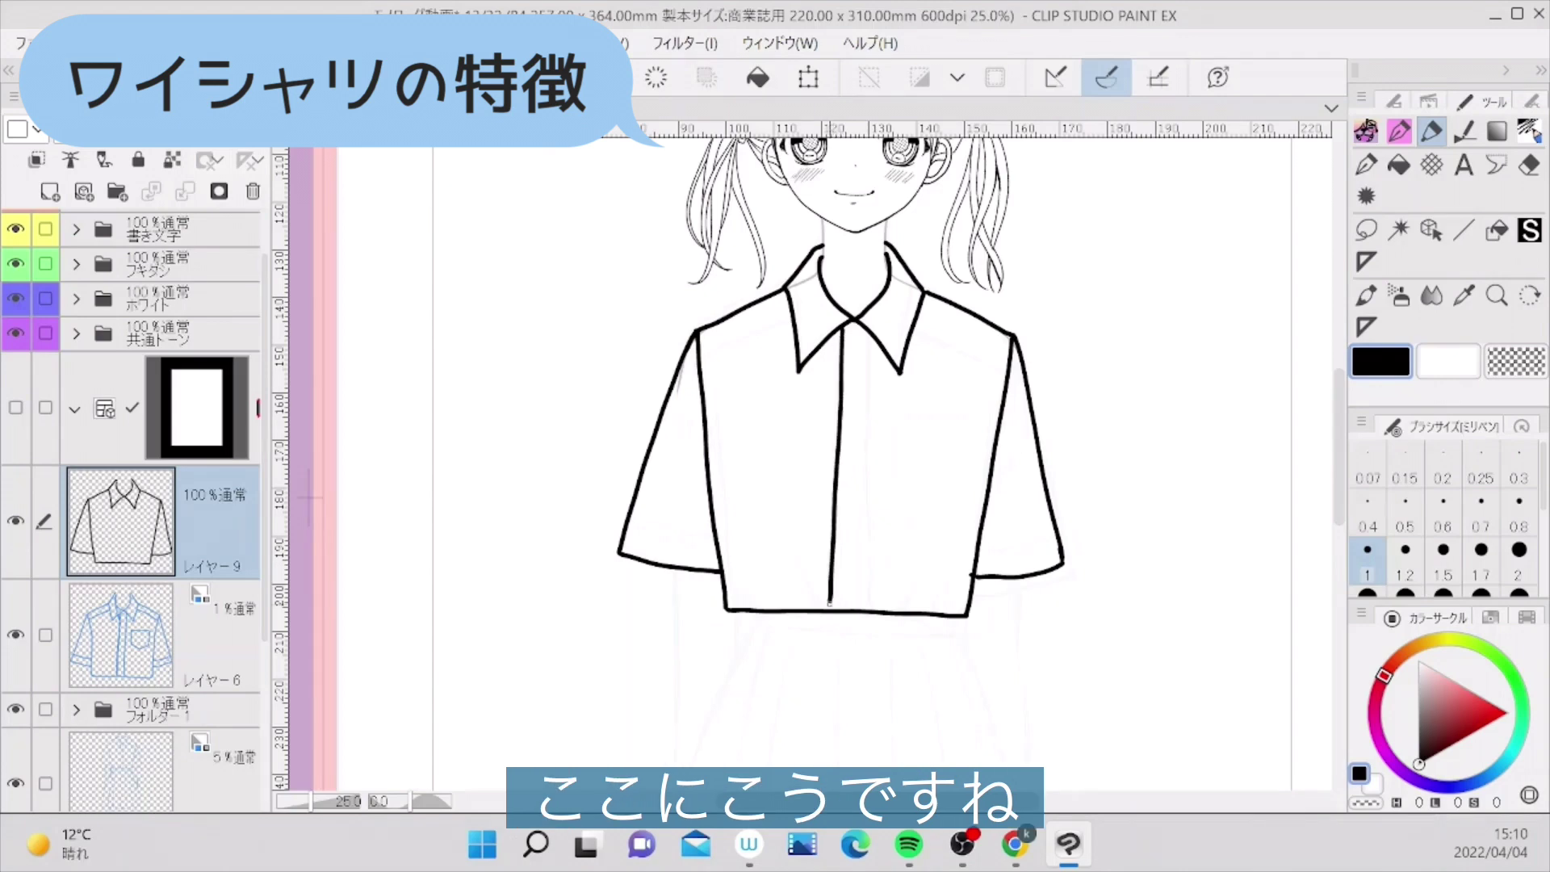
{"action": "left_click_drag", "start_coordinate": [865, 326], "coordinate": [859, 608]}
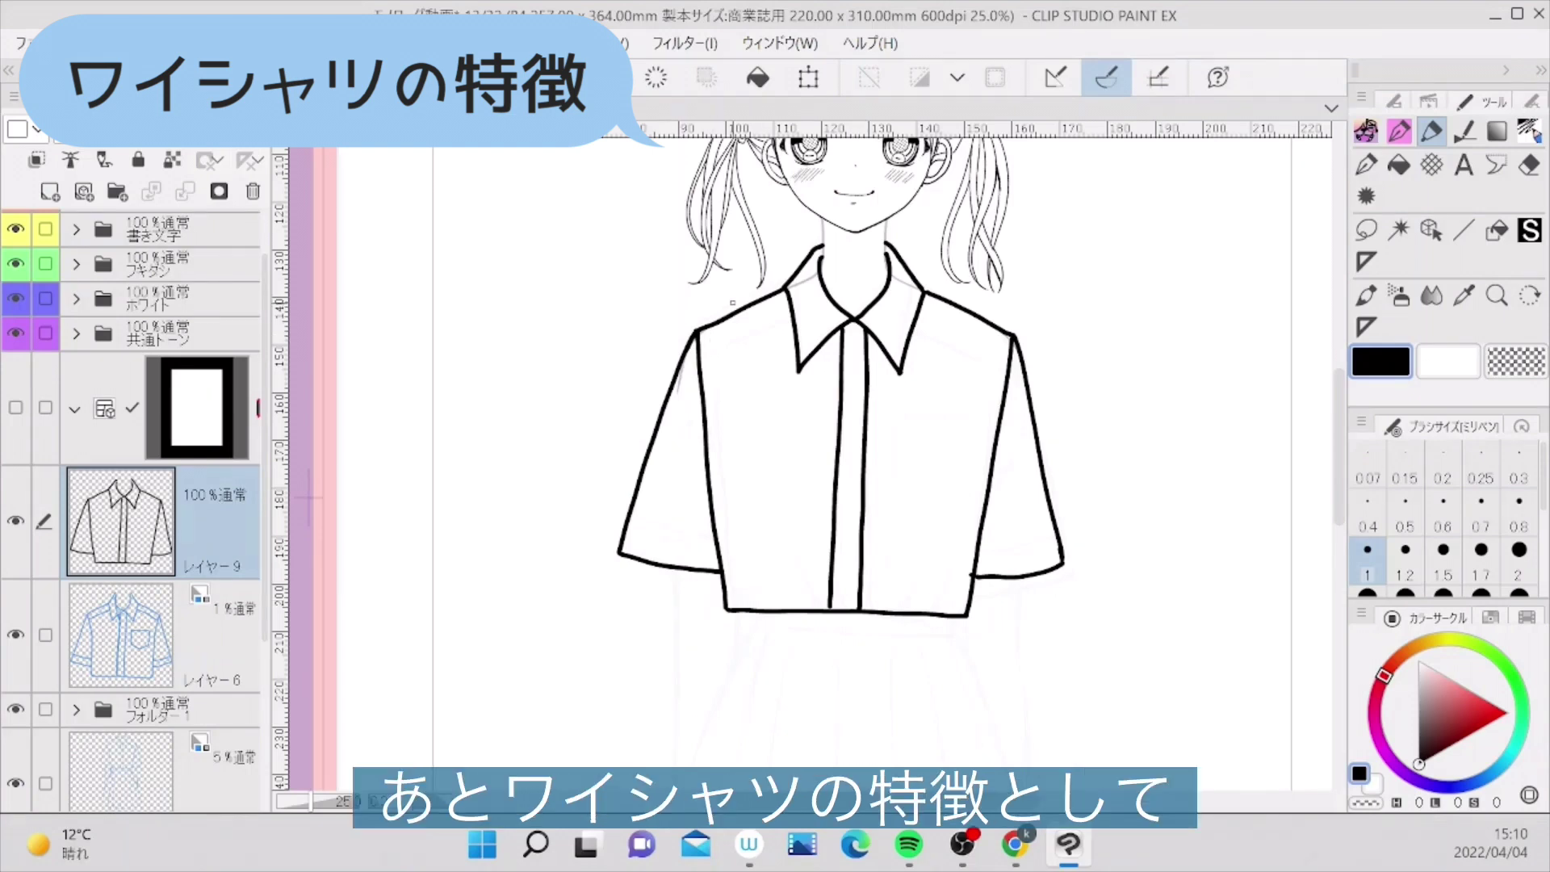
{"action": "left_click_drag", "start_coordinate": [699, 354], "coordinate": [793, 312]}
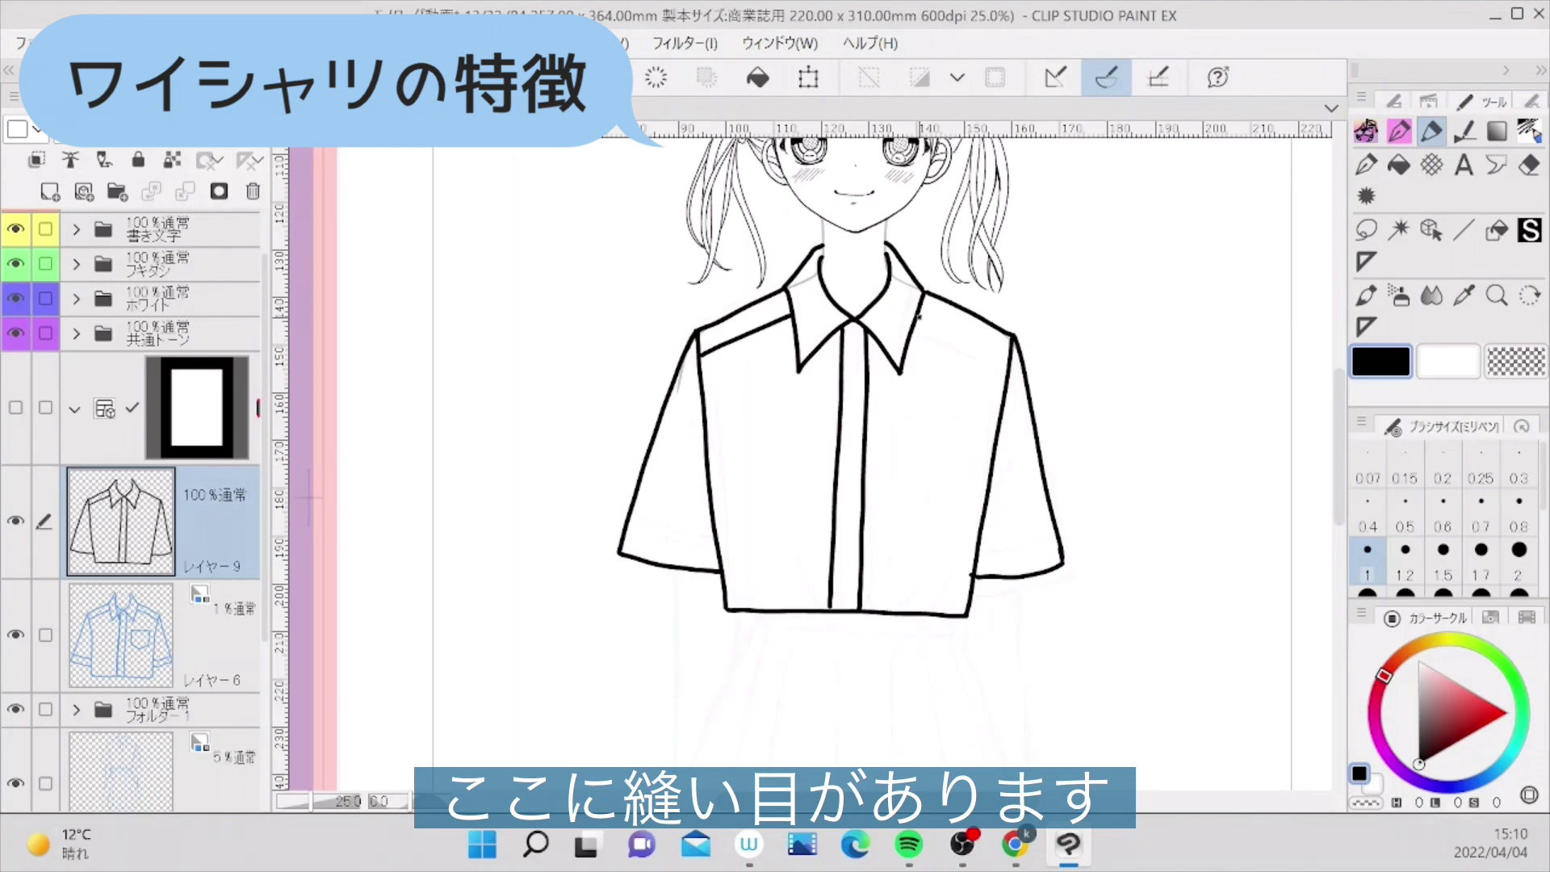
{"action": "left_click_drag", "start_coordinate": [921, 313], "coordinate": [1007, 362]}
- Draw a pointed pocket on the shirt's chest and a seam line above each sleeve hem
{"action": "mouse_move", "coordinate": [893, 421]}
{"action": "left_mouse_down"}
{"action": "mouse_move", "coordinate": [969, 422]}
{"action": "mouse_move", "coordinate": [894, 467]}
{"action": "mouse_move", "coordinate": [937, 509]}
{"action": "left_mouse_up"}
{"action": "mouse_move", "coordinate": [971, 423]}
{"action": "left_mouse_down"}
{"action": "mouse_move", "coordinate": [968, 477]}
{"action": "mouse_move", "coordinate": [935, 508]}
{"action": "mouse_move", "coordinate": [970, 478]}
{"action": "left_mouse_up"}
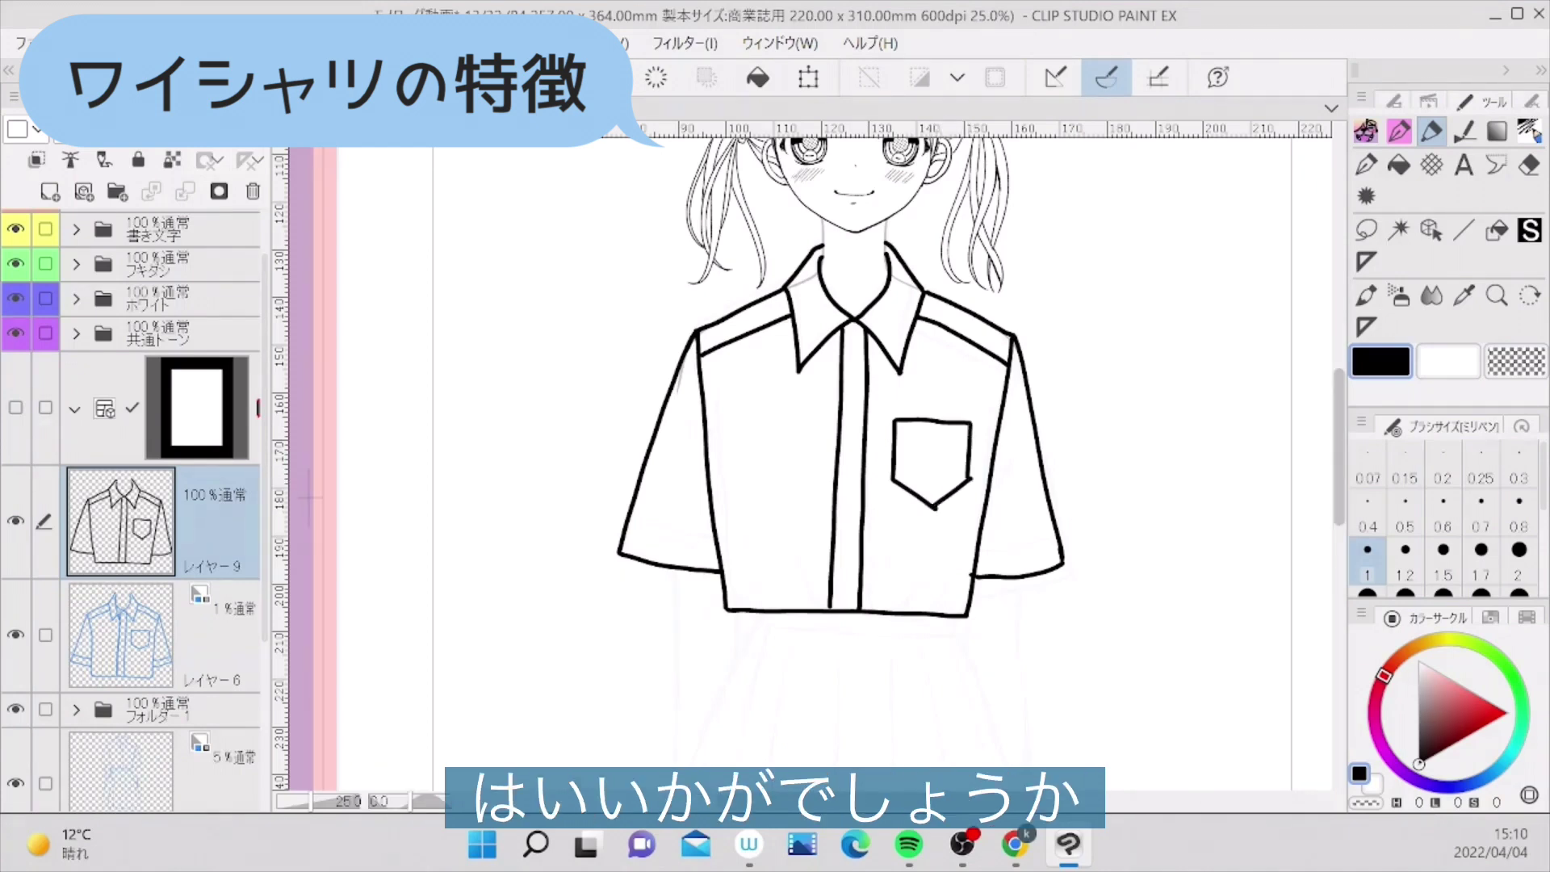
{"action": "left_click_drag", "start_coordinate": [1339, 415], "coordinate": [1339, 374]}
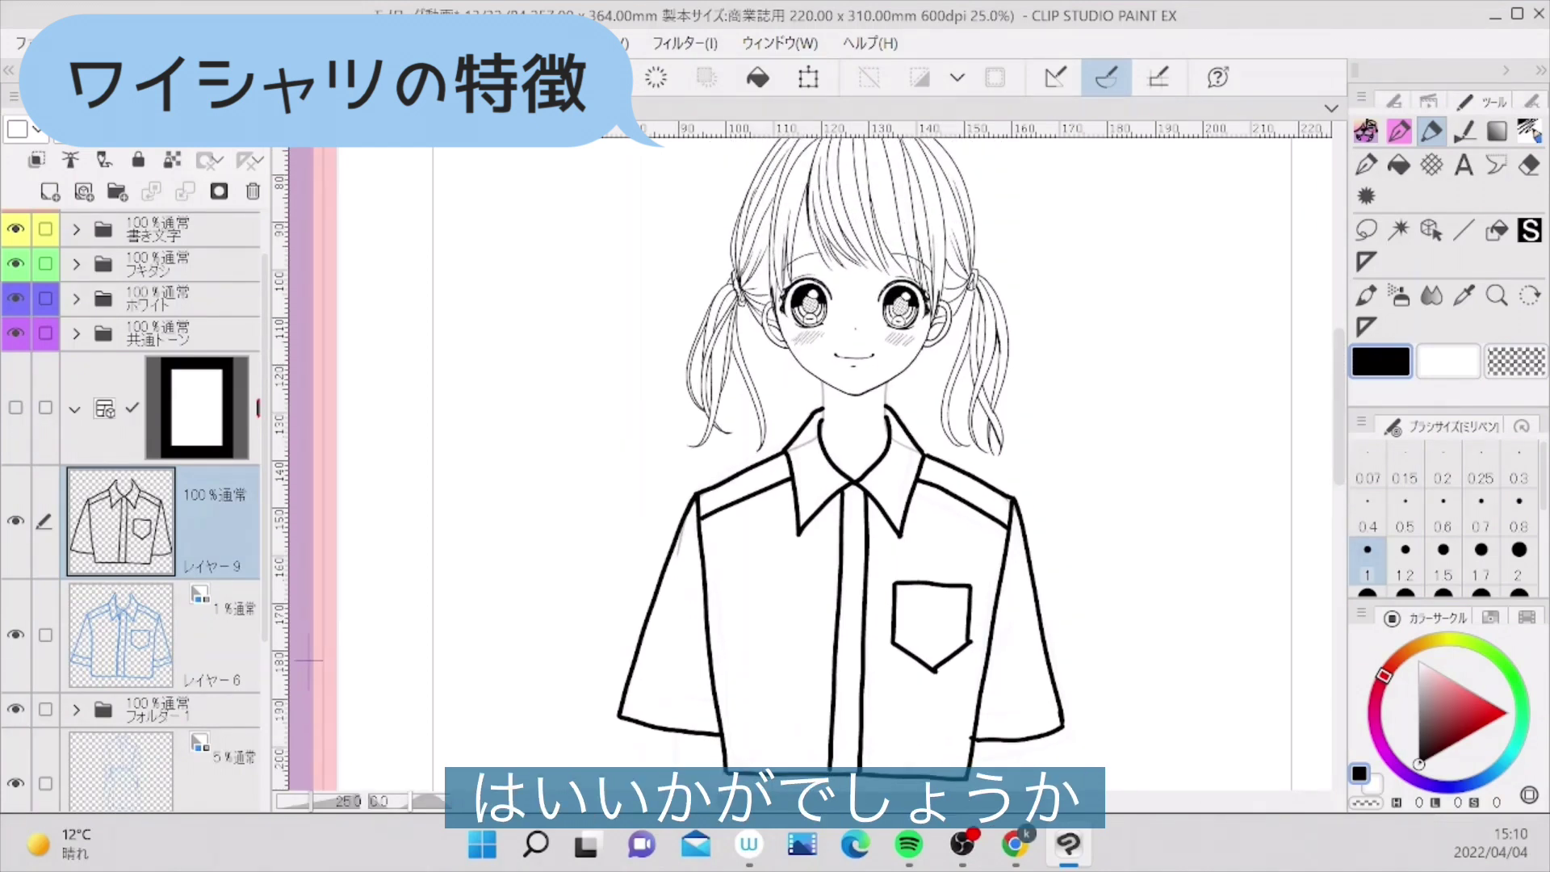
{"action": "left_click_drag", "start_coordinate": [311, 801], "coordinate": [308, 801]}
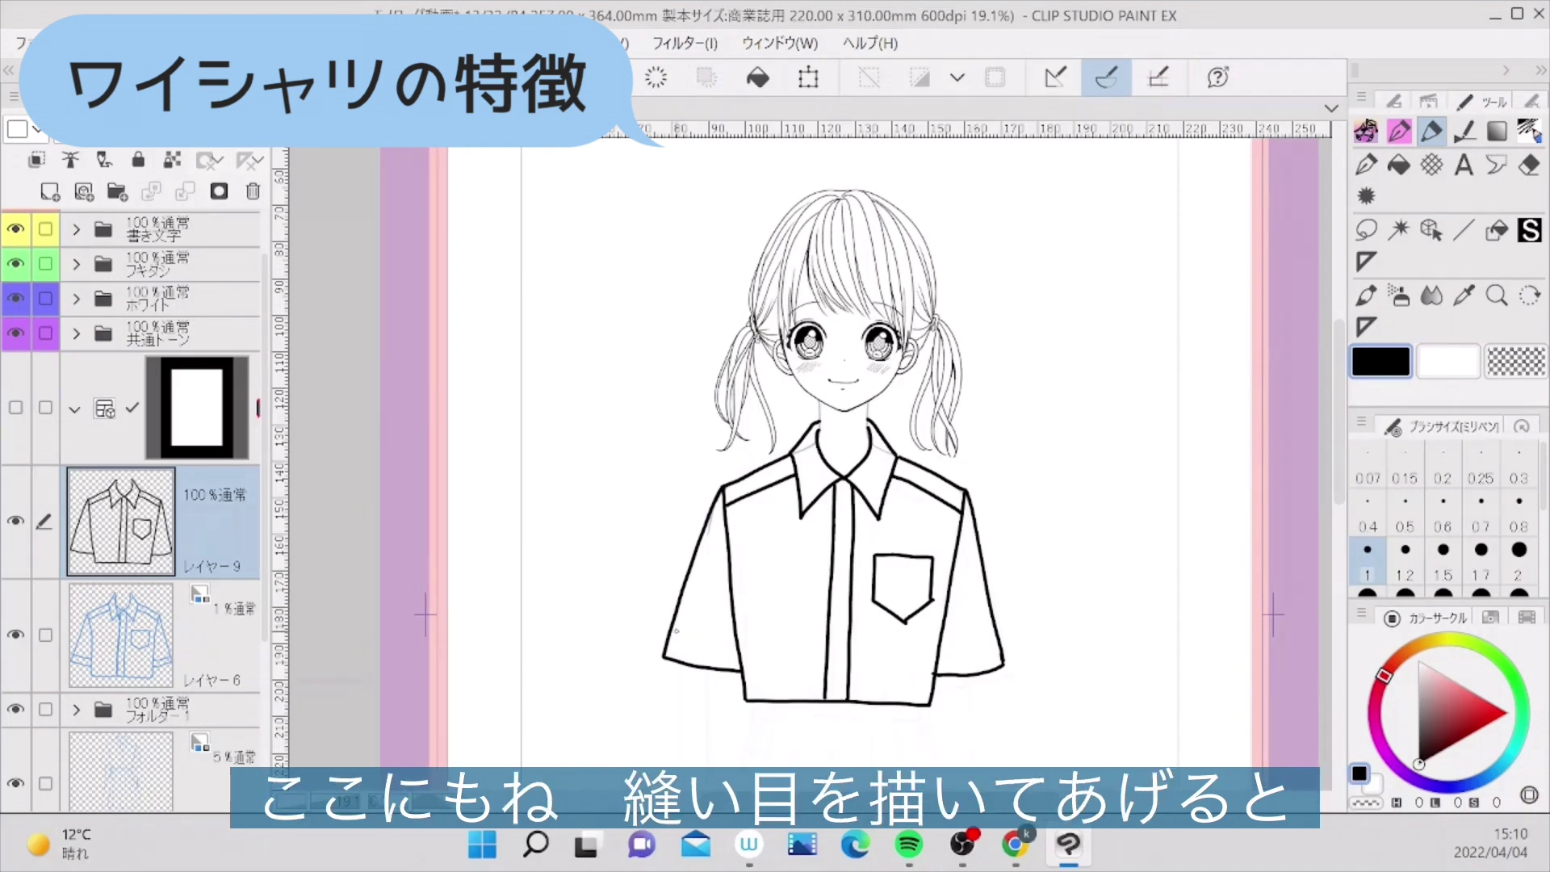
{"action": "left_click_drag", "start_coordinate": [673, 629], "coordinate": [734, 640]}
{"action": "left_click_drag", "start_coordinate": [937, 651], "coordinate": [997, 639]}
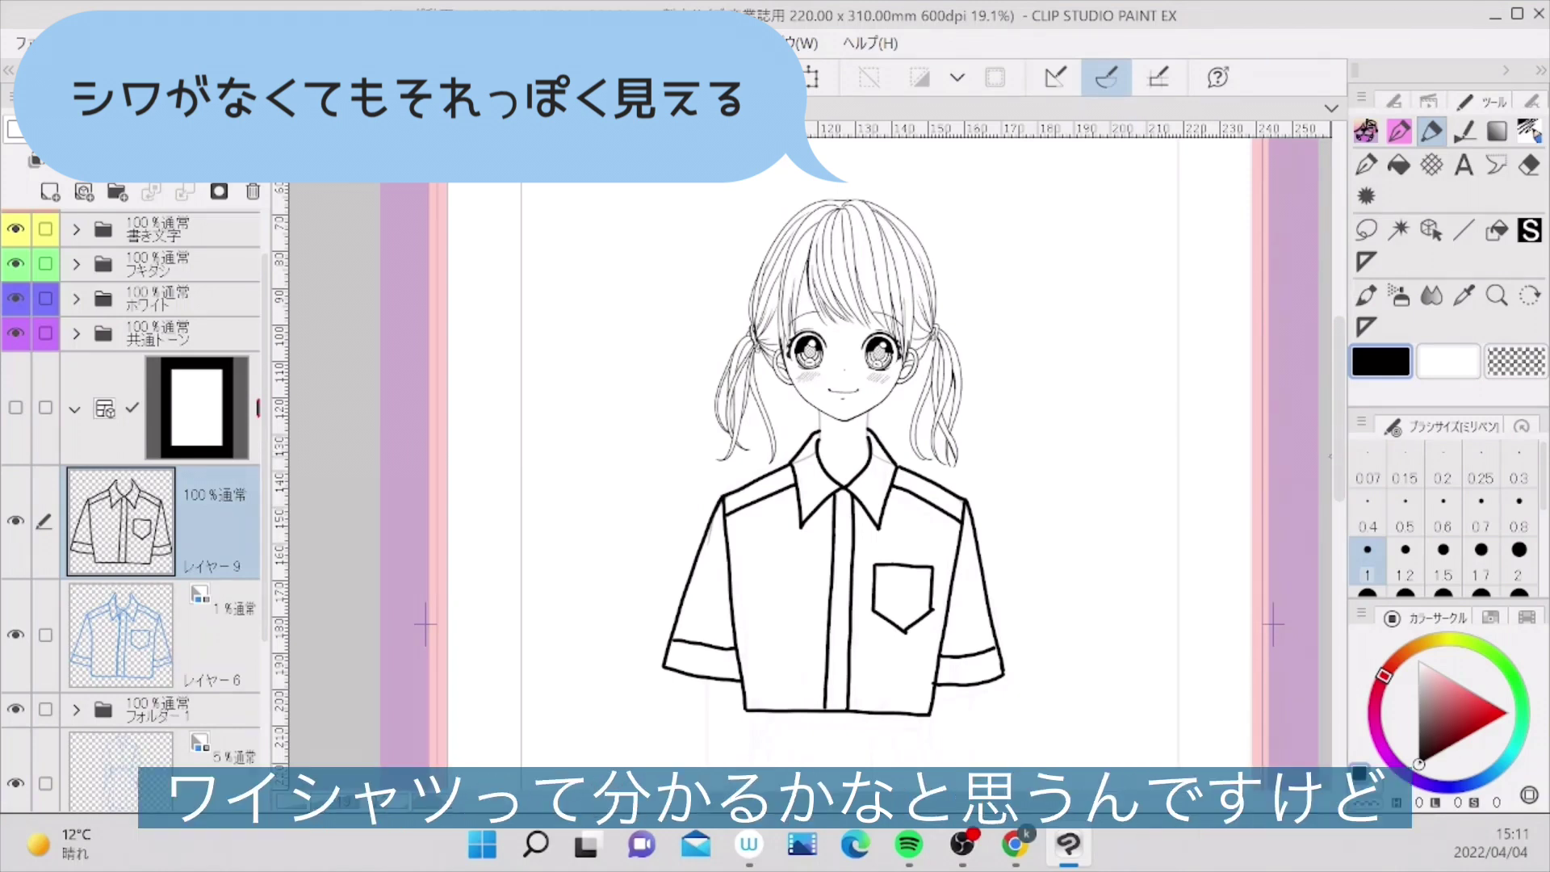
- Draw a pleated skirt with a waistband below the shirt, along with the figure's arms and legs
{"action": "scroll", "coordinate": [807, 476], "scroll_direction": "down", "scroll_amount": 3}
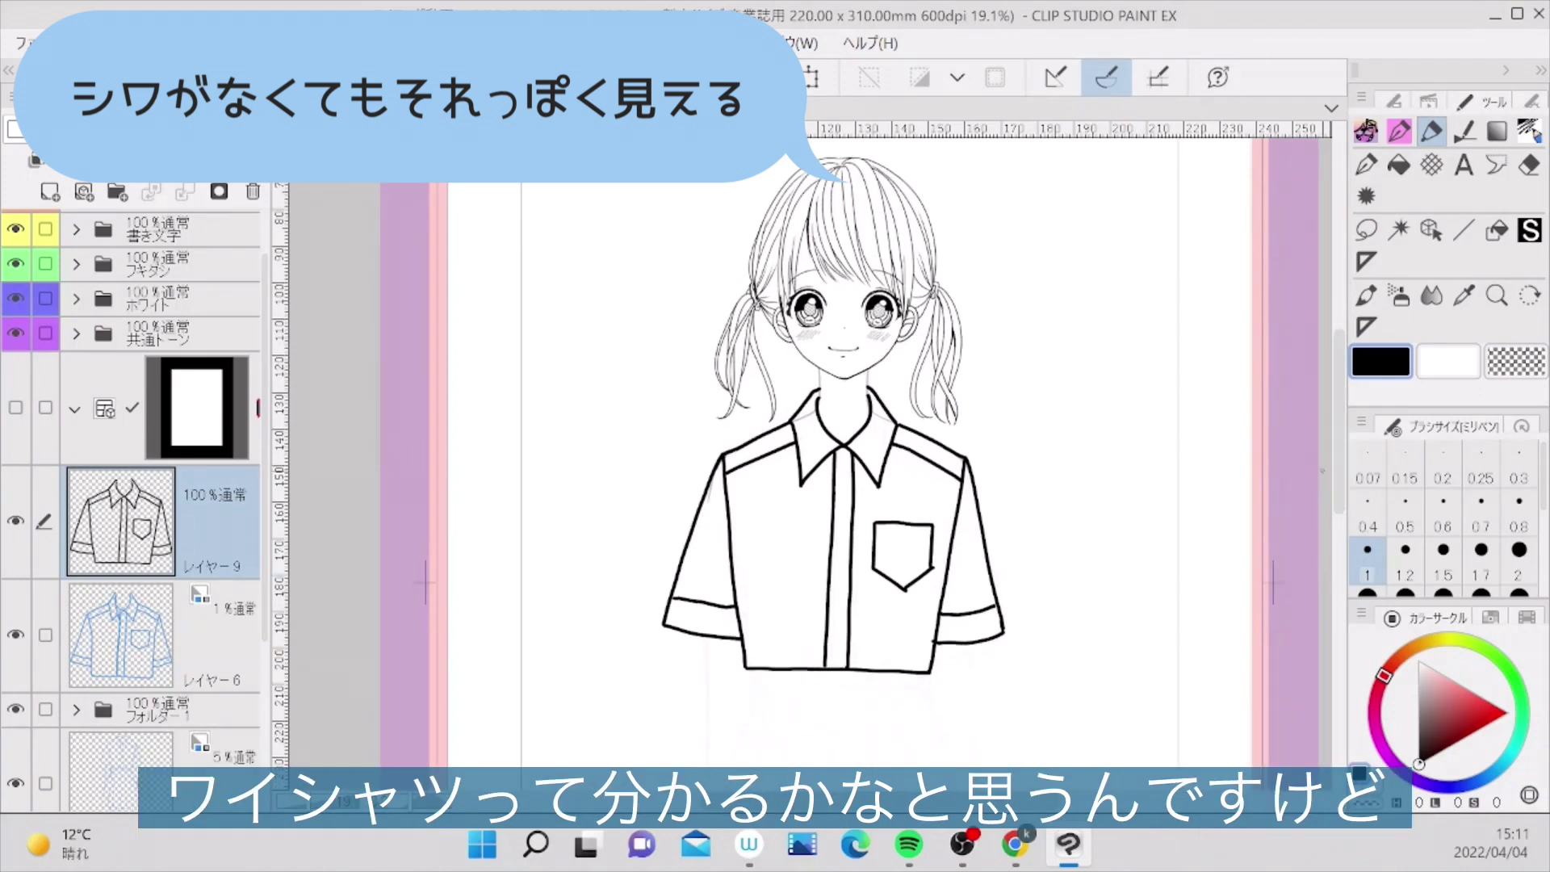
{"action": "scroll", "coordinate": [807, 476], "scroll_direction": "down", "scroll_amount": 5}
{"action": "mouse_move", "coordinate": [772, 560]}
{"action": "left_mouse_down"}
{"action": "mouse_move", "coordinate": [773, 574]}
{"action": "mouse_move", "coordinate": [911, 572]}
{"action": "left_mouse_up"}
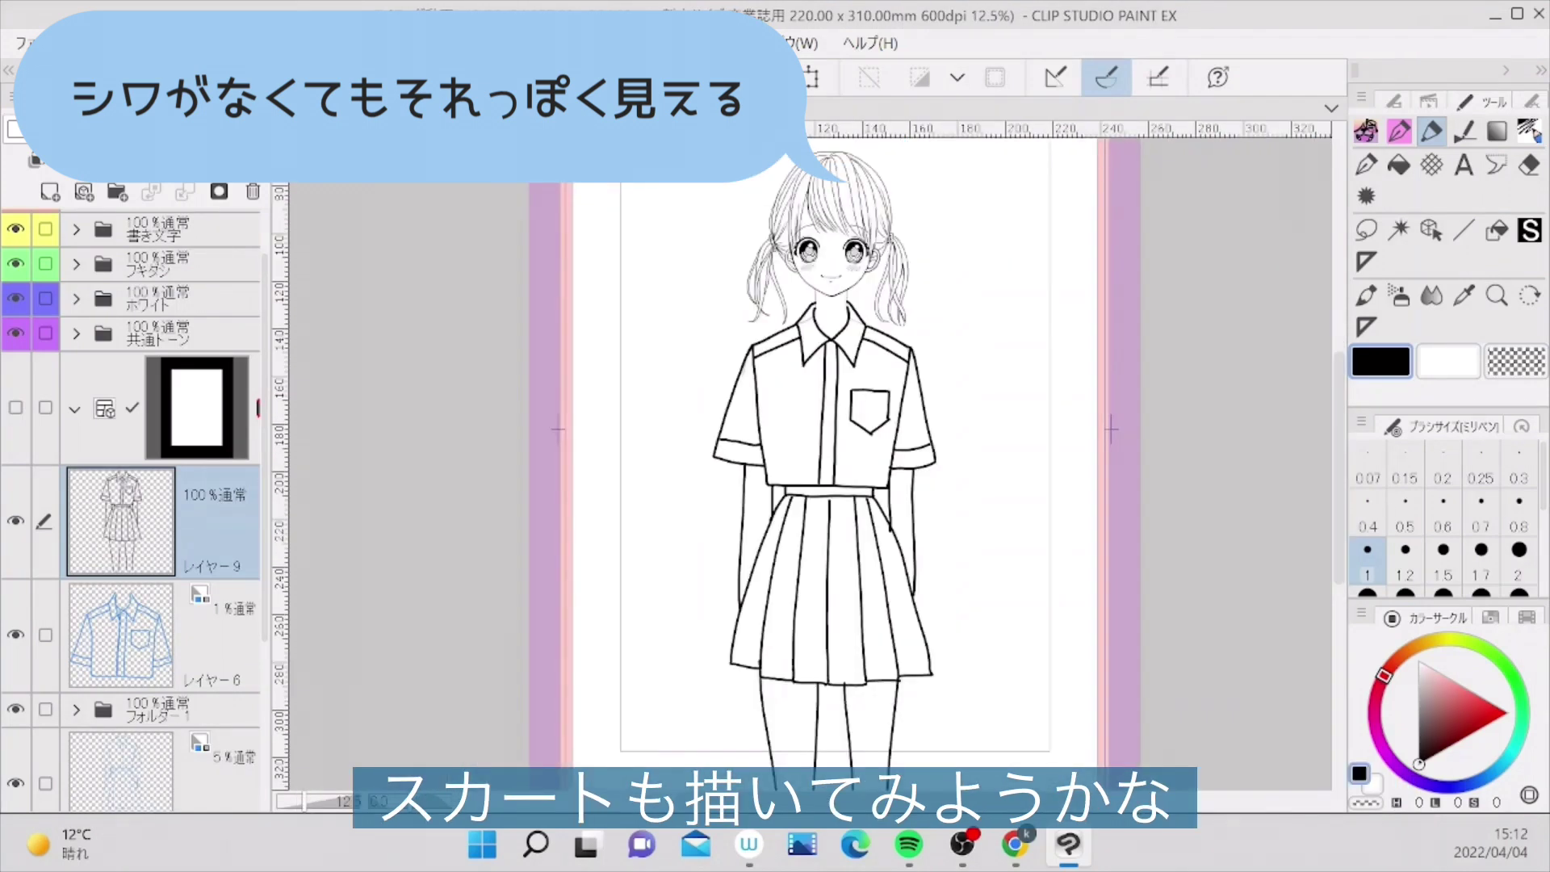
- Reduce the opacity of the simple uniform sketch on レイヤー9 to 14% for use as a guide
{"action": "key", "text": "ctrl+minus"}
{"action": "scroll", "coordinate": [824, 436], "scroll_direction": "down", "scroll_amount": 1}
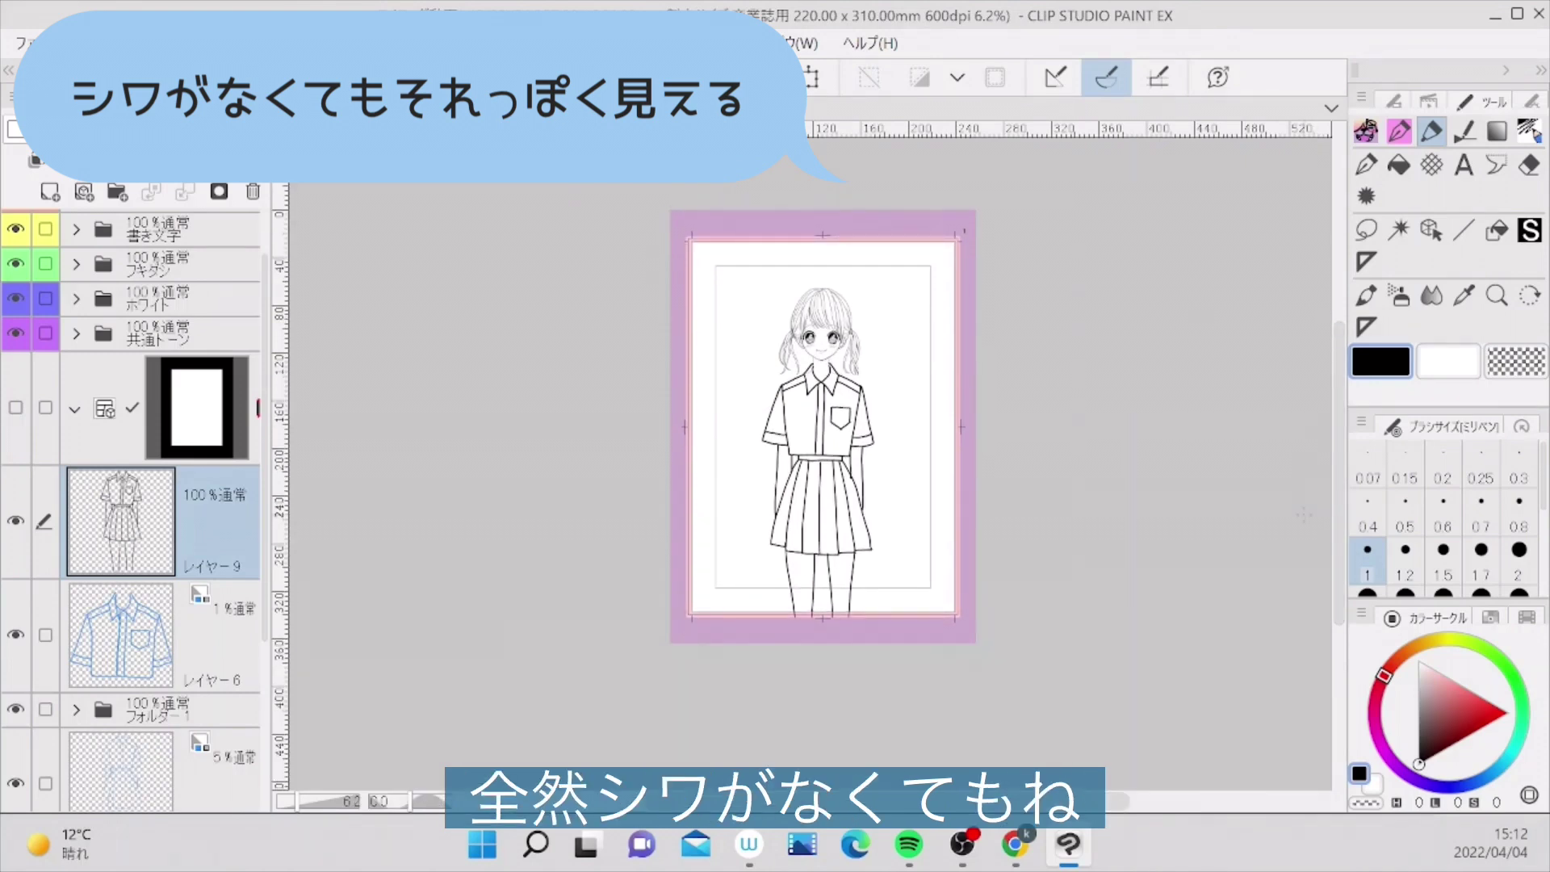
{"action": "left_click_drag", "start_coordinate": [1066, 801], "coordinate": [1093, 801]}
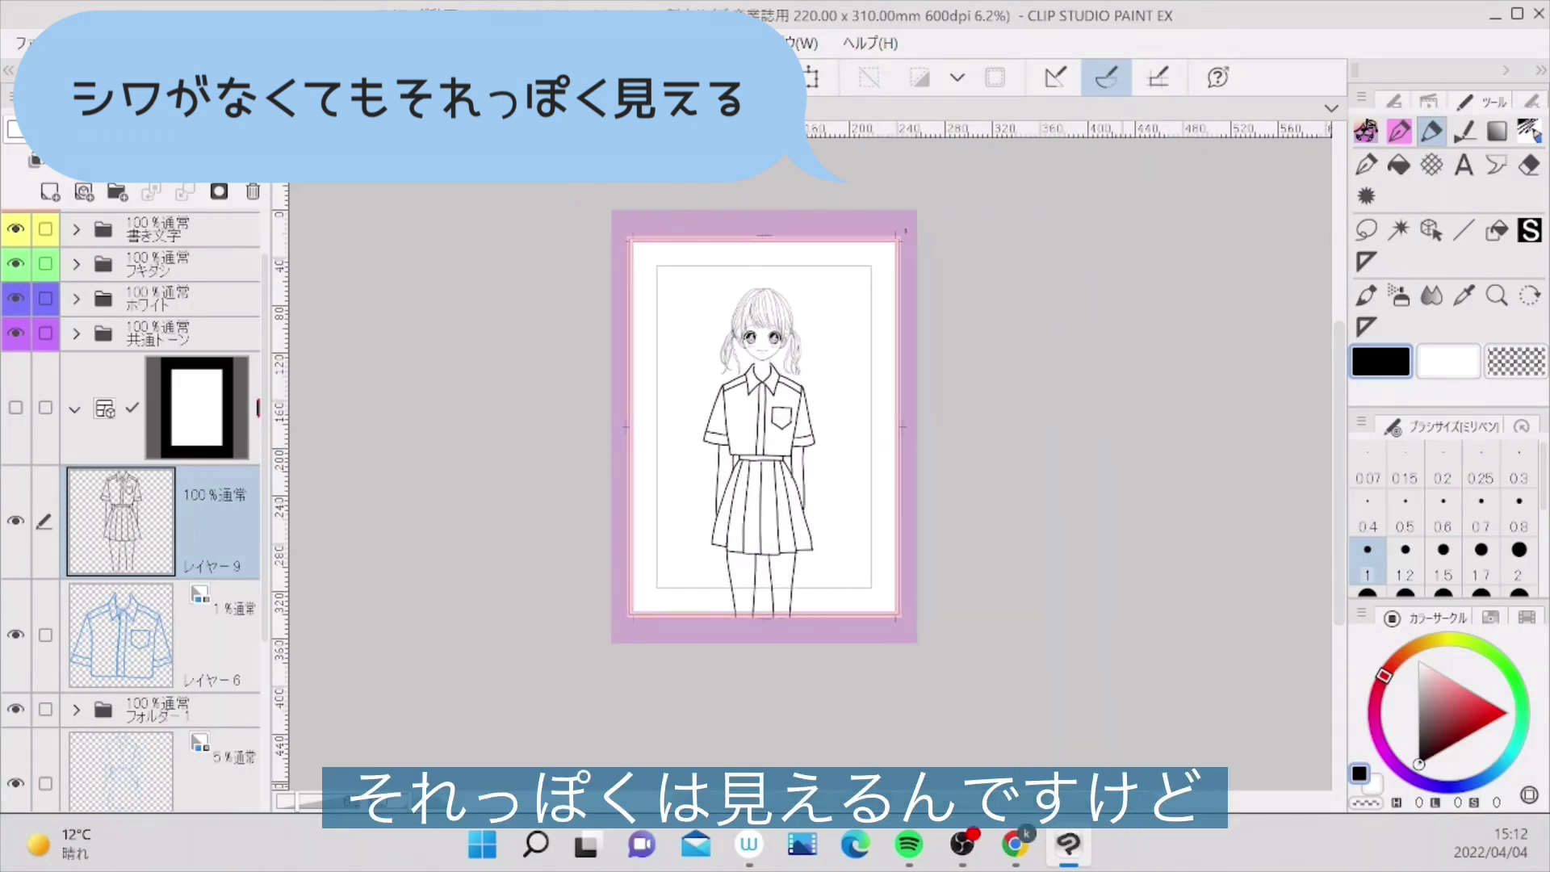
{"action": "scroll", "coordinate": [764, 436], "scroll_direction": "up", "scroll_amount": 1}
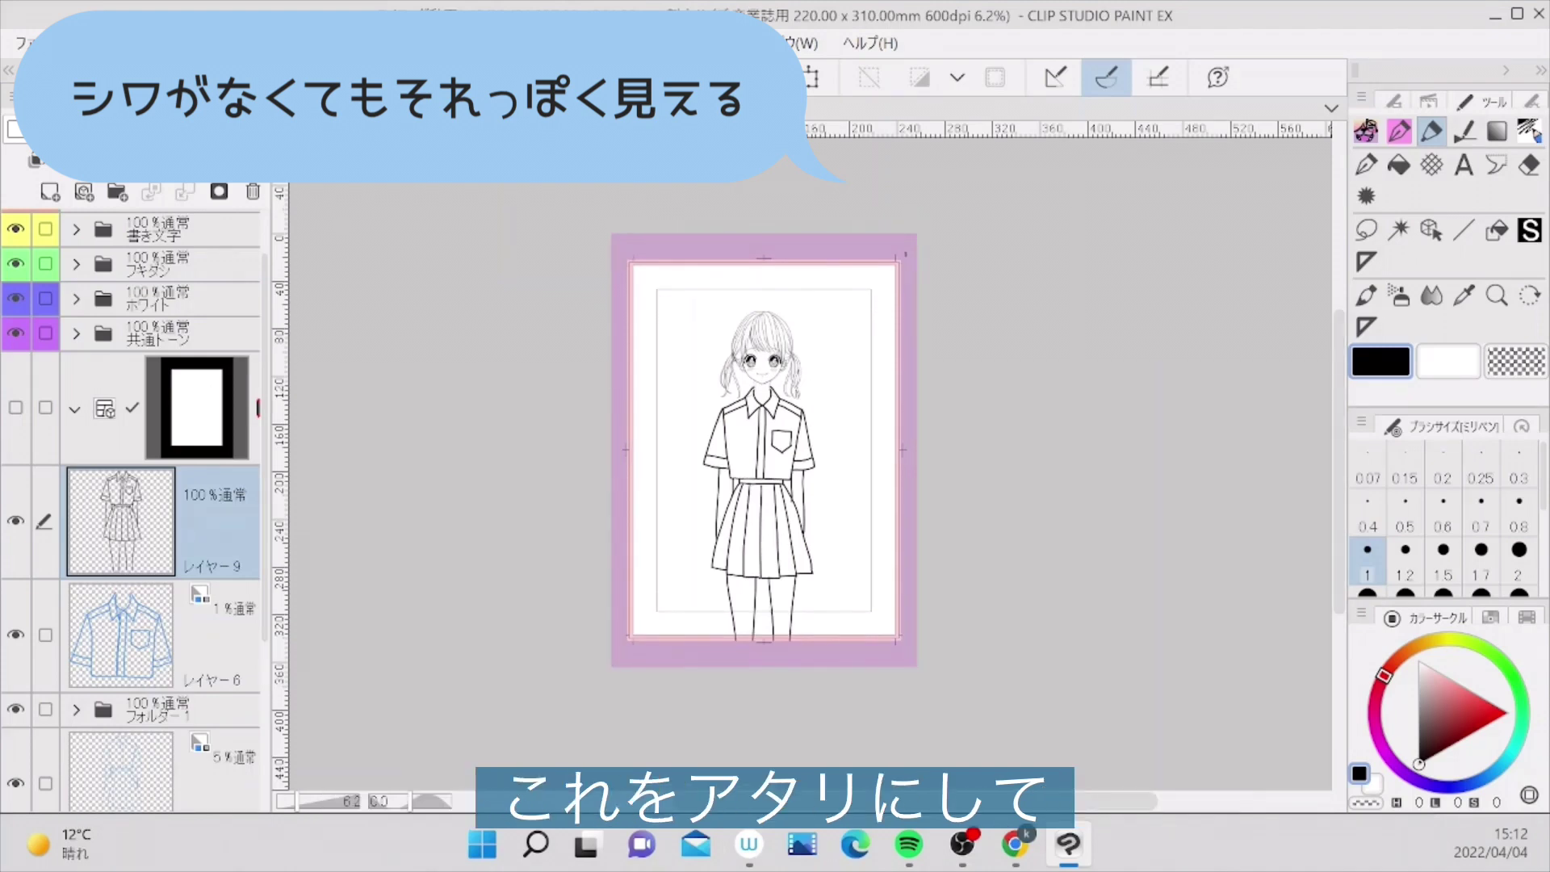
{"action": "left_click", "coordinate": [155, 130]}
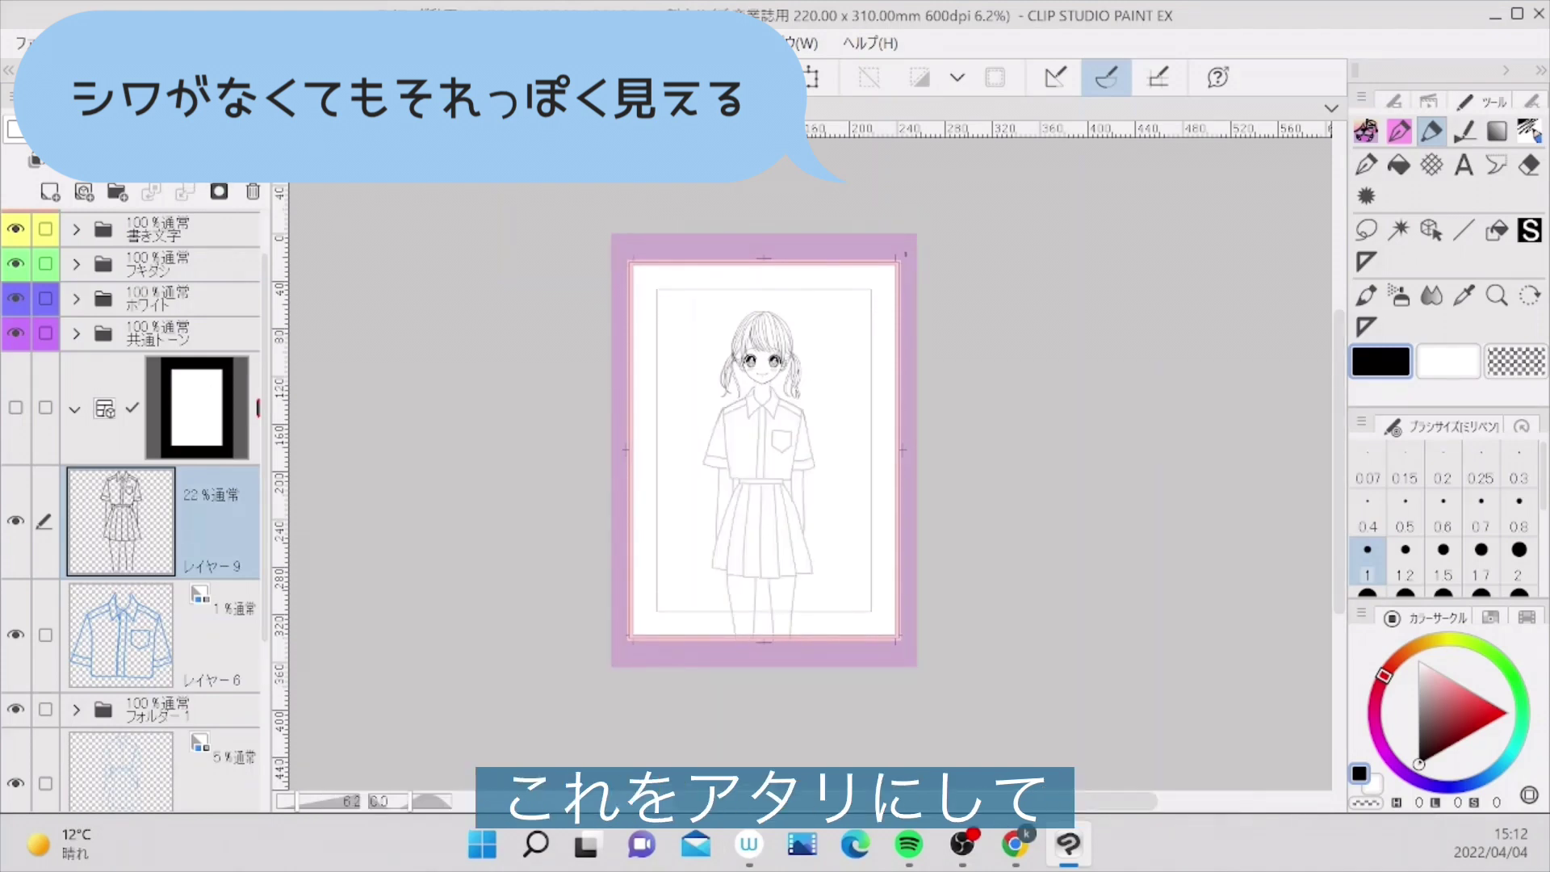
{"action": "left_click_drag", "start_coordinate": [155, 130], "coordinate": [146, 130]}
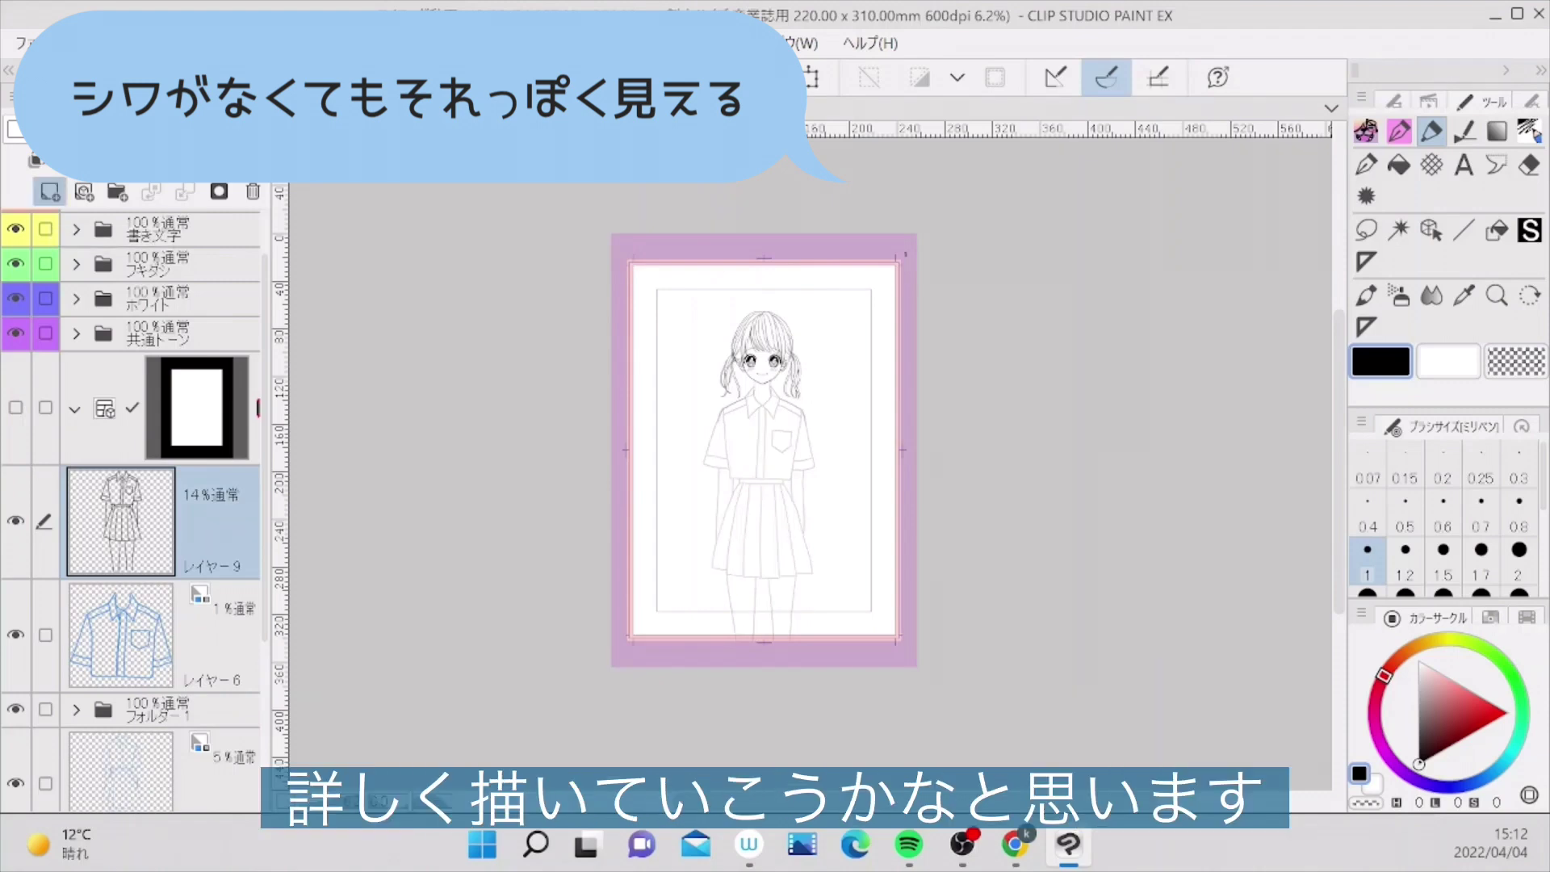
- Add a new layer above the faded sketch and select the real G-pen for inking
{"action": "left_click", "coordinate": [50, 191]}
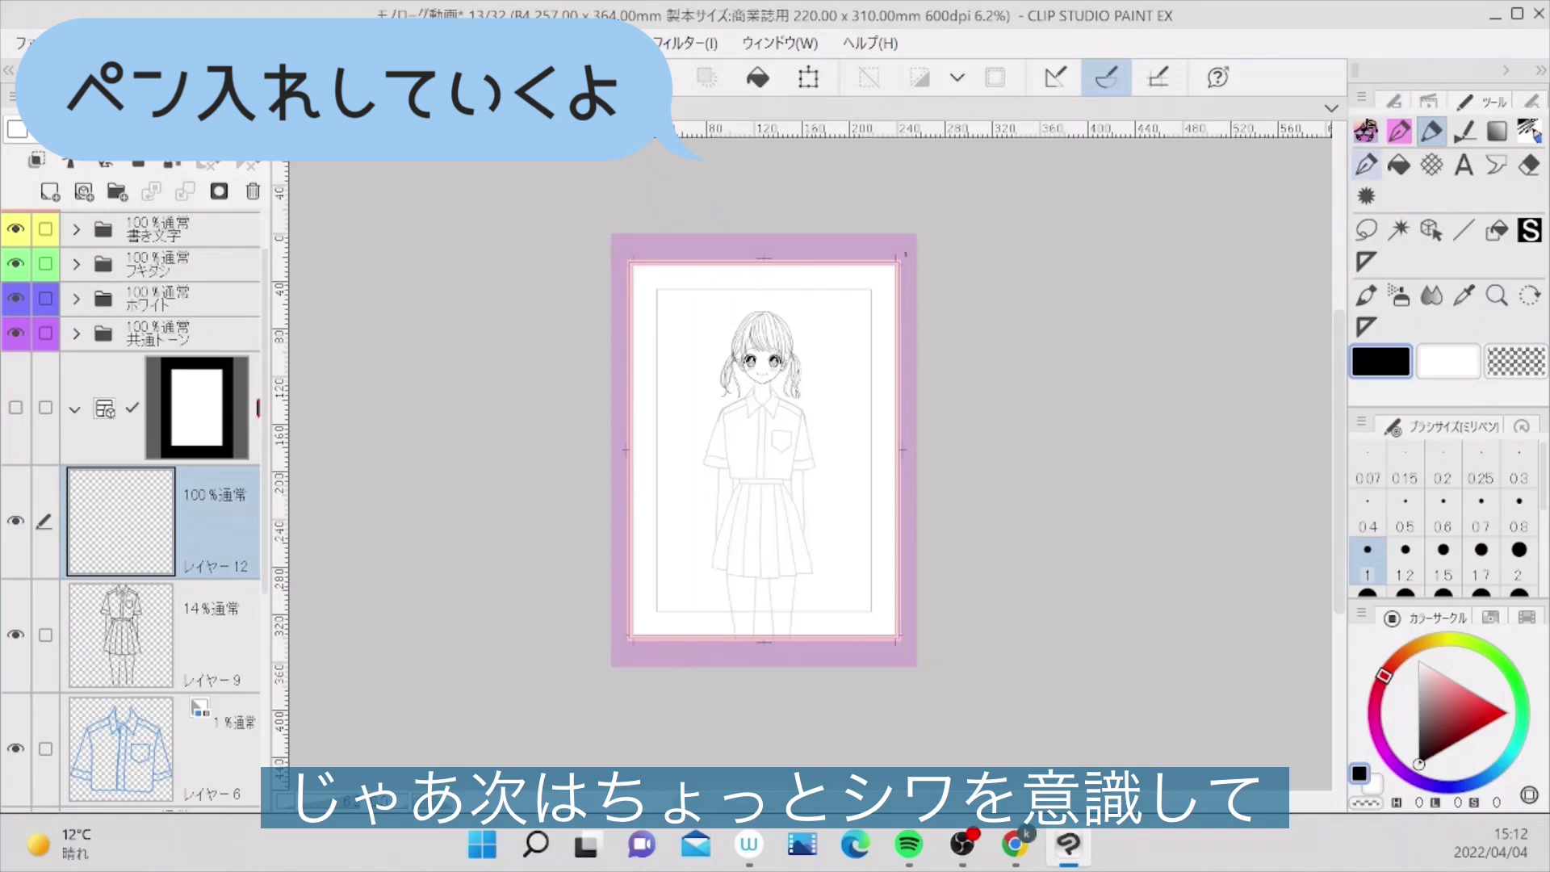
{"action": "left_click", "coordinate": [1367, 166]}
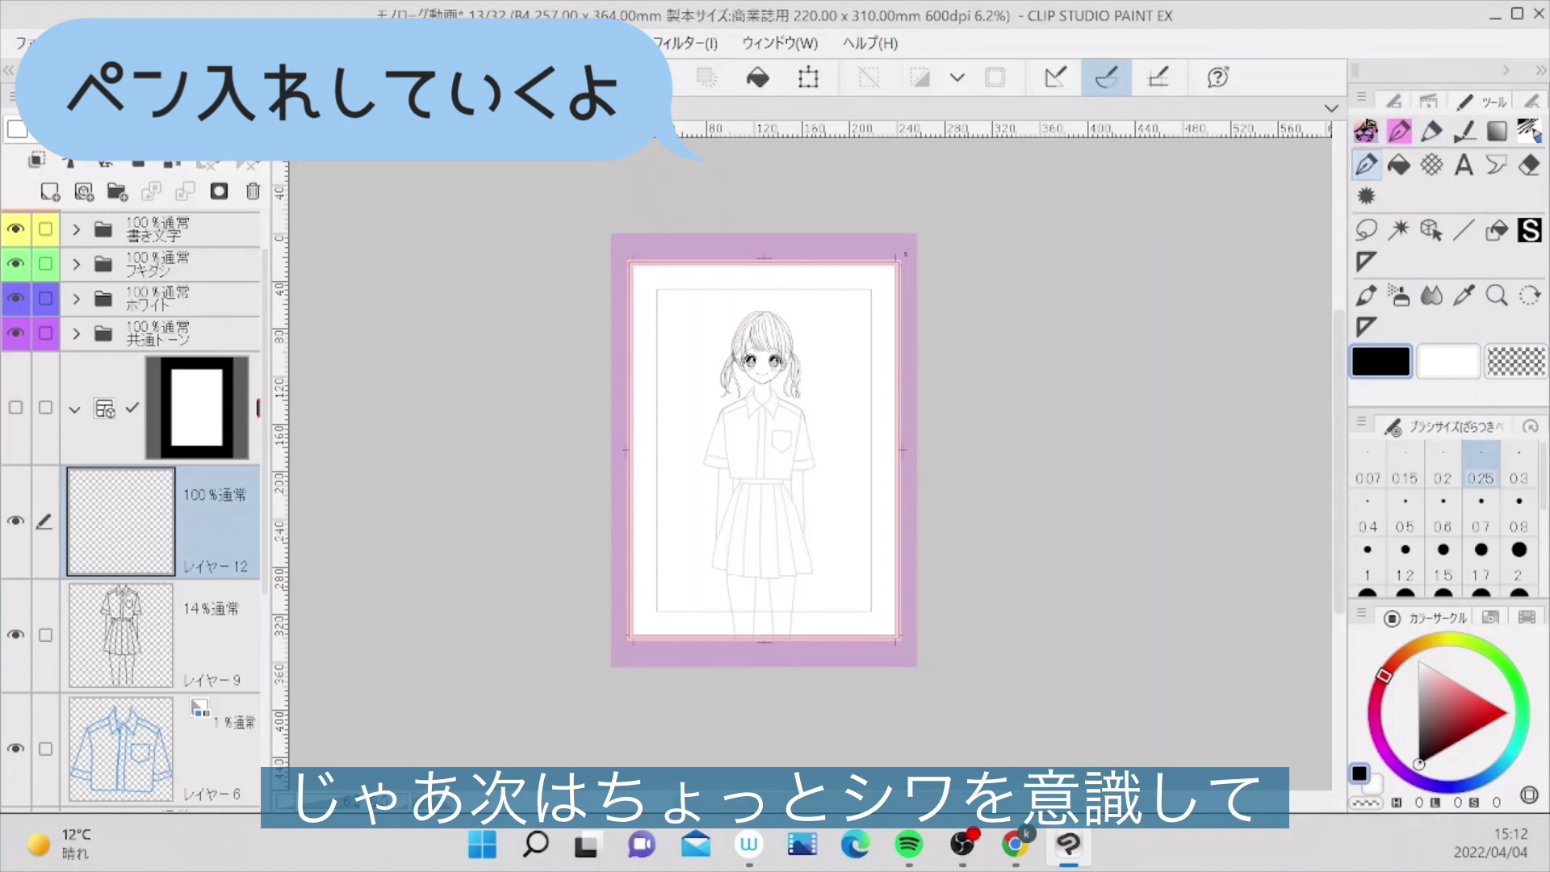
{"action": "left_click", "coordinate": [1366, 165]}
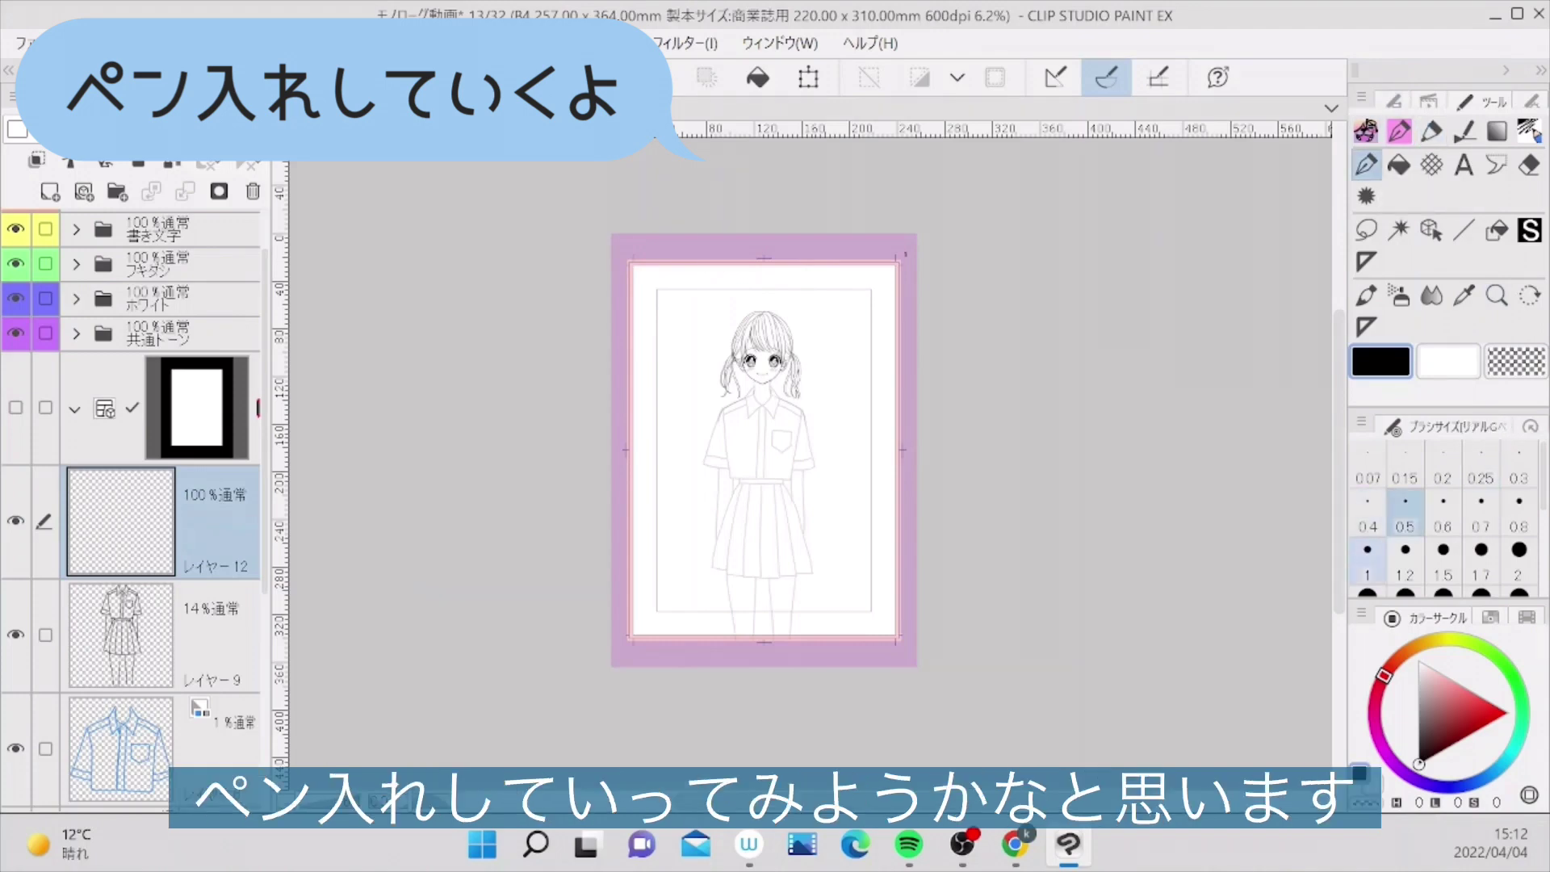
- Ink both sides of the neck and the V-shaped neckline down to the collar's centre point
{"action": "key", "text": "ctrl+plus"}
{"action": "scroll", "coordinate": [1340, 476], "scroll_direction": "up", "scroll_amount": 1}
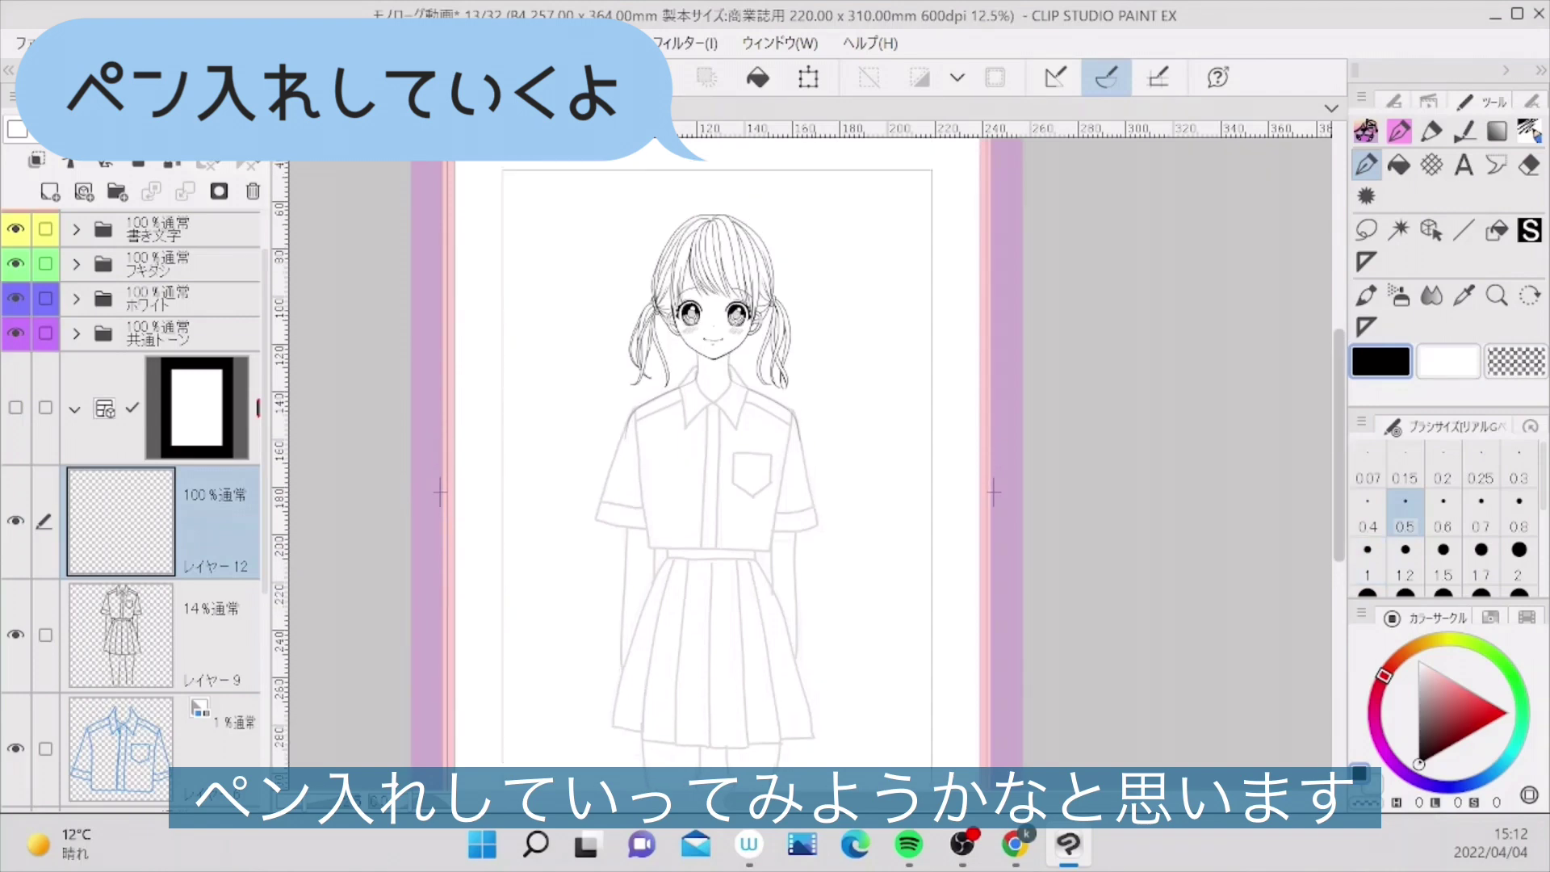
{"action": "scroll", "coordinate": [1298, 361], "scroll_direction": "up", "scroll_amount": 3}
{"action": "scroll", "coordinate": [688, 281], "scroll_direction": "up", "scroll_amount": 1}
{"action": "left_click_drag", "start_coordinate": [680, 258], "coordinate": [674, 361]}
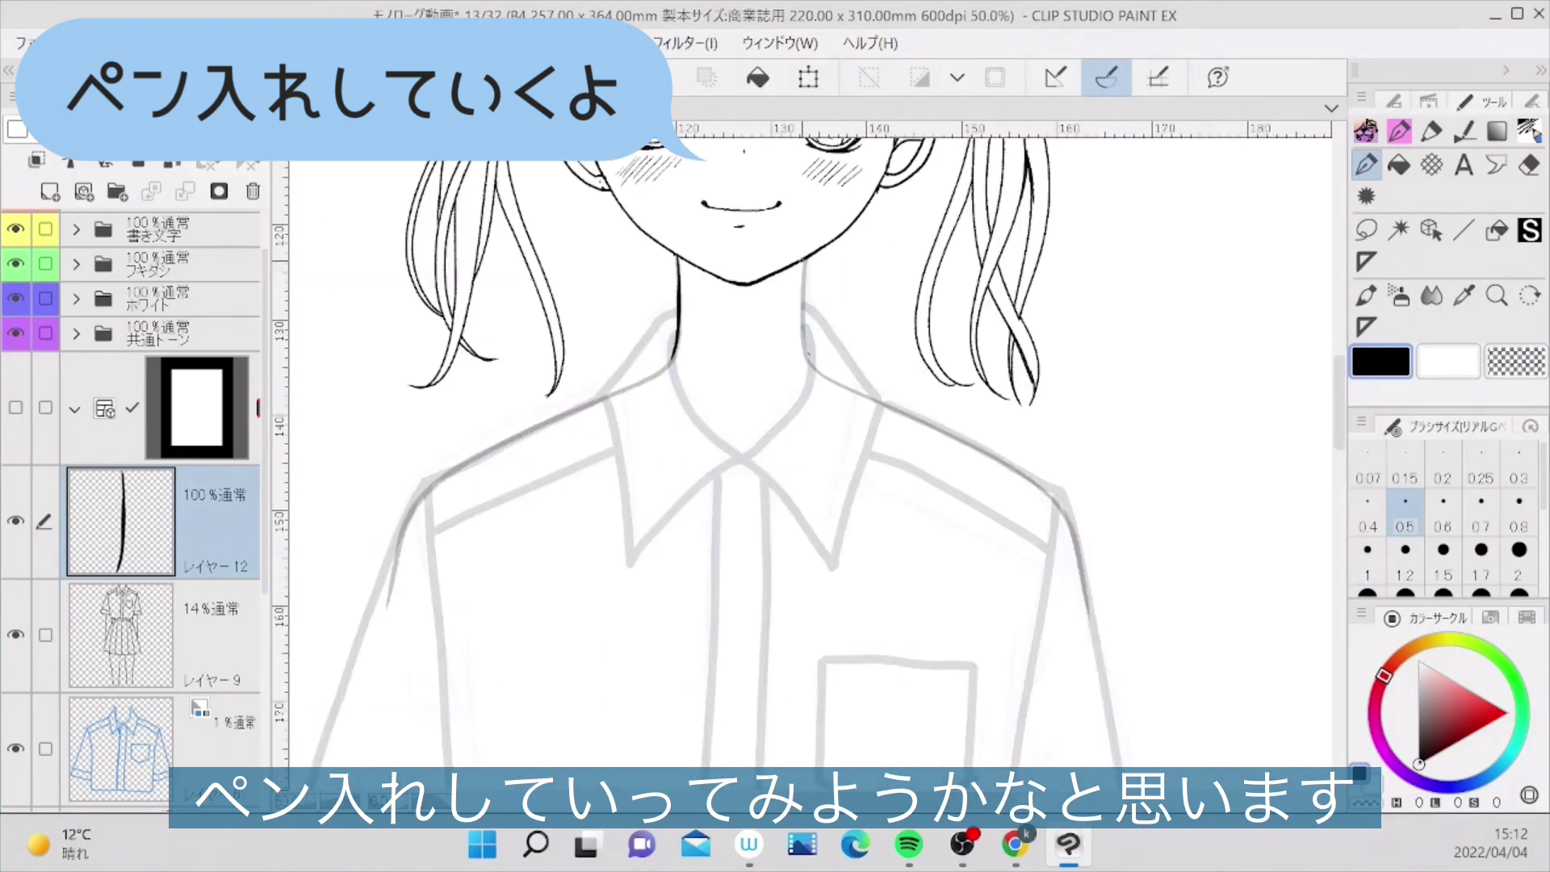
{"action": "left_click_drag", "start_coordinate": [803, 259], "coordinate": [809, 370]}
{"action": "left_click_drag", "start_coordinate": [677, 331], "coordinate": [739, 461]}
{"action": "mouse_move", "coordinate": [804, 330]}
{"action": "left_mouse_down"}
{"action": "mouse_move", "coordinate": [810, 398]}
{"action": "mouse_move", "coordinate": [771, 433]}
{"action": "mouse_move", "coordinate": [807, 376]}
{"action": "mouse_move", "coordinate": [803, 339]}
{"action": "left_mouse_up"}
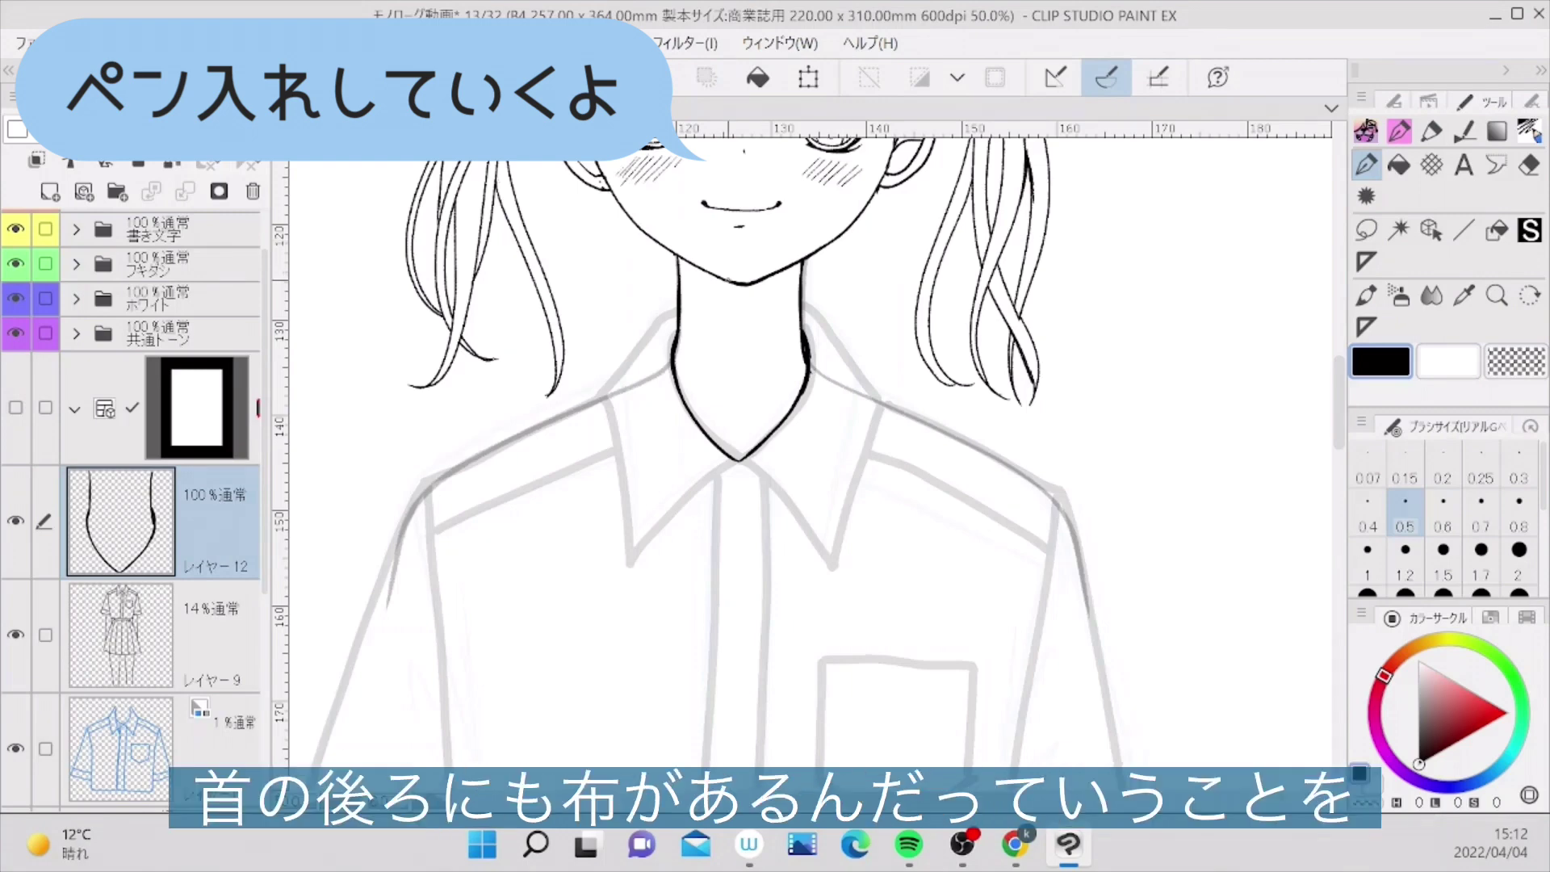
- Ink both pointed collar flaps, including the fabric rising behind the neck
{"action": "mouse_move", "coordinate": [676, 309]}
{"action": "left_mouse_down"}
{"action": "mouse_move", "coordinate": [600, 387]}
{"action": "mouse_move", "coordinate": [630, 560]}
{"action": "left_mouse_up"}
{"action": "left_click_drag", "start_coordinate": [631, 559], "coordinate": [741, 462]}
{"action": "left_click_drag", "start_coordinate": [805, 305], "coordinate": [881, 400]}
{"action": "left_click_drag", "start_coordinate": [740, 462], "coordinate": [834, 570]}
{"action": "left_click_drag", "start_coordinate": [880, 401], "coordinate": [833, 569]}
- Ink the shirt's shoulder lines, outer sleeve edges and sleeve hems over the faded sketch
{"action": "key", "text": "ctrl+minus"}
{"action": "left_click_drag", "start_coordinate": [551, 257], "coordinate": [454, 539]}
{"action": "key", "text": "ctrl+minus"}
{"action": "key", "text": "ctrl+minus"}
{"action": "key", "text": "ctrl+minus"}
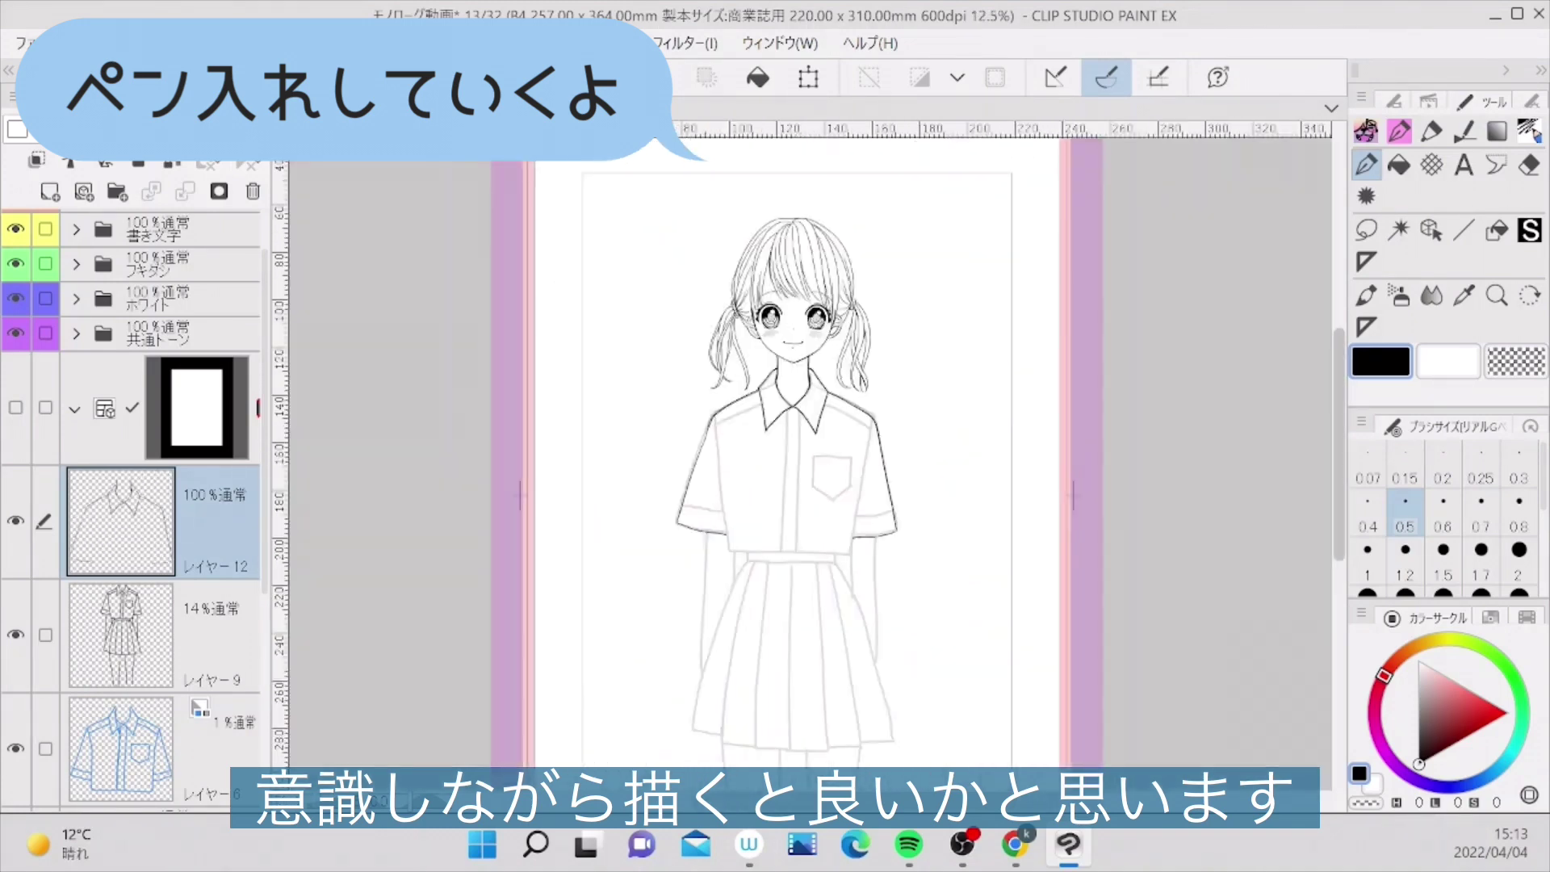
{"action": "left_click_drag", "start_coordinate": [1340, 375], "coordinate": [1339, 364]}
{"action": "scroll", "coordinate": [1106, 363], "scroll_direction": "up", "scroll_amount": 2}
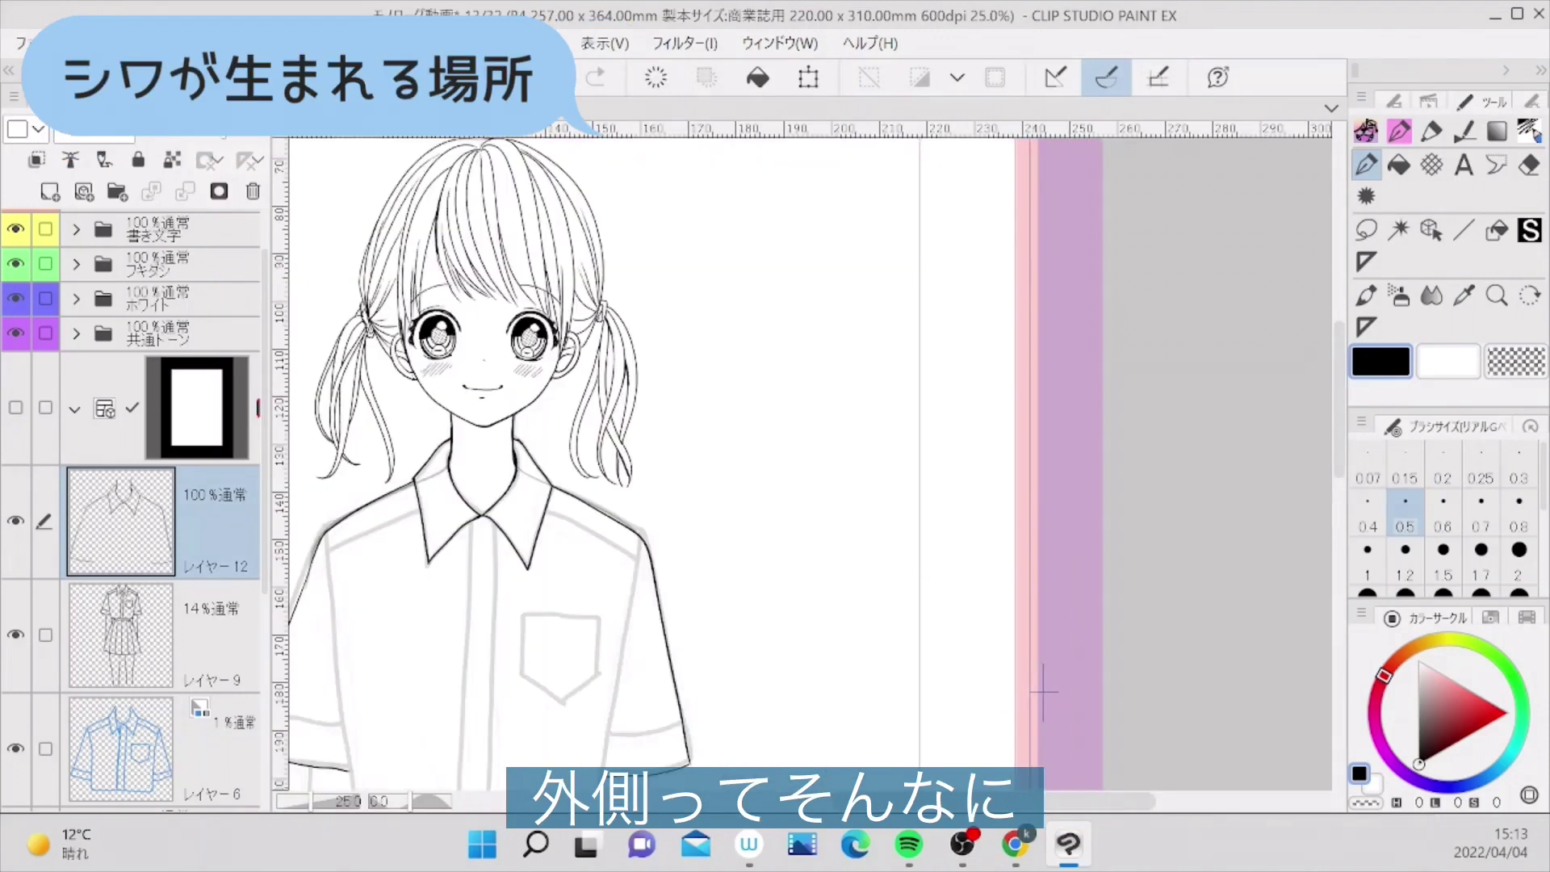
{"action": "left_click_drag", "start_coordinate": [1086, 801], "coordinate": [993, 801]}
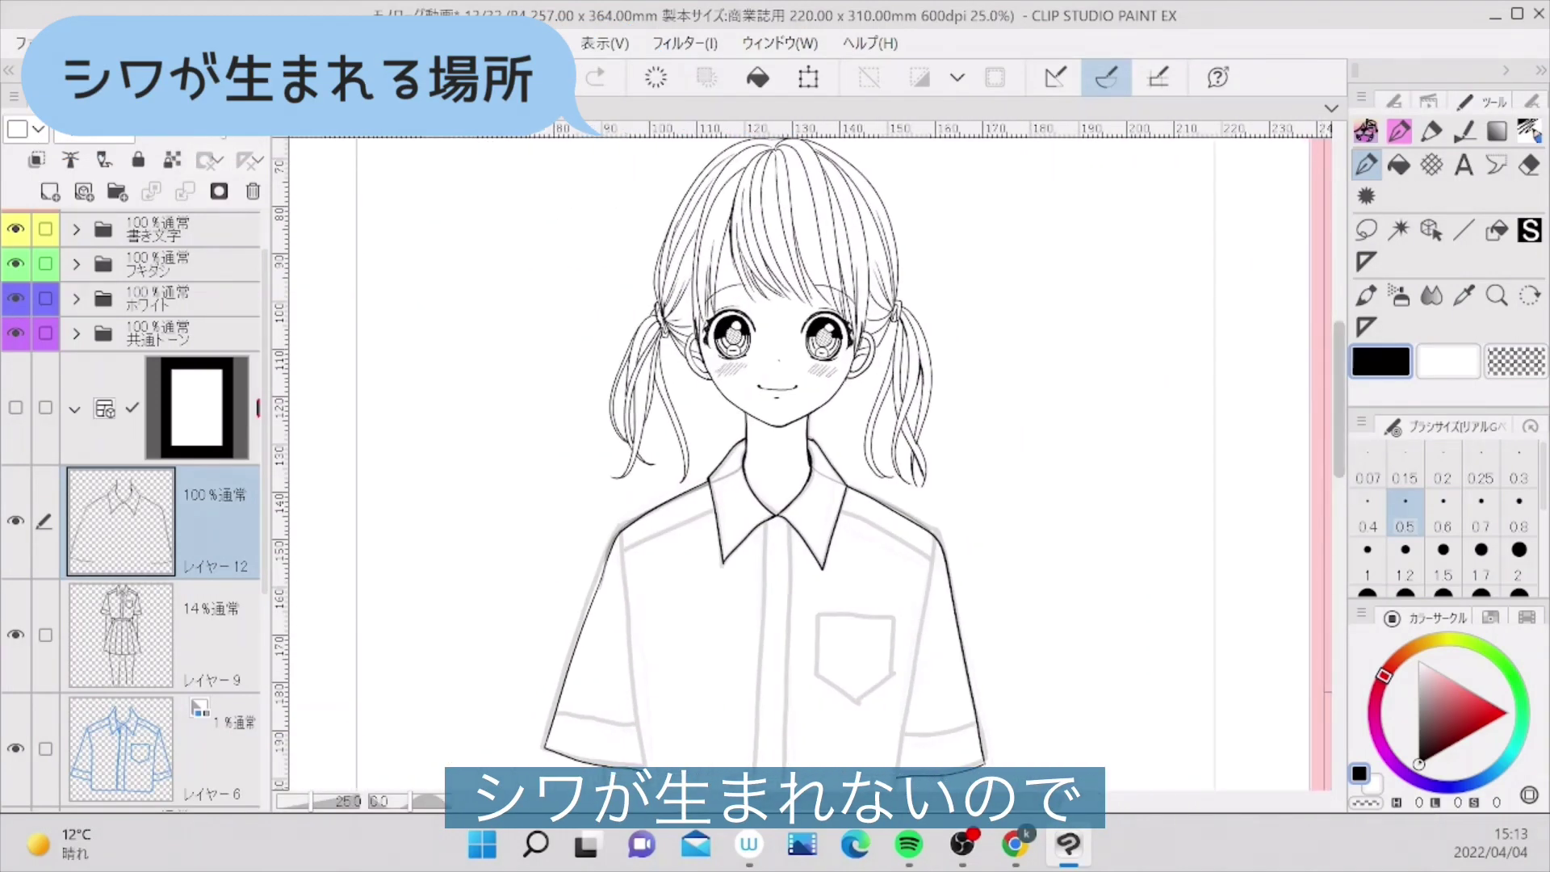
- On レイヤー13, circle the wrinkle-prone areas at both shoulder joints and the waist with a size 0.8 pencil
{"action": "left_click_drag", "start_coordinate": [1340, 376], "coordinate": [1340, 424]}
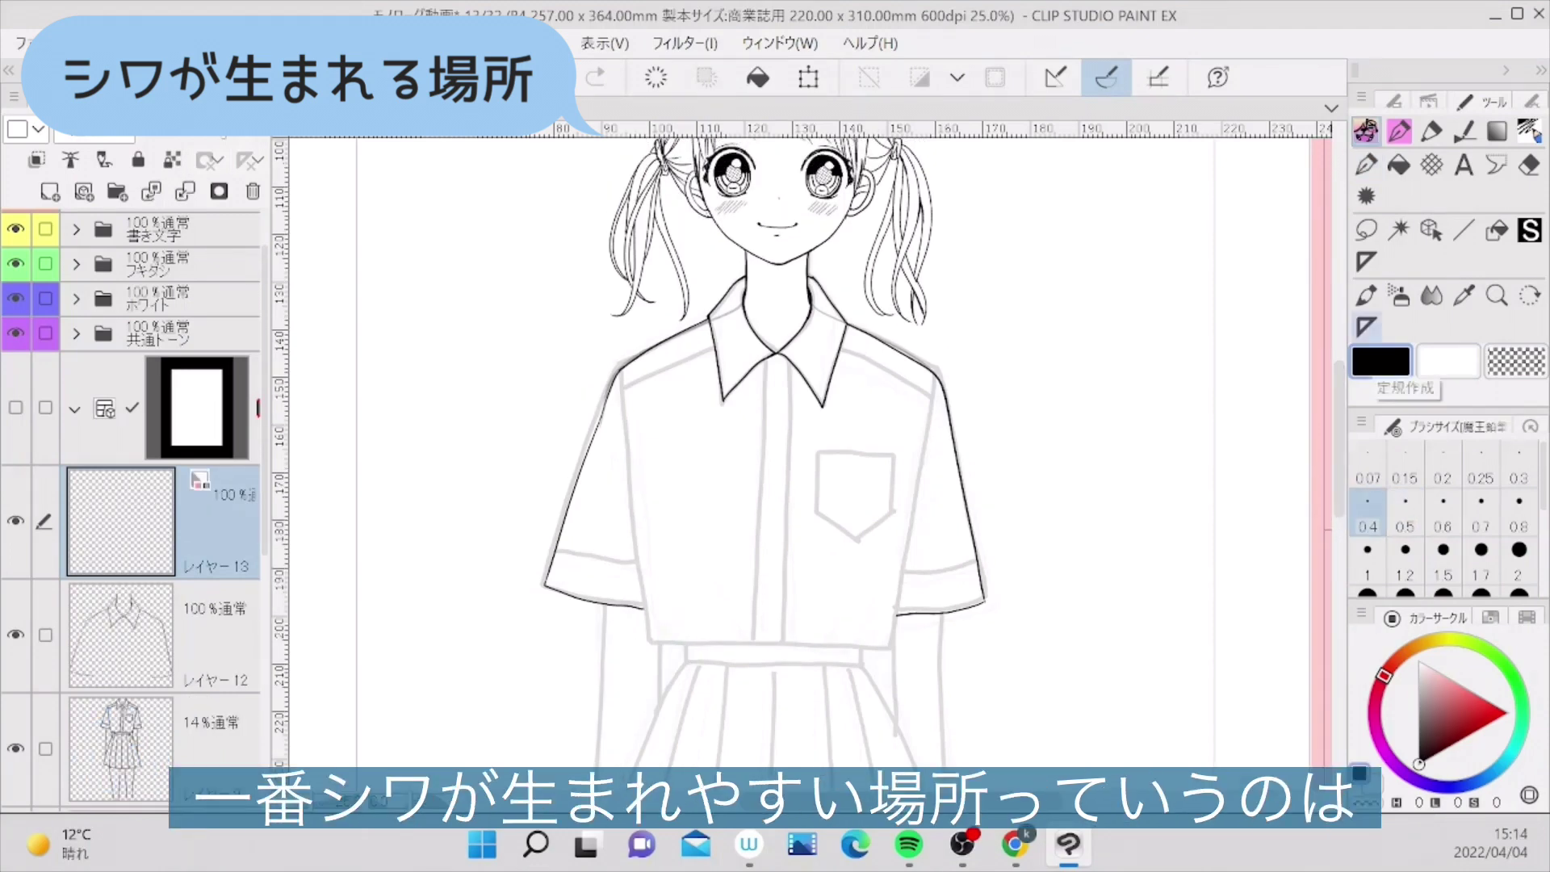
{"action": "left_click", "coordinate": [1519, 515]}
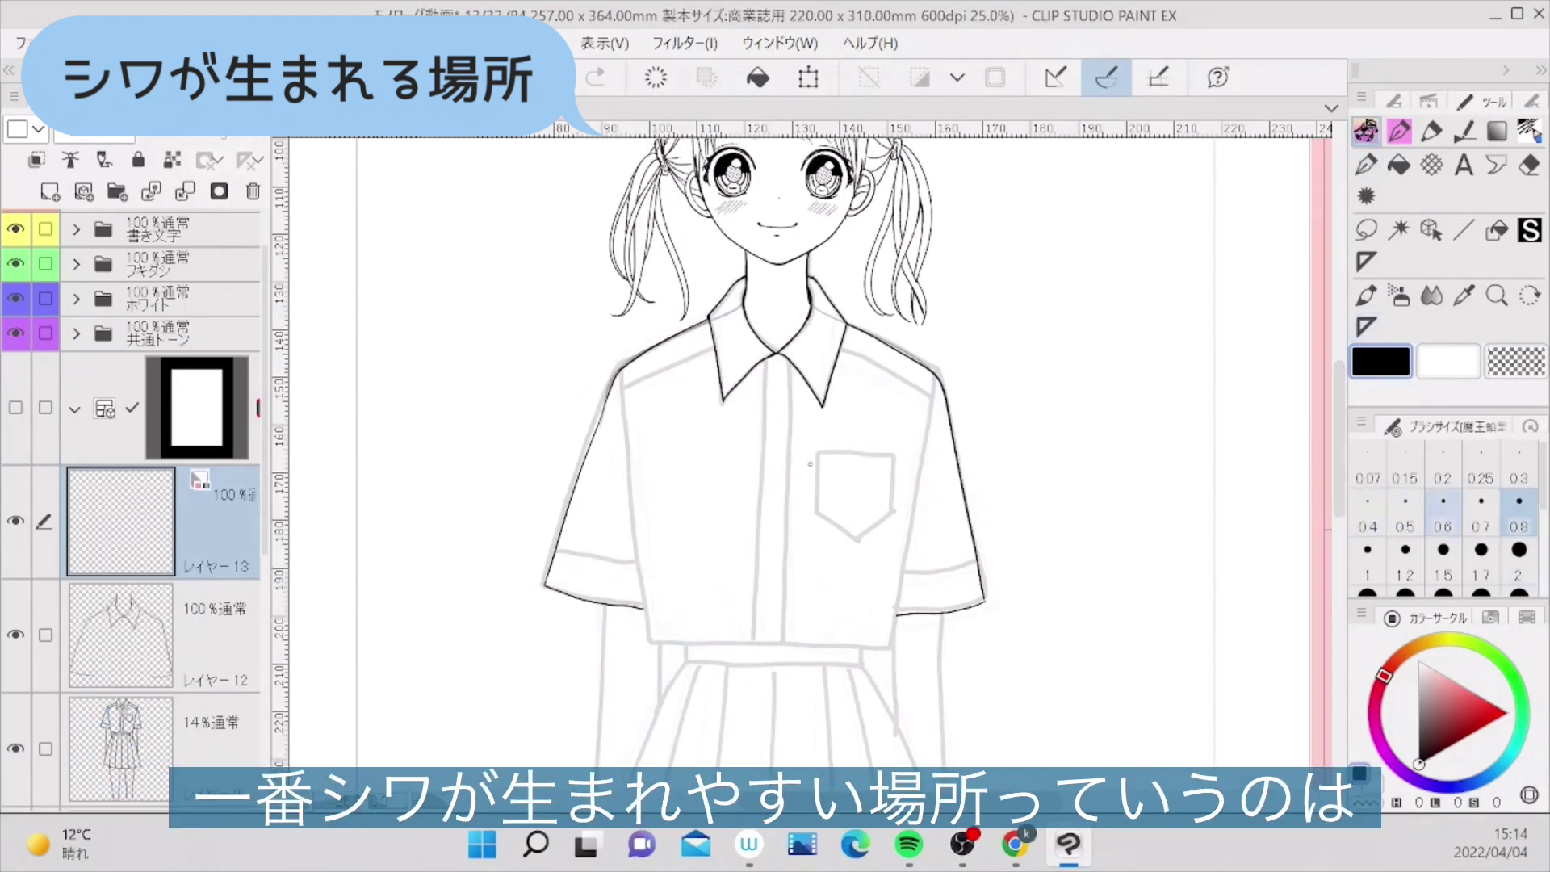
{"action": "mouse_move", "coordinate": [604, 489]}
{"action": "left_mouse_down"}
{"action": "mouse_move", "coordinate": [610, 365]}
{"action": "mouse_move", "coordinate": [675, 397]}
{"action": "mouse_move", "coordinate": [665, 474]}
{"action": "mouse_move", "coordinate": [604, 488]}
{"action": "left_mouse_up"}
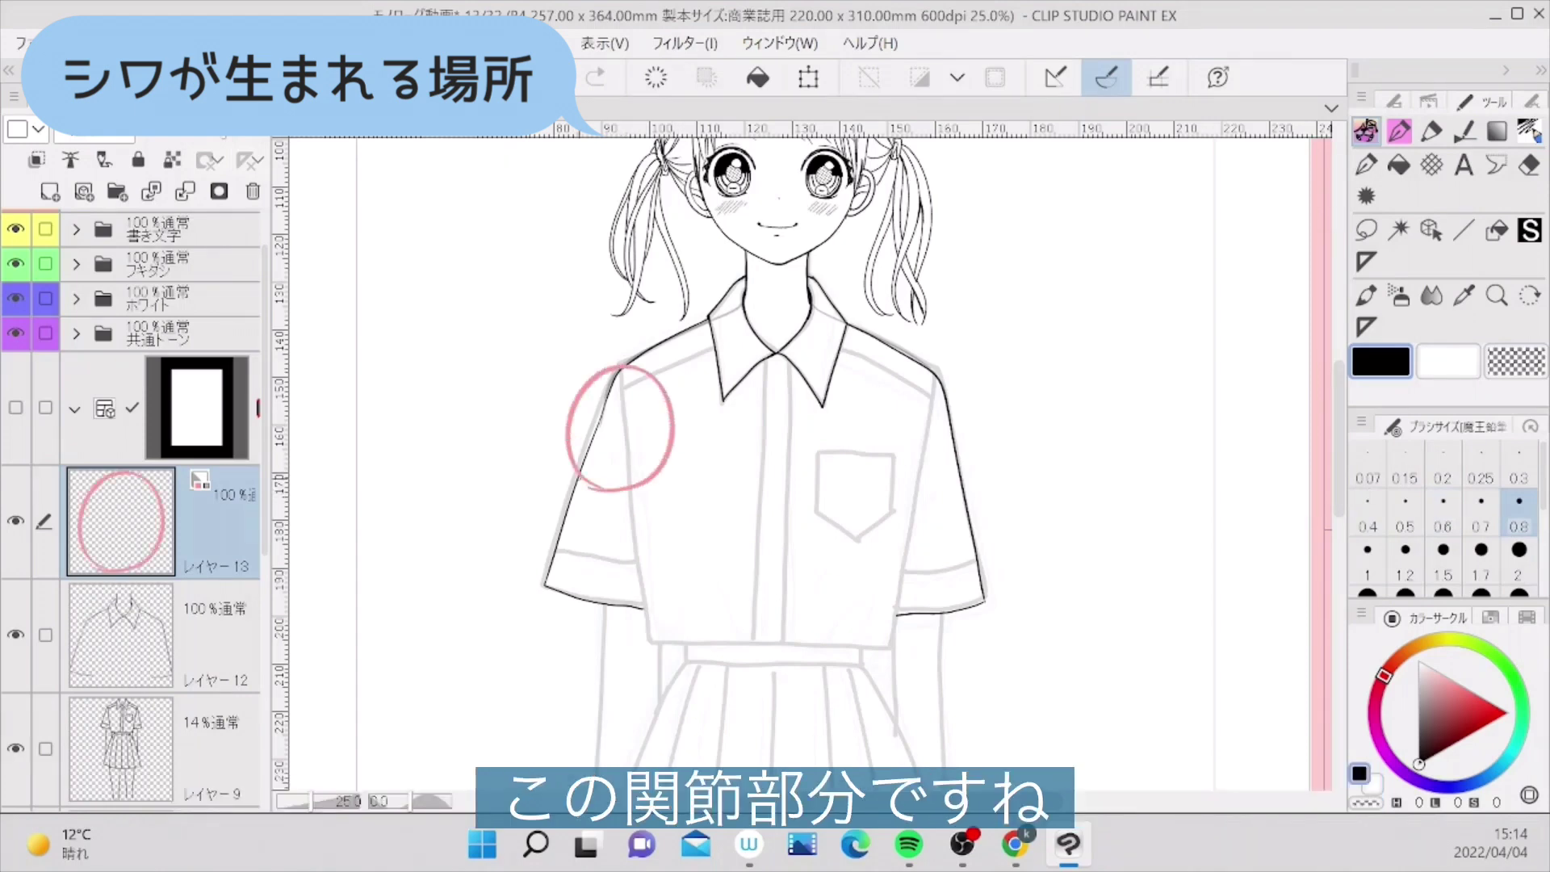
{"action": "mouse_move", "coordinate": [903, 483]}
{"action": "left_mouse_down"}
{"action": "mouse_move", "coordinate": [897, 389]}
{"action": "mouse_move", "coordinate": [999, 401]}
{"action": "mouse_move", "coordinate": [981, 480]}
{"action": "mouse_move", "coordinate": [909, 491]}
{"action": "left_mouse_up"}
{"action": "mouse_move", "coordinate": [667, 709]}
{"action": "left_mouse_down"}
{"action": "mouse_move", "coordinate": [638, 610]}
{"action": "mouse_move", "coordinate": [701, 585]}
{"action": "mouse_move", "coordinate": [817, 579]}
{"action": "mouse_move", "coordinate": [903, 675]}
{"action": "mouse_move", "coordinate": [851, 716]}
{"action": "mouse_move", "coordinate": [660, 697]}
{"action": "left_mouse_up"}
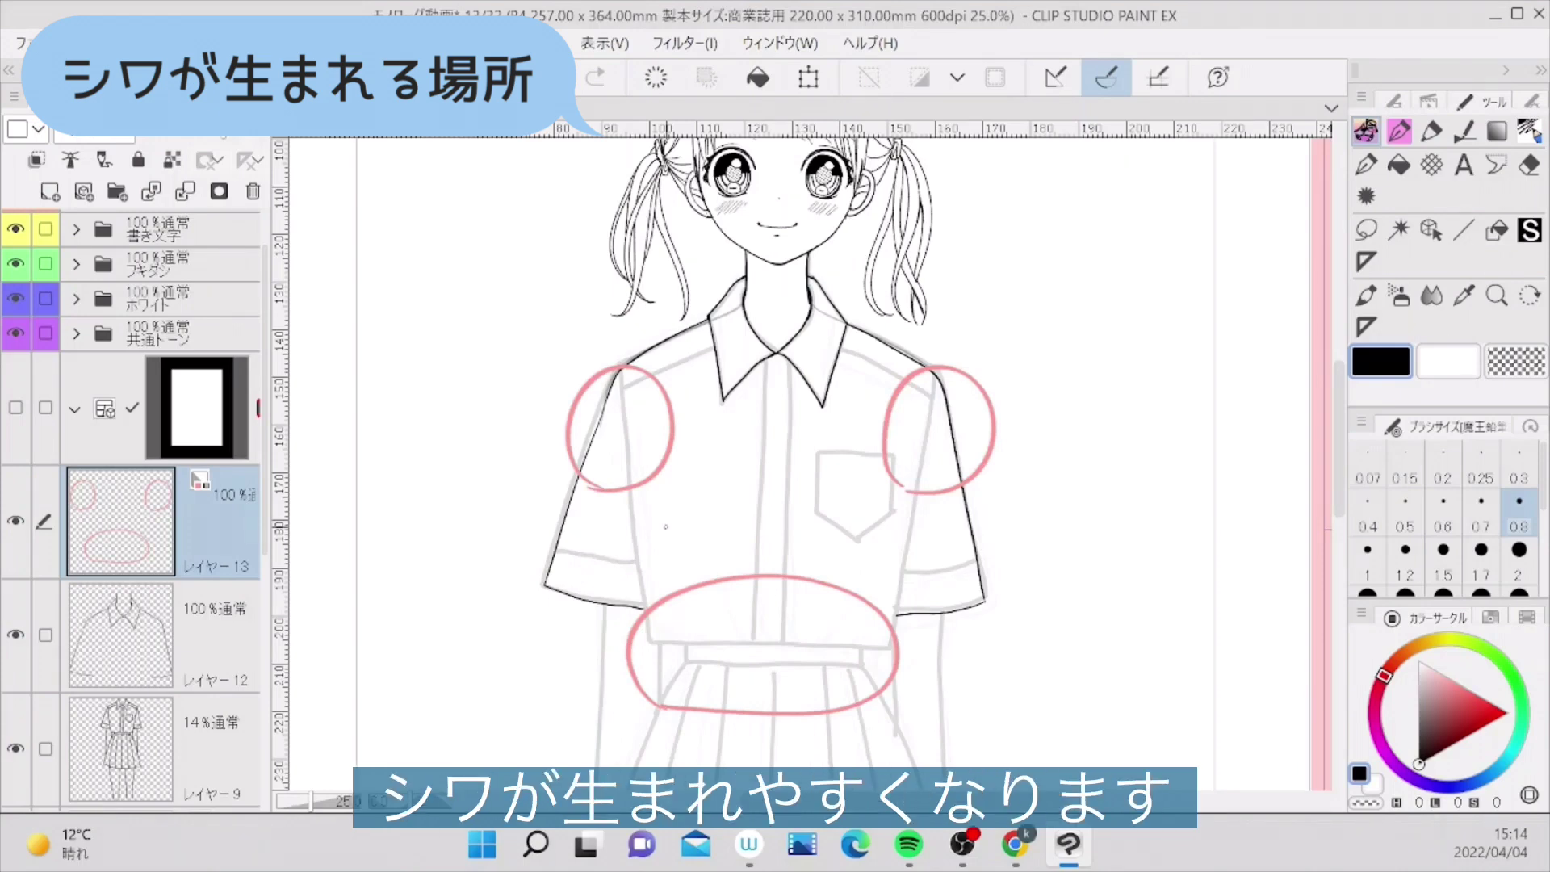
- Hide the wrinkle-area circles on レイヤー13 and return to レイヤー12 with the real G-pen
{"action": "left_click", "coordinate": [14, 520]}
{"action": "left_click", "coordinate": [215, 644]}
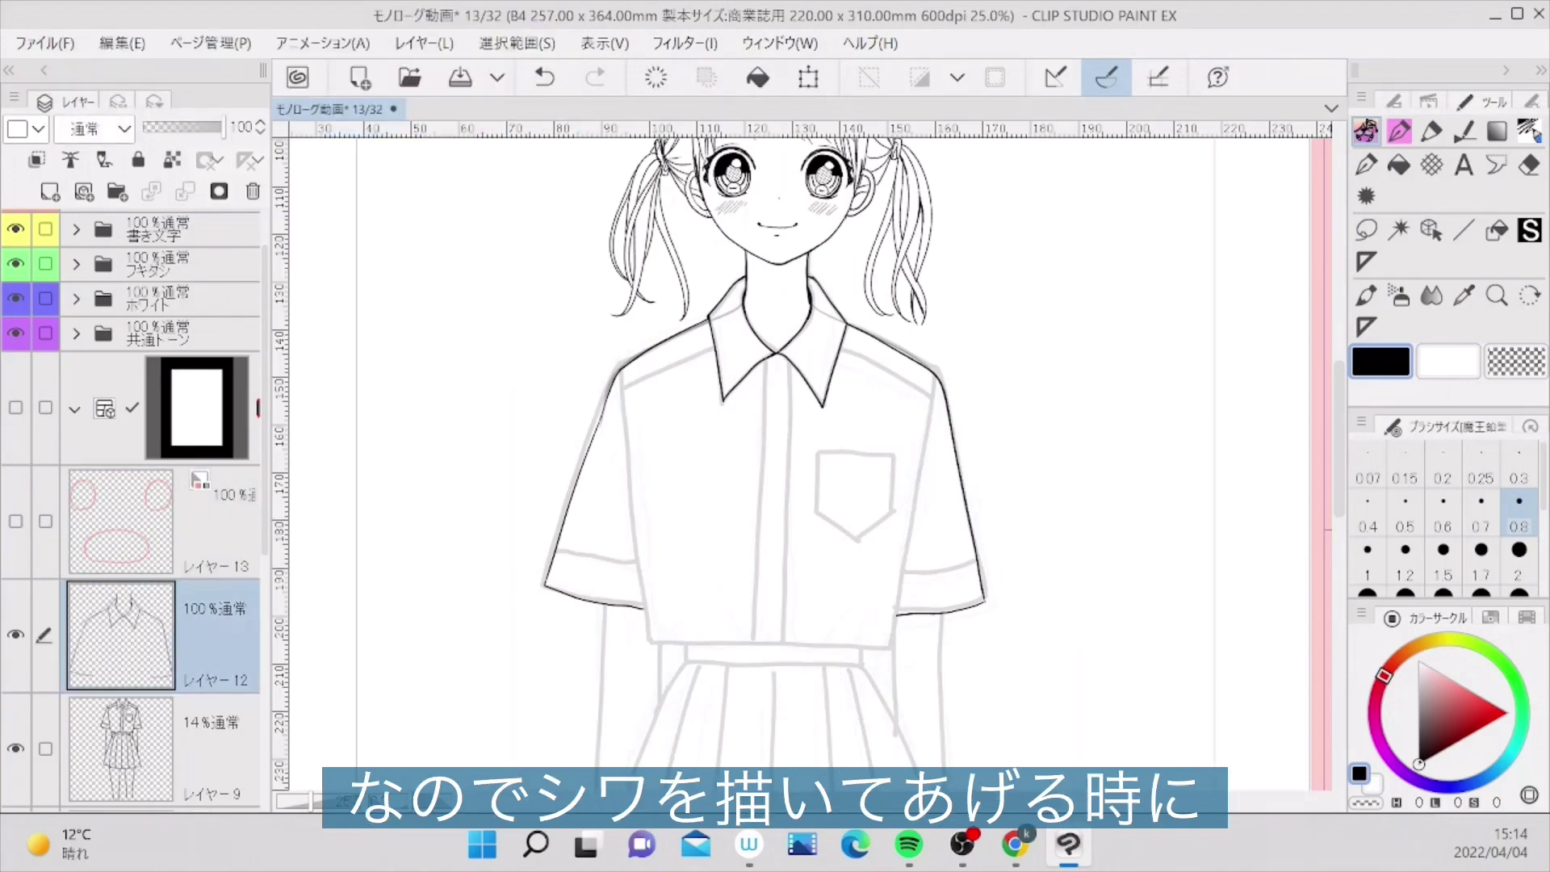
{"action": "left_click", "coordinate": [1367, 165]}
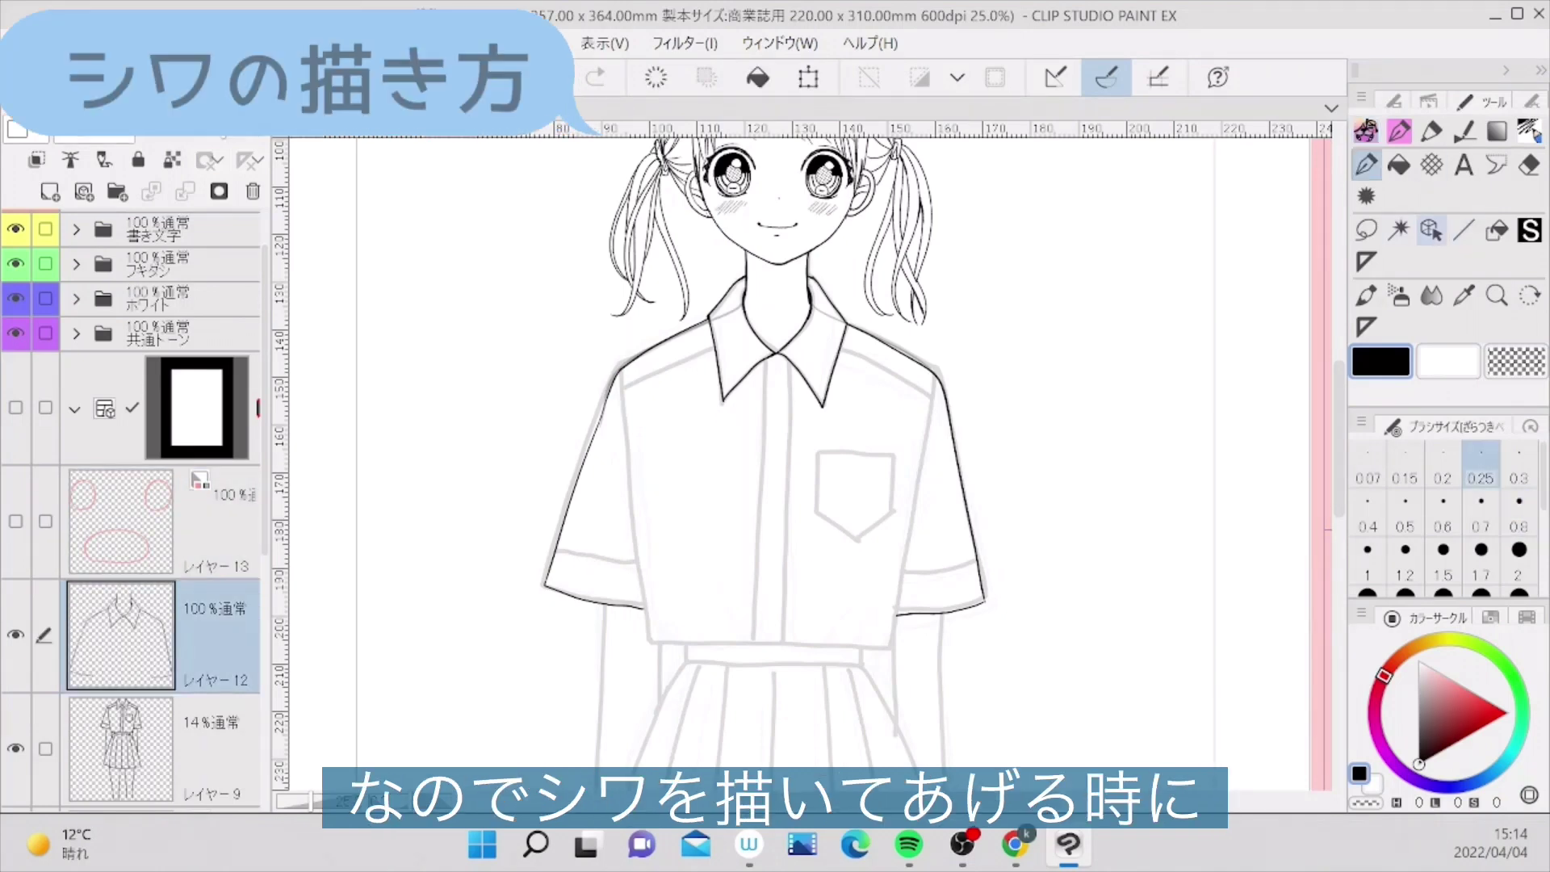
{"action": "key", "text": "p"}
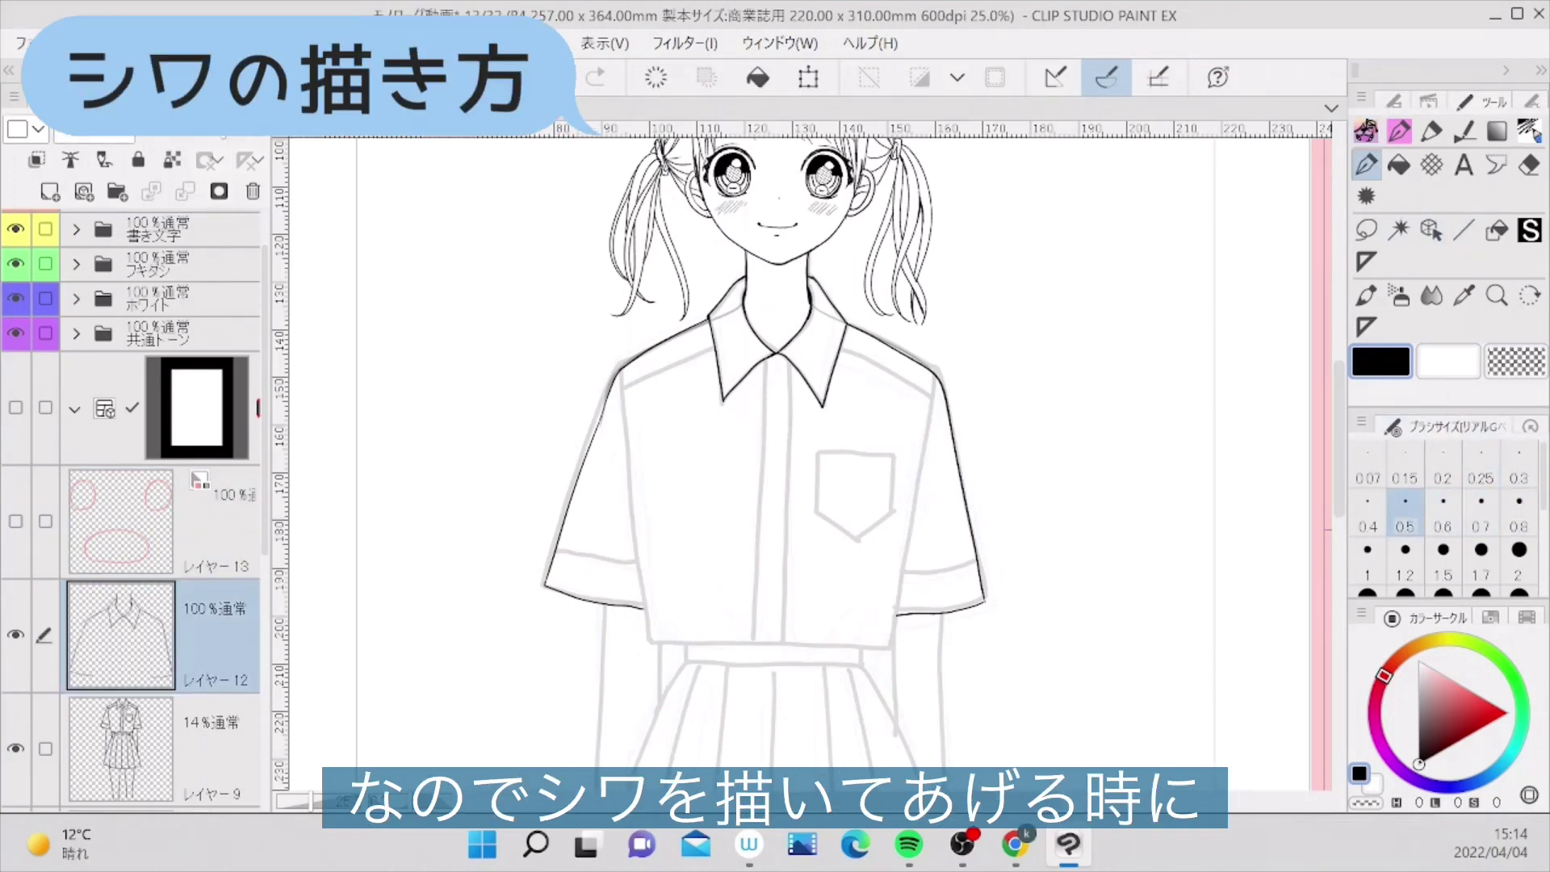
- Draw short, narrow wrinkle lines on the inner part of the viewer's-left sleeve near the armpit
{"action": "key", "text": "ctrl+plus"}
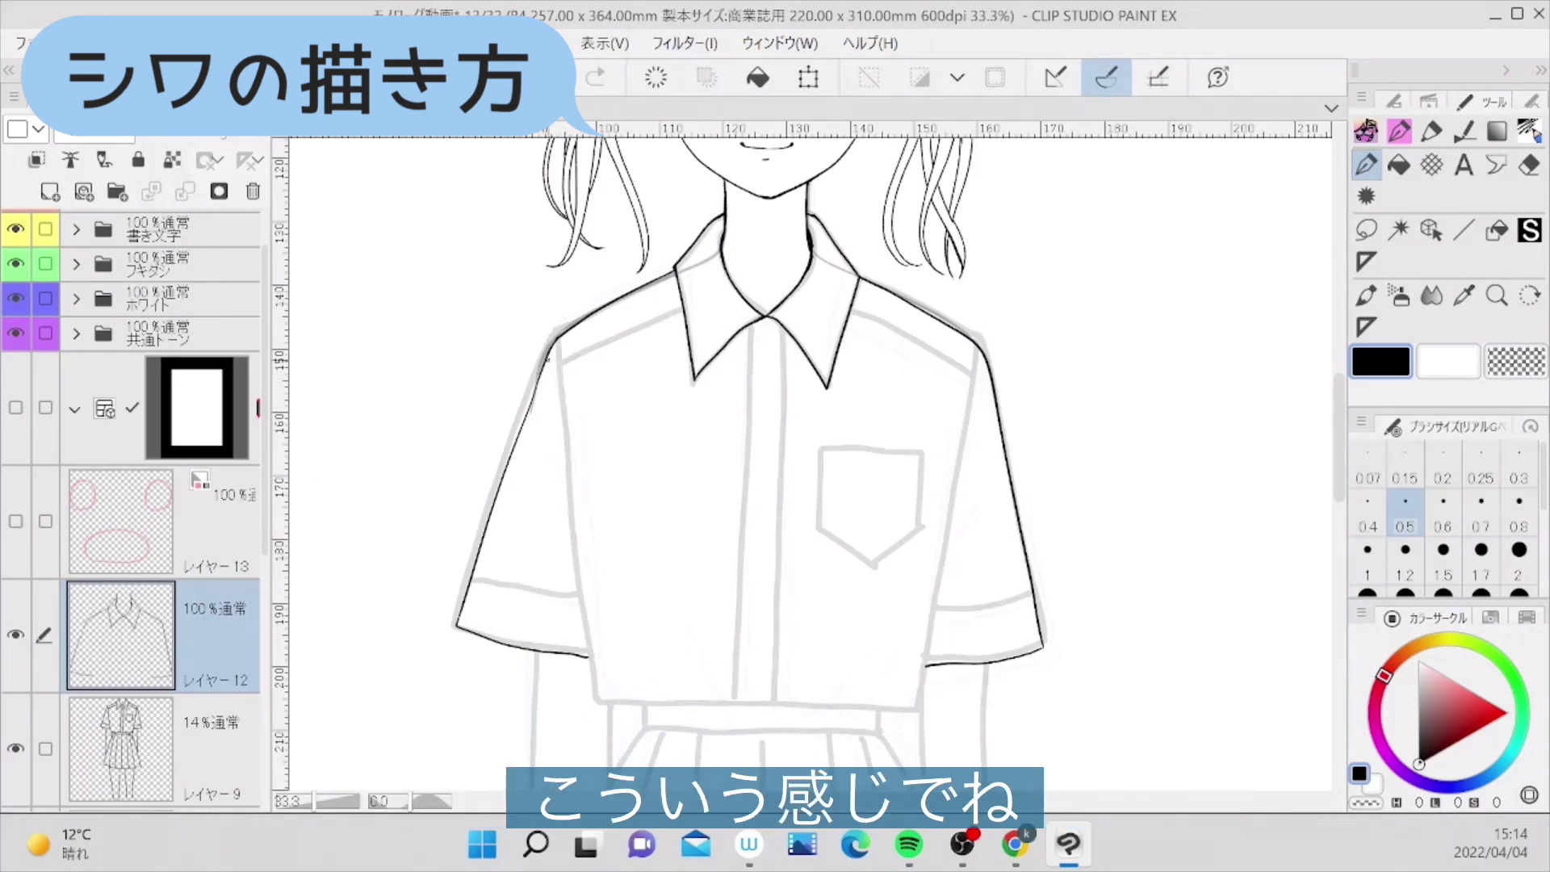
{"action": "left_click_drag", "start_coordinate": [549, 364], "coordinate": [568, 501]}
{"action": "key", "text": "ctrl+z"}
{"action": "left_click_drag", "start_coordinate": [556, 398], "coordinate": [570, 499]}
{"action": "left_click_drag", "start_coordinate": [540, 443], "coordinate": [569, 505]}
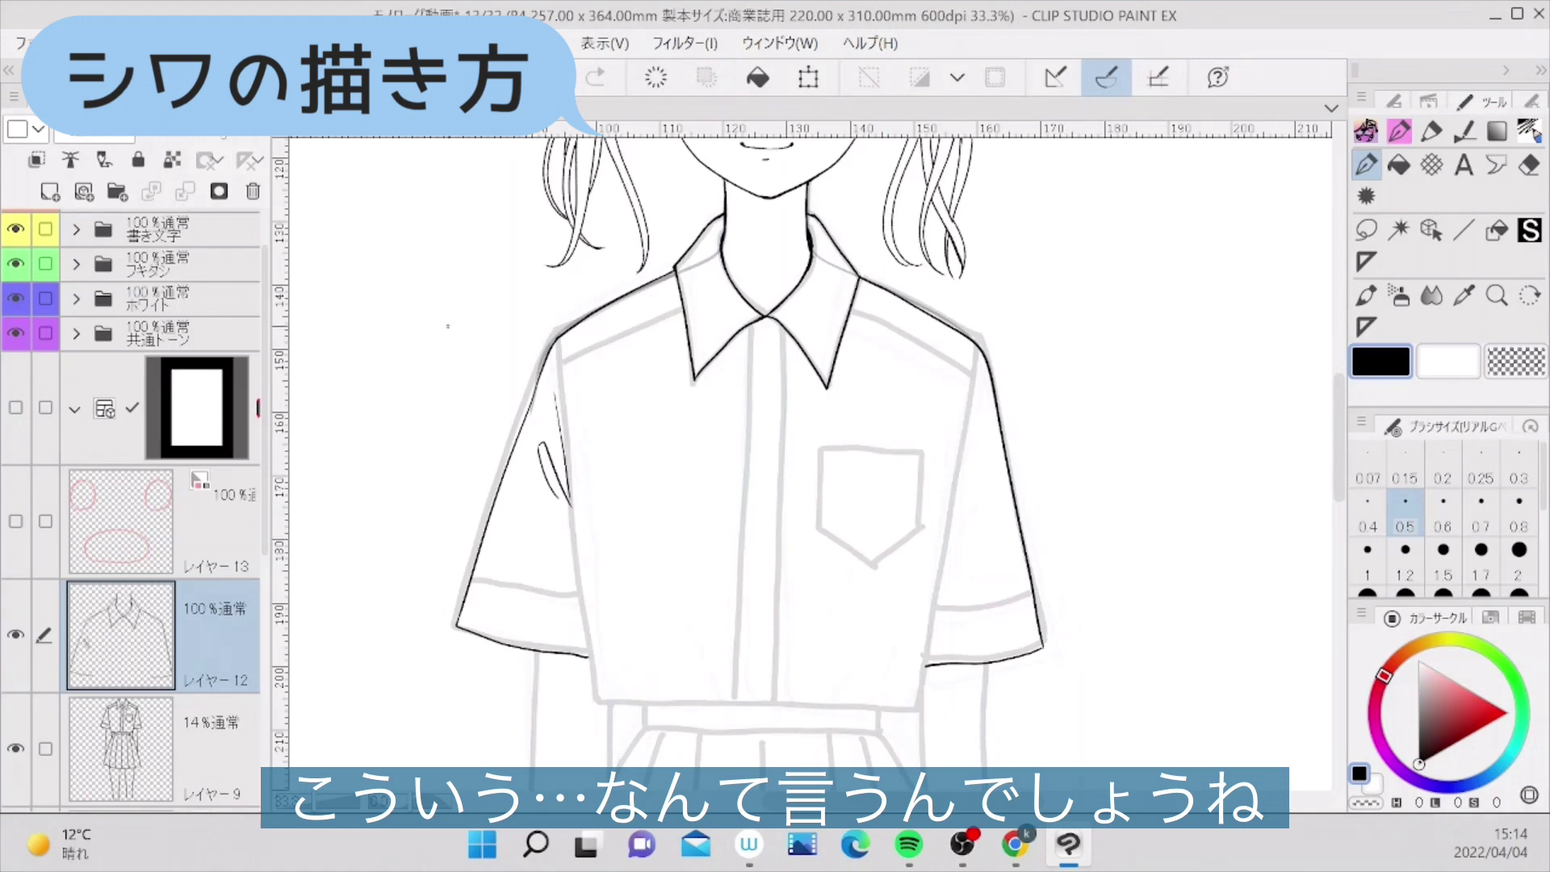
{"action": "mouse_move", "coordinate": [460, 334]}
{"action": "left_mouse_down"}
{"action": "mouse_move", "coordinate": [439, 280]}
{"action": "mouse_move", "coordinate": [484, 355]}
{"action": "left_mouse_up"}
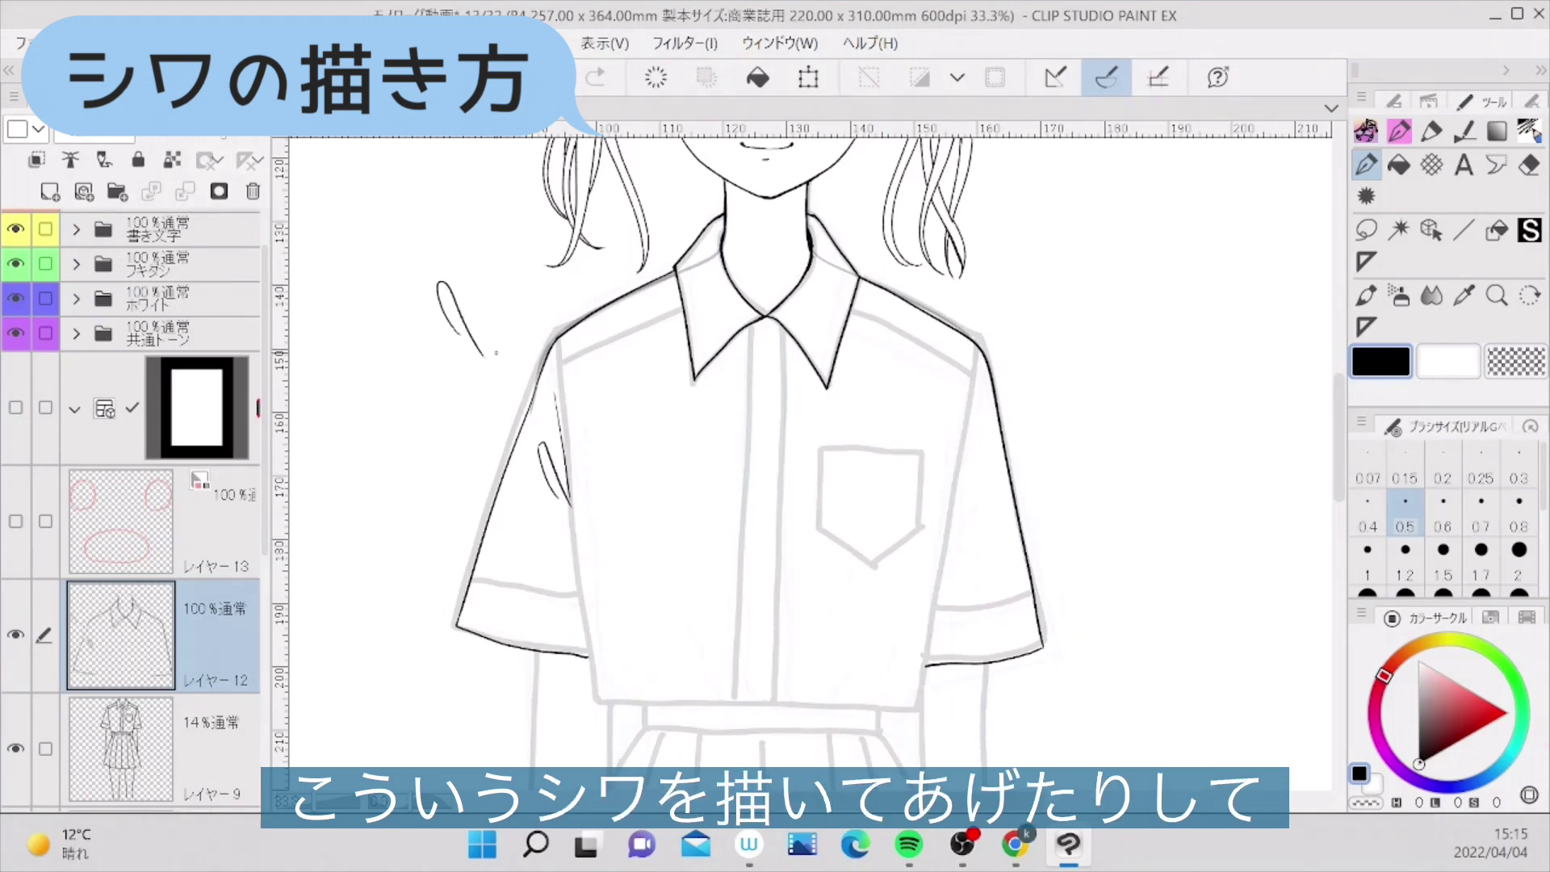
{"action": "key", "text": "ctrl+z"}
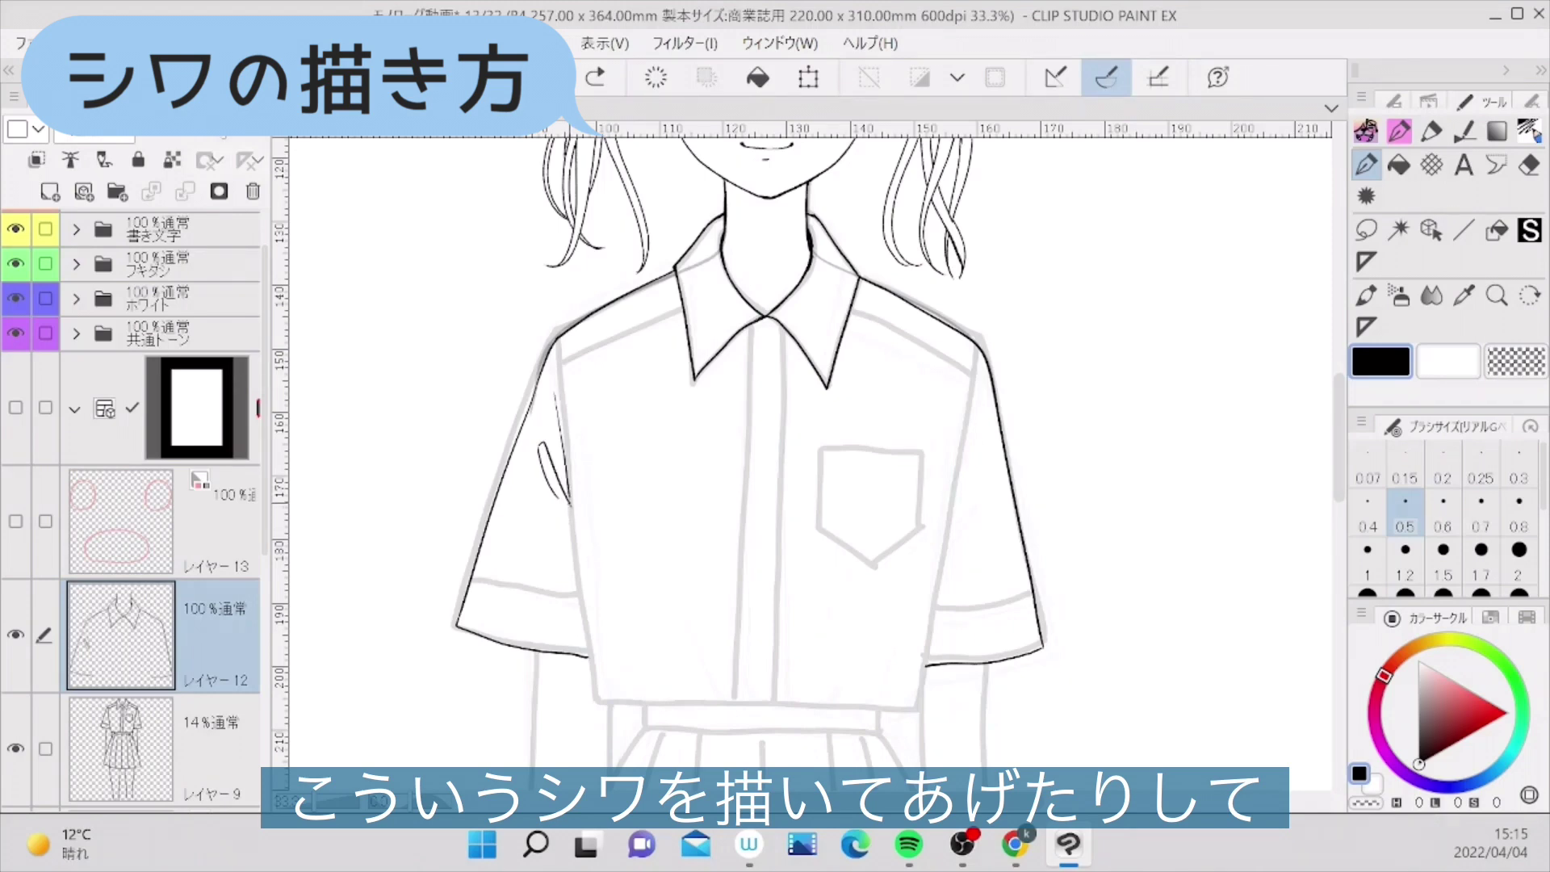
- Ink both sides of the shirt body from the armpits down, curving the lower corners in towards the waist
{"action": "left_click_drag", "start_coordinate": [567, 491], "coordinate": [577, 562]}
{"action": "mouse_move", "coordinate": [568, 497]}
{"action": "left_mouse_down"}
{"action": "mouse_move", "coordinate": [591, 693]}
{"action": "mouse_move", "coordinate": [656, 717]}
{"action": "left_mouse_up"}
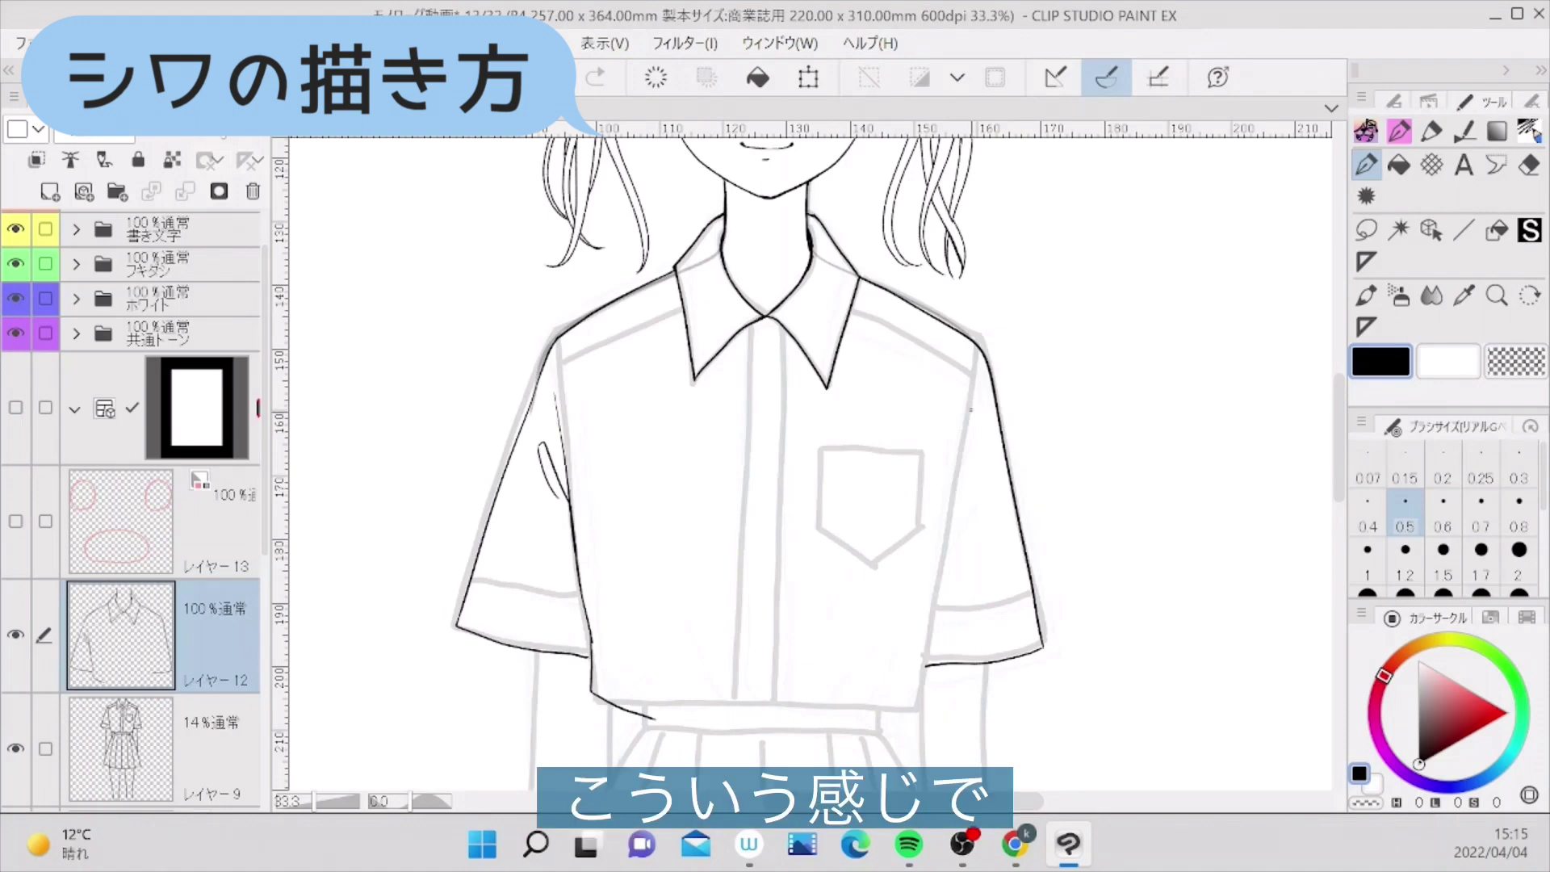
{"action": "mouse_move", "coordinate": [973, 401]}
{"action": "left_mouse_down"}
{"action": "mouse_move", "coordinate": [914, 702]}
{"action": "mouse_move", "coordinate": [922, 659]}
{"action": "left_mouse_up"}
{"action": "left_click_drag", "start_coordinate": [915, 687], "coordinate": [913, 703]}
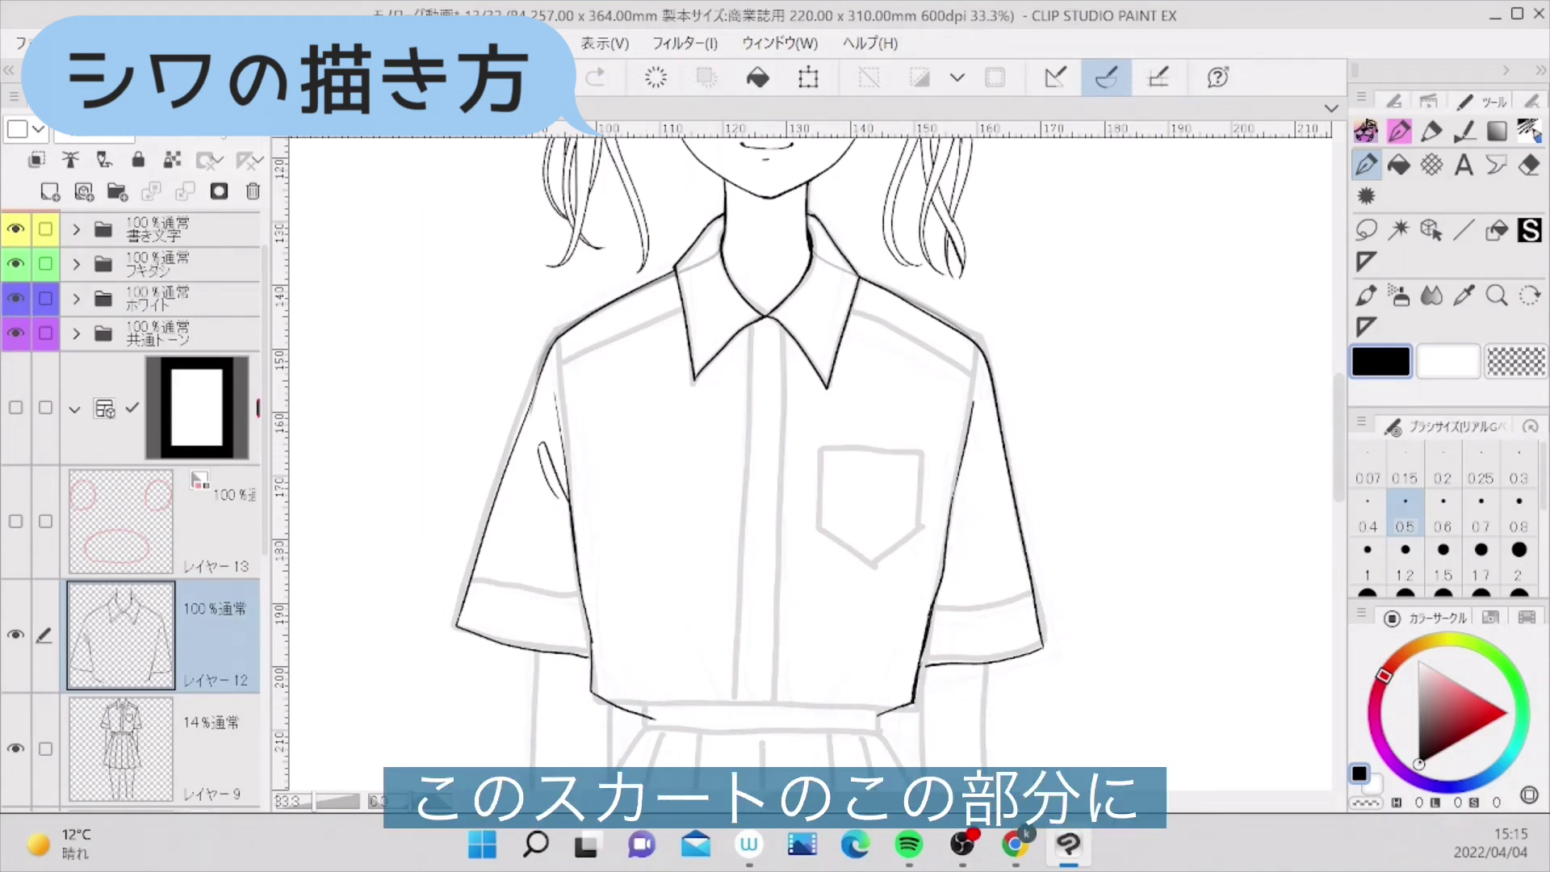
- Ink the skirt's waistband as a narrow band closing the gathered bottom of the shirt
{"action": "mouse_move", "coordinate": [848, 719]}
{"action": "left_mouse_down"}
{"action": "mouse_move", "coordinate": [1260, 484]}
{"action": "mouse_move", "coordinate": [1309, 436]}
{"action": "mouse_move", "coordinate": [1340, 469]}
{"action": "left_mouse_up"}
{"action": "key", "text": "ctrl+plus"}
{"action": "left_click_drag", "start_coordinate": [900, 801], "coordinate": [943, 801]}
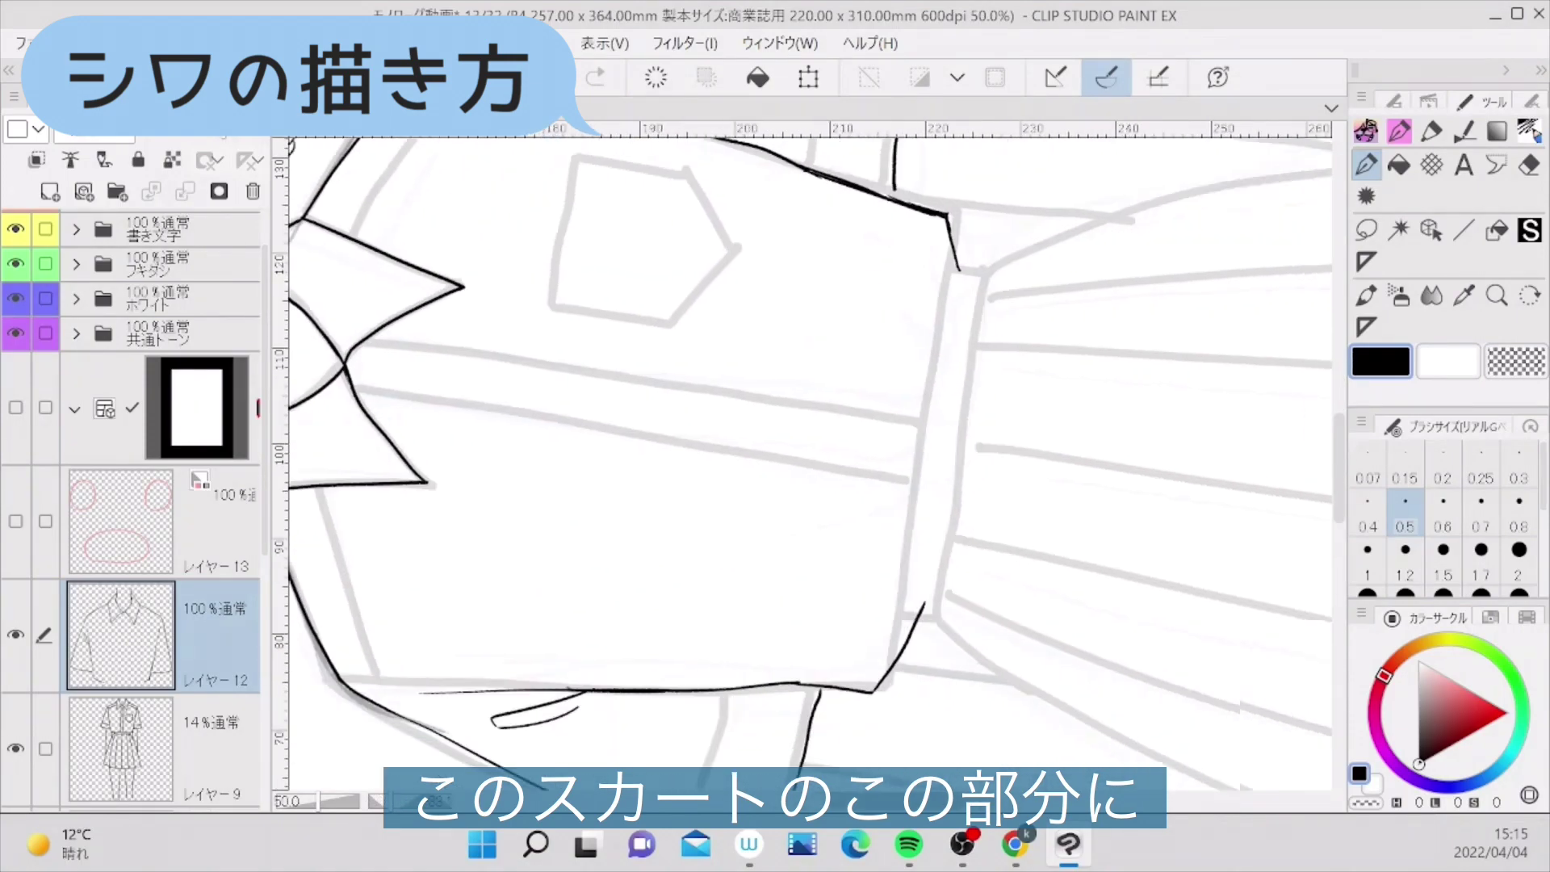
{"action": "scroll", "coordinate": [807, 461], "scroll_direction": "right", "scroll_amount": 1}
{"action": "left_click_drag", "start_coordinate": [931, 268], "coordinate": [890, 613]}
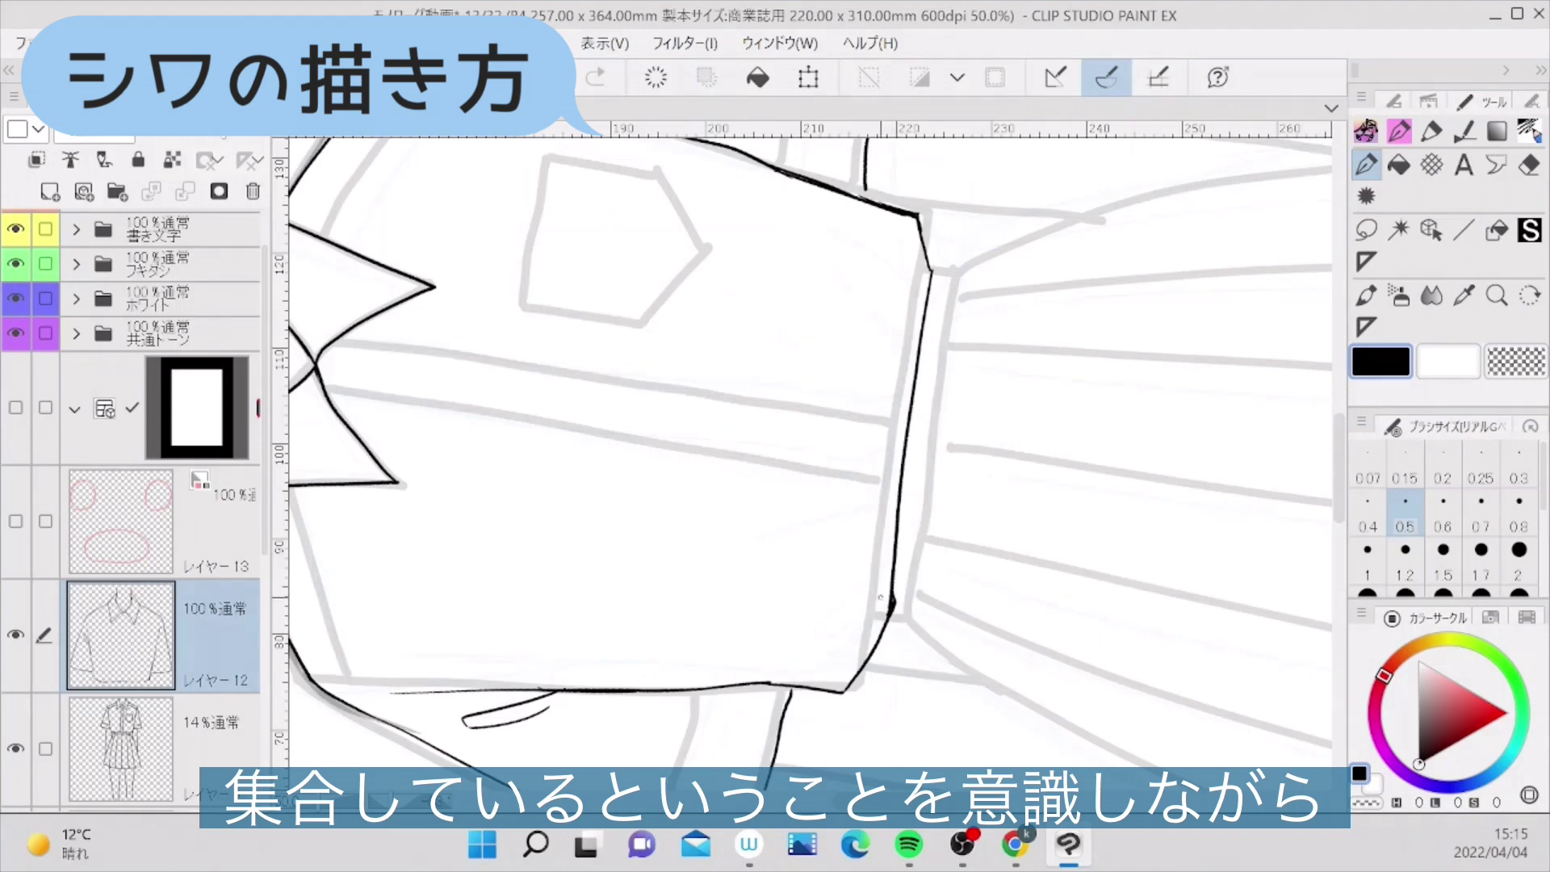
{"action": "mouse_move", "coordinate": [930, 269]}
{"action": "left_mouse_down"}
{"action": "mouse_move", "coordinate": [957, 274]}
{"action": "mouse_move", "coordinate": [911, 619]}
{"action": "left_mouse_up"}
{"action": "key", "text": "ctrl+@"}
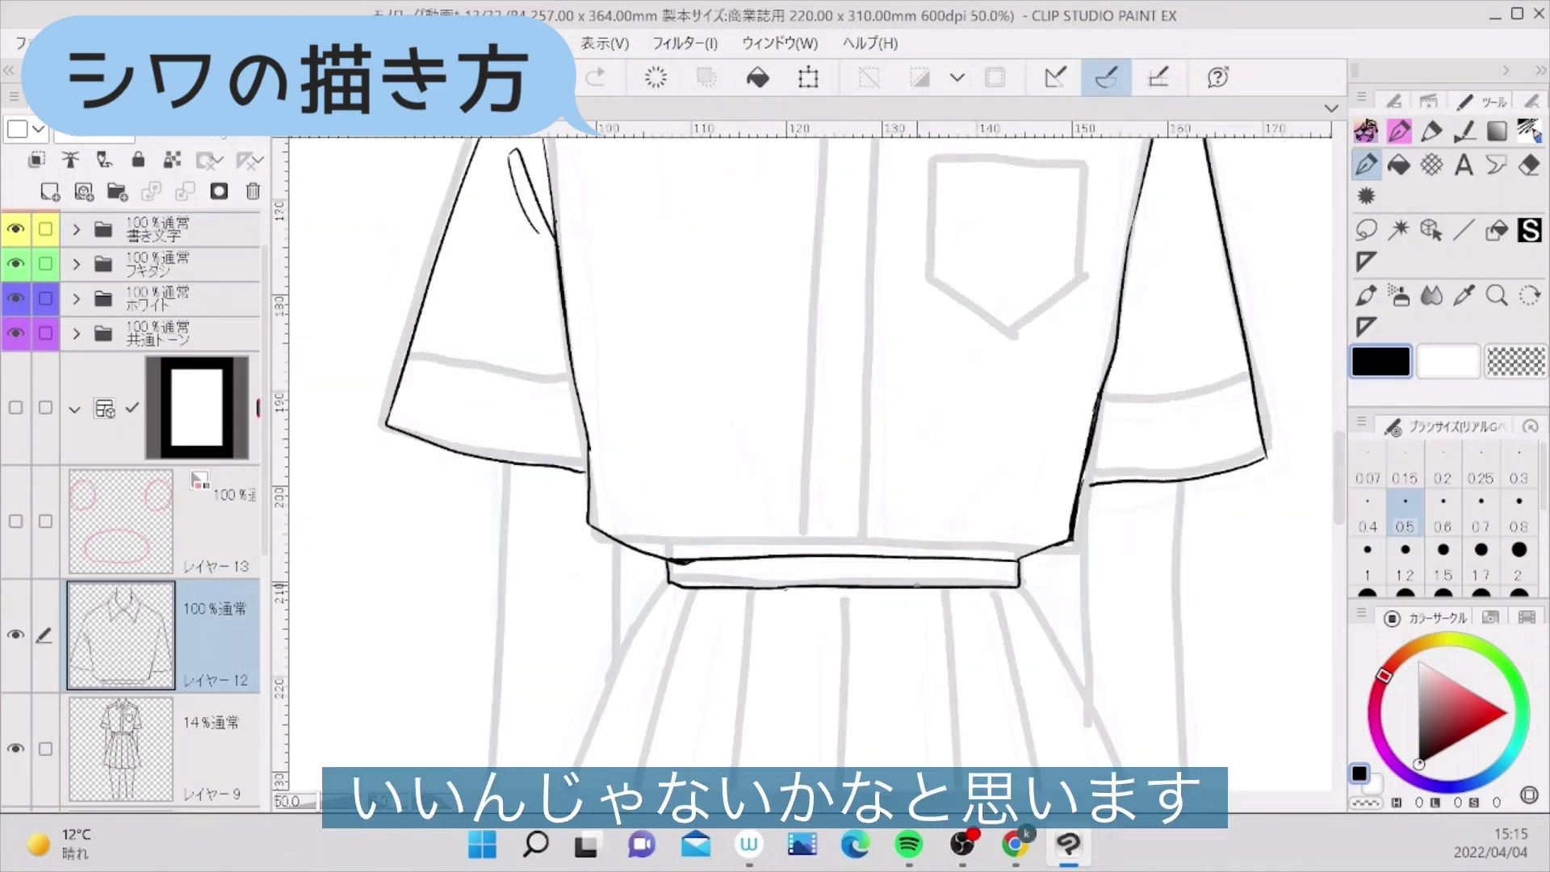
- Add thin wrinkle lines around both armpits, including a diagonal crease on the viewer's-right sleeve
{"action": "scroll", "coordinate": [917, 586], "scroll_direction": "down", "scroll_amount": 1}
{"action": "scroll", "coordinate": [917, 587], "scroll_direction": "up", "scroll_amount": 1}
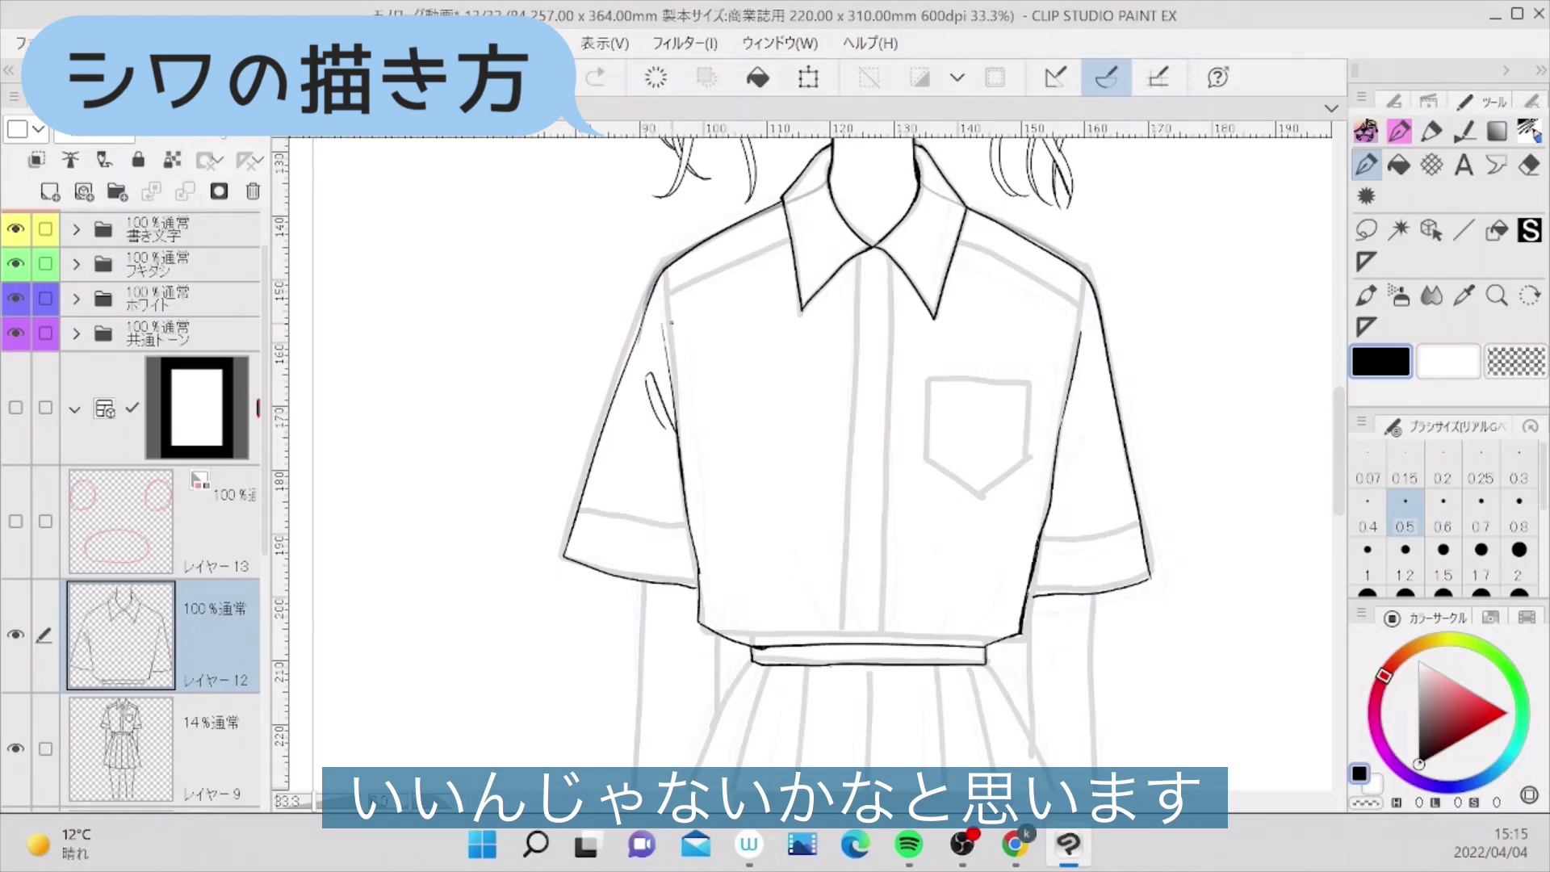
{"action": "left_click_drag", "start_coordinate": [672, 334], "coordinate": [681, 449]}
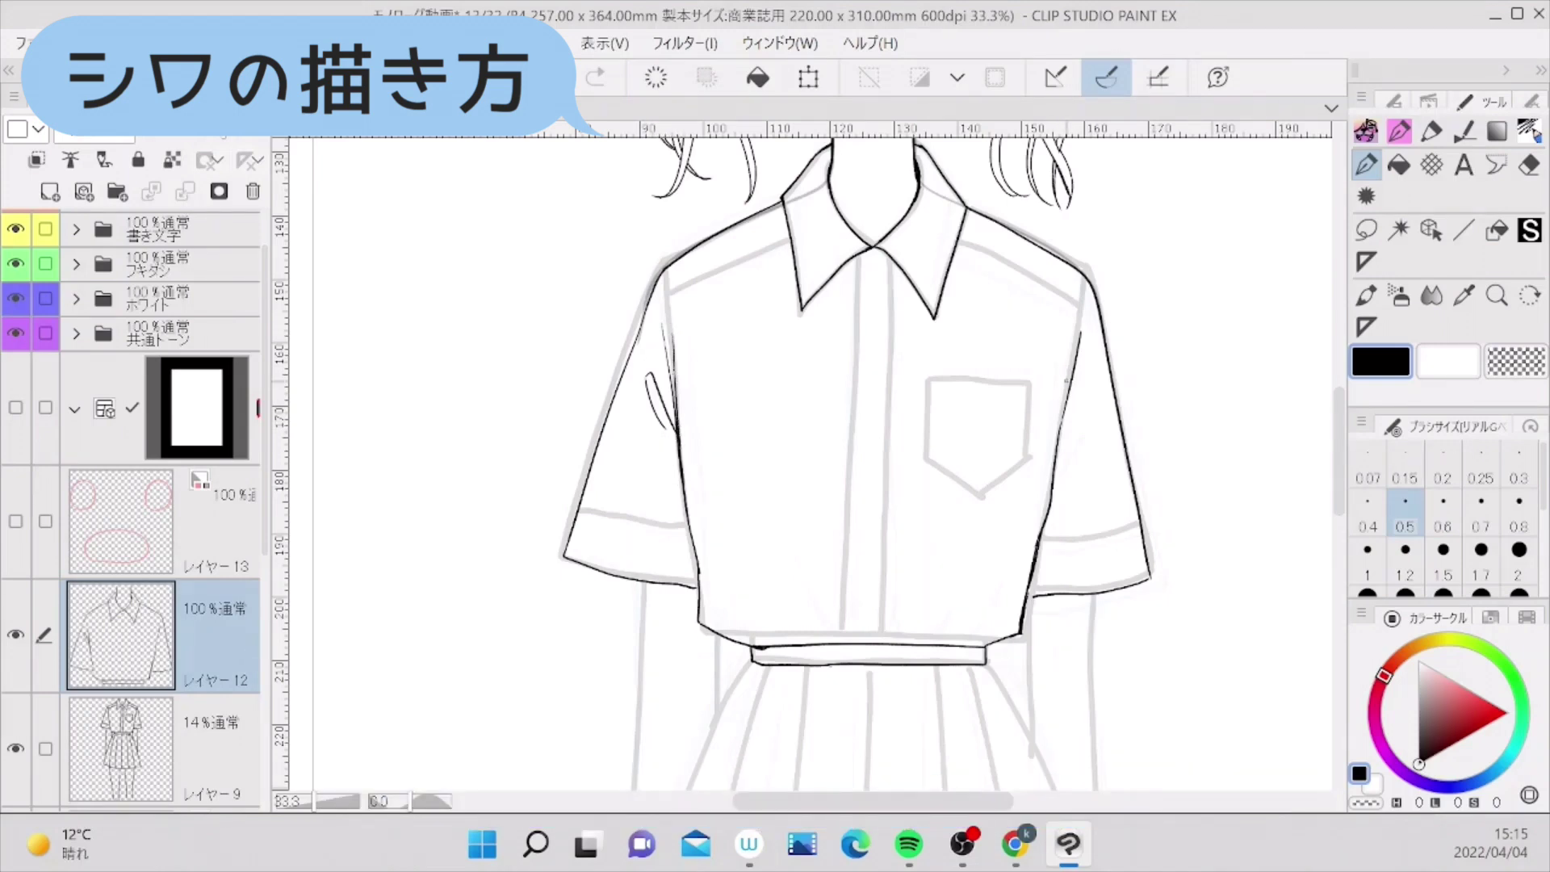
{"action": "left_click_drag", "start_coordinate": [1064, 363], "coordinate": [1058, 473]}
{"action": "left_click_drag", "start_coordinate": [662, 365], "coordinate": [671, 402]}
{"action": "scroll", "coordinate": [1117, 434], "scroll_direction": "down", "scroll_amount": 3}
{"action": "scroll", "coordinate": [1131, 409], "scroll_direction": "up", "scroll_amount": 2}
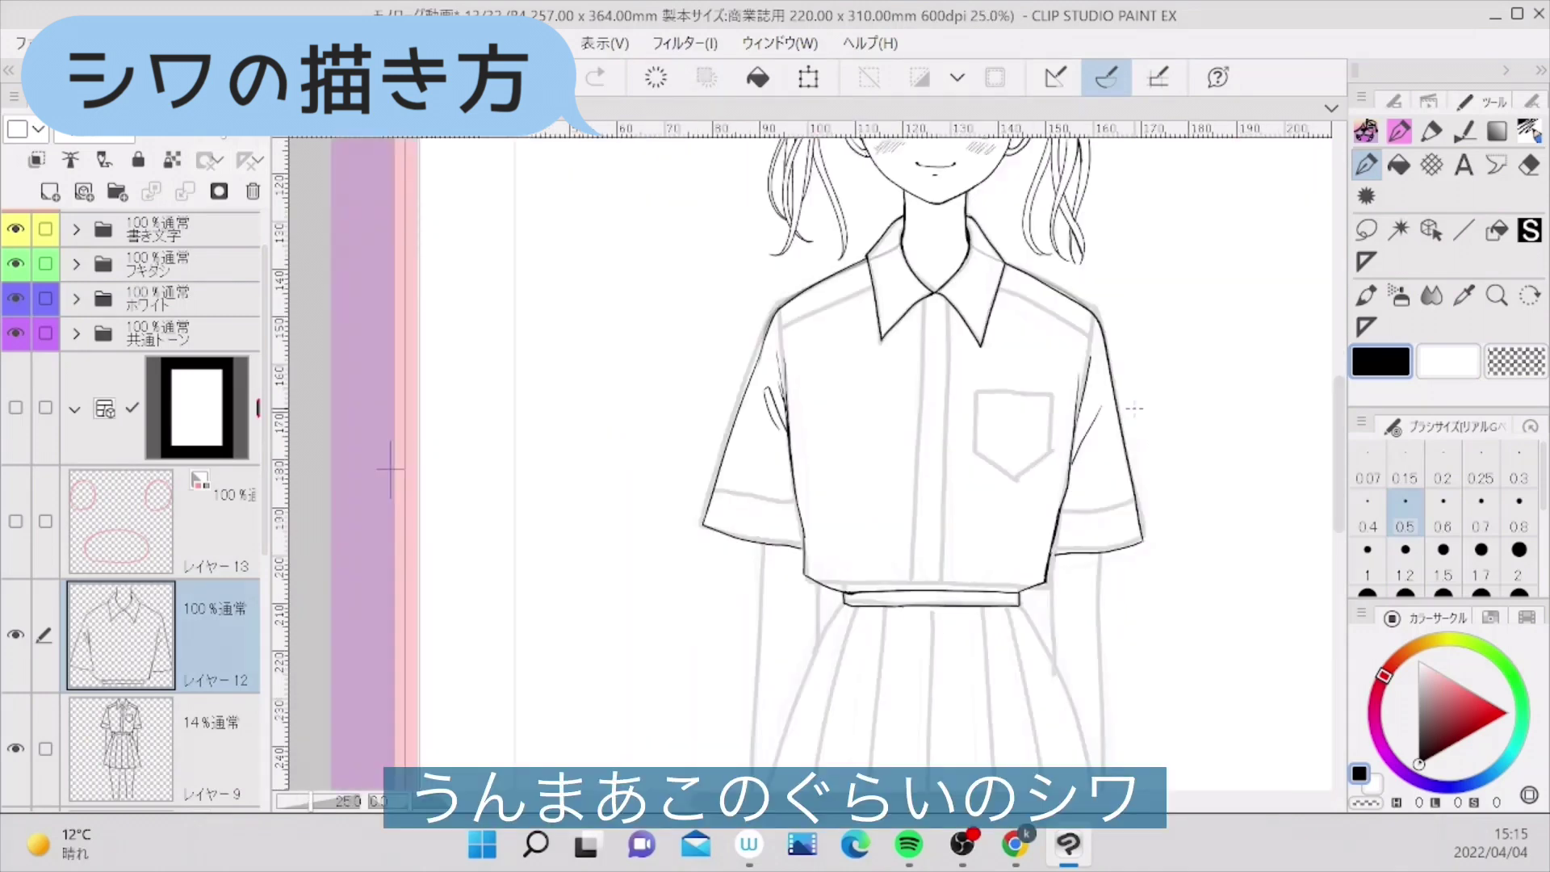
- Ink the armhole seams from both shoulder corners down to the armpits
{"action": "scroll", "coordinate": [779, 353], "scroll_direction": "up", "scroll_amount": 1}
{"action": "scroll", "coordinate": [788, 327], "scroll_direction": "up", "scroll_amount": 1}
{"action": "left_click_drag", "start_coordinate": [773, 290], "coordinate": [787, 445]}
{"action": "scroll", "coordinate": [811, 464], "scroll_direction": "right", "scroll_amount": 2}
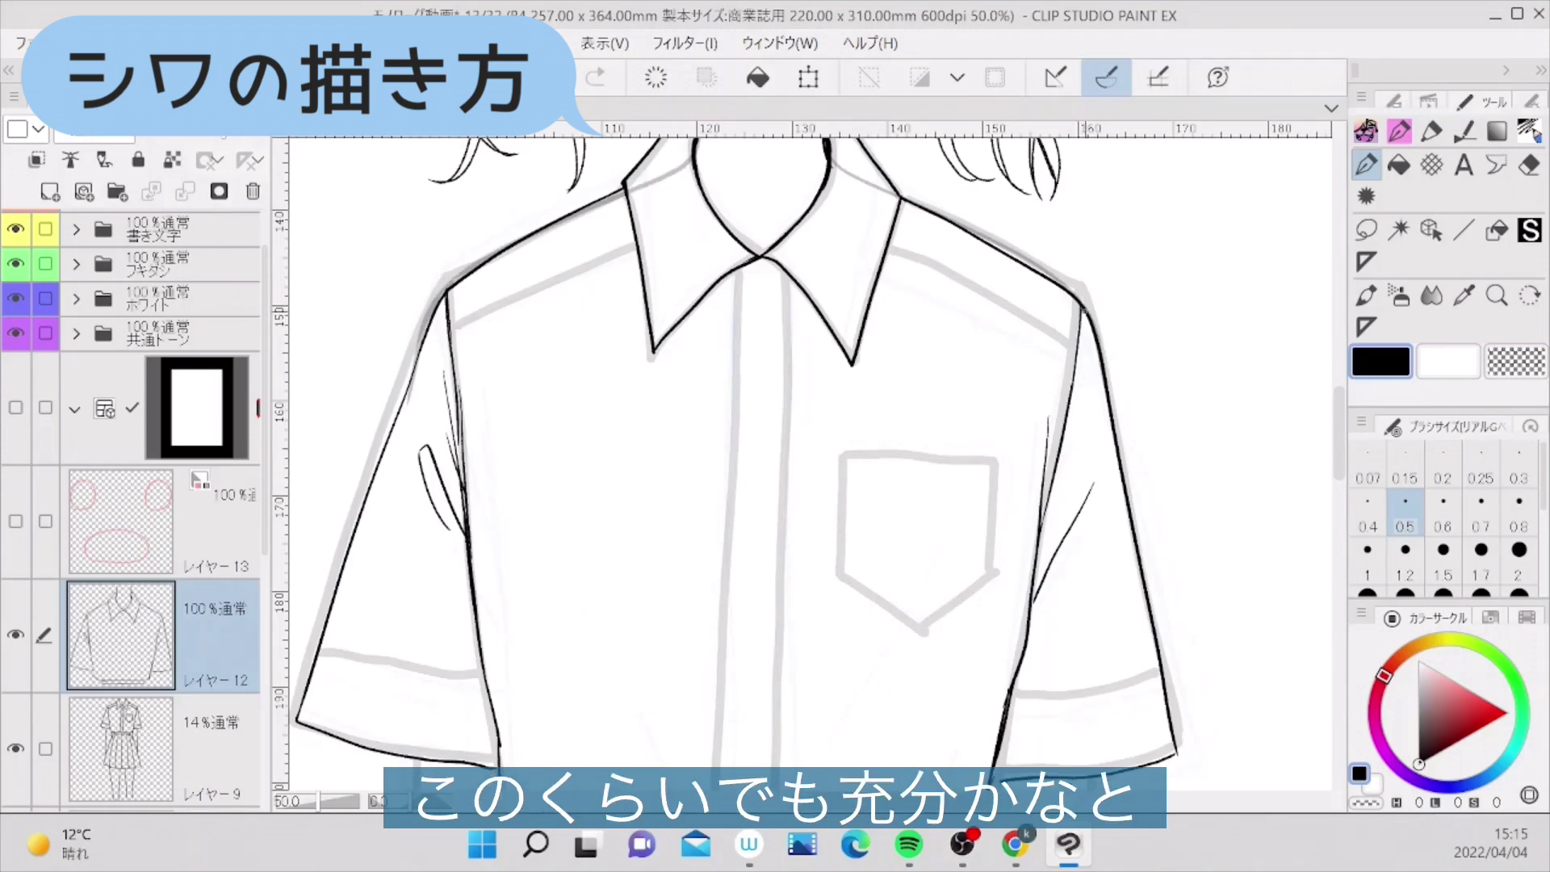
{"action": "left_click_drag", "start_coordinate": [1085, 366], "coordinate": [1062, 445]}
{"action": "key", "text": "ctrl+minus"}
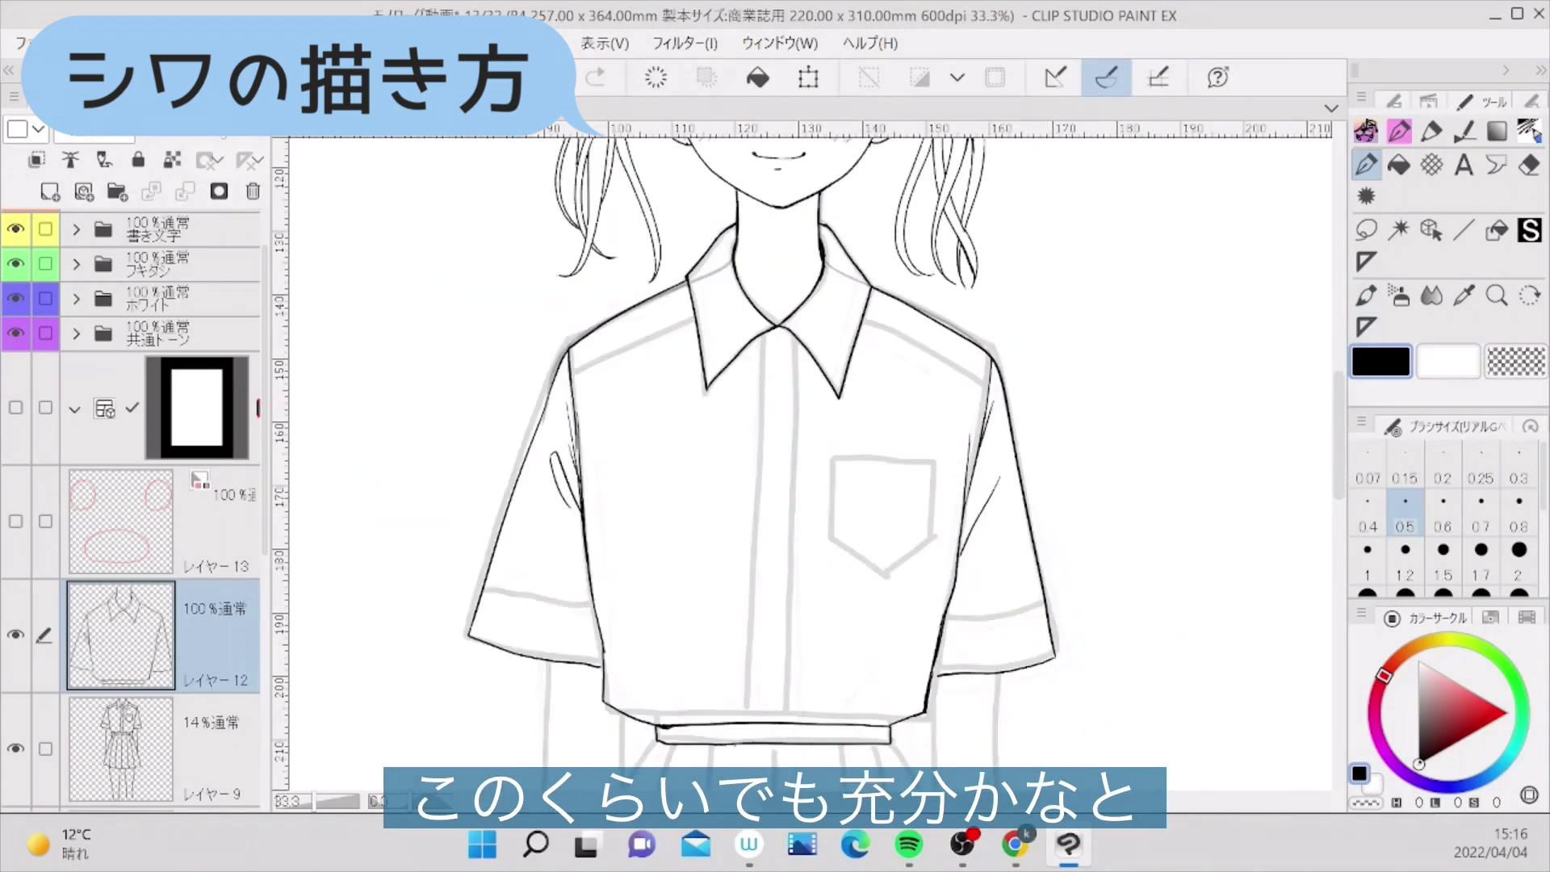
- Ink the yoke seam below each shoulder, running between the collar and the armhole
{"action": "left_click_drag", "start_coordinate": [1340, 436], "coordinate": [1340, 442]}
{"action": "scroll", "coordinate": [594, 326], "scroll_direction": "up", "scroll_amount": 1}
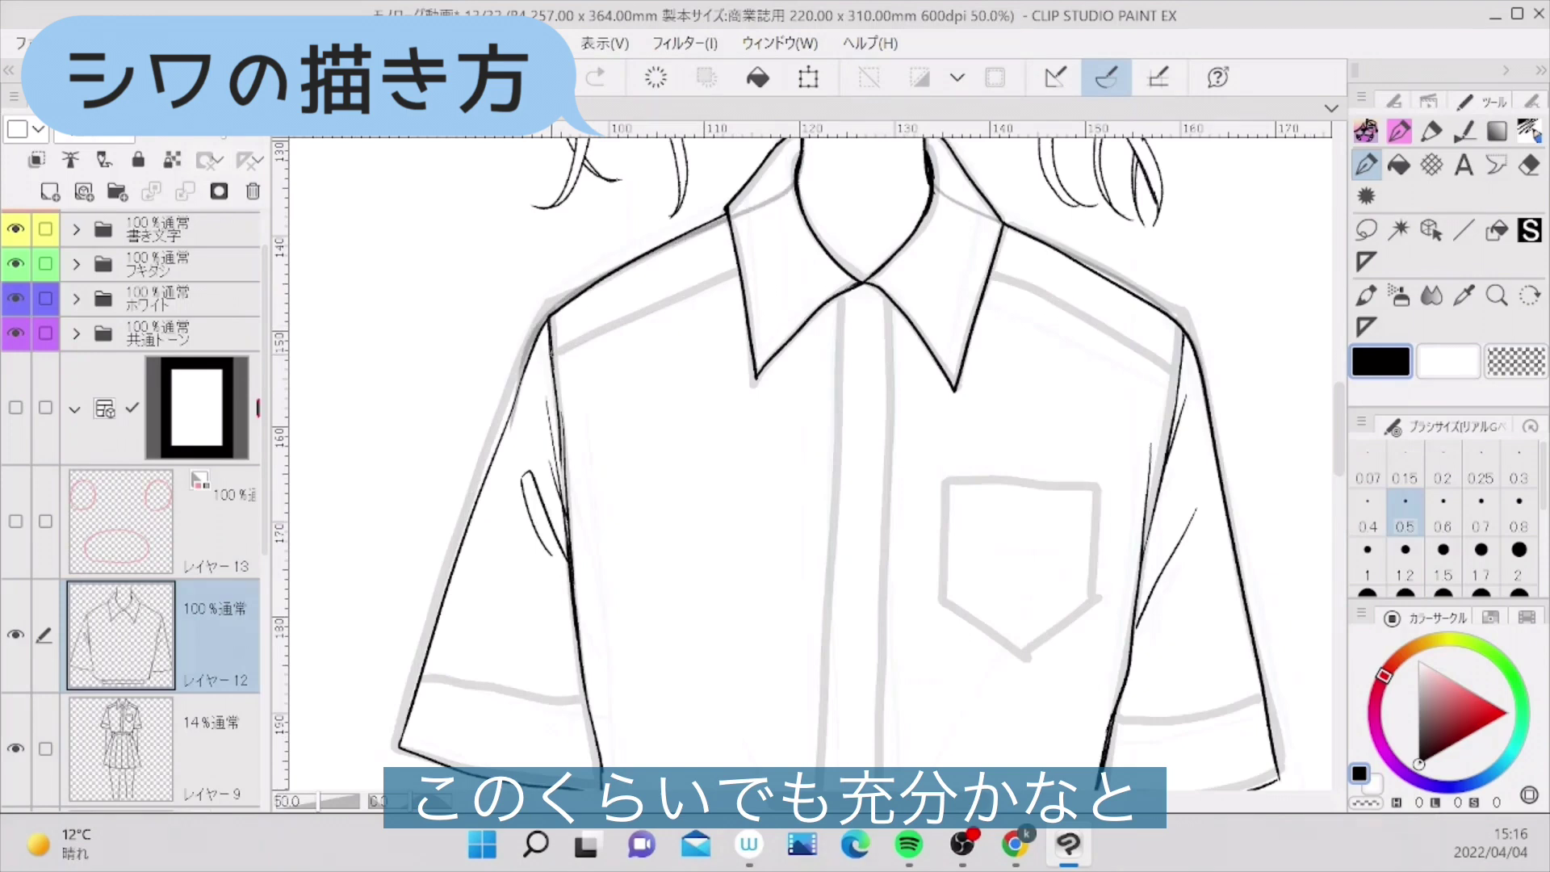
{"action": "left_click_drag", "start_coordinate": [552, 354], "coordinate": [739, 270]}
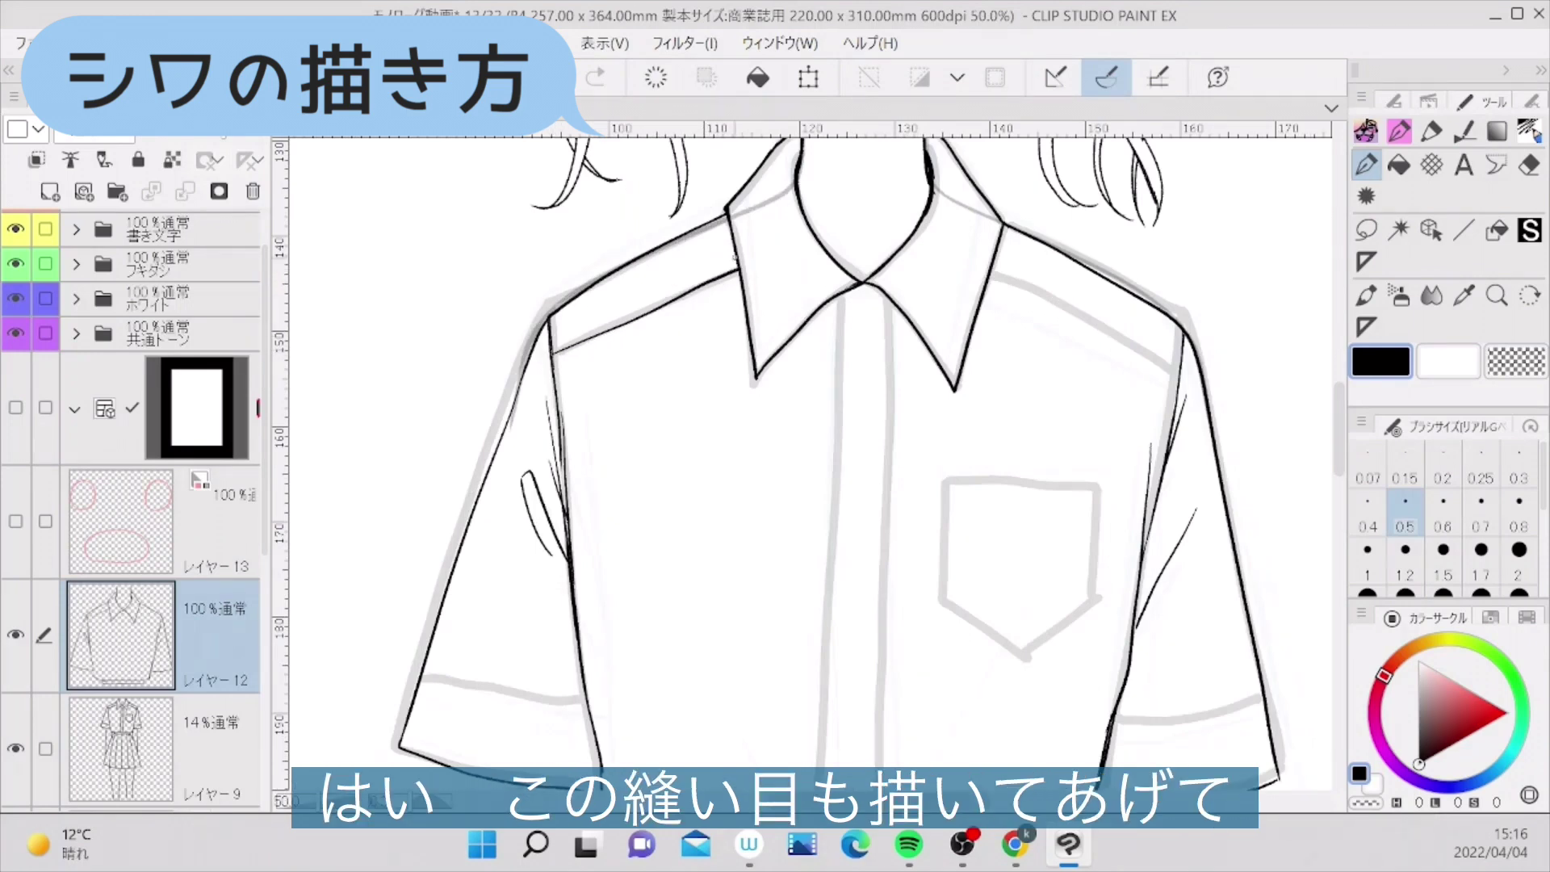
{"action": "left_click_drag", "start_coordinate": [996, 267], "coordinate": [1181, 372]}
- Ink the two vertical lines of the front button placket from the collar to the hem
{"action": "scroll", "coordinate": [1171, 370], "scroll_direction": "down", "scroll_amount": 1}
{"action": "scroll", "coordinate": [948, 548], "scroll_direction": "up", "scroll_amount": 1}
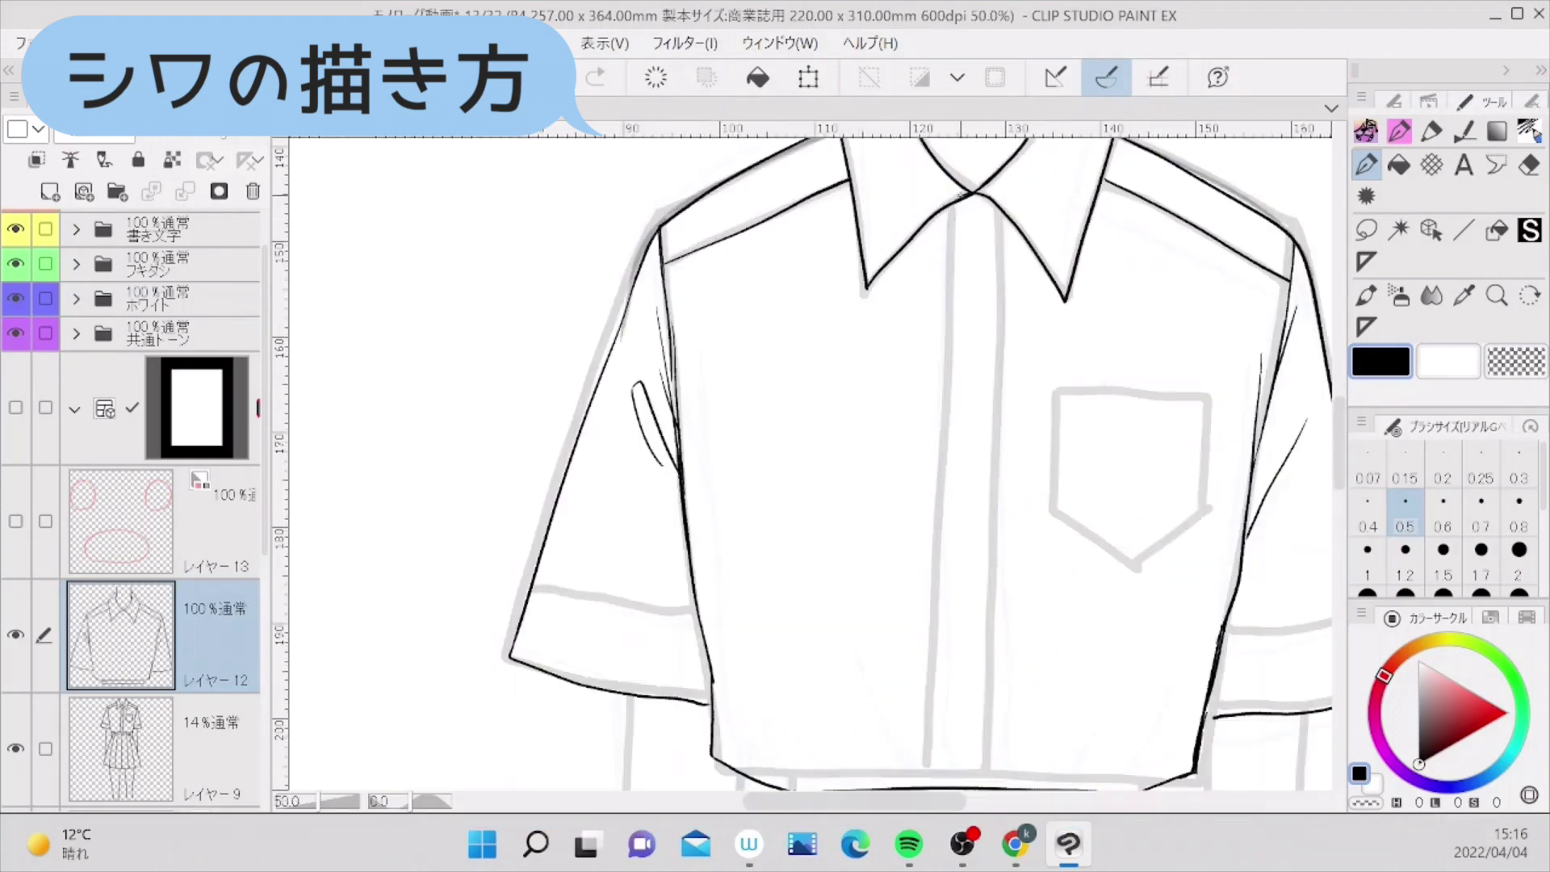
{"action": "left_click_drag", "start_coordinate": [952, 207], "coordinate": [929, 774]}
{"action": "key", "text": "ctrl+z"}
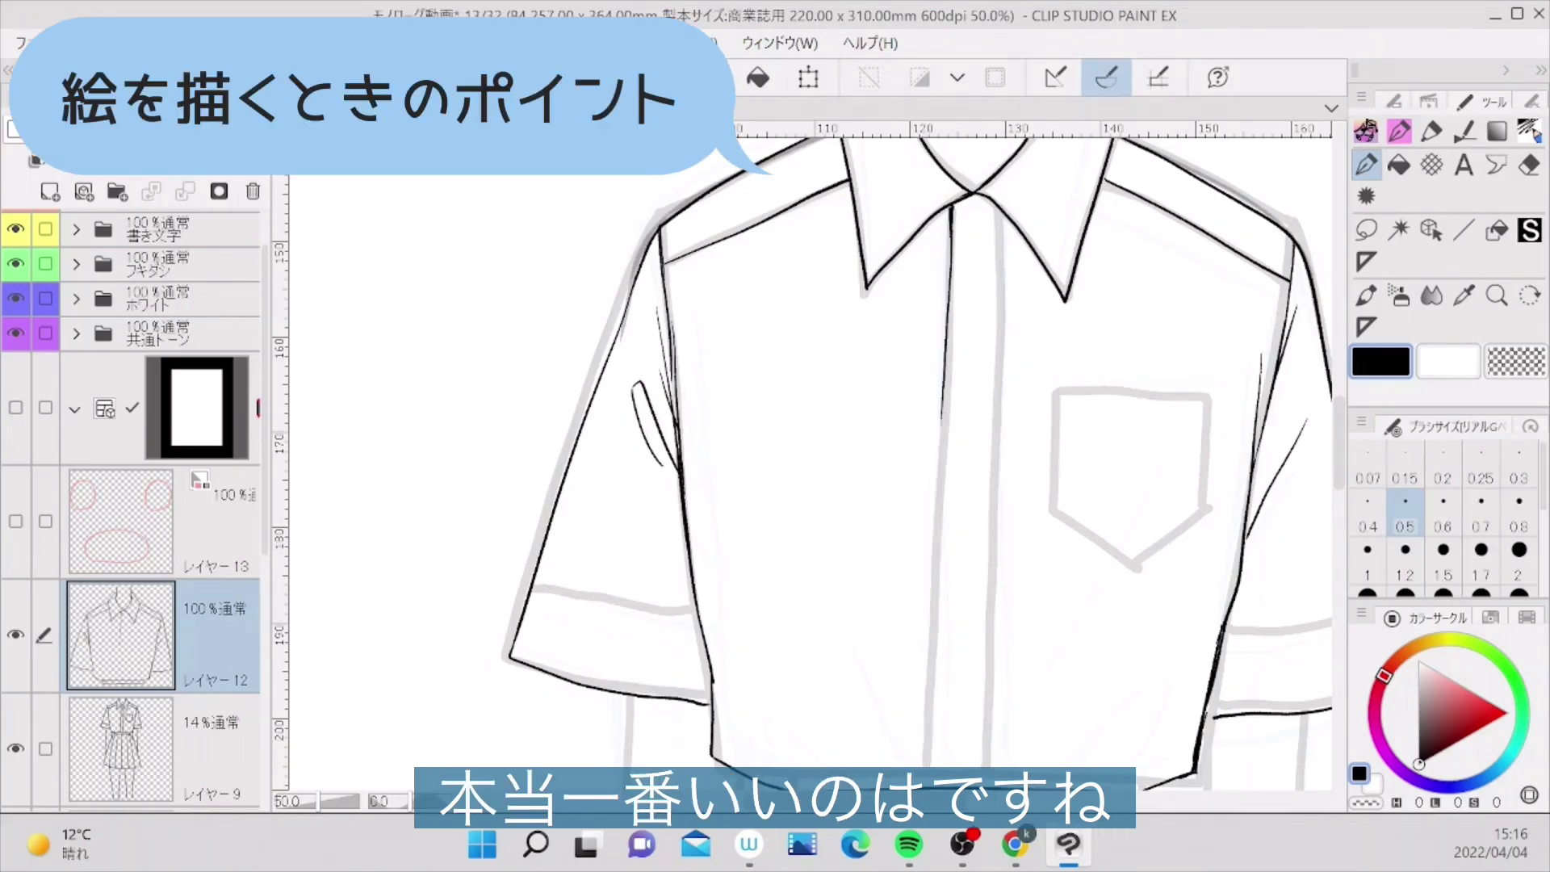
{"action": "left_click_drag", "start_coordinate": [943, 416], "coordinate": [932, 771]}
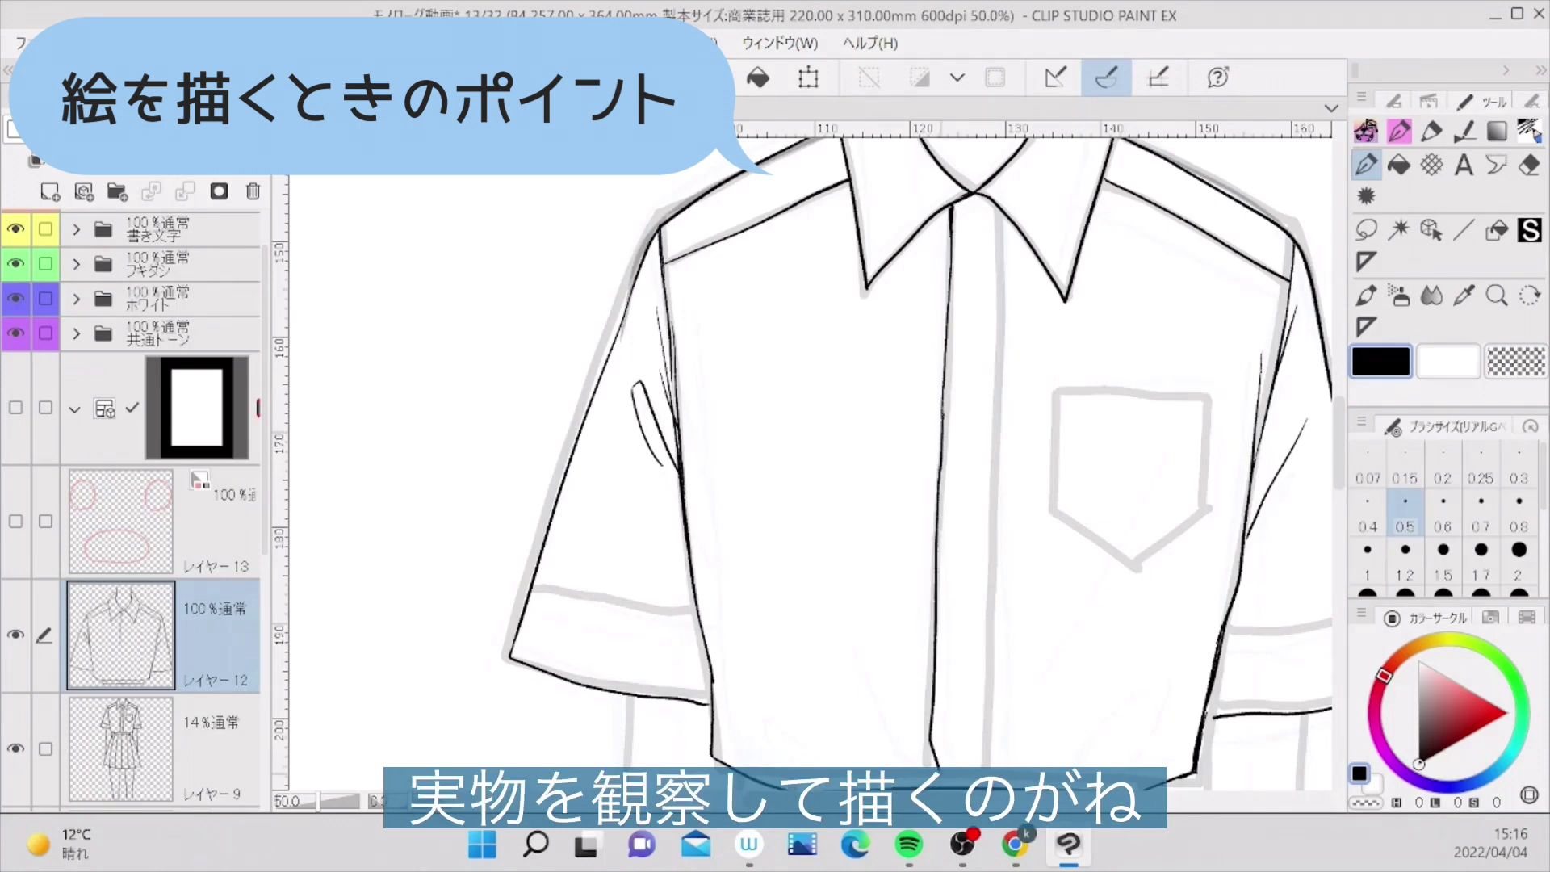
{"action": "left_click_drag", "start_coordinate": [1001, 205], "coordinate": [977, 772]}
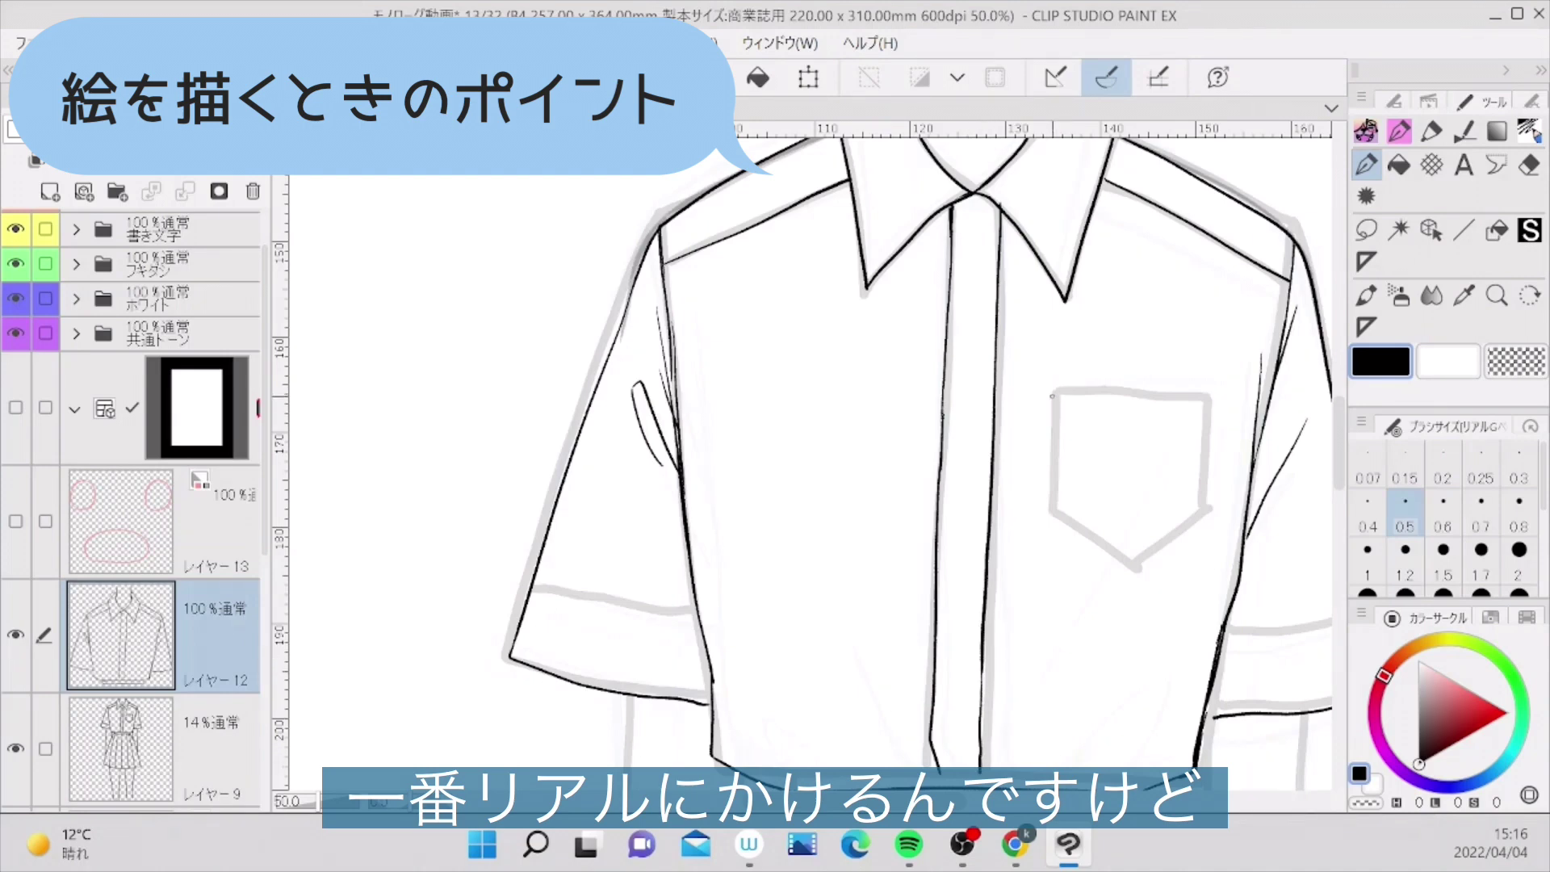
- Ink the outline of the chest pocket with its pointed bottom
{"action": "left_click_drag", "start_coordinate": [1055, 396], "coordinate": [1052, 514]}
{"action": "mouse_move", "coordinate": [1055, 395]}
{"action": "left_mouse_down"}
{"action": "mouse_move", "coordinate": [1208, 396]}
{"action": "mouse_move", "coordinate": [1204, 510]}
{"action": "left_mouse_up"}
{"action": "mouse_move", "coordinate": [1058, 509]}
{"action": "left_mouse_down"}
{"action": "mouse_move", "coordinate": [1129, 558]}
{"action": "mouse_move", "coordinate": [1207, 509]}
{"action": "left_mouse_up"}
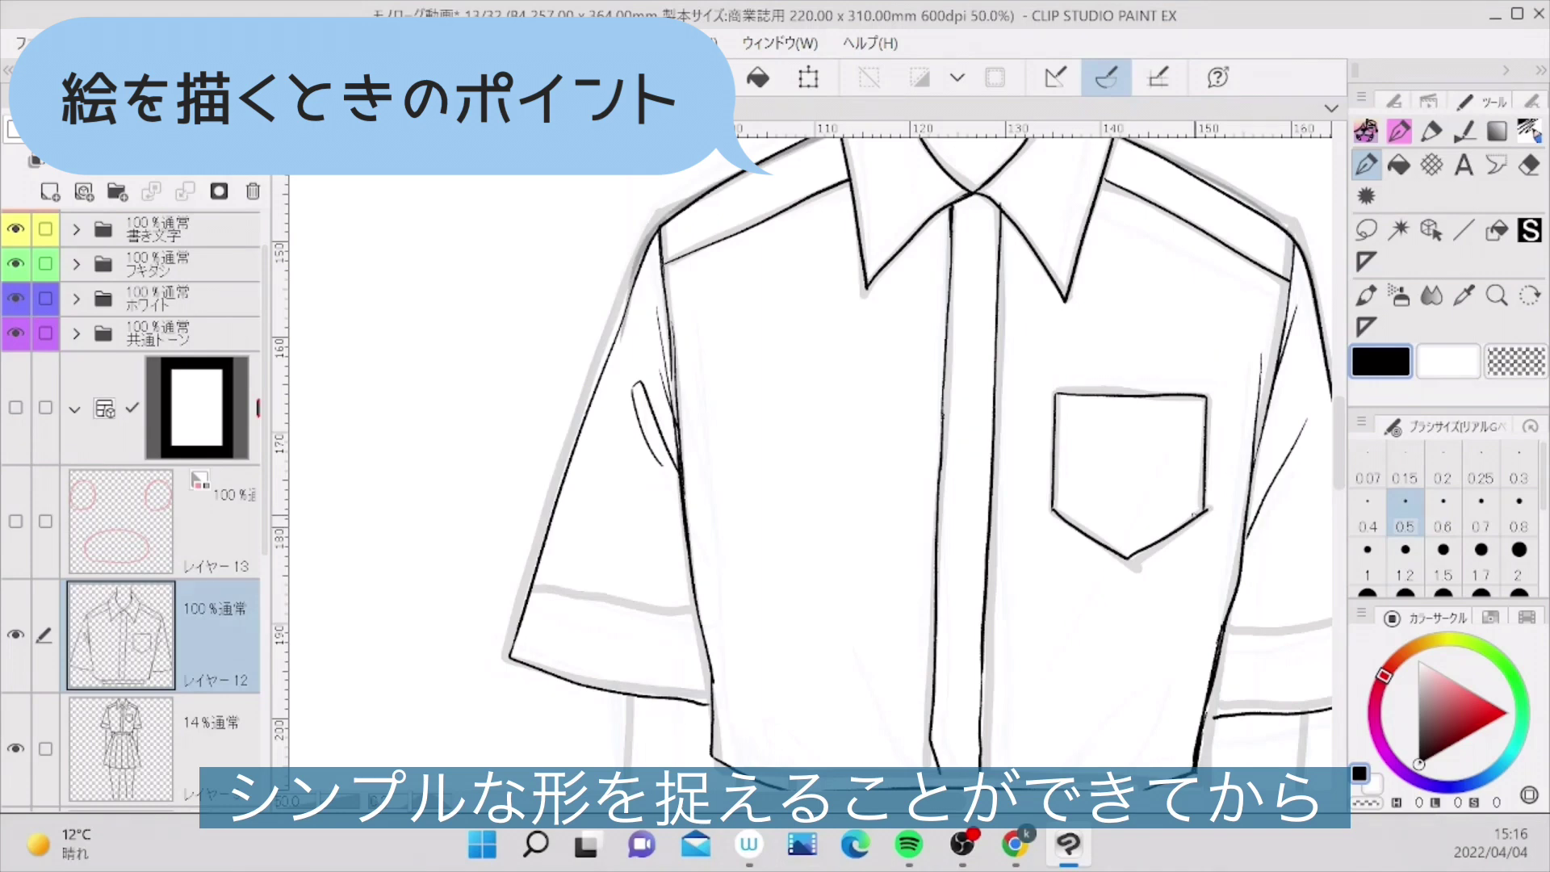
{"action": "key", "text": "ctrl+z"}
{"action": "left_click_drag", "start_coordinate": [1130, 557], "coordinate": [1202, 517]}
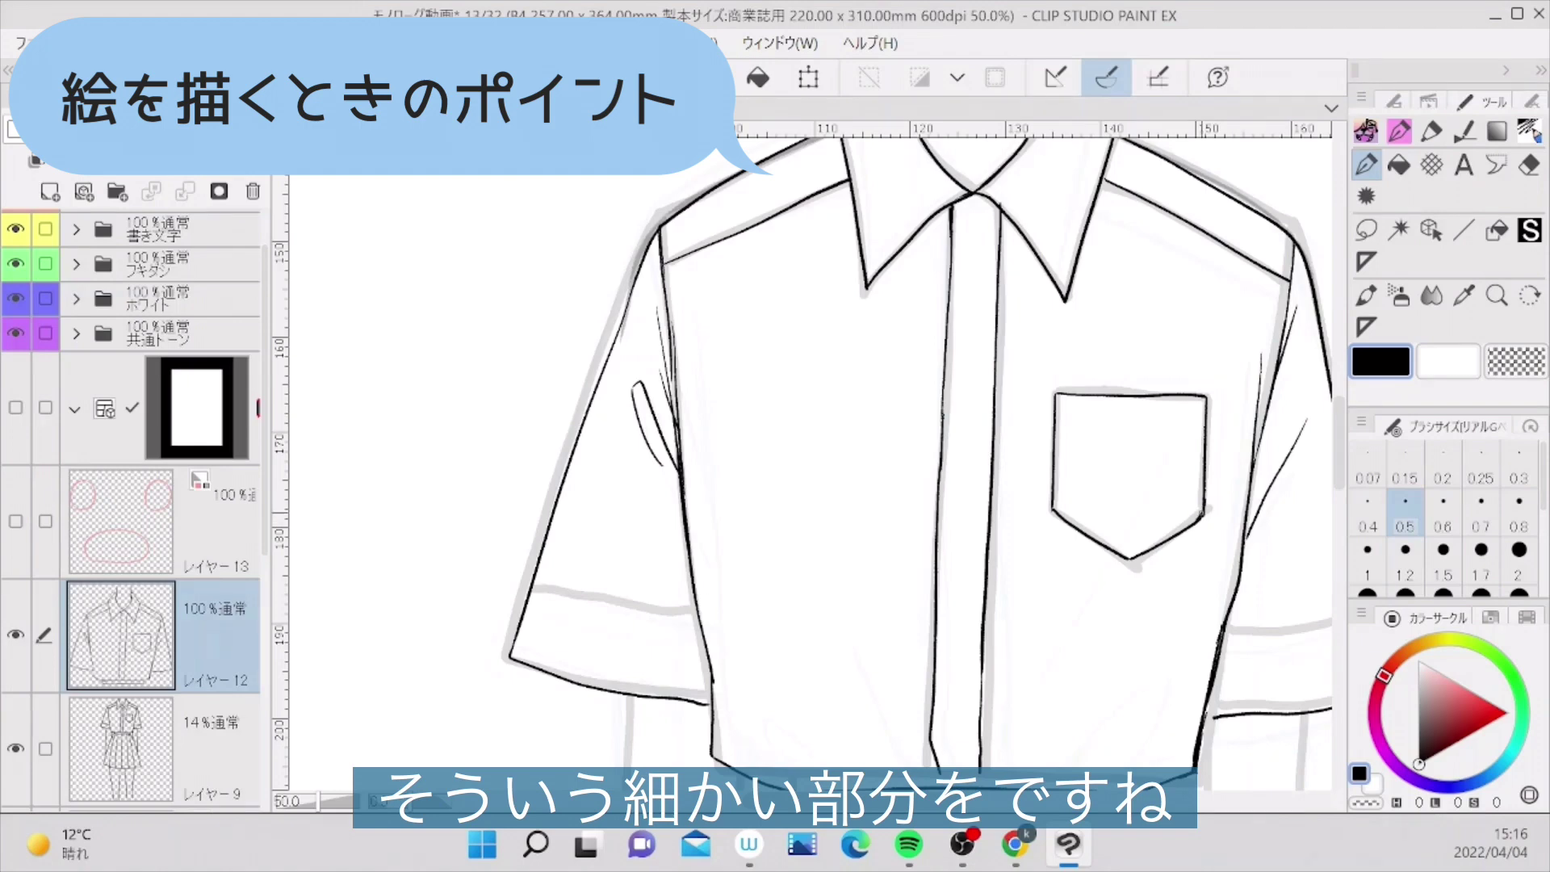
- Thicken the lower end of the wrinkle at the armpit of the pocket-side sleeve
{"action": "scroll", "coordinate": [808, 460], "scroll_direction": "down", "scroll_amount": 3}
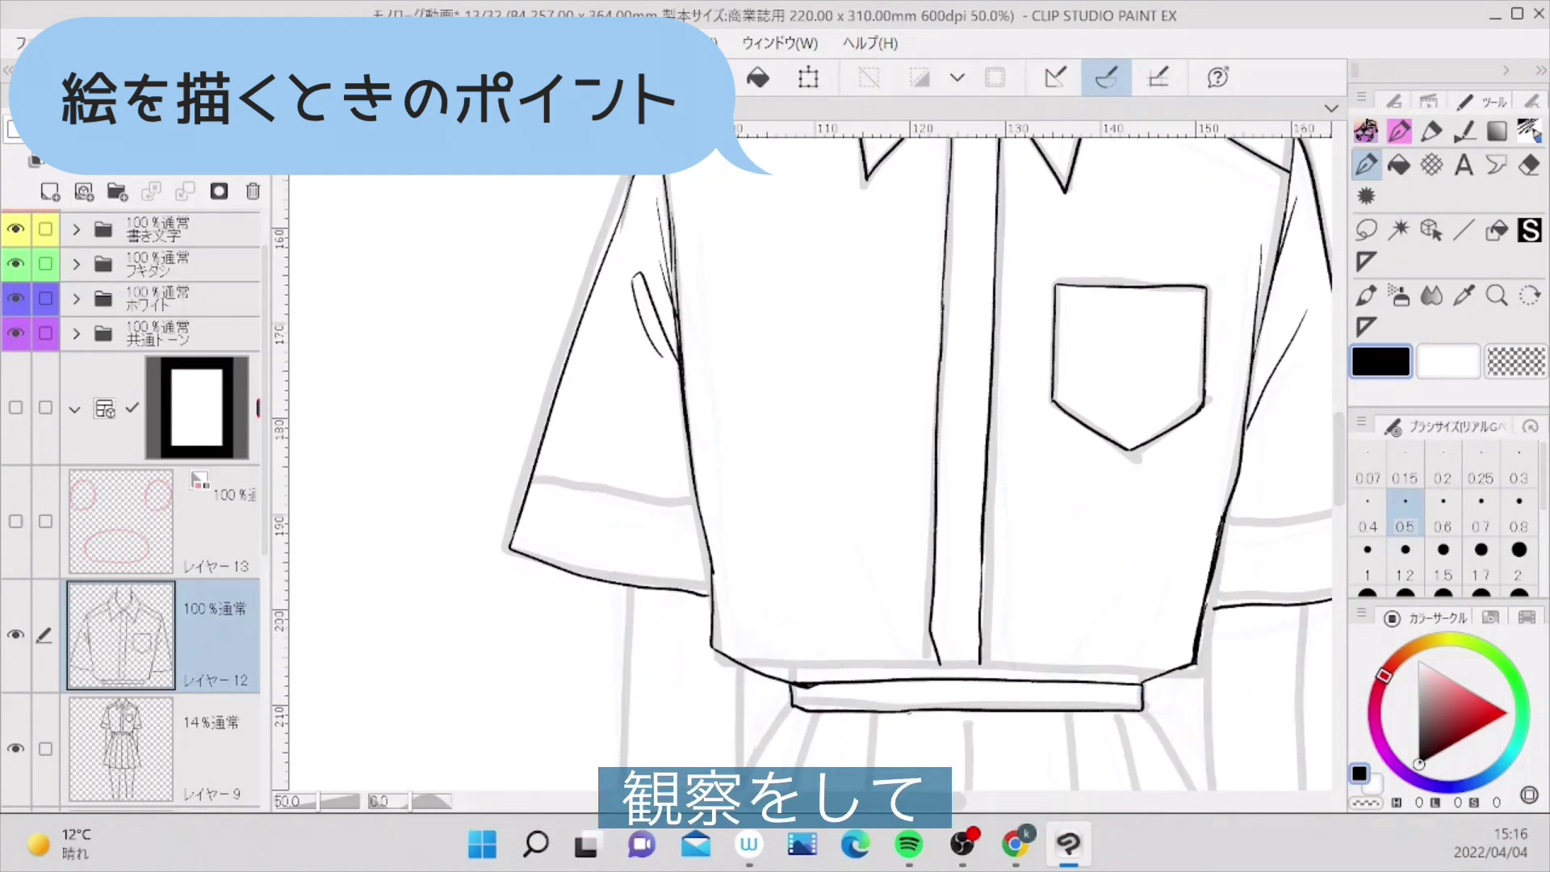
{"action": "scroll", "coordinate": [810, 460], "scroll_direction": "down", "scroll_amount": 1}
{"action": "scroll", "coordinate": [810, 460], "scroll_direction": "up", "scroll_amount": 2}
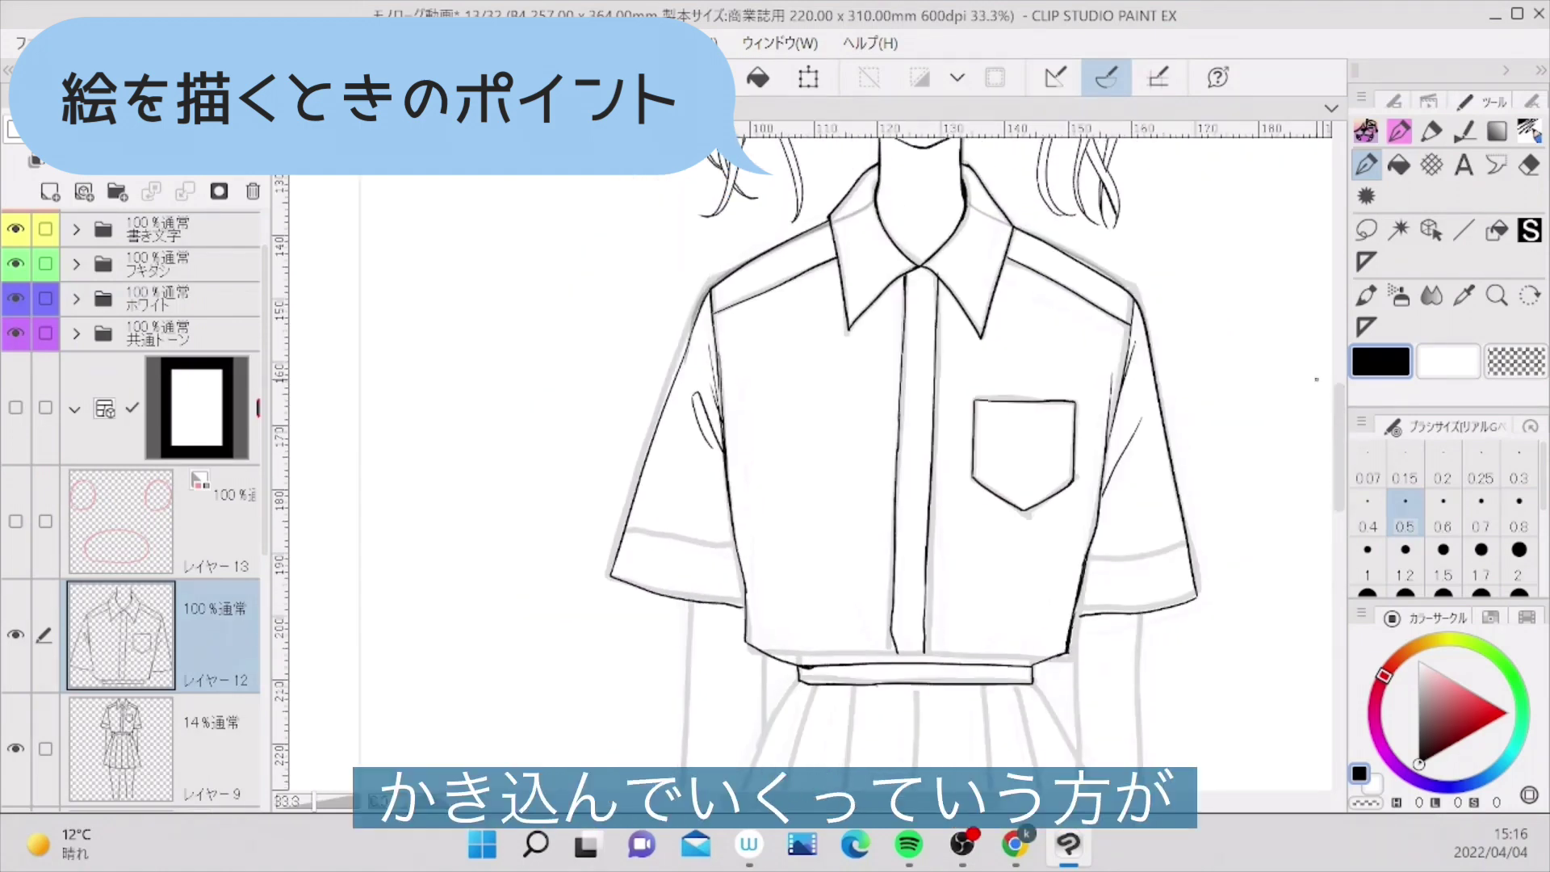
{"action": "scroll", "coordinate": [1103, 486], "scroll_direction": "up", "scroll_amount": 2}
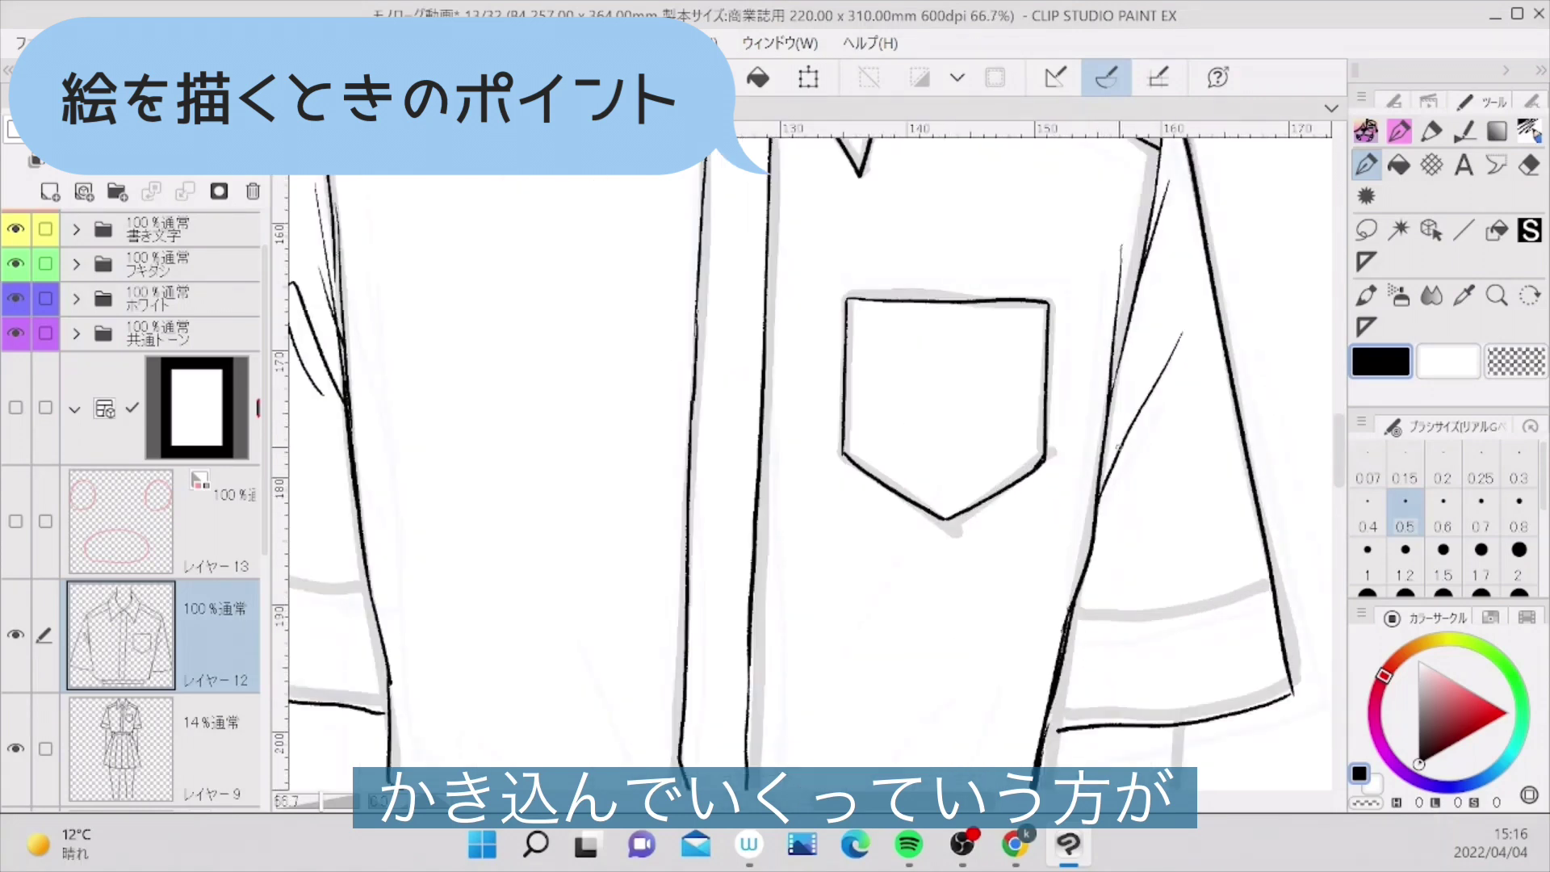
{"action": "left_click_drag", "start_coordinate": [1111, 464], "coordinate": [1097, 491]}
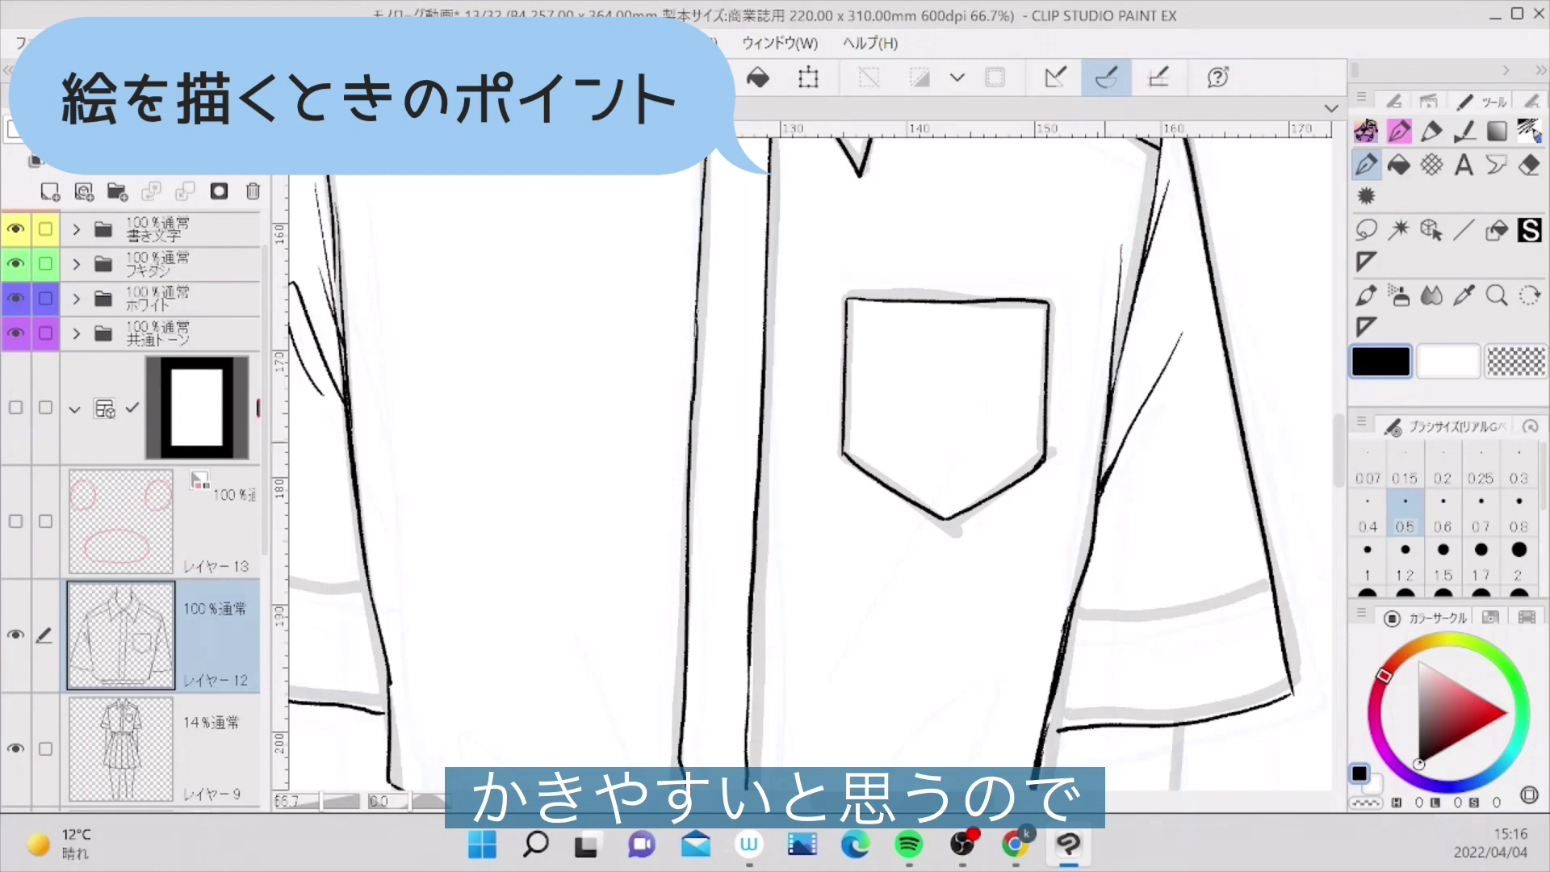
- Ink the cuff seams across both short sleeves, slightly above the sleeve hems and following the sketch
{"action": "scroll", "coordinate": [1108, 420], "scroll_direction": "down", "scroll_amount": 2}
{"action": "scroll", "coordinate": [1116, 429], "scroll_direction": "up", "scroll_amount": 1}
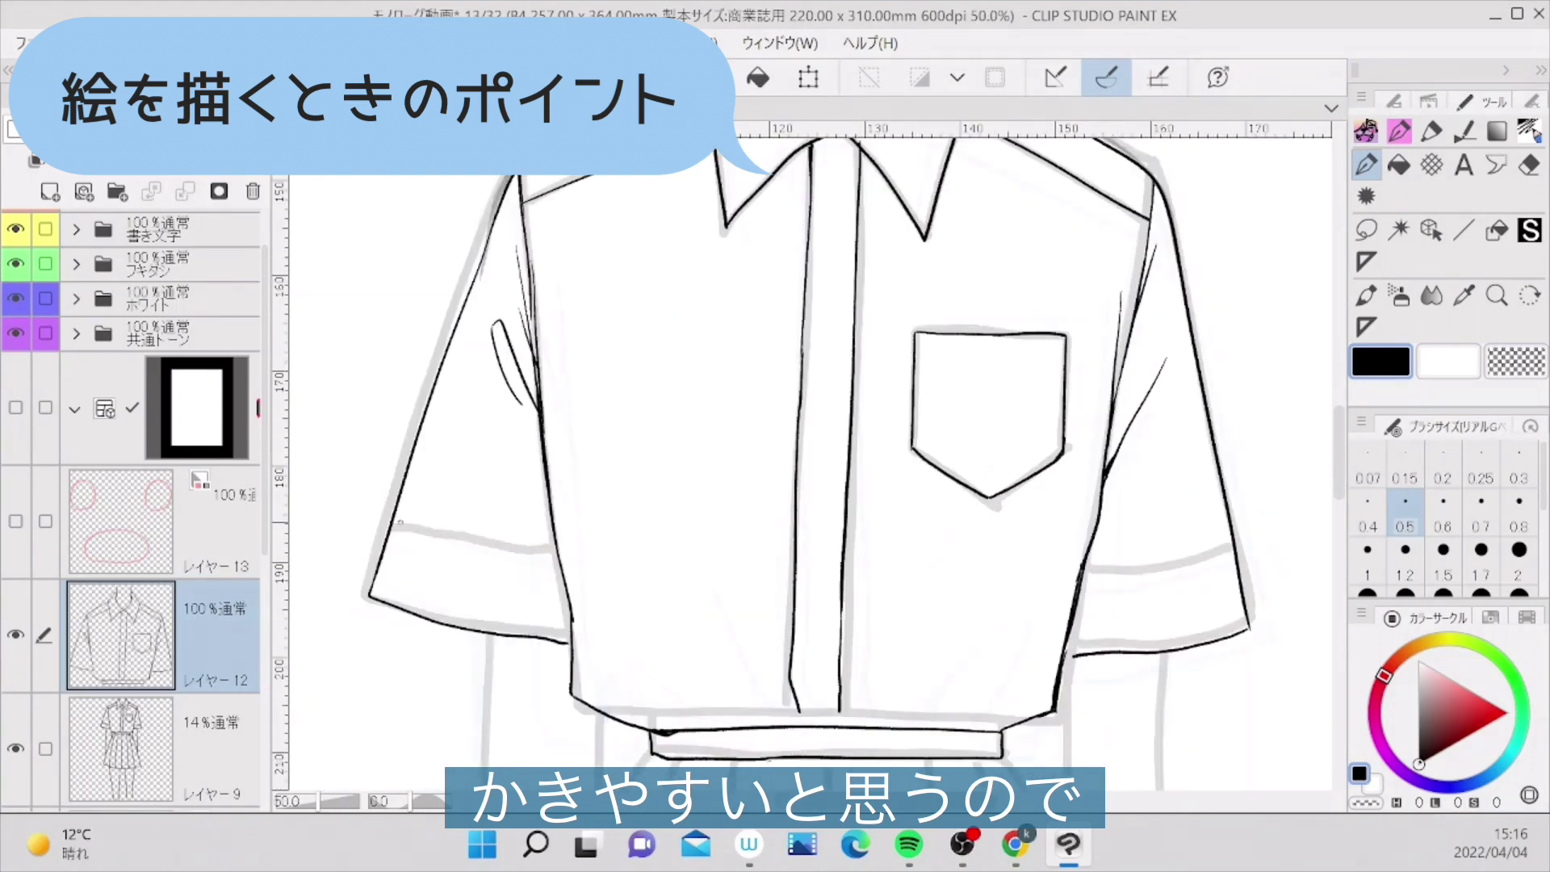
{"action": "scroll", "coordinate": [398, 524], "scroll_direction": "up", "scroll_amount": 1}
{"action": "left_click_drag", "start_coordinate": [391, 526], "coordinate": [531, 568]}
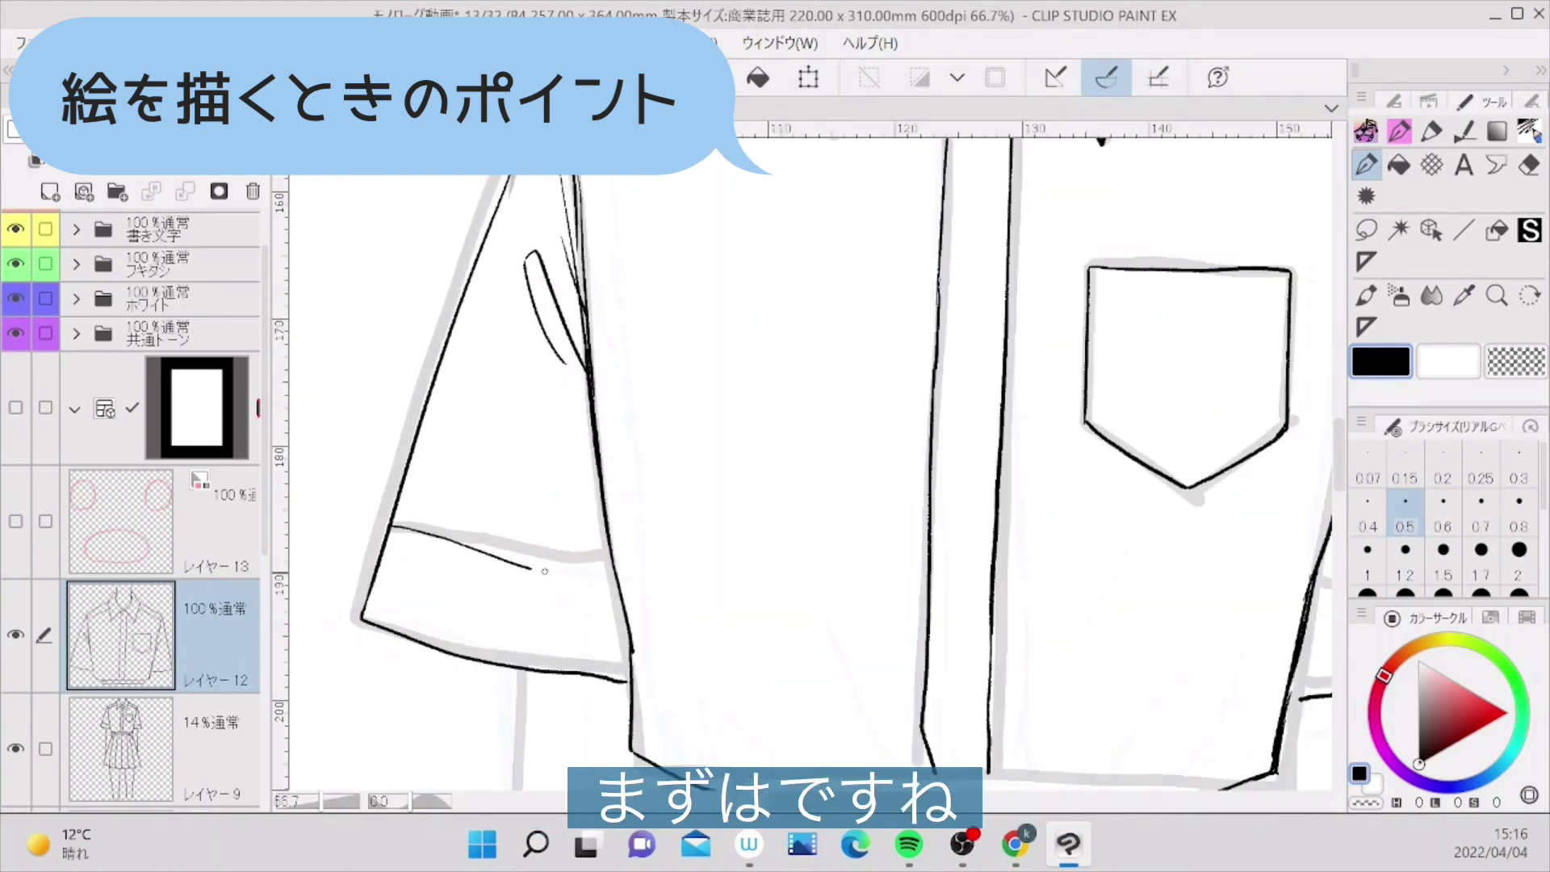
{"action": "scroll", "coordinate": [615, 580], "scroll_direction": "down", "scroll_amount": 1}
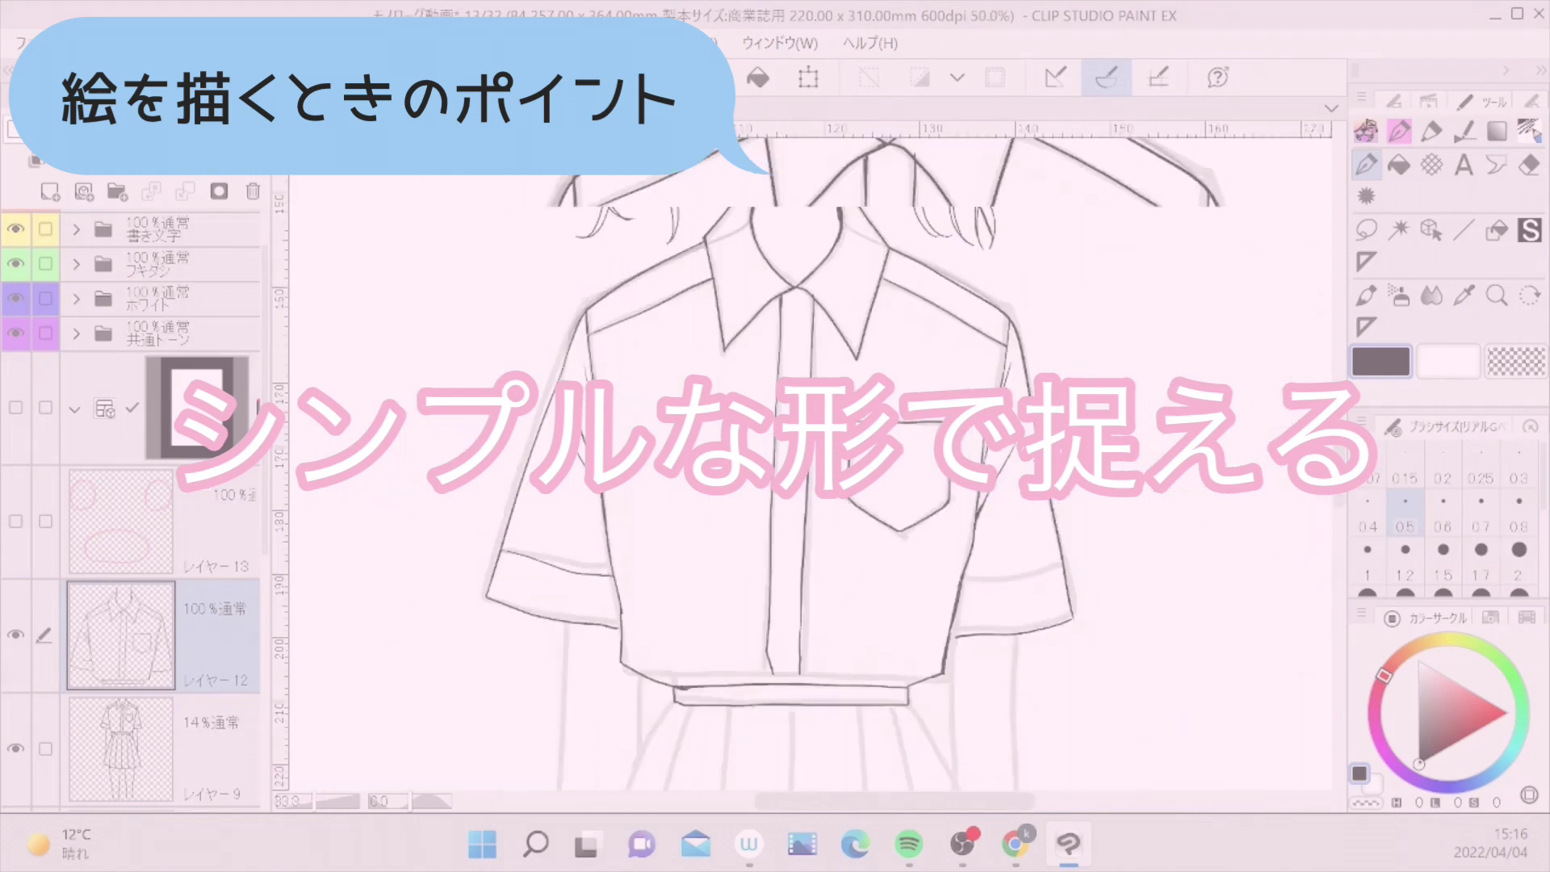
{"action": "scroll", "coordinate": [612, 570], "scroll_direction": "up", "scroll_amount": 1}
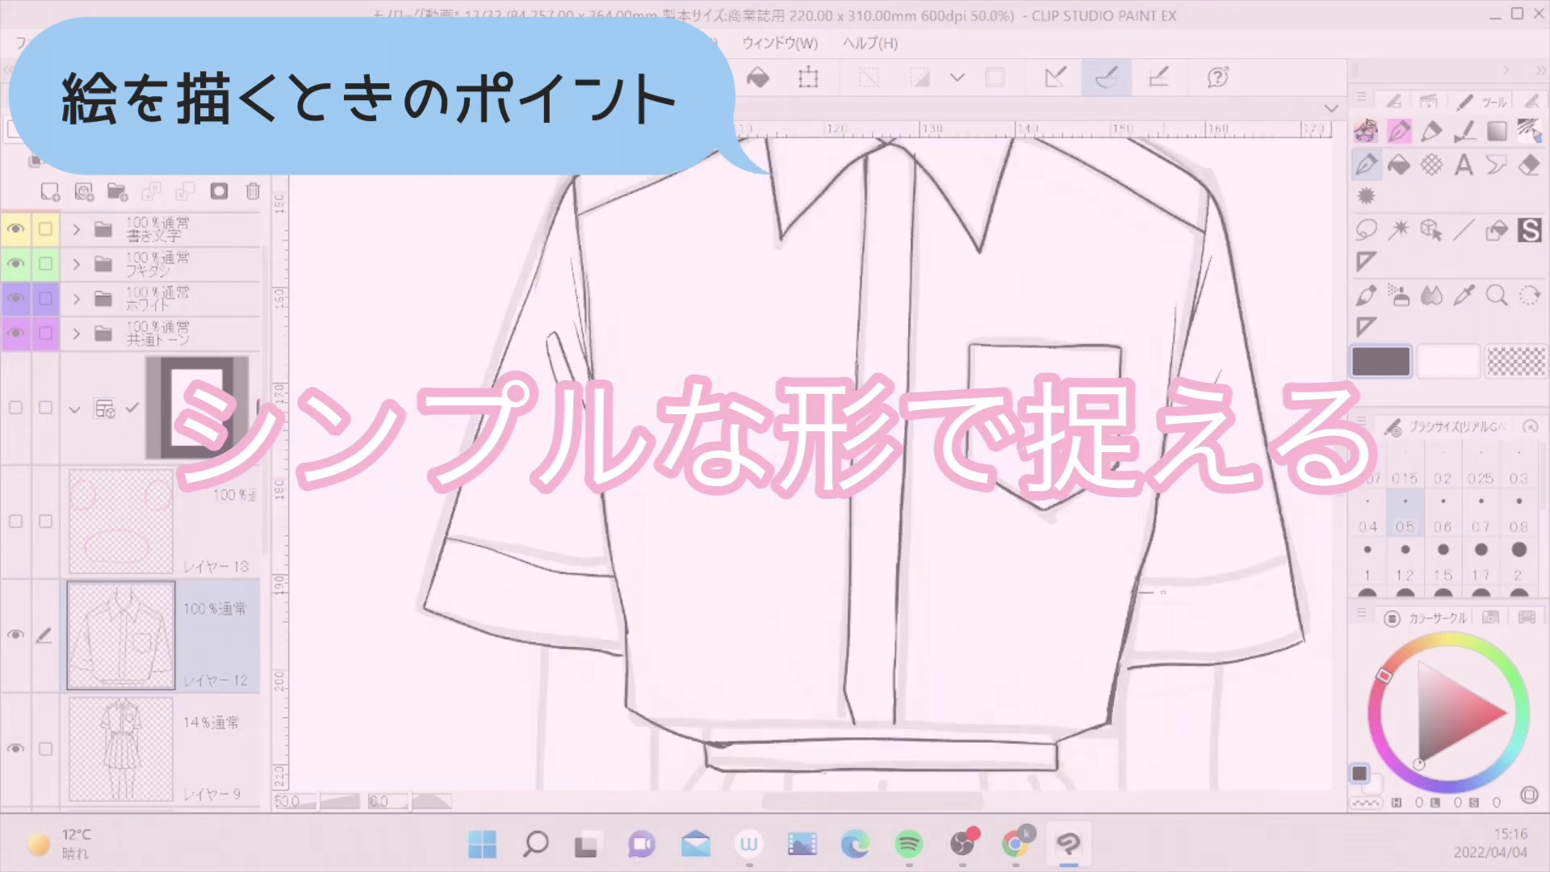
{"action": "left_click_drag", "start_coordinate": [1155, 593], "coordinate": [1282, 573]}
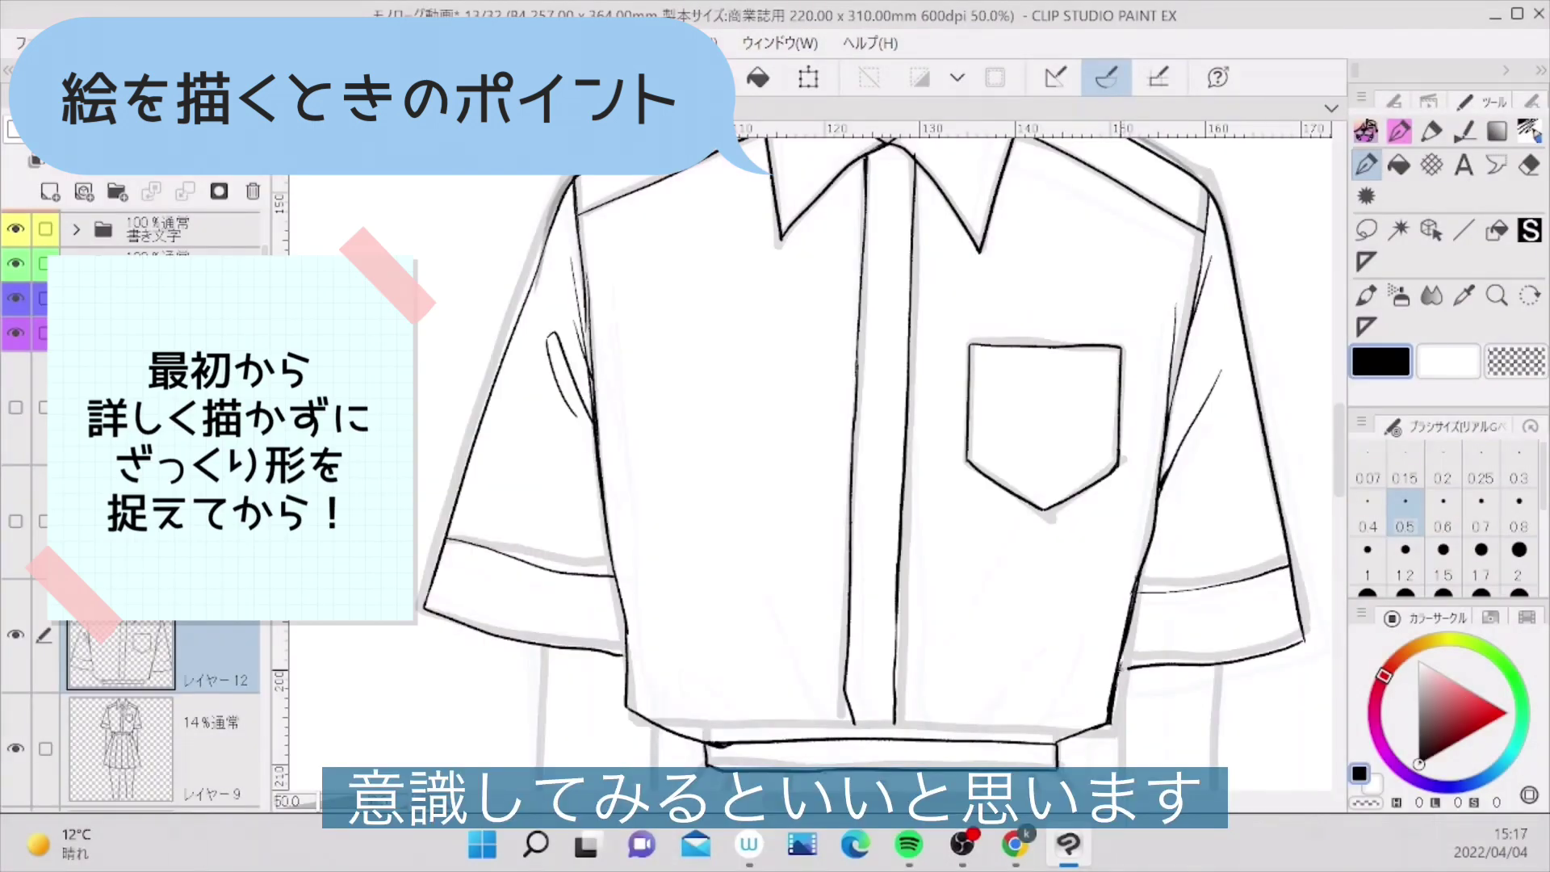
- Ink asymmetrical gather wrinkles rising from the waistband on both sides of the placket, some with rounded fold ends
{"action": "scroll", "coordinate": [474, 575], "scroll_direction": "down", "scroll_amount": 2}
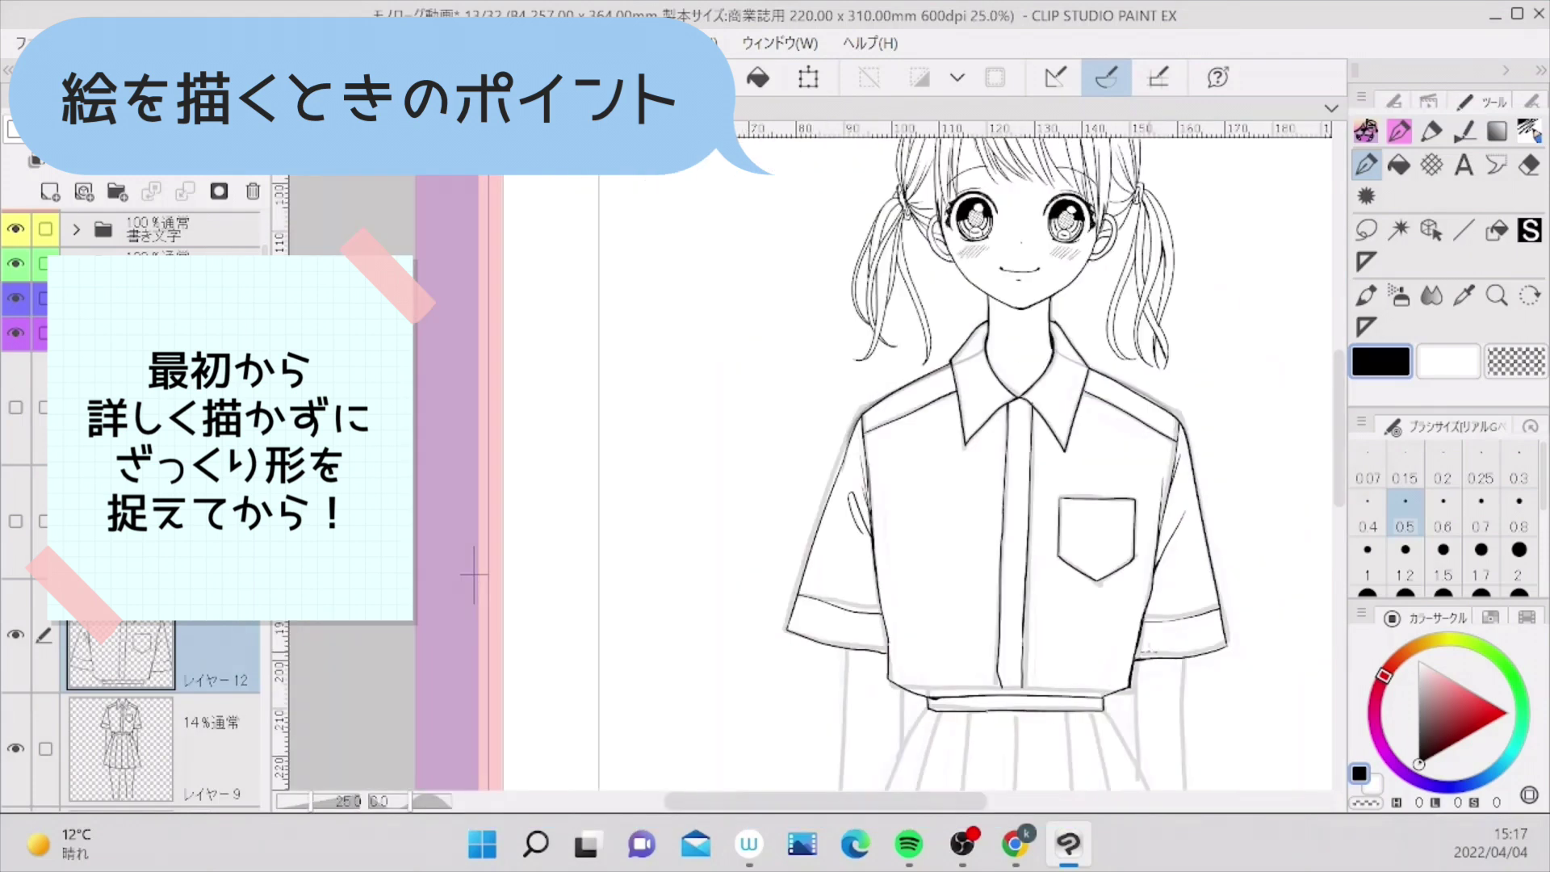
{"action": "left_click_drag", "start_coordinate": [1339, 444], "coordinate": [1339, 464]}
{"action": "left_click_drag", "start_coordinate": [949, 801], "coordinate": [994, 801]}
{"action": "scroll", "coordinate": [995, 788], "scroll_direction": "up", "scroll_amount": 1}
{"action": "scroll", "coordinate": [821, 507], "scroll_direction": "up", "scroll_amount": 1}
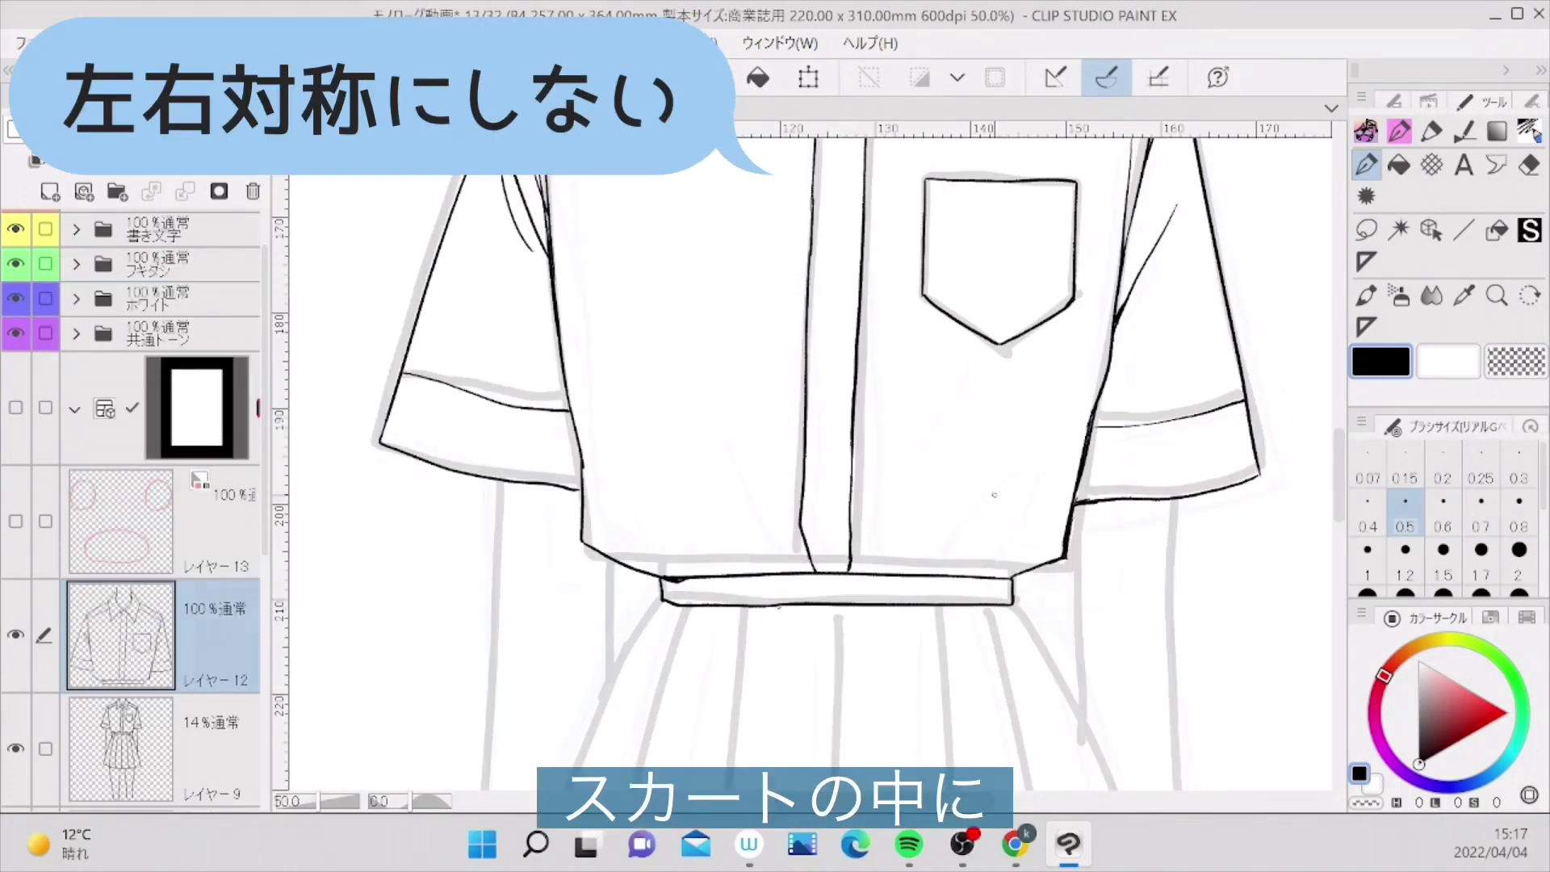
{"action": "left_click_drag", "start_coordinate": [975, 510], "coordinate": [905, 573]}
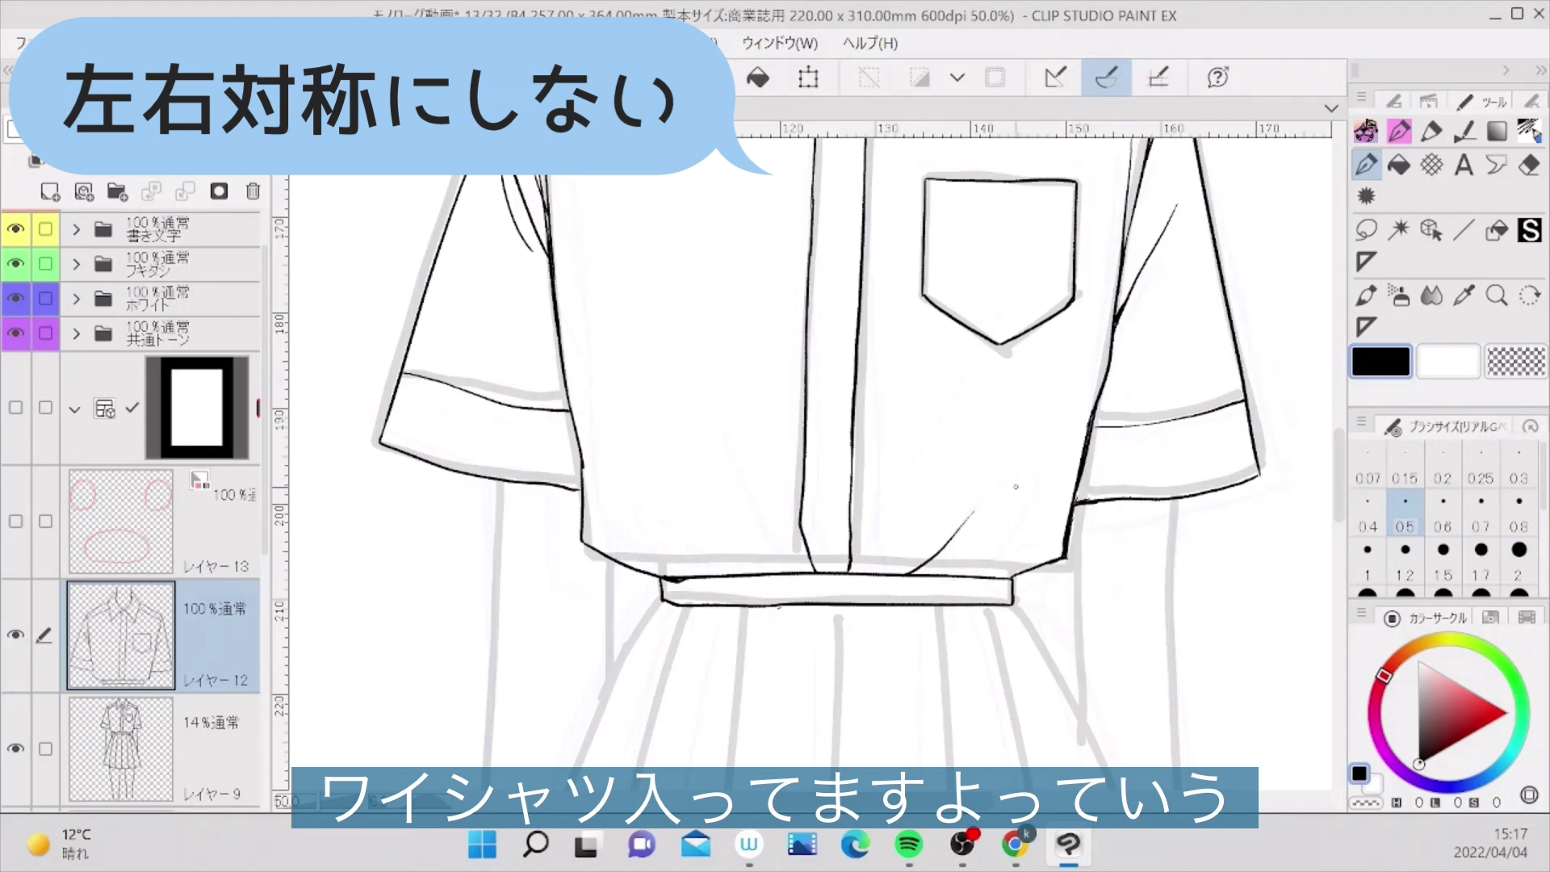
{"action": "mouse_move", "coordinate": [1004, 485]}
{"action": "left_mouse_down"}
{"action": "mouse_move", "coordinate": [1032, 465]}
{"action": "mouse_move", "coordinate": [1052, 502]}
{"action": "mouse_move", "coordinate": [959, 571]}
{"action": "left_mouse_up"}
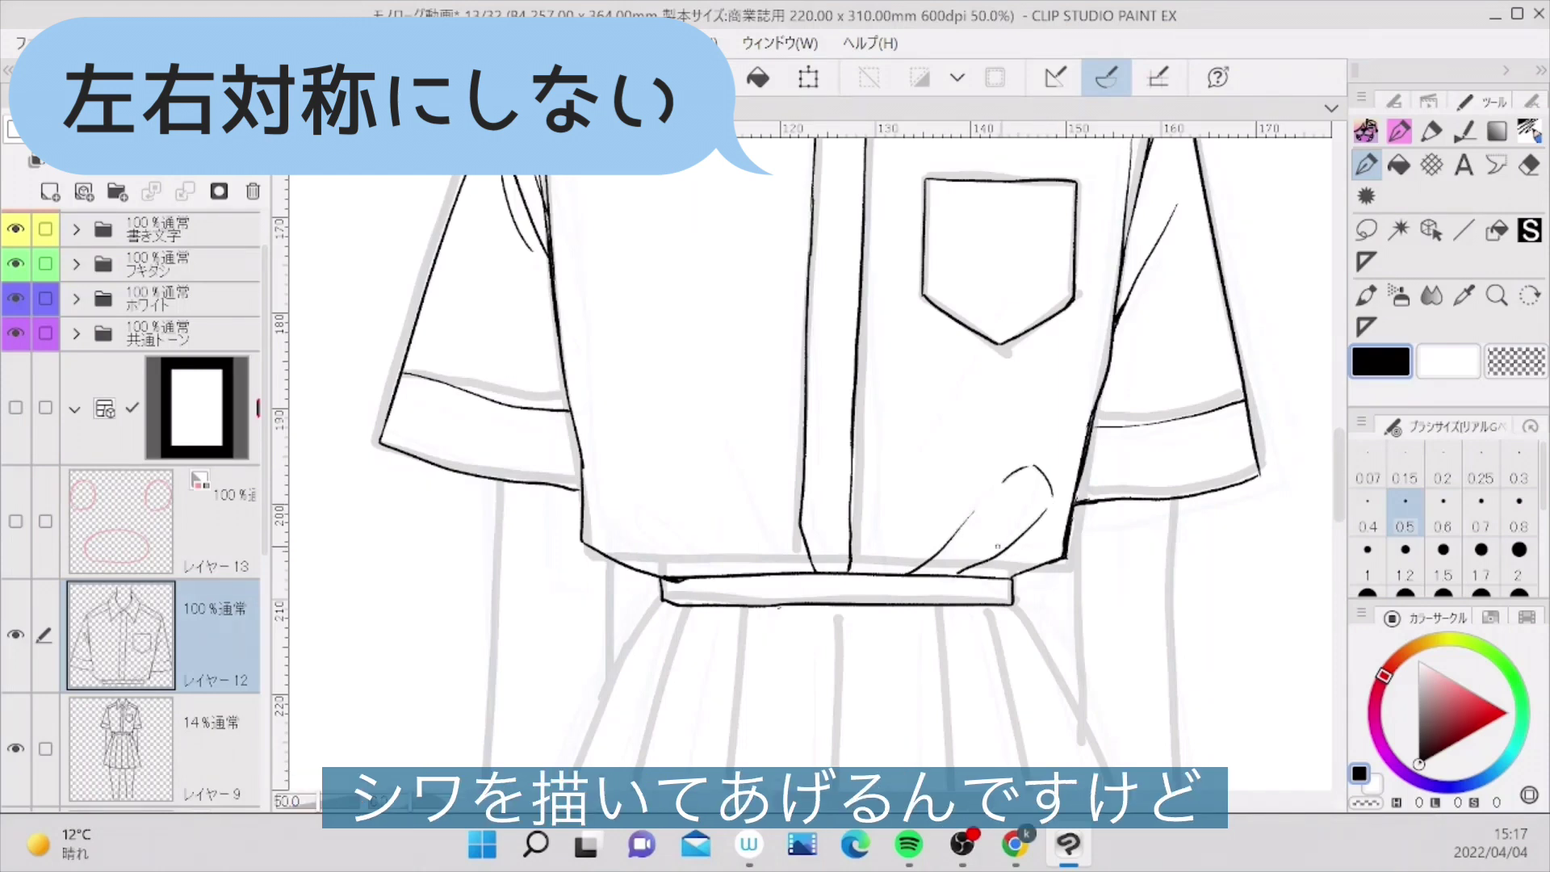
{"action": "left_click_drag", "start_coordinate": [896, 530], "coordinate": [871, 572]}
{"action": "left_click_drag", "start_coordinate": [735, 534], "coordinate": [788, 570]}
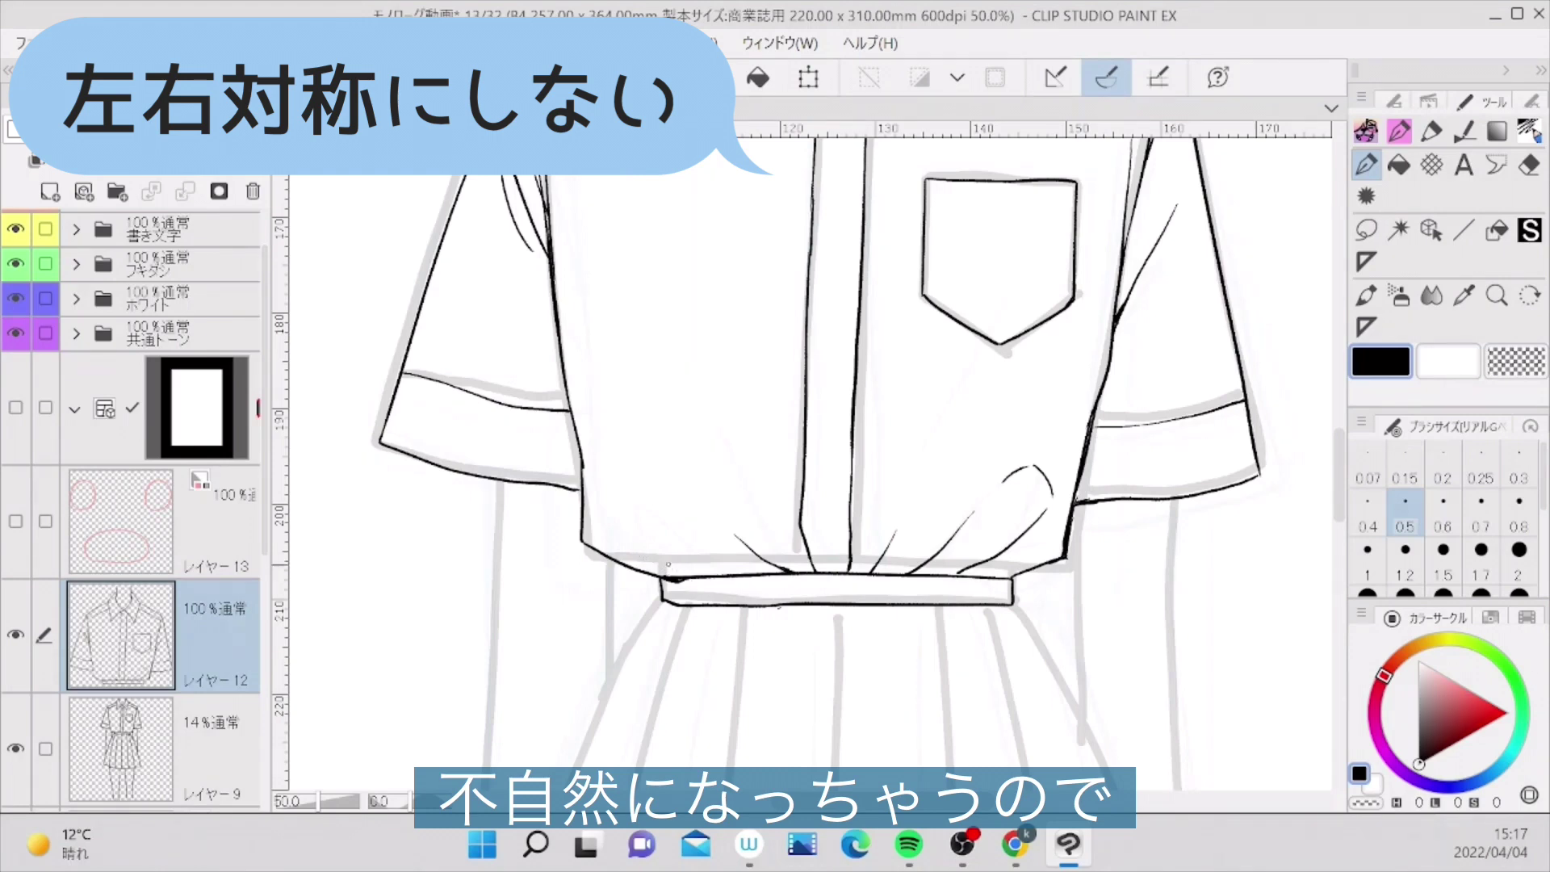
{"action": "mouse_move", "coordinate": [678, 563]}
{"action": "left_mouse_down"}
{"action": "mouse_move", "coordinate": [630, 532]}
{"action": "mouse_move", "coordinate": [727, 576]}
{"action": "left_mouse_up"}
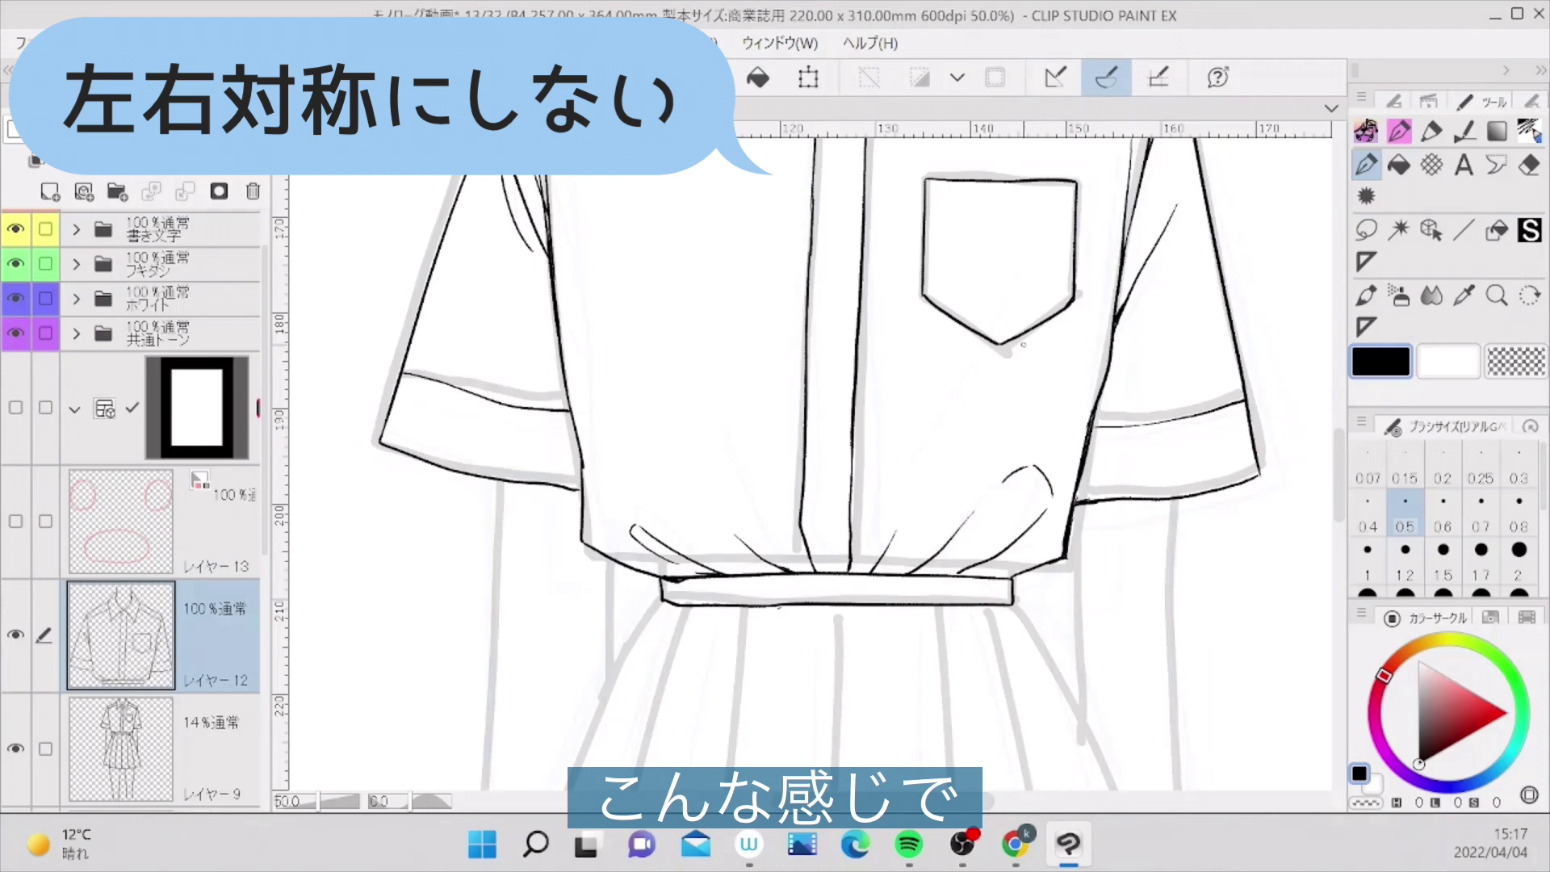
{"action": "left_click_drag", "start_coordinate": [1046, 338], "coordinate": [900, 493]}
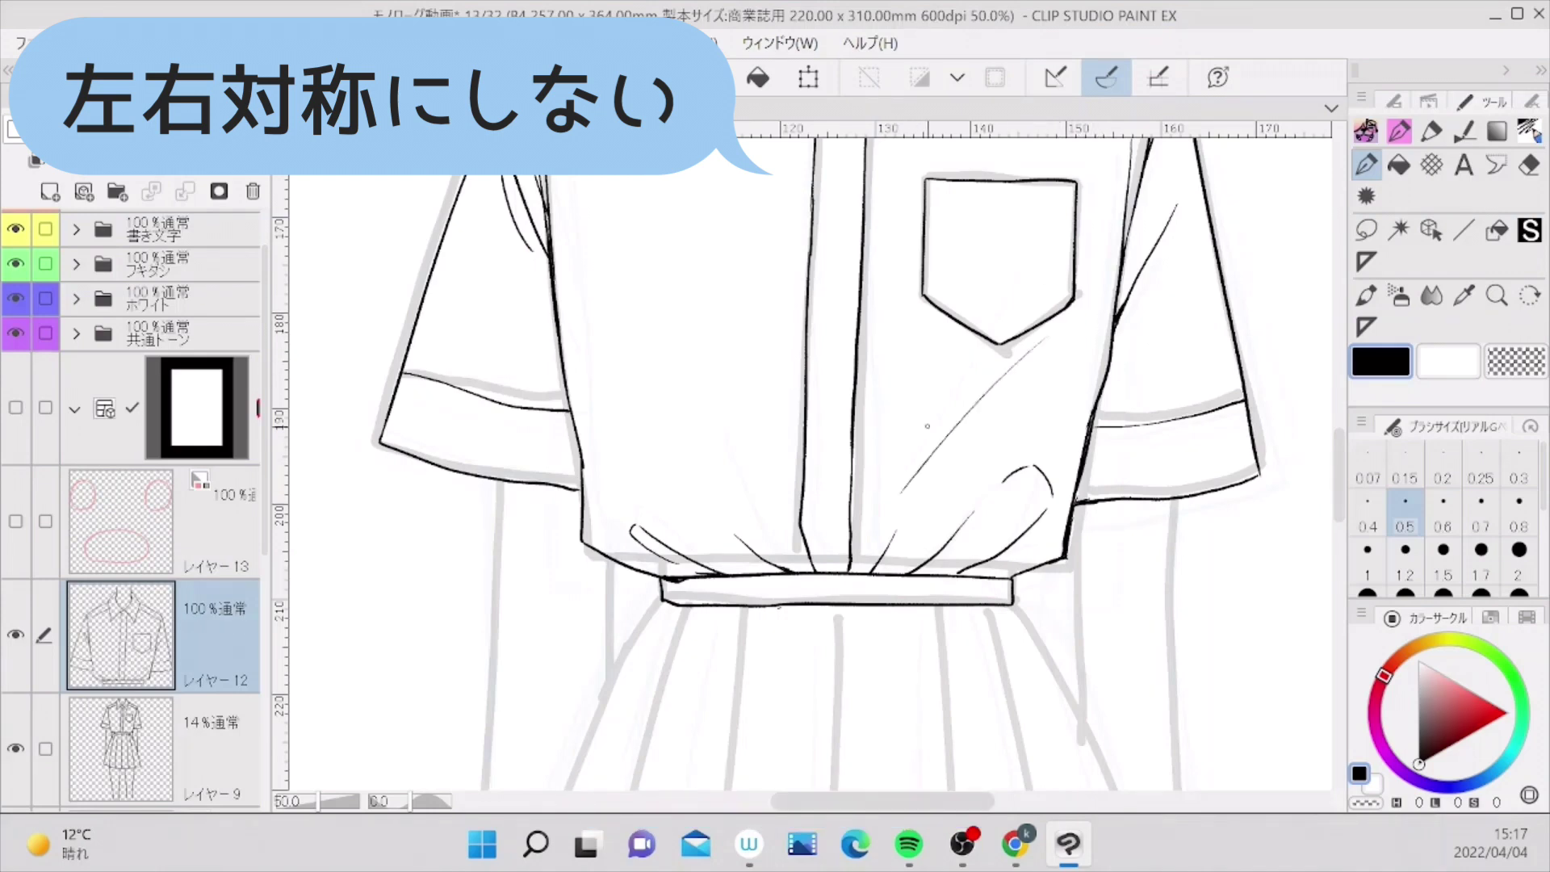
{"action": "left_click_drag", "start_coordinate": [669, 380], "coordinate": [739, 466]}
{"action": "scroll", "coordinate": [664, 327], "scroll_direction": "down", "scroll_amount": 2}
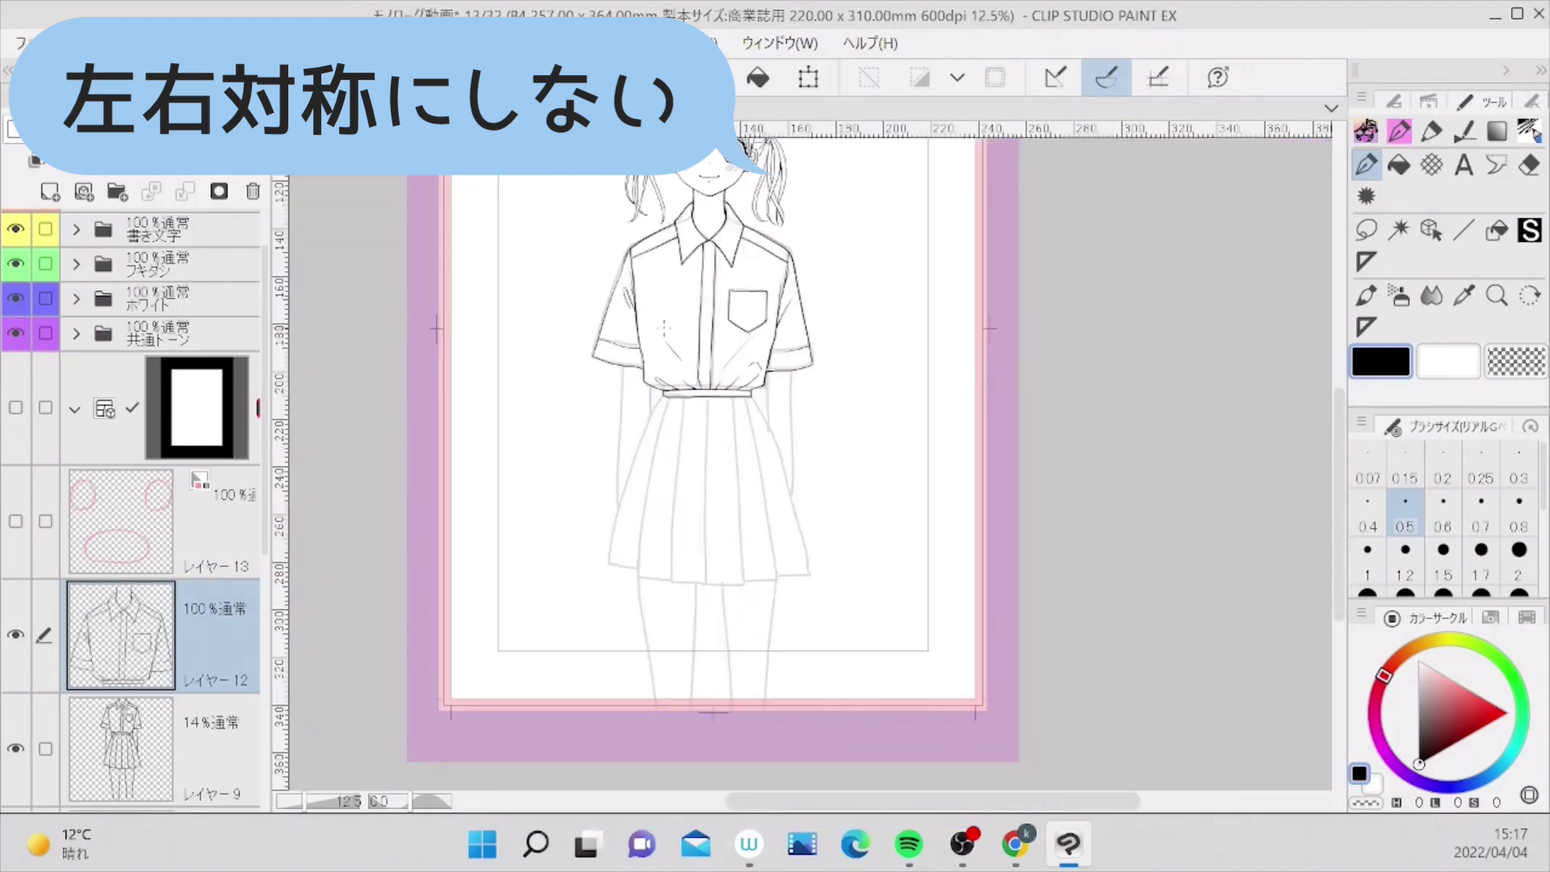
{"action": "scroll", "coordinate": [664, 328], "scroll_direction": "up", "scroll_amount": 1}
{"action": "key", "text": "ctrl+z"}
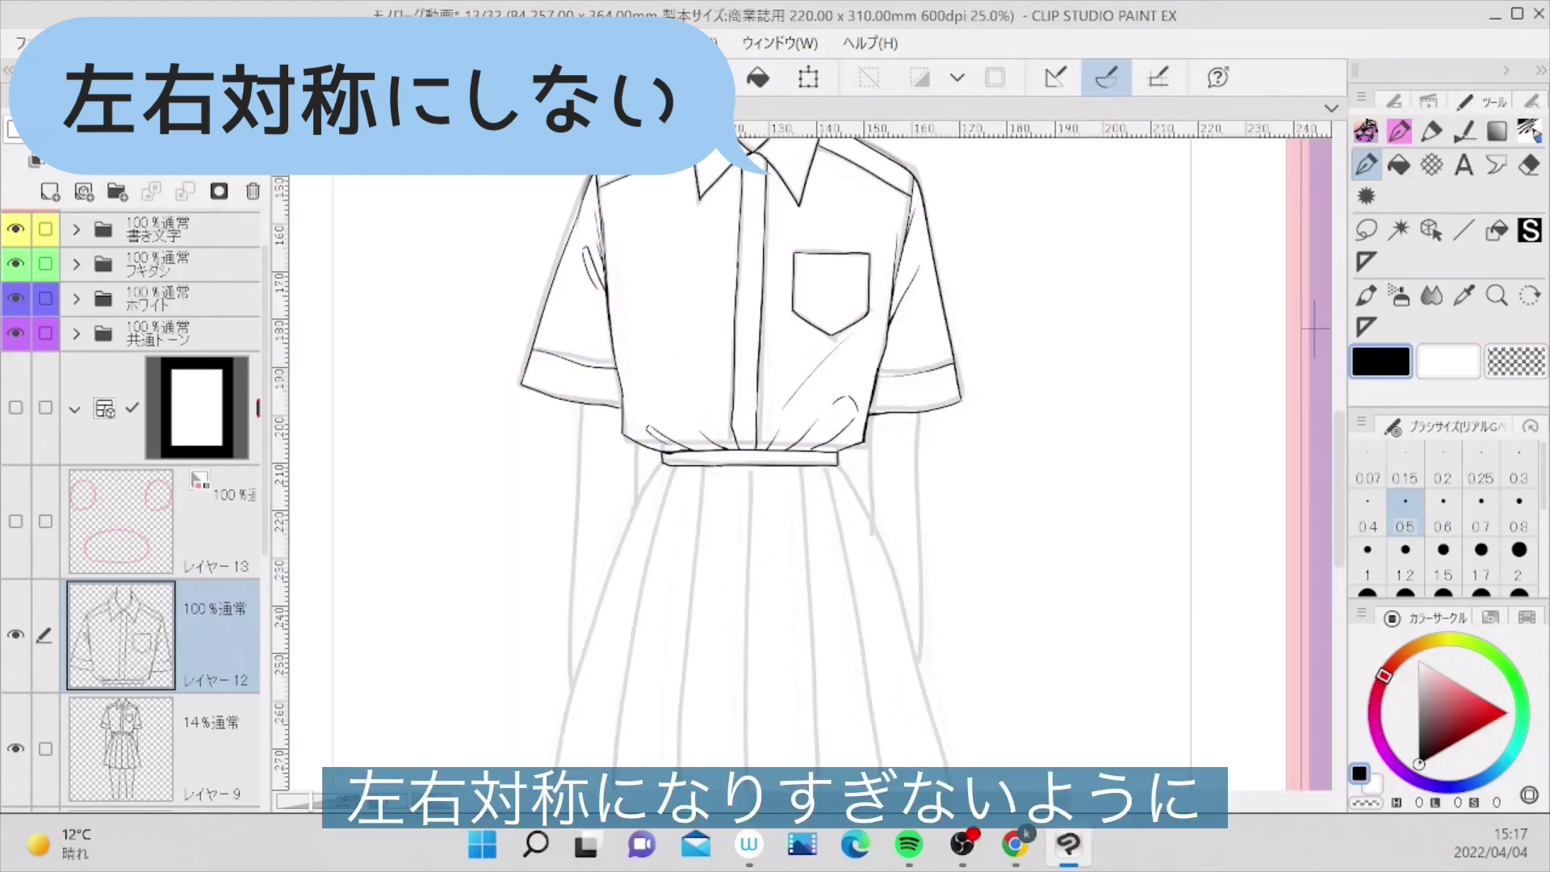
{"action": "key", "text": "ctrl+z"}
- Ink one long diagonal wrinkle running down toward the placket on the shirt front without the pocket
{"action": "scroll", "coordinate": [629, 303], "scroll_direction": "up", "scroll_amount": 1}
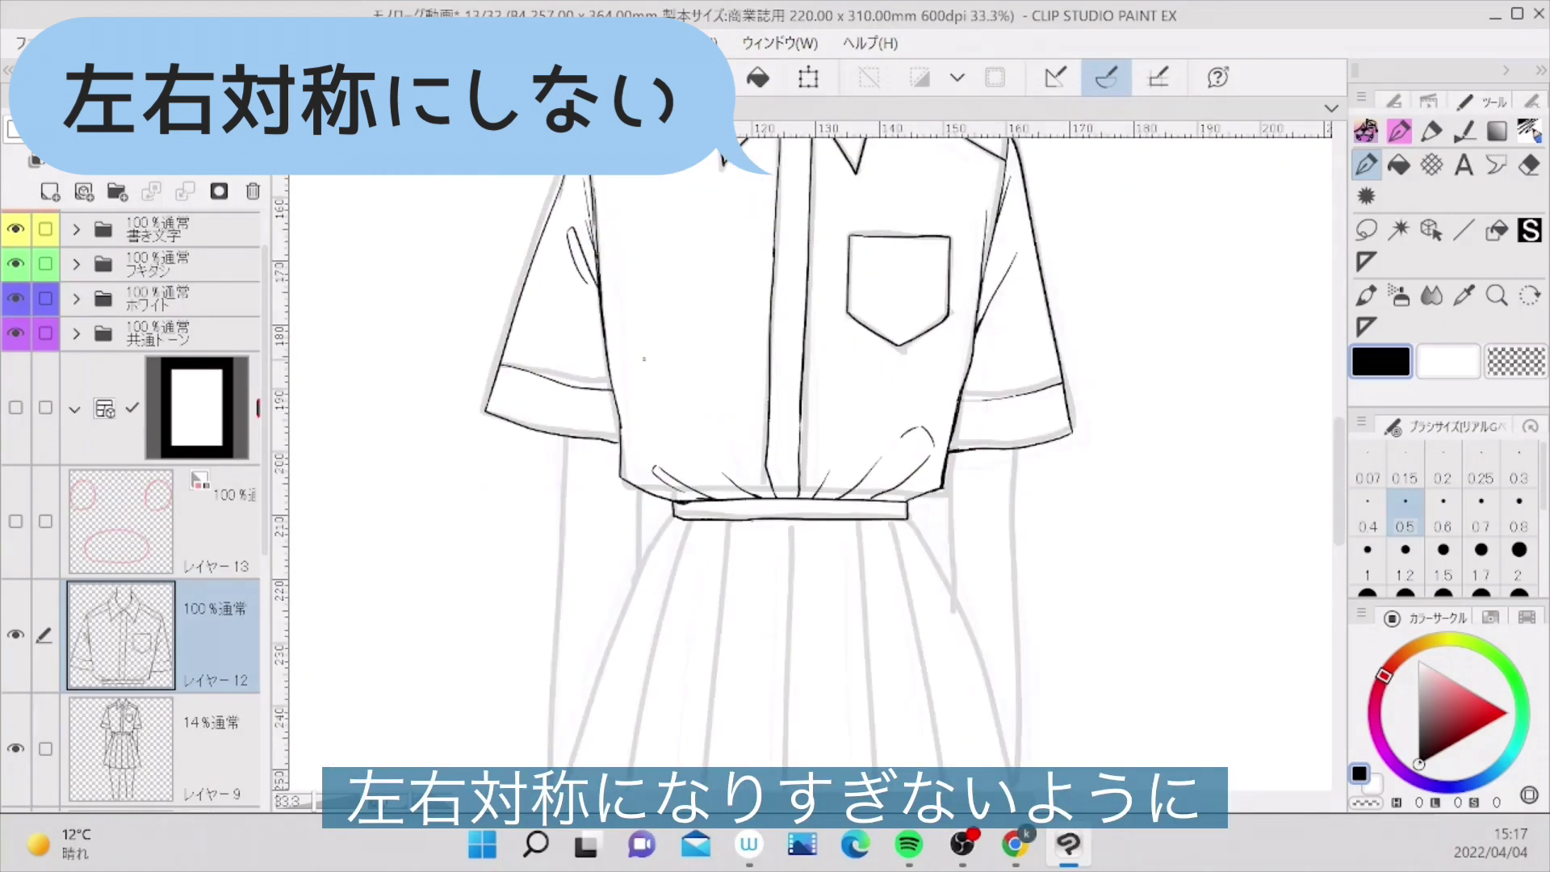
{"action": "scroll", "coordinate": [740, 590], "scroll_direction": "down", "scroll_amount": 3}
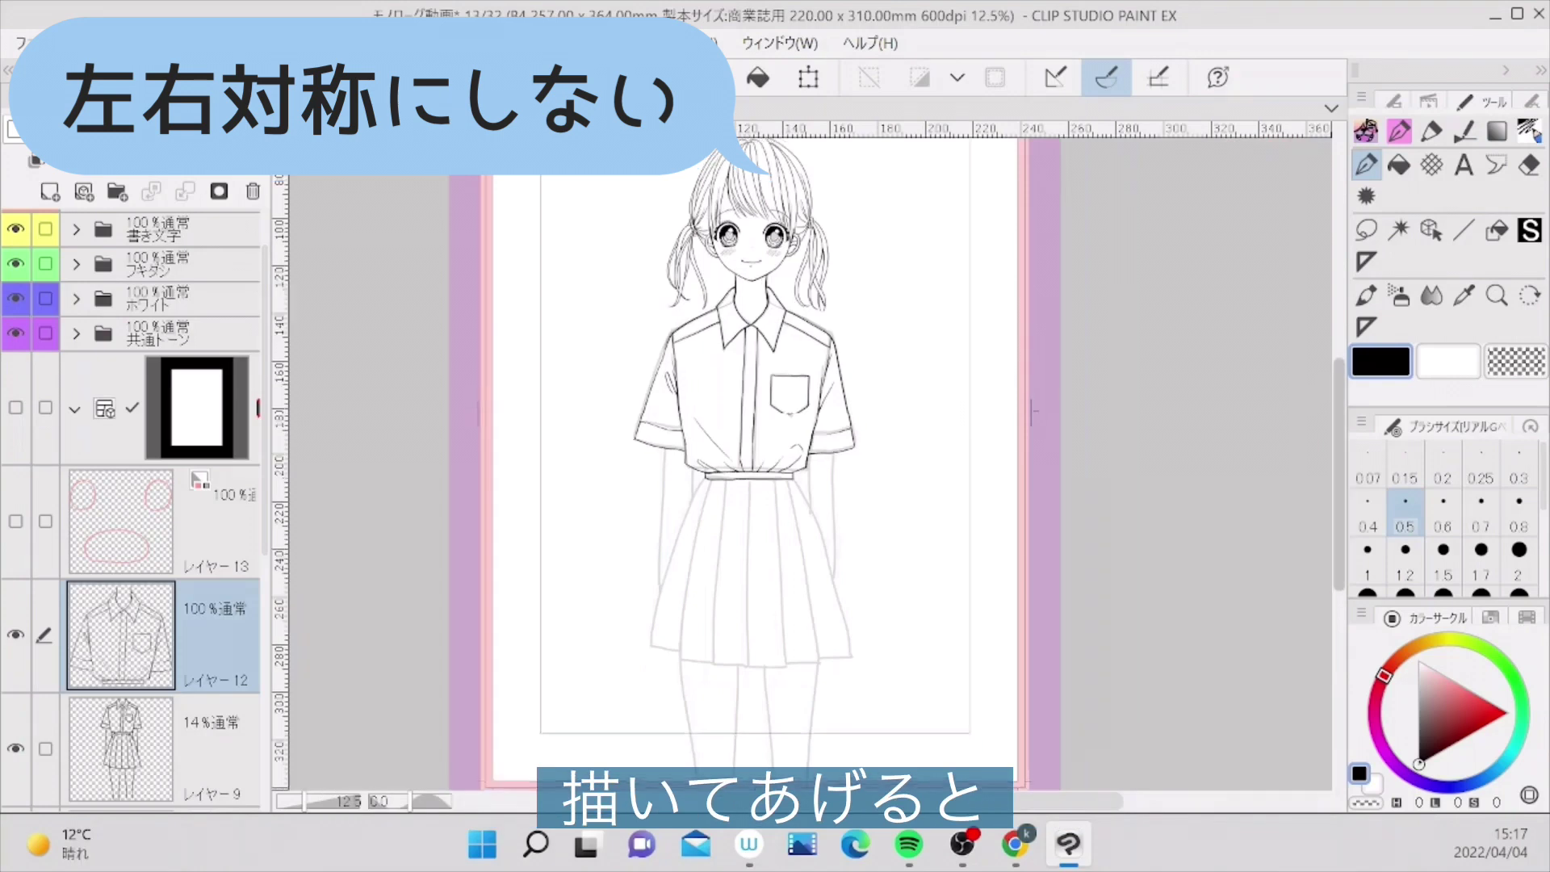
{"action": "scroll", "coordinate": [781, 373], "scroll_direction": "up", "scroll_amount": 2}
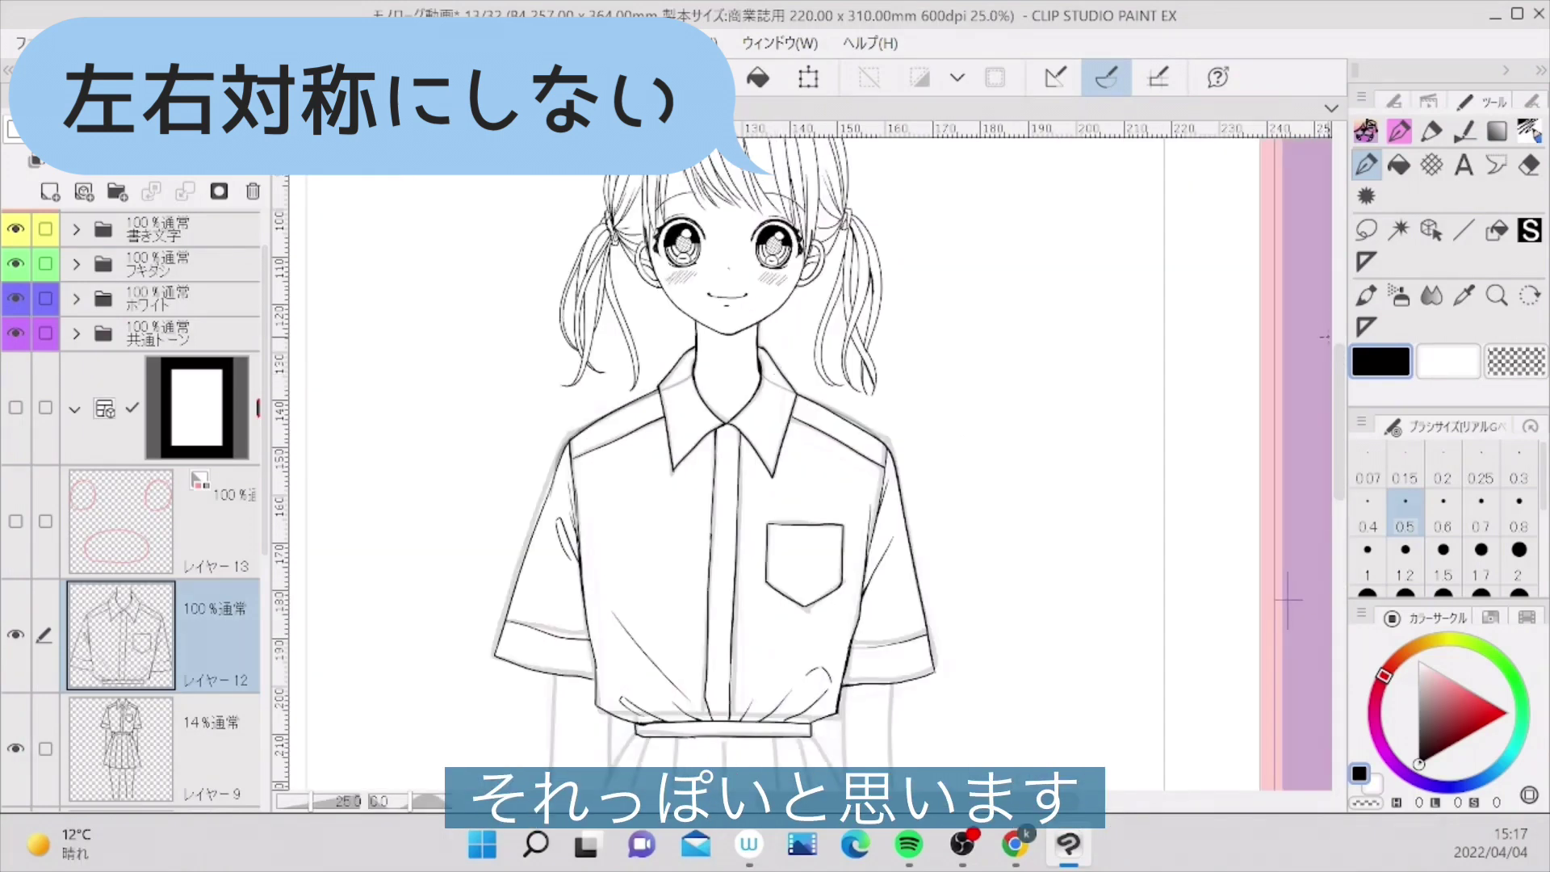
- Ink seam lines along the shirt collar as stitching detail
{"action": "left_click_drag", "start_coordinate": [1340, 360], "coordinate": [1340, 356]}
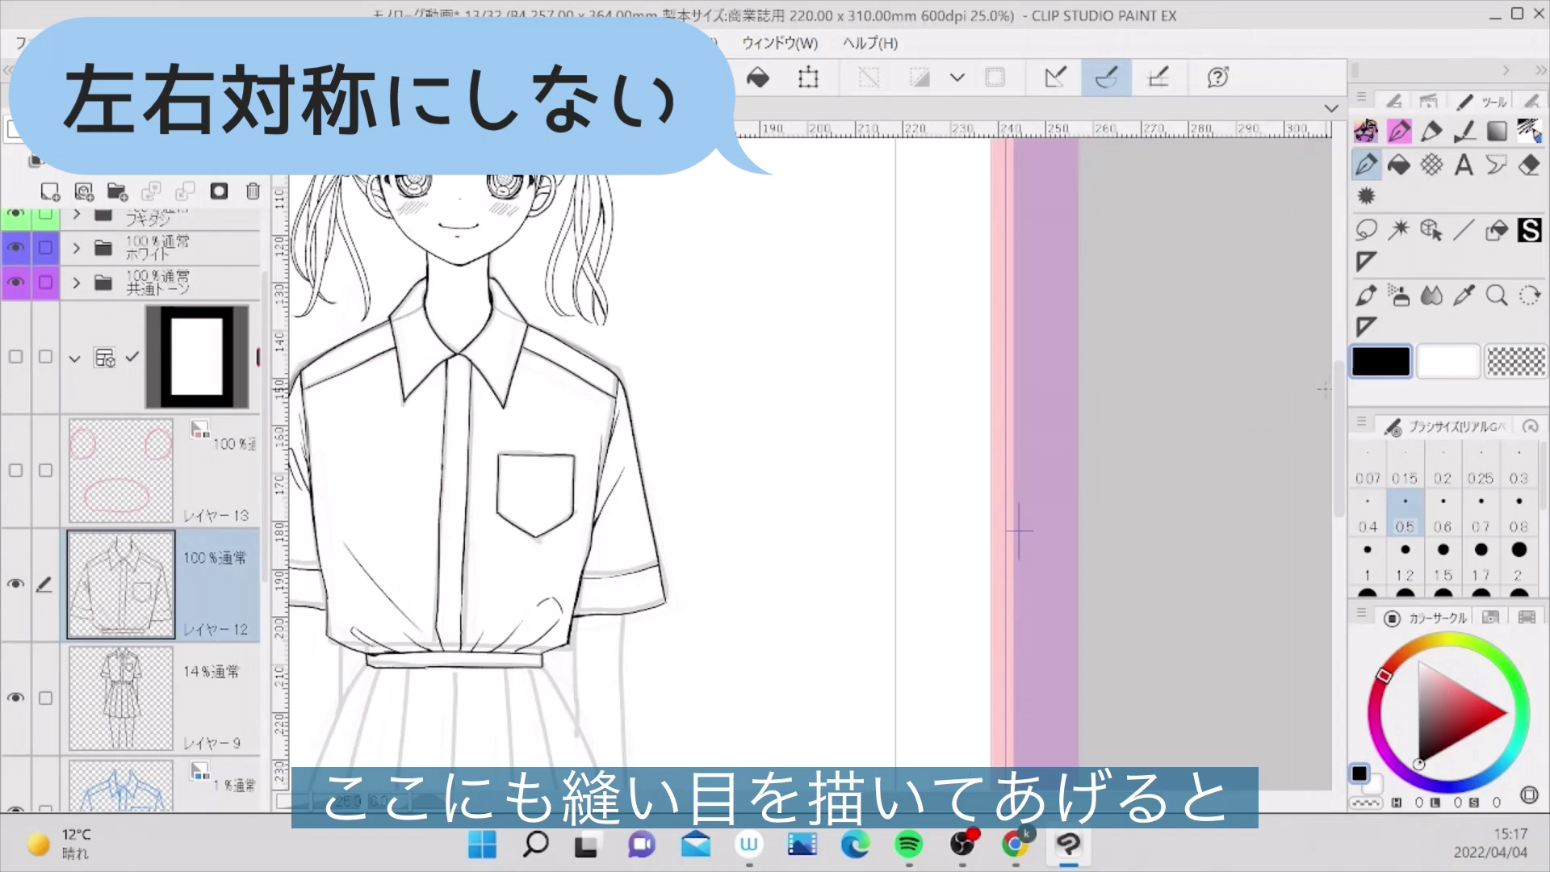
{"action": "left_click_drag", "start_coordinate": [986, 803], "coordinate": [923, 804]}
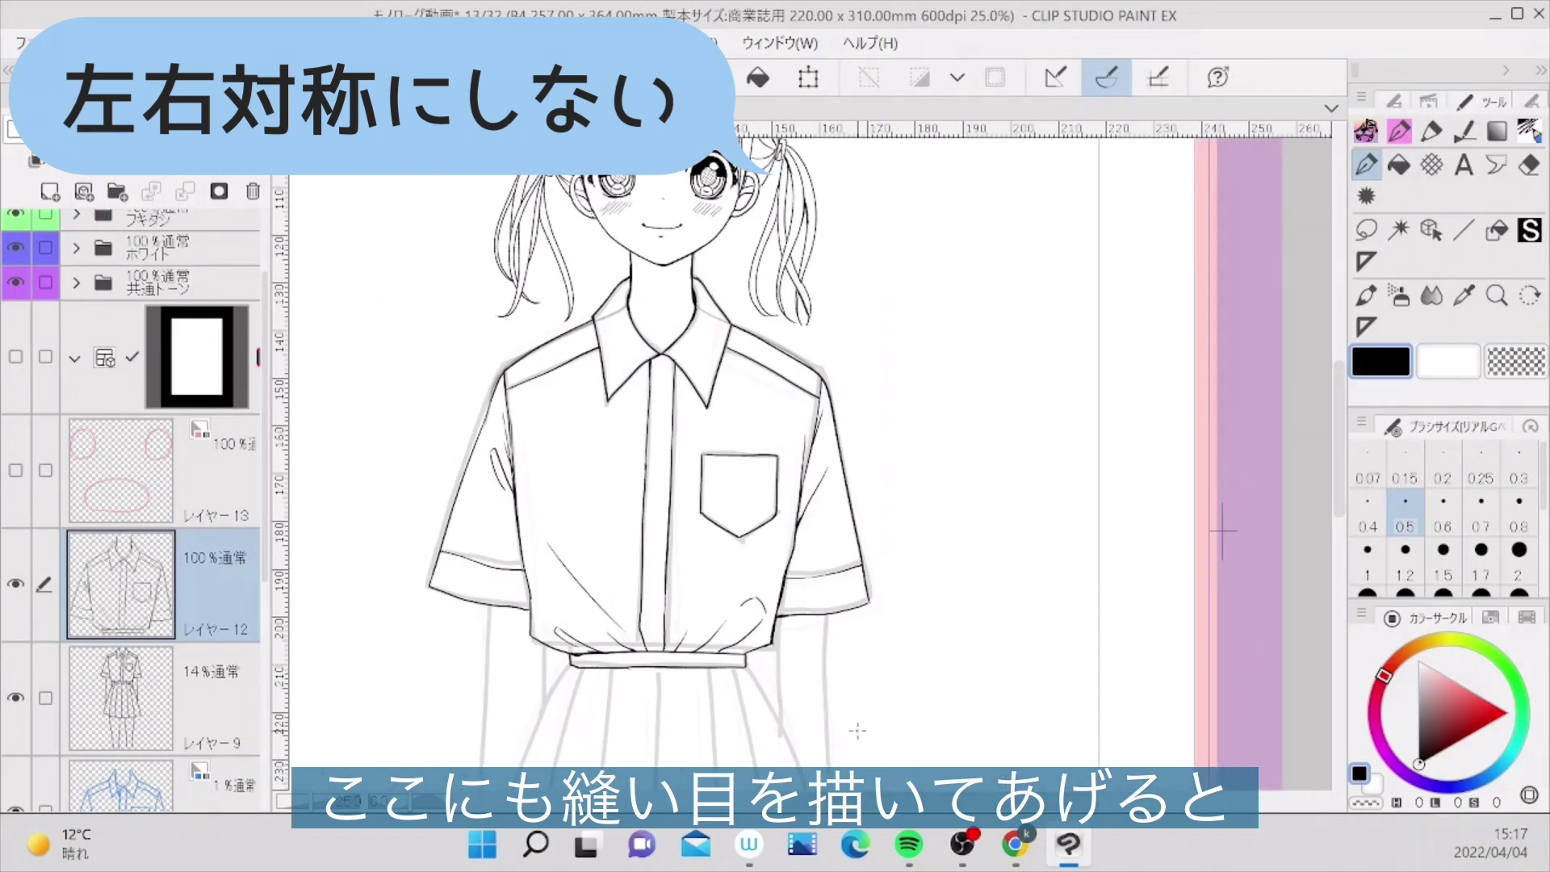
{"action": "scroll", "coordinate": [791, 606], "scroll_direction": "up", "scroll_amount": 1}
{"action": "left_click_drag", "start_coordinate": [613, 344], "coordinate": [761, 342]}
{"action": "scroll", "coordinate": [799, 413], "scroll_direction": "down", "scroll_amount": 2}
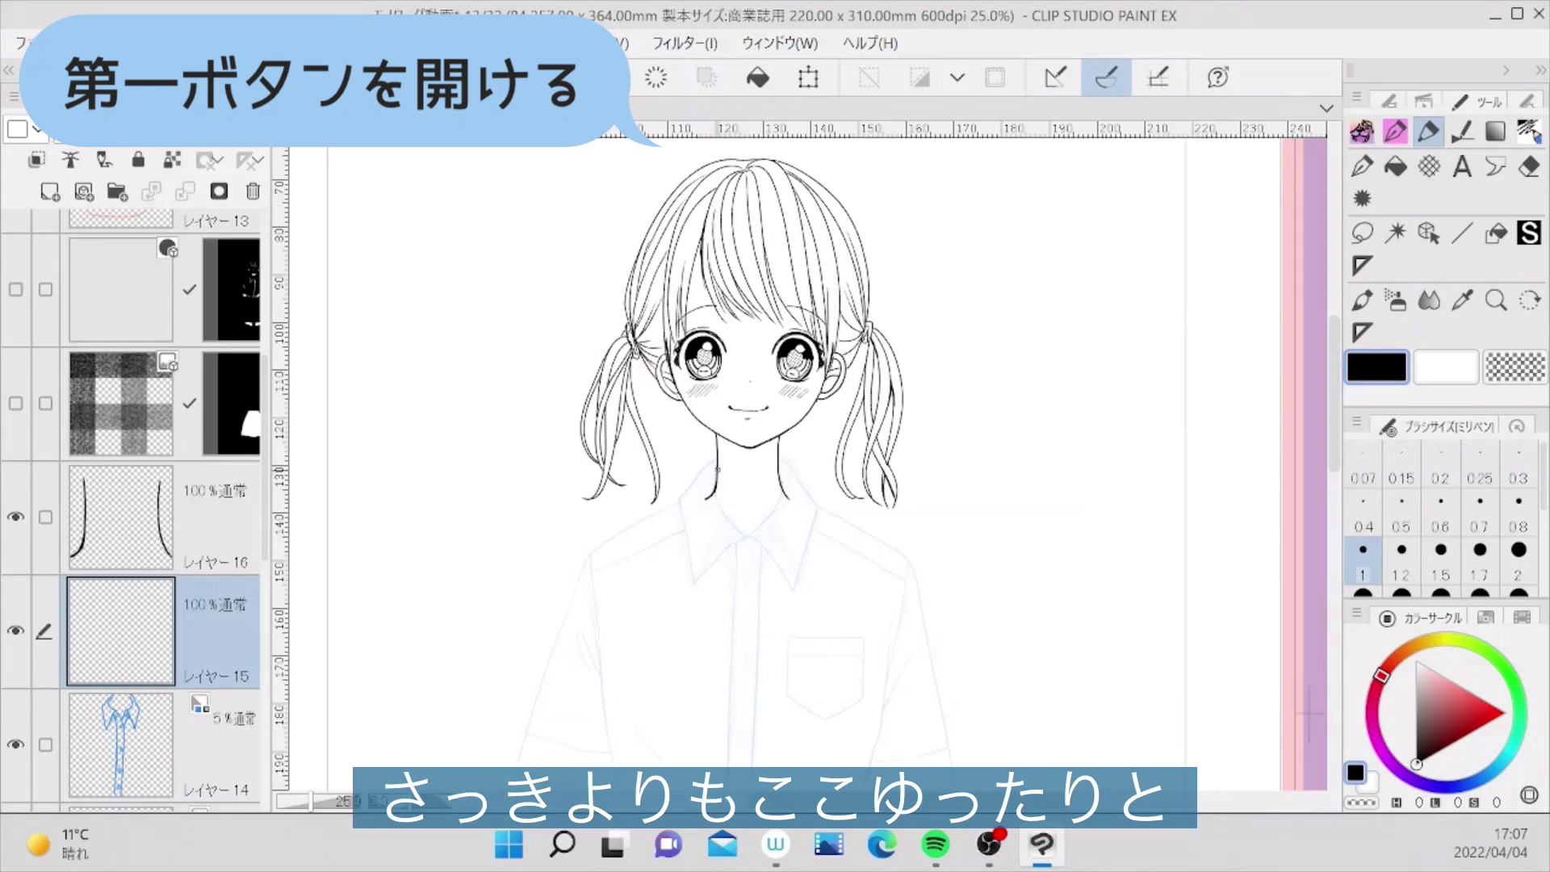
- Sketch the opened collar in thick lines, with loose inner neck curves, sloping outer edges and pointed tips on both sides
{"action": "mouse_move", "coordinate": [717, 469]}
{"action": "left_mouse_down"}
{"action": "mouse_move", "coordinate": [700, 496]}
{"action": "mouse_move", "coordinate": [739, 525]}
{"action": "left_mouse_up"}
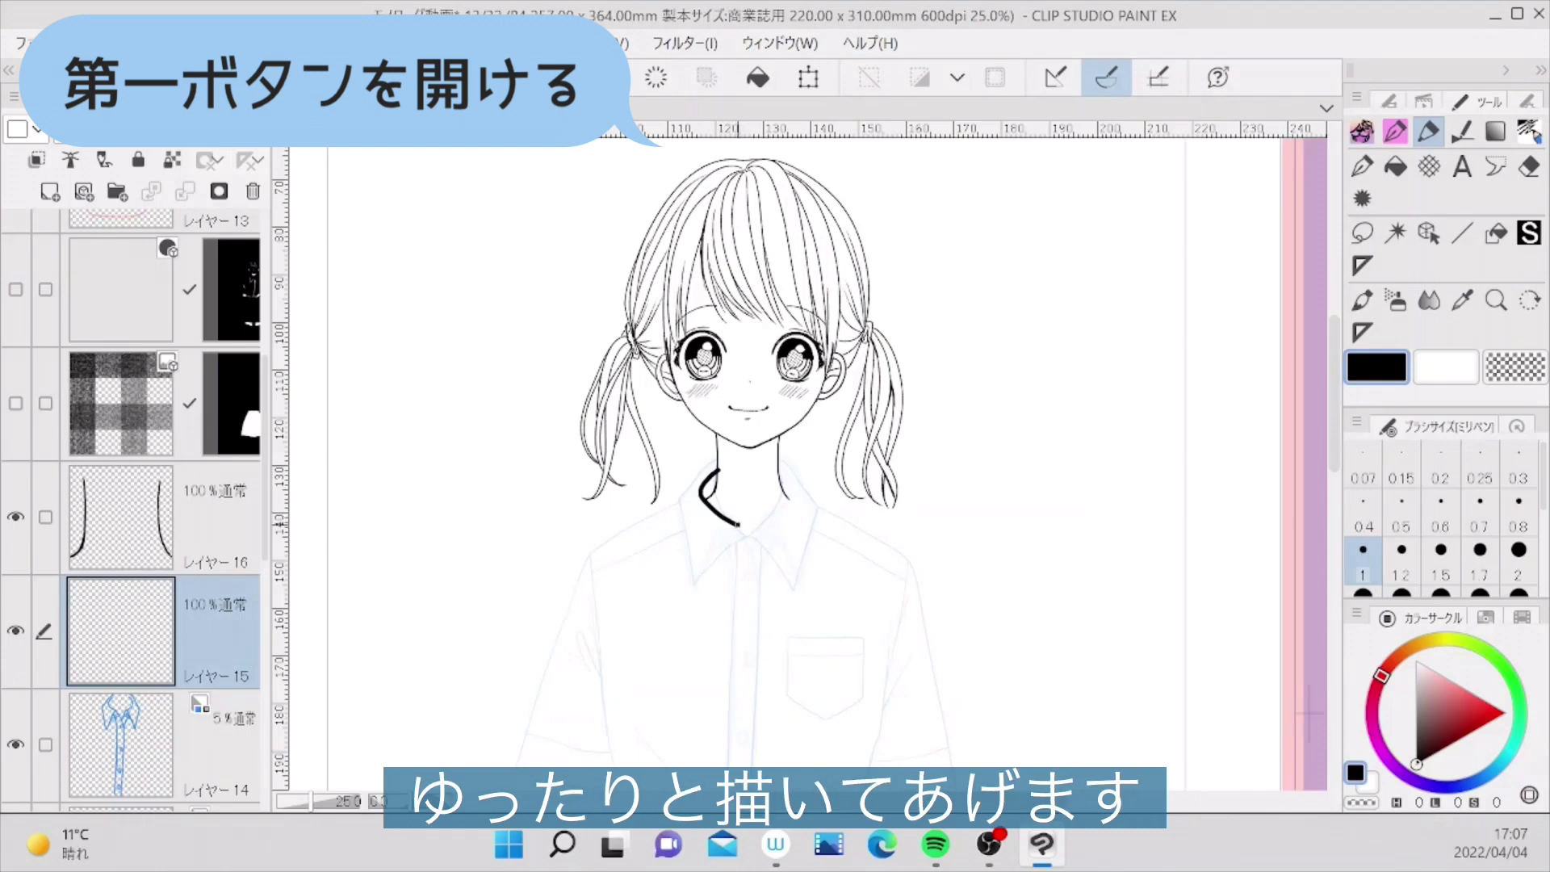
{"action": "mouse_move", "coordinate": [780, 469]}
{"action": "left_mouse_down"}
{"action": "mouse_move", "coordinate": [799, 503]}
{"action": "mouse_move", "coordinate": [766, 523]}
{"action": "left_mouse_up"}
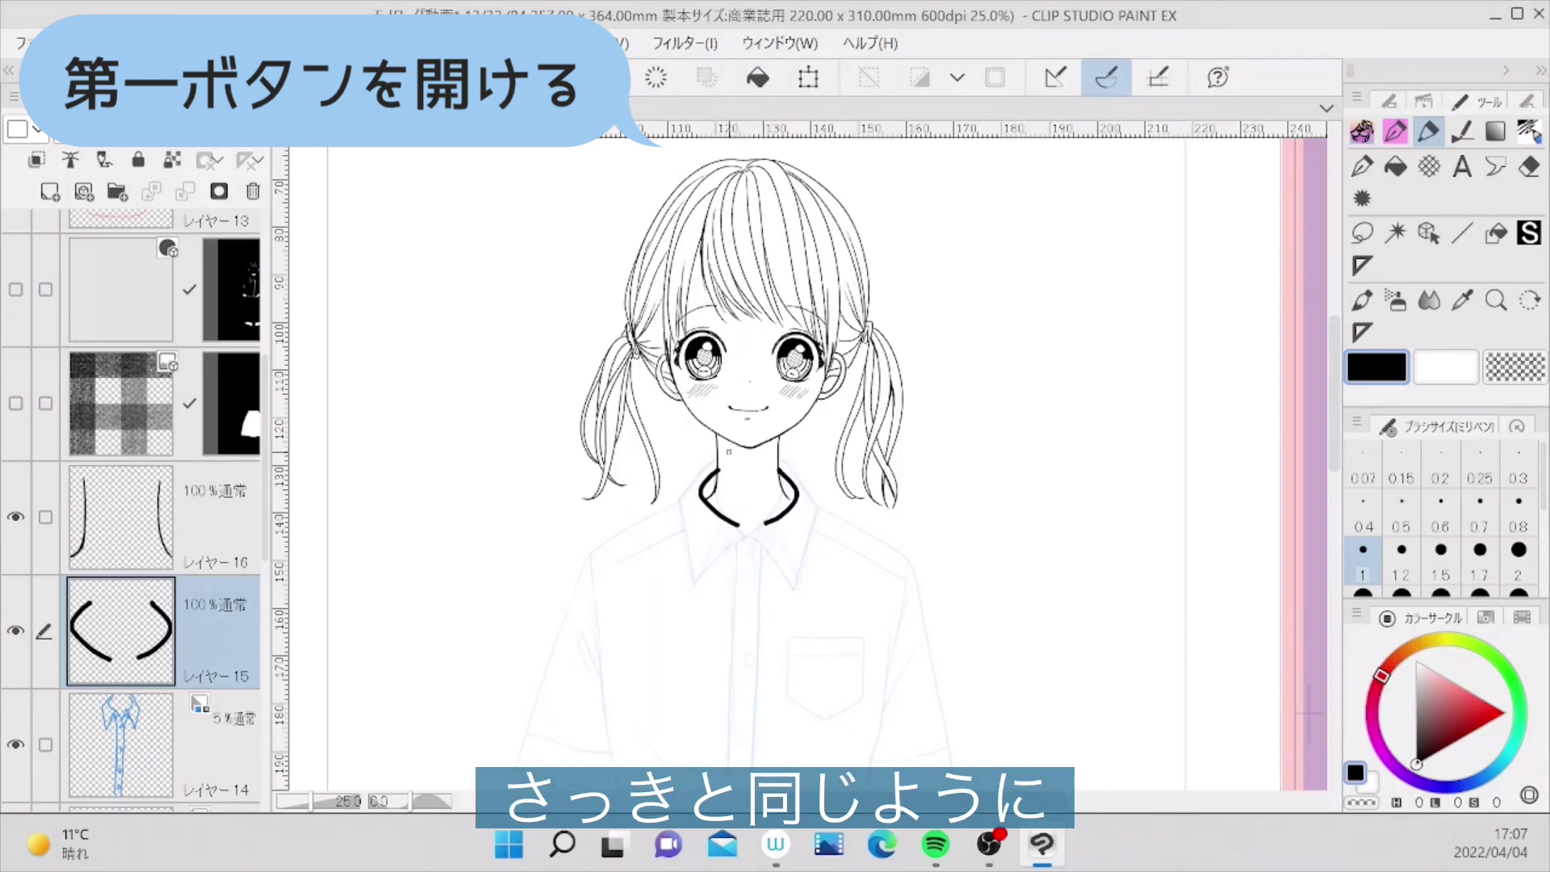
{"action": "left_click_drag", "start_coordinate": [719, 459], "coordinate": [675, 504]}
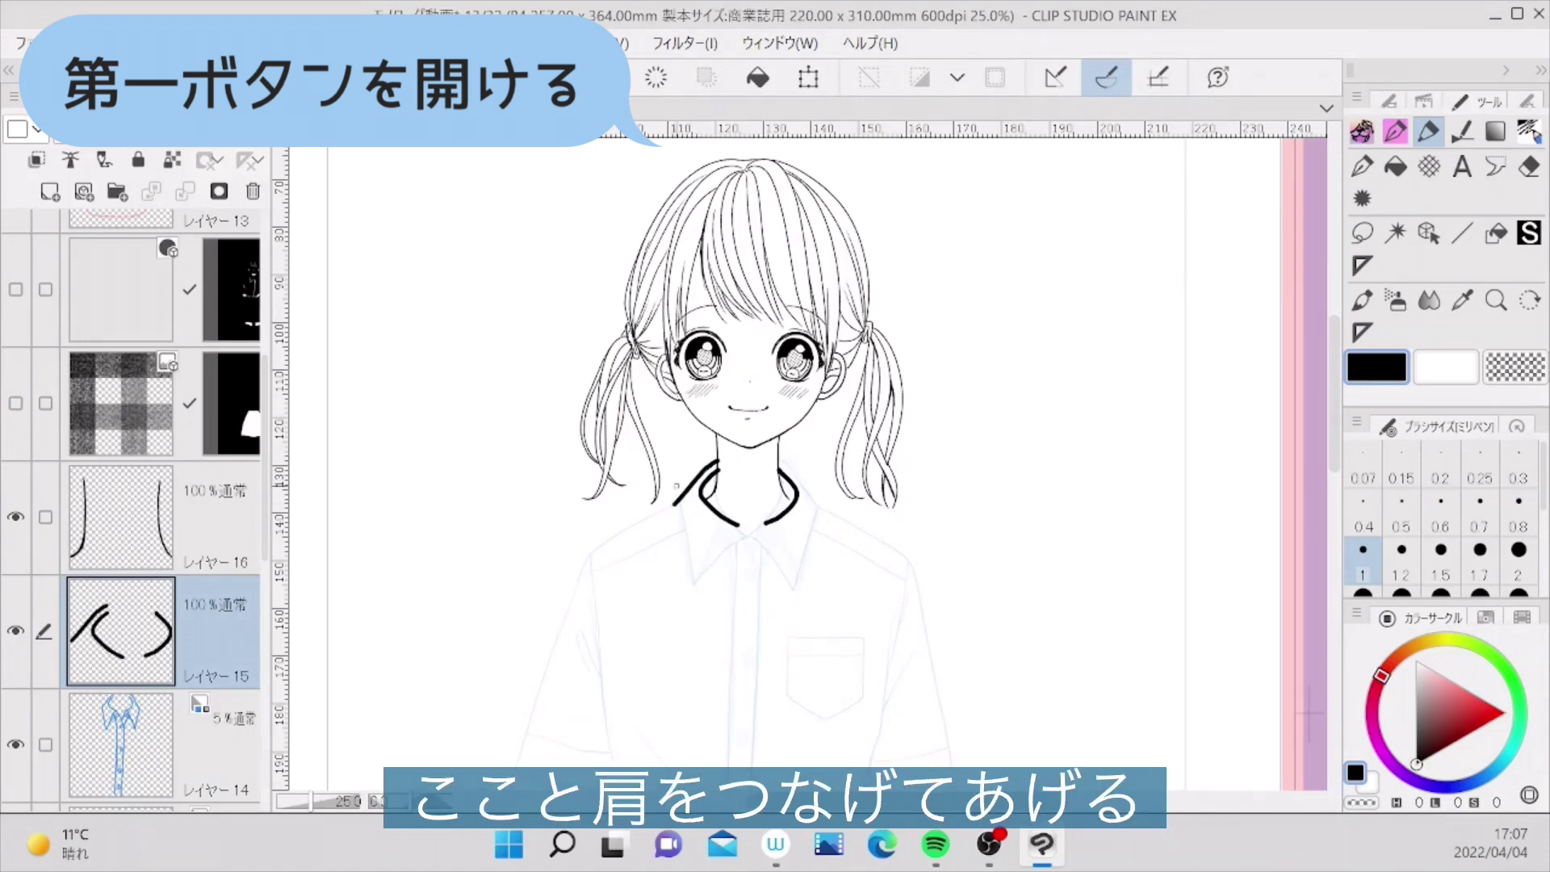
{"action": "left_click_drag", "start_coordinate": [781, 459], "coordinate": [819, 506]}
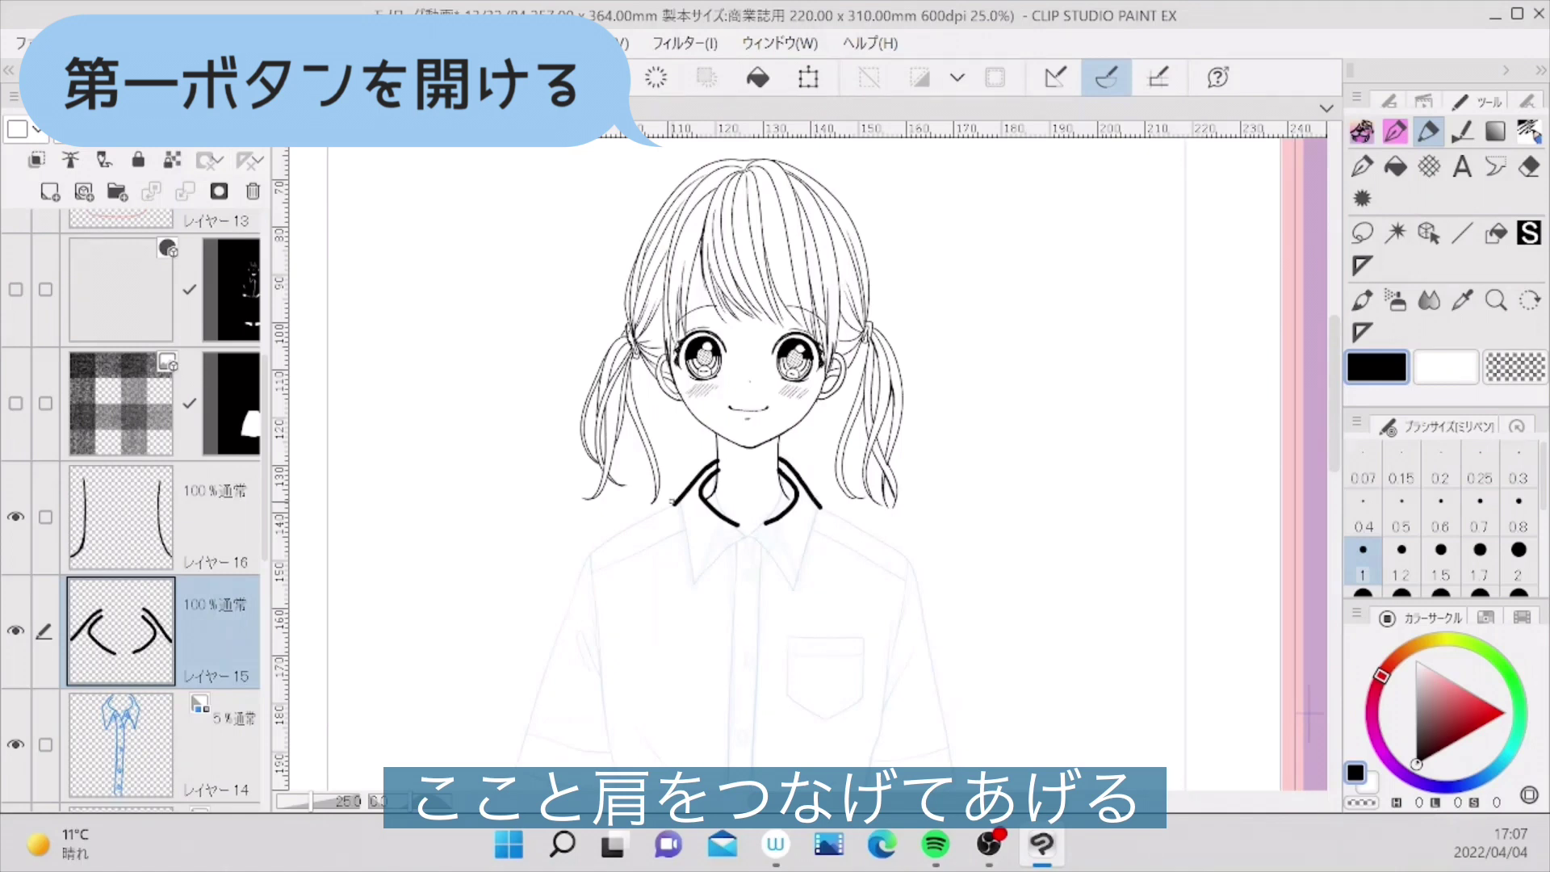
{"action": "mouse_move", "coordinate": [676, 504]}
{"action": "left_mouse_down"}
{"action": "mouse_move", "coordinate": [693, 594]}
{"action": "mouse_move", "coordinate": [719, 529]}
{"action": "mouse_move", "coordinate": [770, 524]}
{"action": "mouse_move", "coordinate": [797, 597]}
{"action": "mouse_move", "coordinate": [825, 505]}
{"action": "left_mouse_up"}
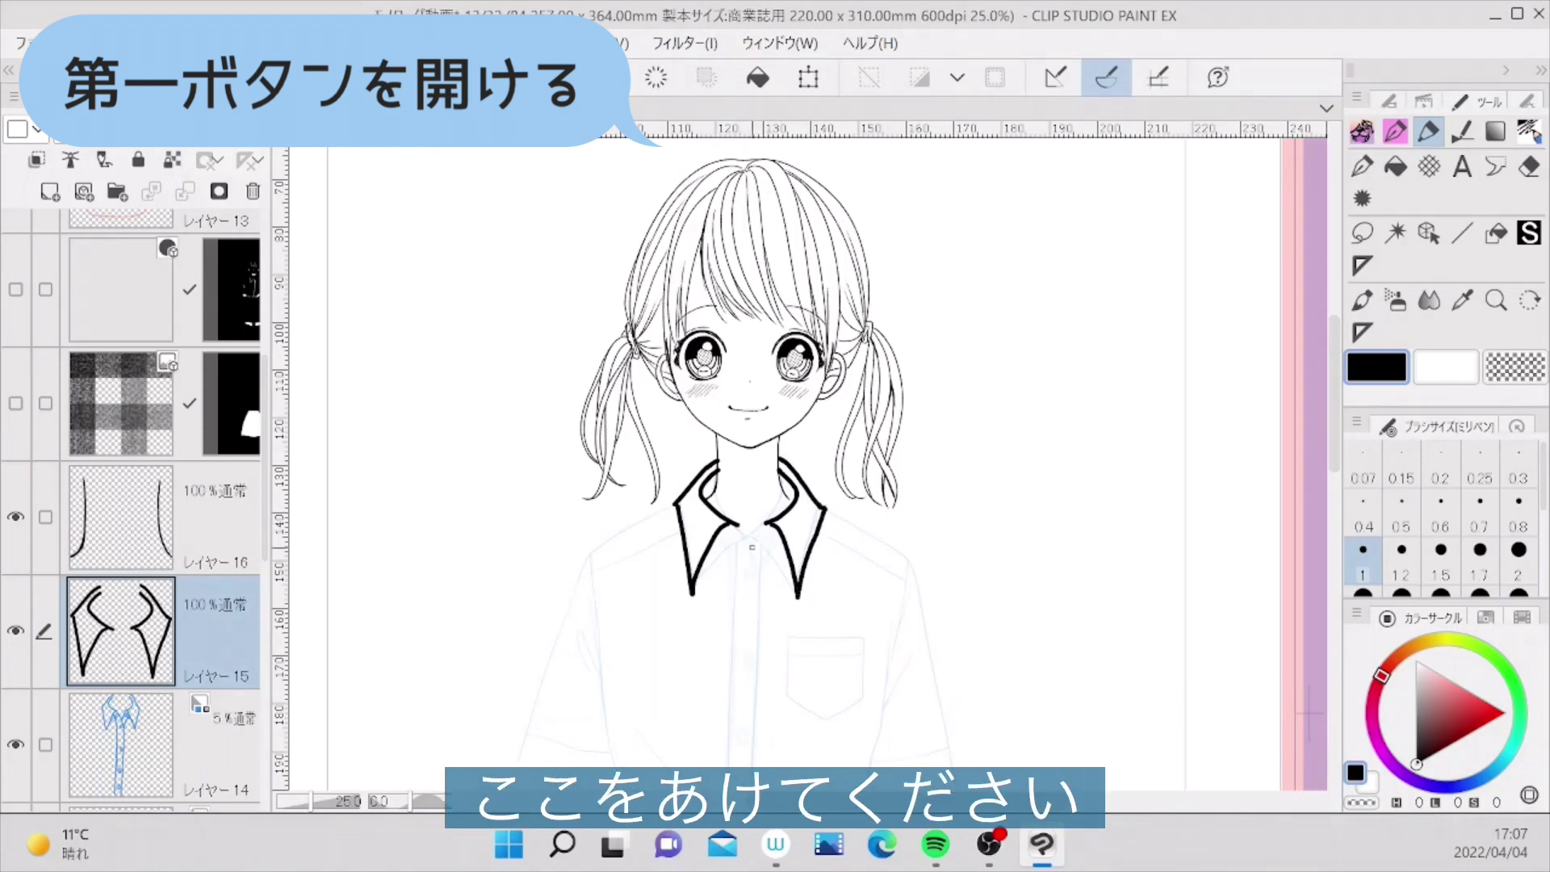
- Sketch the unbuttoned placket as two lines curving from the collar opening down to the waist, plus the short folded edge
{"action": "scroll", "coordinate": [750, 525], "scroll_direction": "down", "scroll_amount": 3}
{"action": "mouse_move", "coordinate": [737, 418]}
{"action": "left_mouse_down"}
{"action": "mouse_move", "coordinate": [759, 479]}
{"action": "mouse_move", "coordinate": [750, 727]}
{"action": "left_mouse_up"}
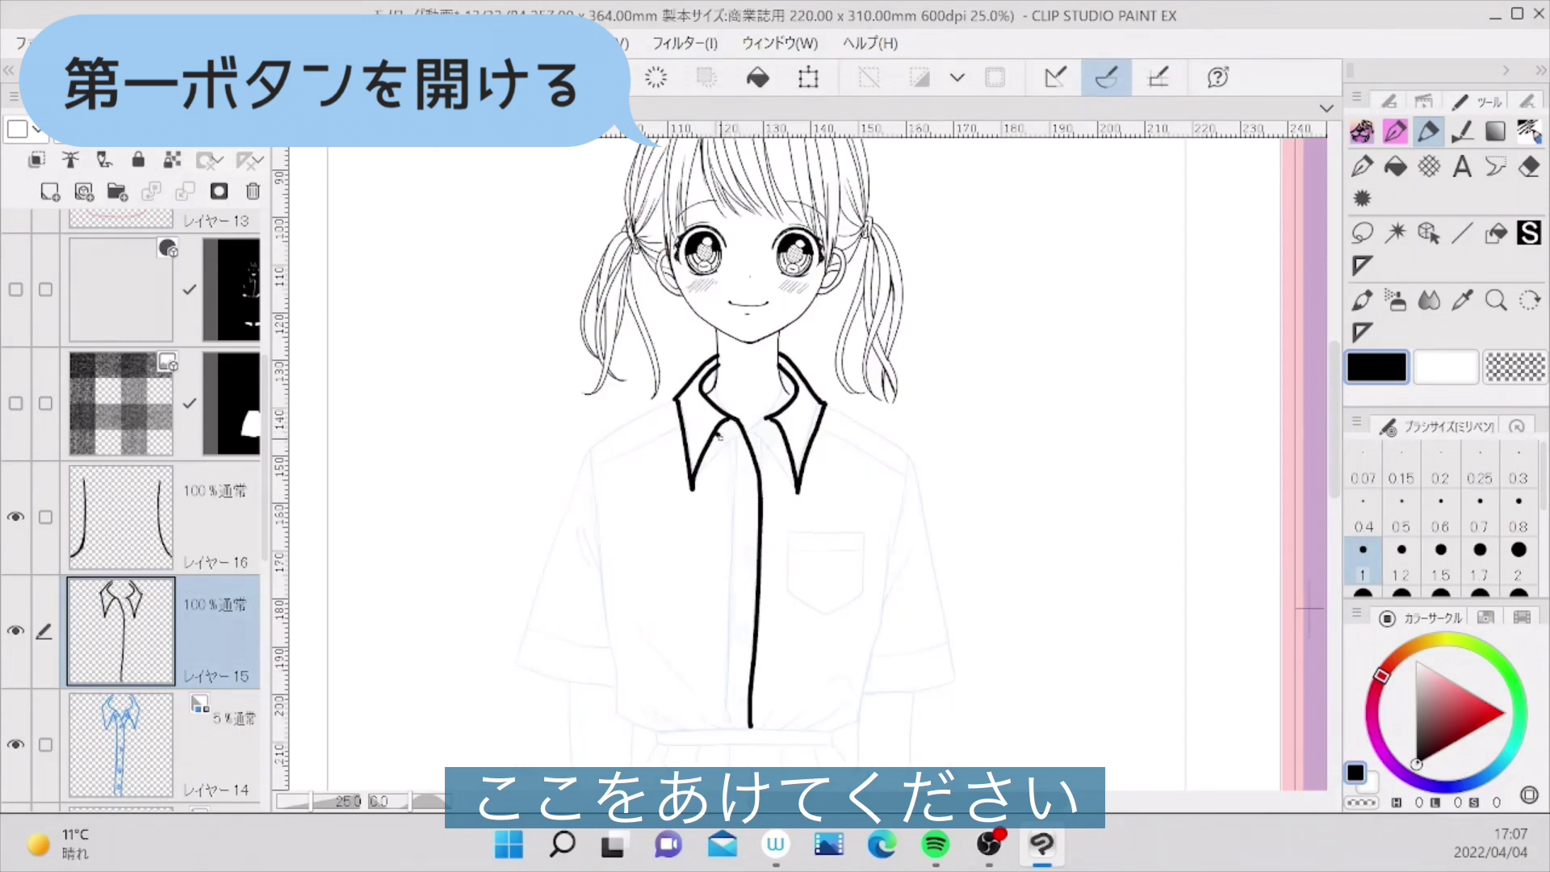
{"action": "mouse_move", "coordinate": [718, 436]}
{"action": "left_mouse_down"}
{"action": "mouse_move", "coordinate": [735, 551]}
{"action": "mouse_move", "coordinate": [728, 735]}
{"action": "left_mouse_up"}
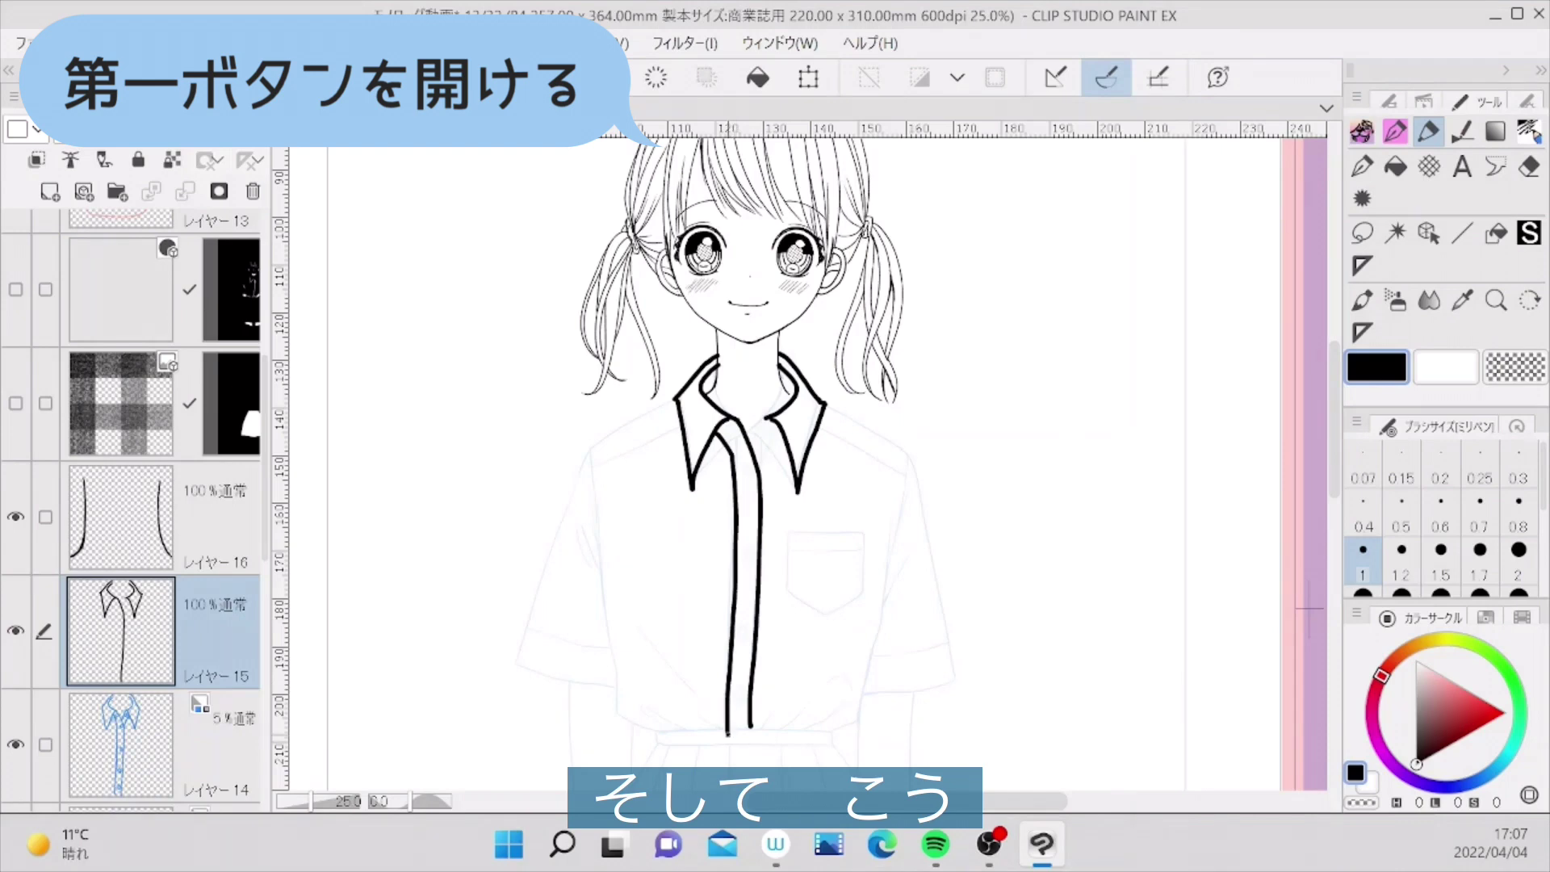
{"action": "left_click_drag", "start_coordinate": [768, 421], "coordinate": [754, 452]}
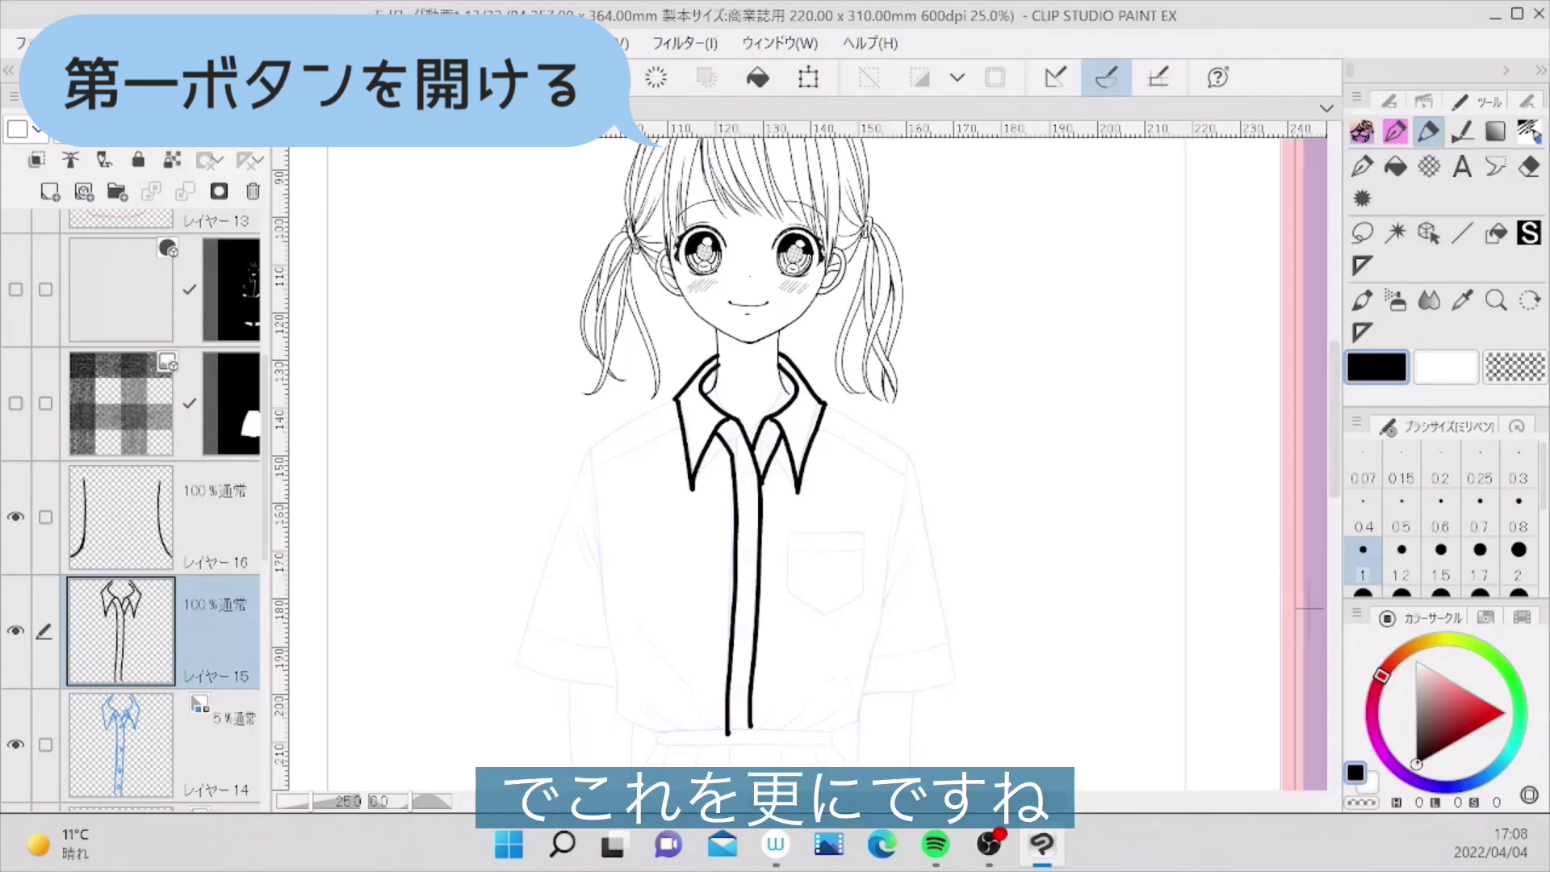
- Fade the thick collar sketch layer to 18% opacity and add a new layer above it
{"action": "left_click", "coordinate": [163, 129]}
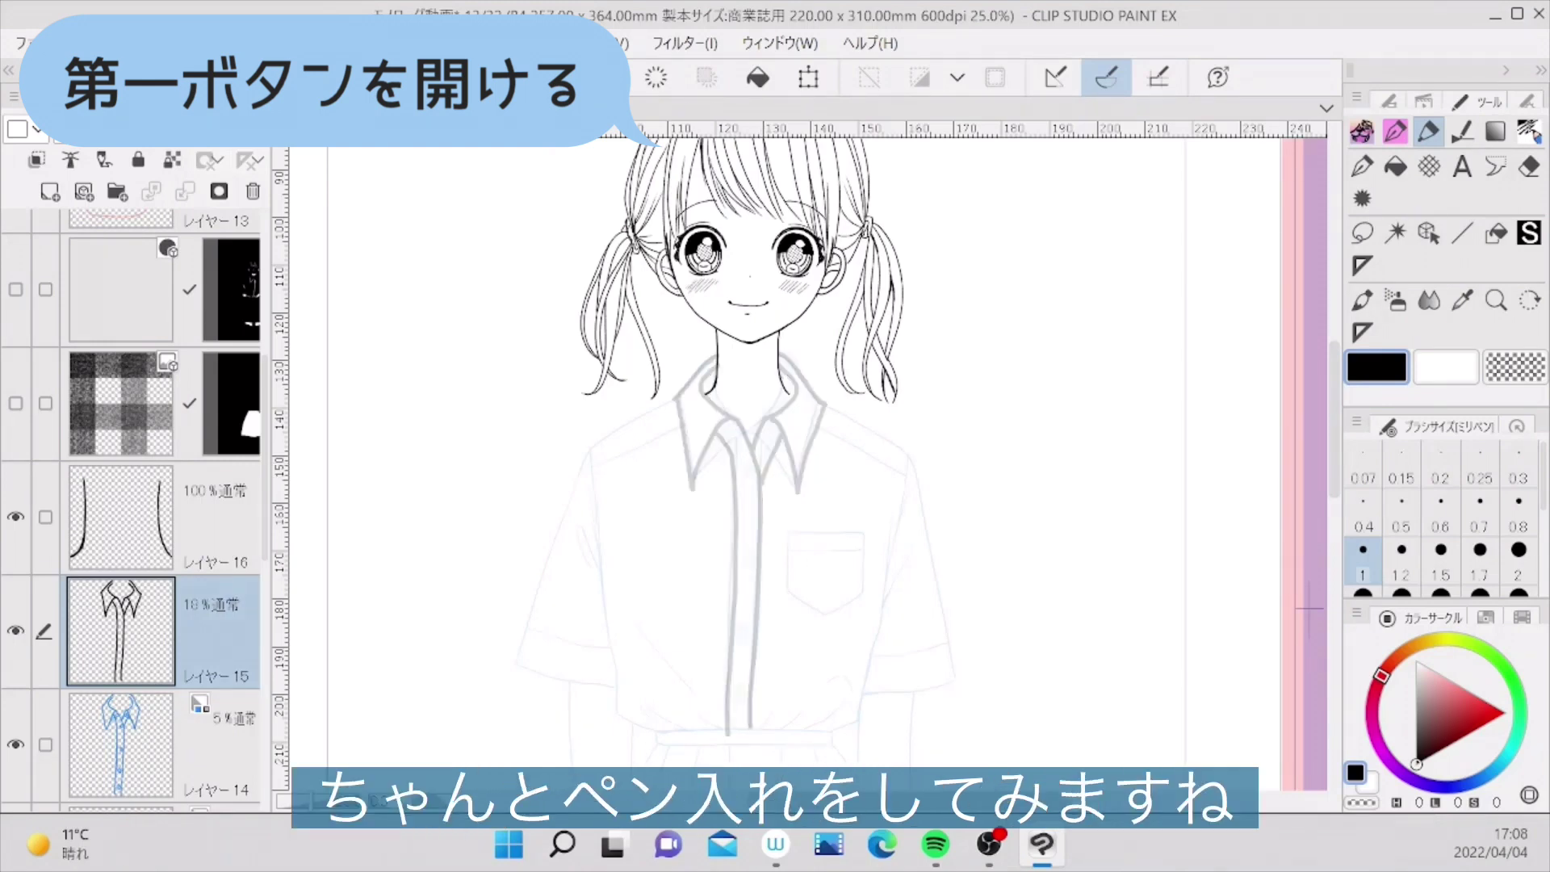
{"action": "left_click", "coordinate": [50, 191]}
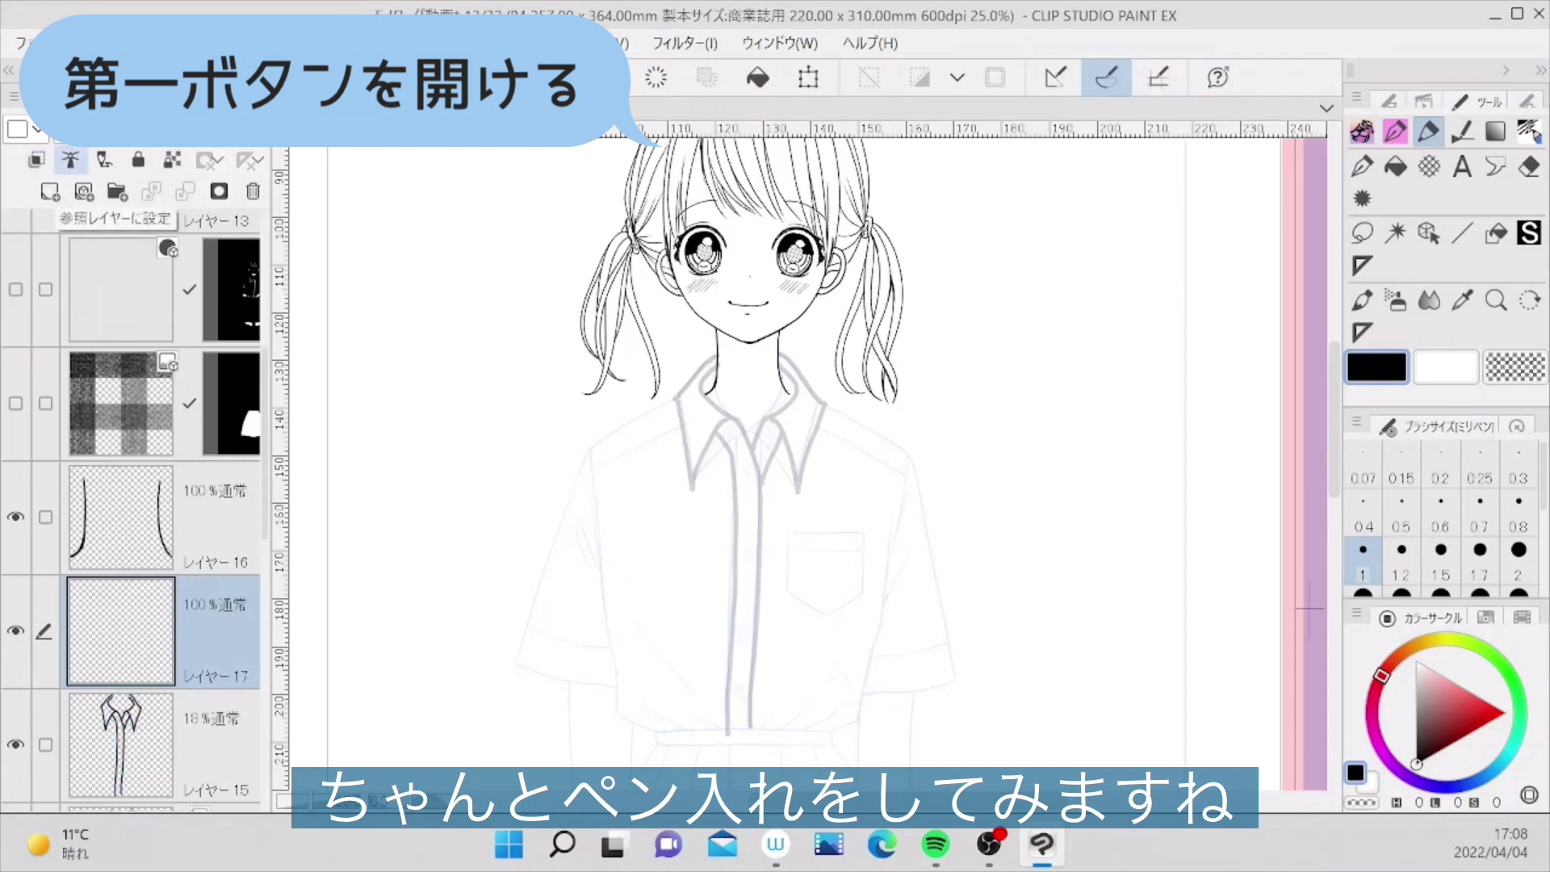
- Ink the opened collar and both curved placket edges over the faded sketch with the Real G-Pen at size 0.5
{"action": "left_click", "coordinate": [1363, 167]}
{"action": "left_click", "coordinate": [1402, 513]}
{"action": "scroll", "coordinate": [709, 374], "scroll_direction": "up", "scroll_amount": 2}
{"action": "left_click_drag", "start_coordinate": [721, 340], "coordinate": [642, 424]}
{"action": "left_click_drag", "start_coordinate": [642, 424], "coordinate": [672, 607]}
{"action": "left_click_drag", "start_coordinate": [672, 607], "coordinate": [766, 467]}
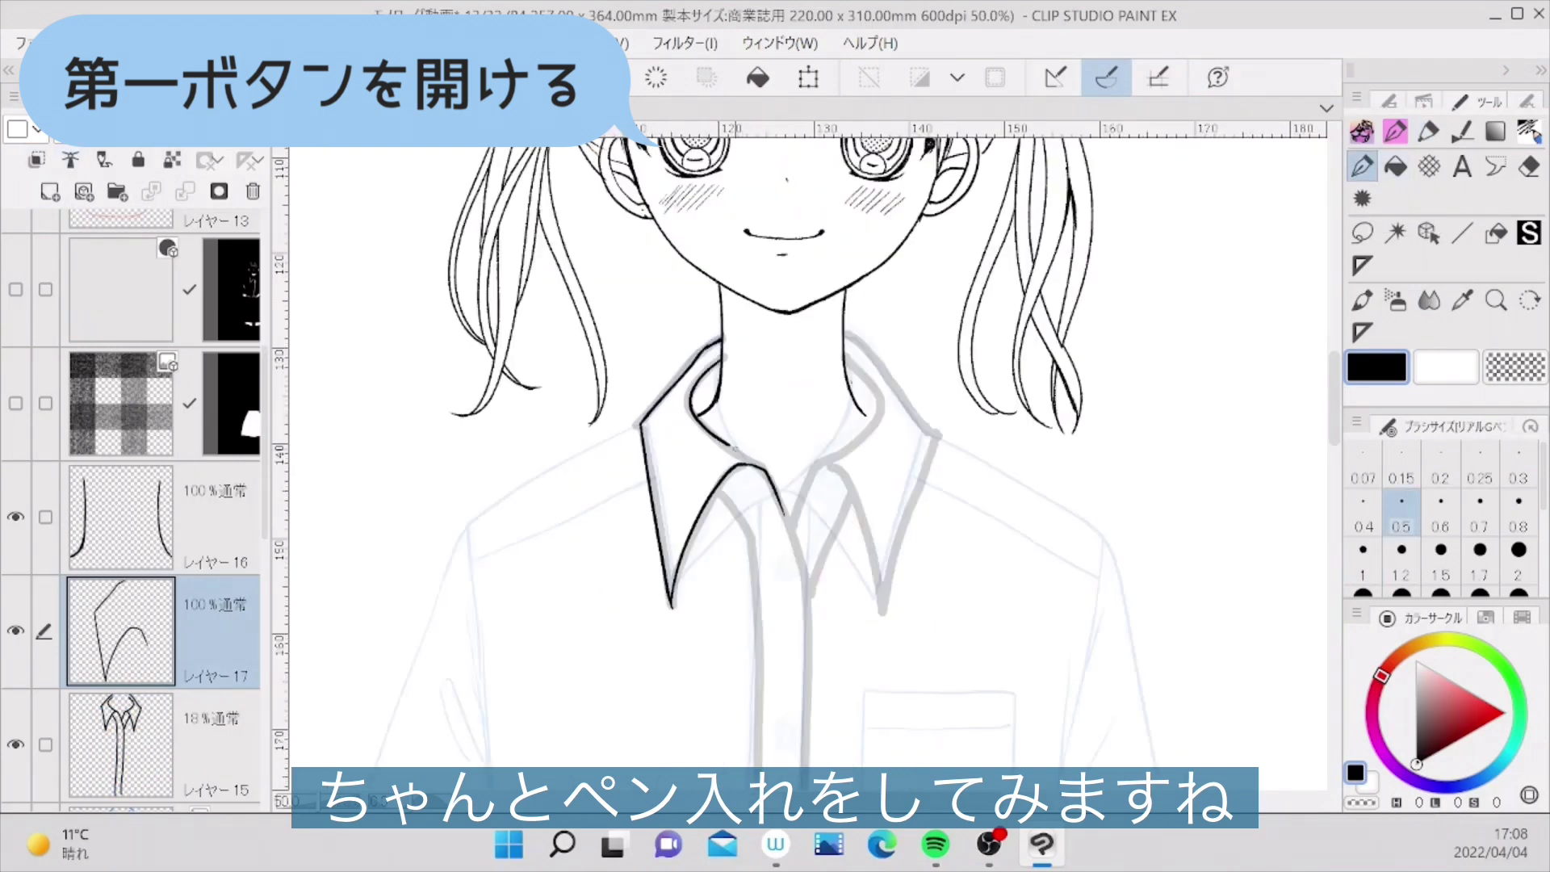
{"action": "left_click_drag", "start_coordinate": [721, 355], "coordinate": [766, 466]}
{"action": "left_click_drag", "start_coordinate": [845, 334], "coordinate": [929, 425]}
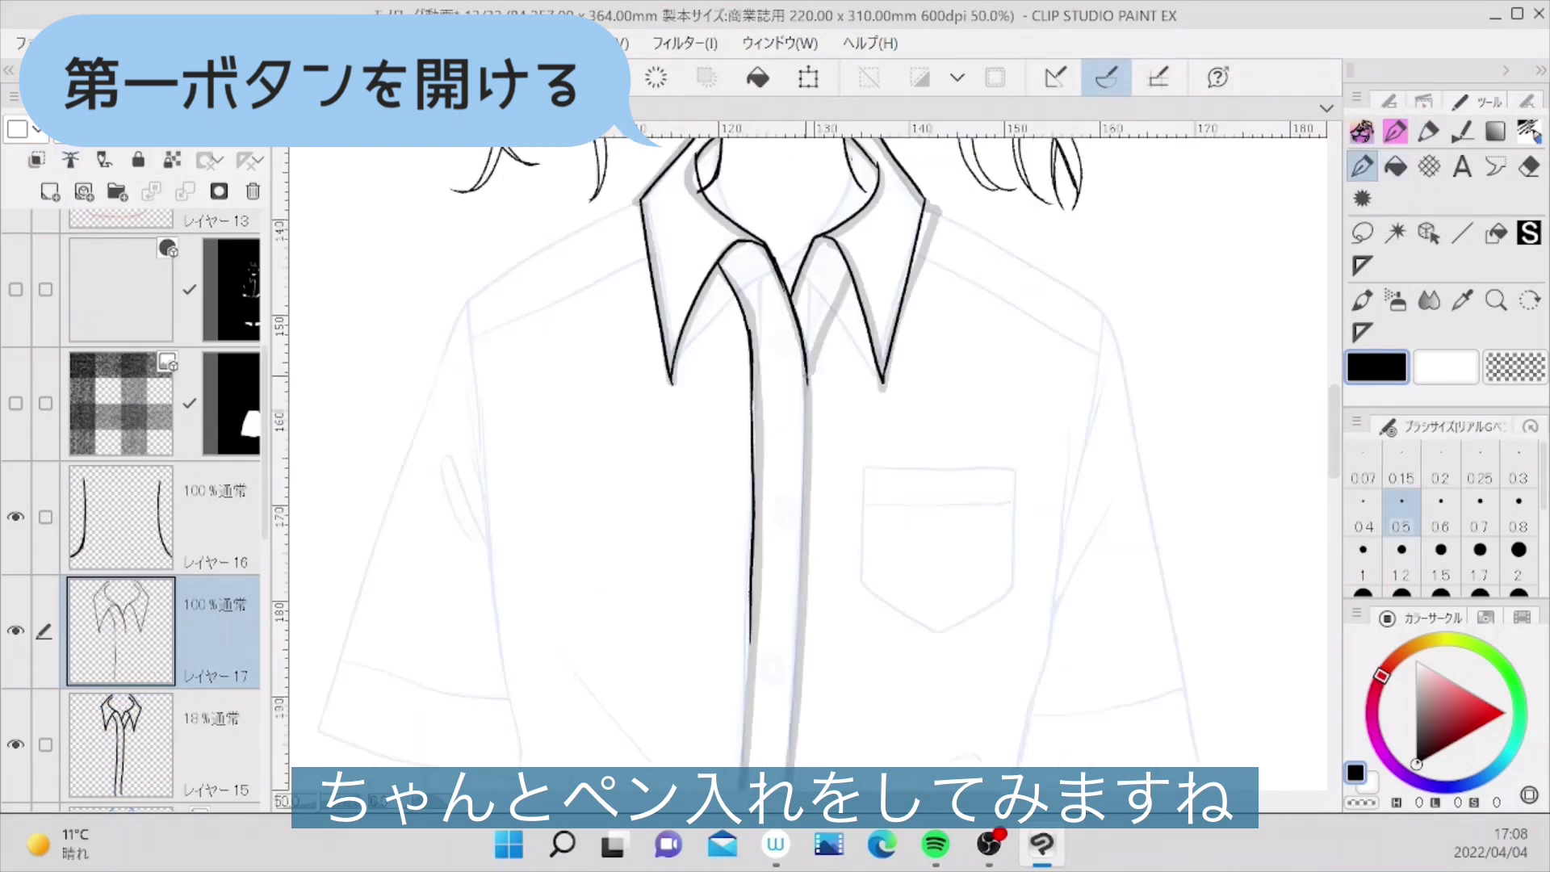
{"action": "scroll", "coordinate": [808, 452], "scroll_direction": "down", "scroll_amount": 1}
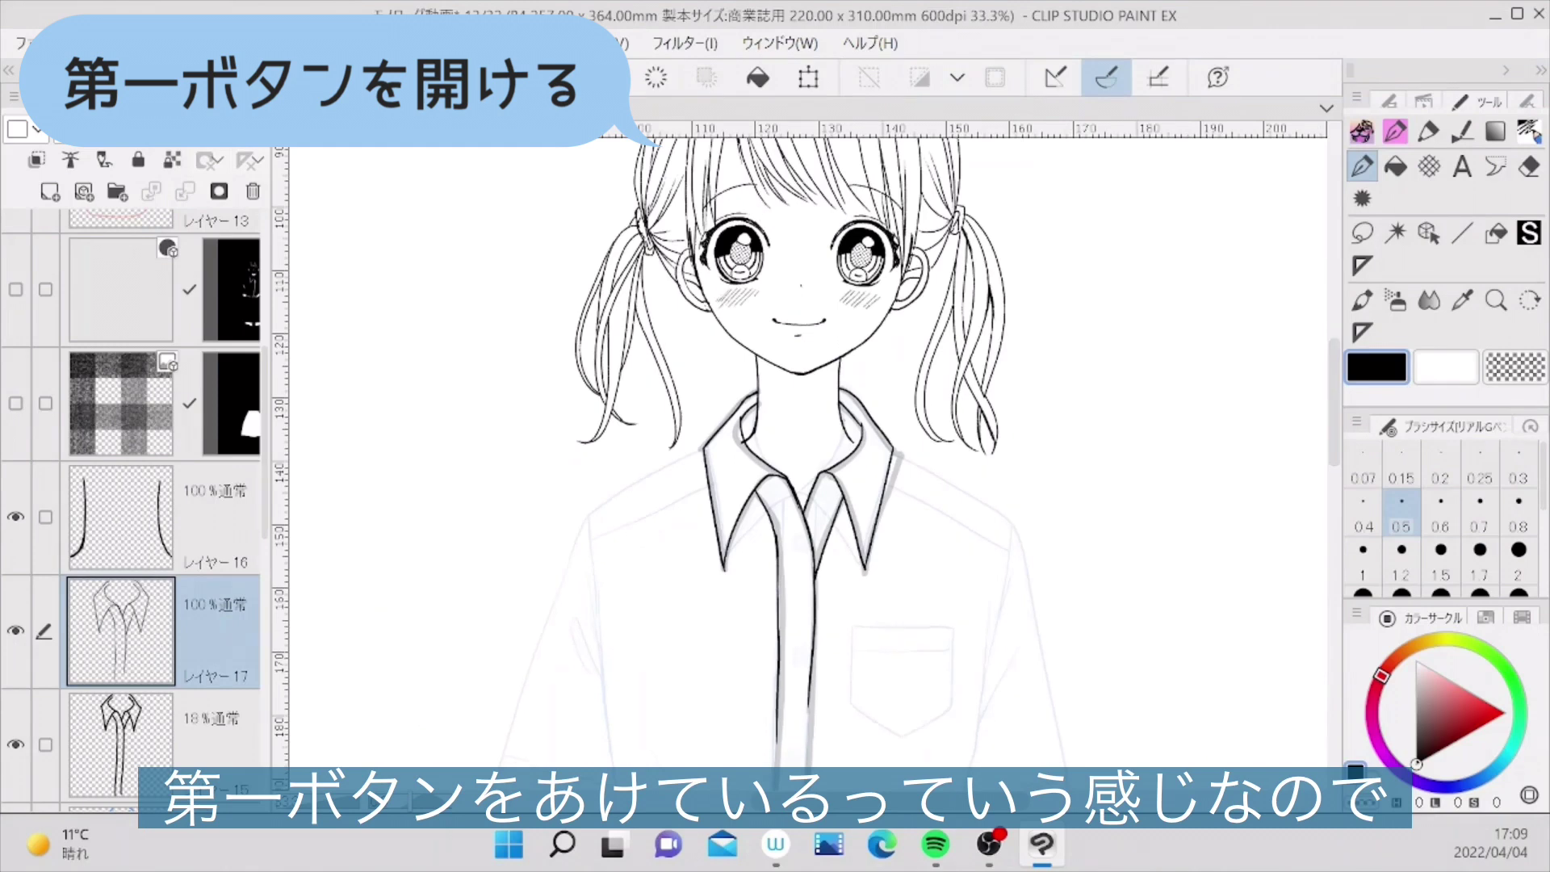
- Ink the round second button on the placket and a short slanted buttonhole on the opened collar band above it
{"action": "scroll", "coordinate": [830, 519], "scroll_direction": "up", "scroll_amount": 1}
{"action": "scroll", "coordinate": [810, 453], "scroll_direction": "up", "scroll_amount": 1}
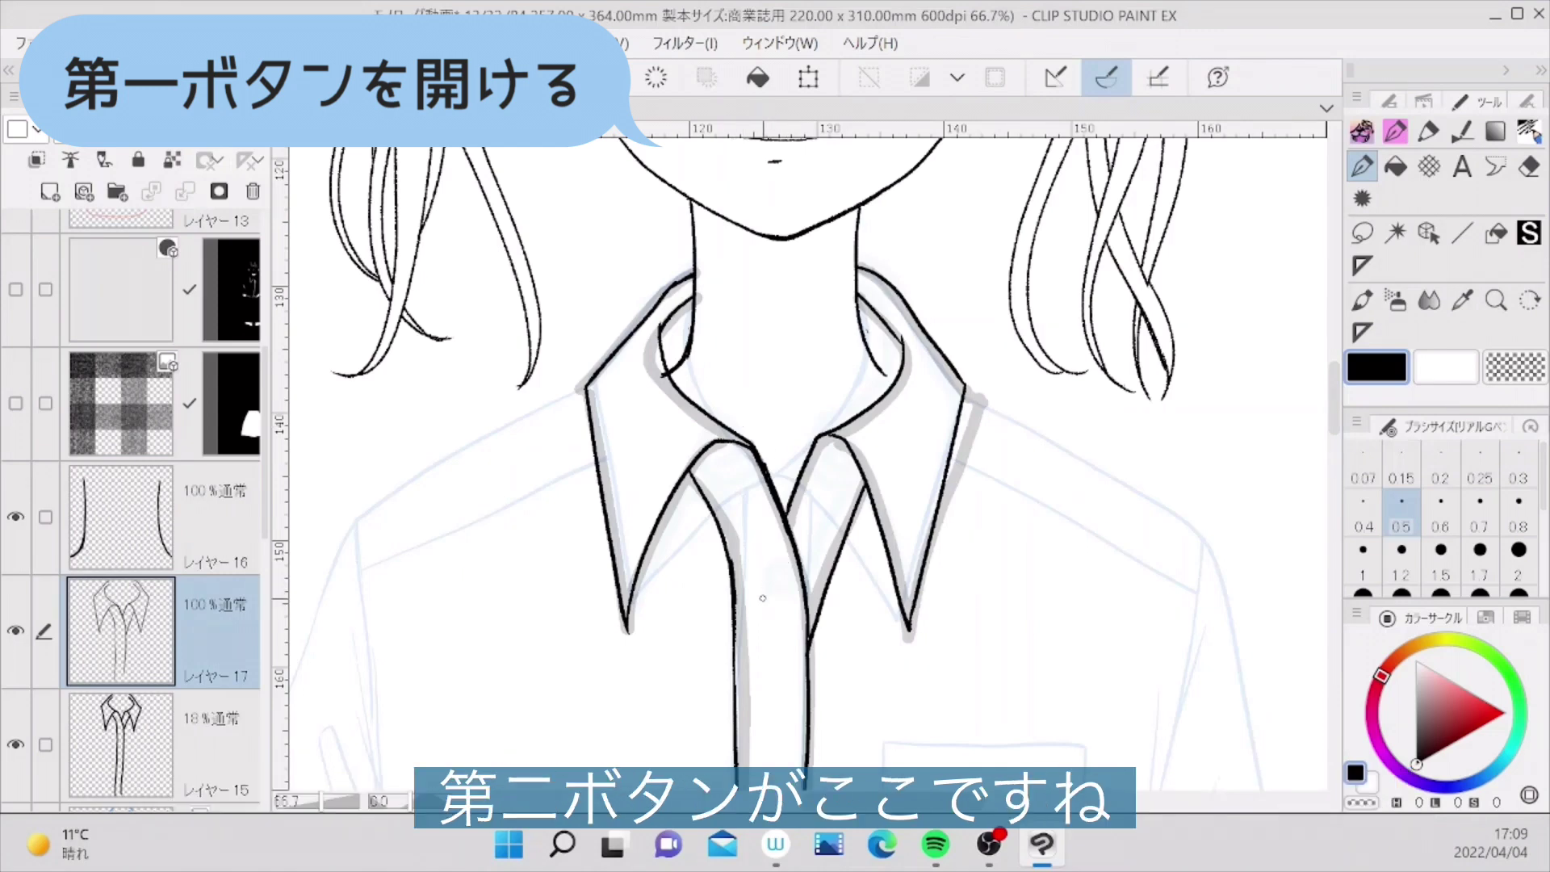
{"action": "mouse_move", "coordinate": [761, 607]}
{"action": "left_mouse_down"}
{"action": "mouse_move", "coordinate": [779, 585]}
{"action": "mouse_move", "coordinate": [780, 614]}
{"action": "mouse_move", "coordinate": [755, 614]}
{"action": "mouse_move", "coordinate": [759, 585]}
{"action": "mouse_move", "coordinate": [775, 598]}
{"action": "mouse_move", "coordinate": [766, 615]}
{"action": "mouse_move", "coordinate": [761, 589]}
{"action": "mouse_move", "coordinate": [785, 611]}
{"action": "left_mouse_up"}
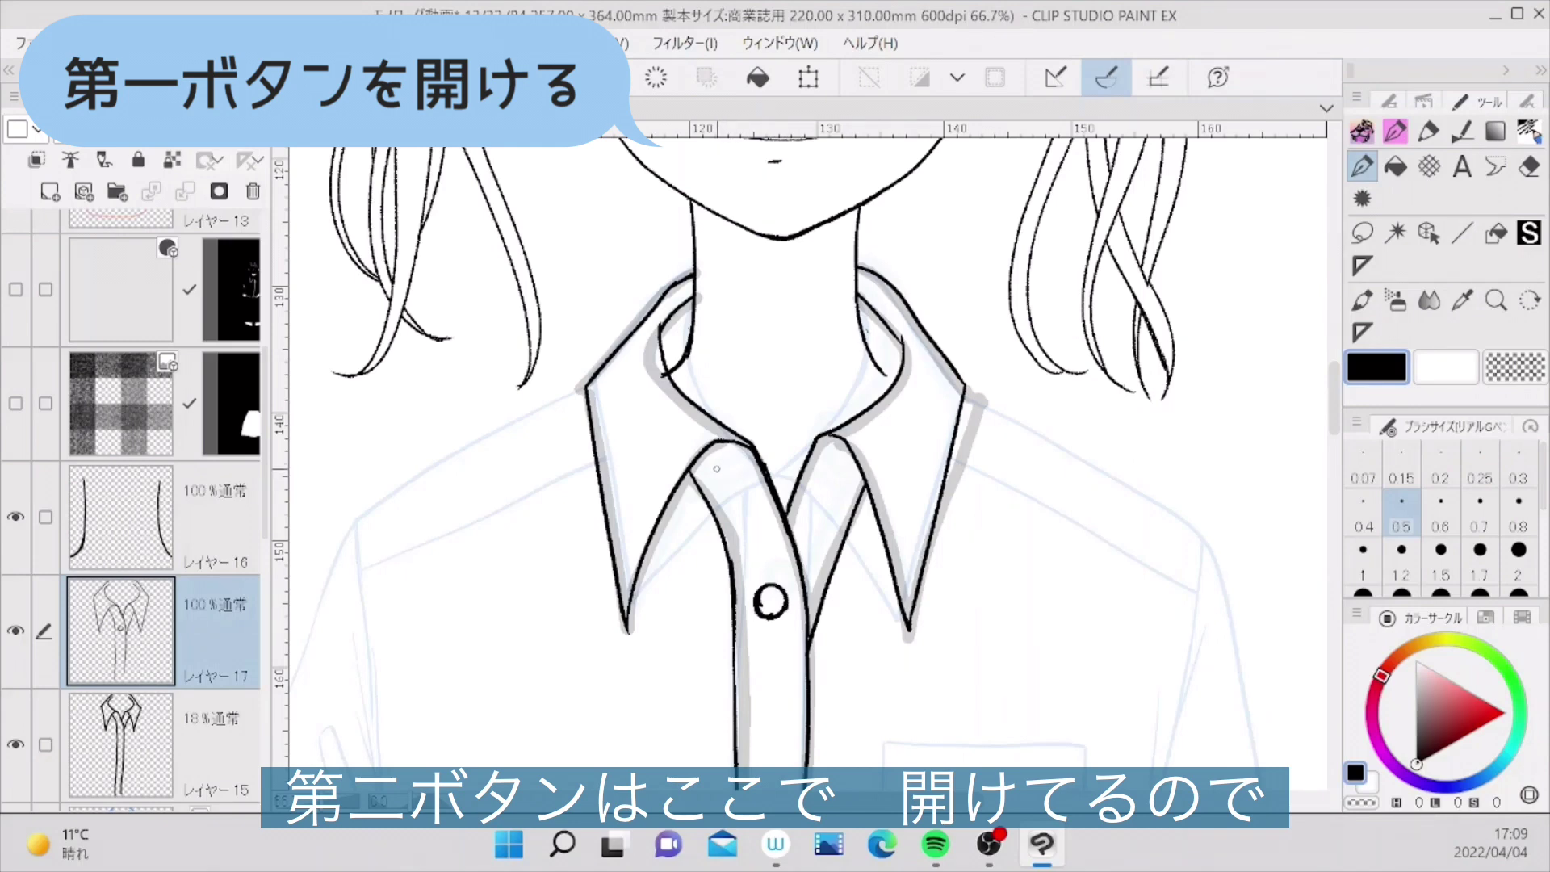
{"action": "left_click_drag", "start_coordinate": [718, 472], "coordinate": [738, 466]}
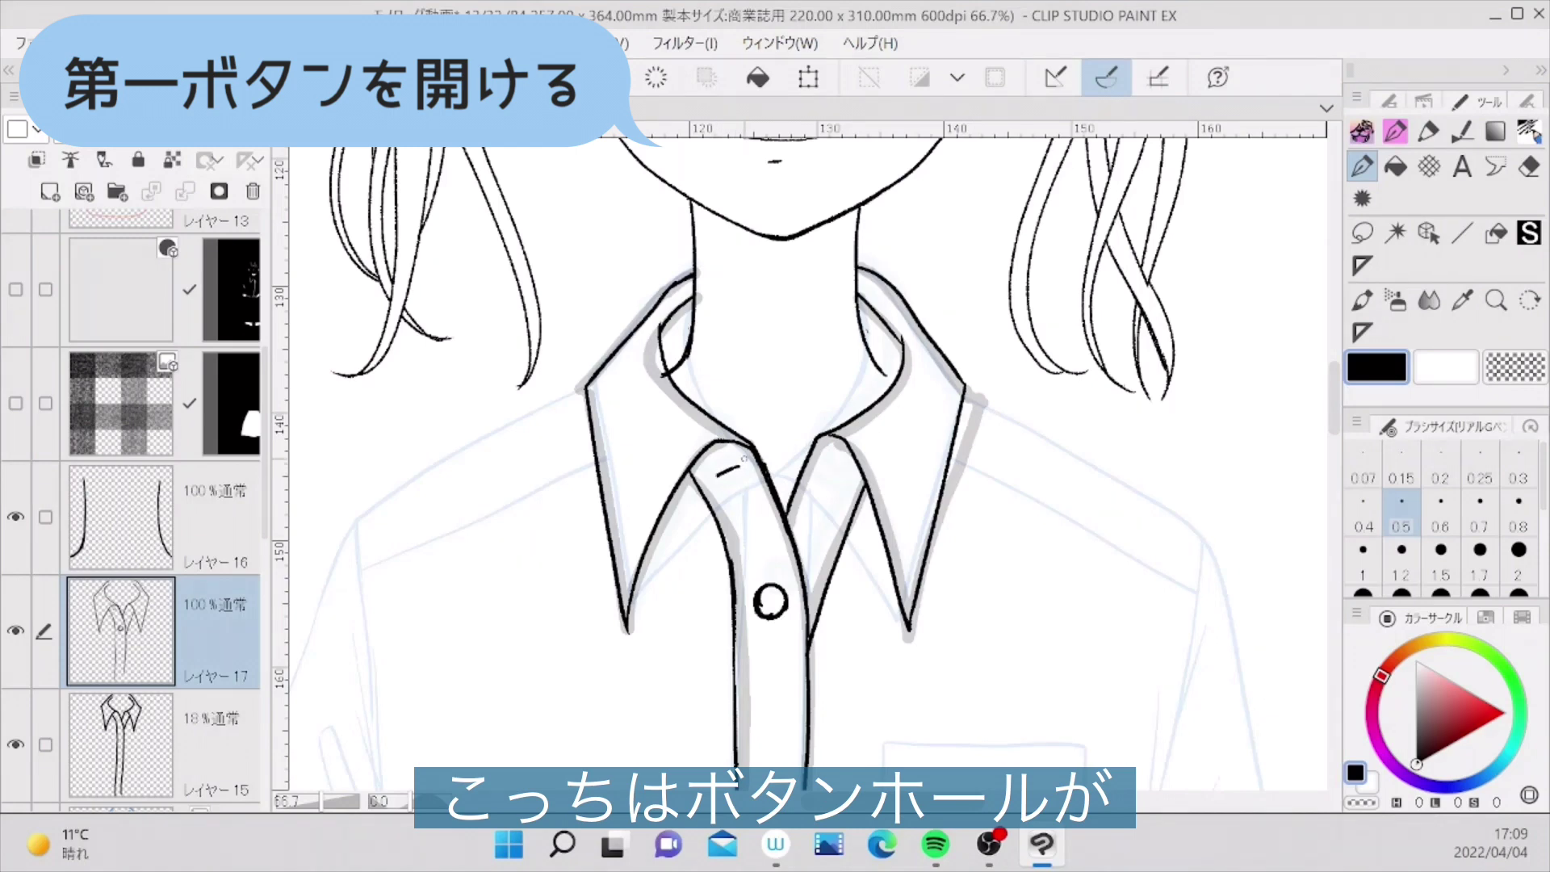
- Ink the undone top button on the band opposite the buttonhole, plus seam lines across both opened band ends
{"action": "scroll", "coordinate": [747, 420], "scroll_direction": "up", "scroll_amount": 2}
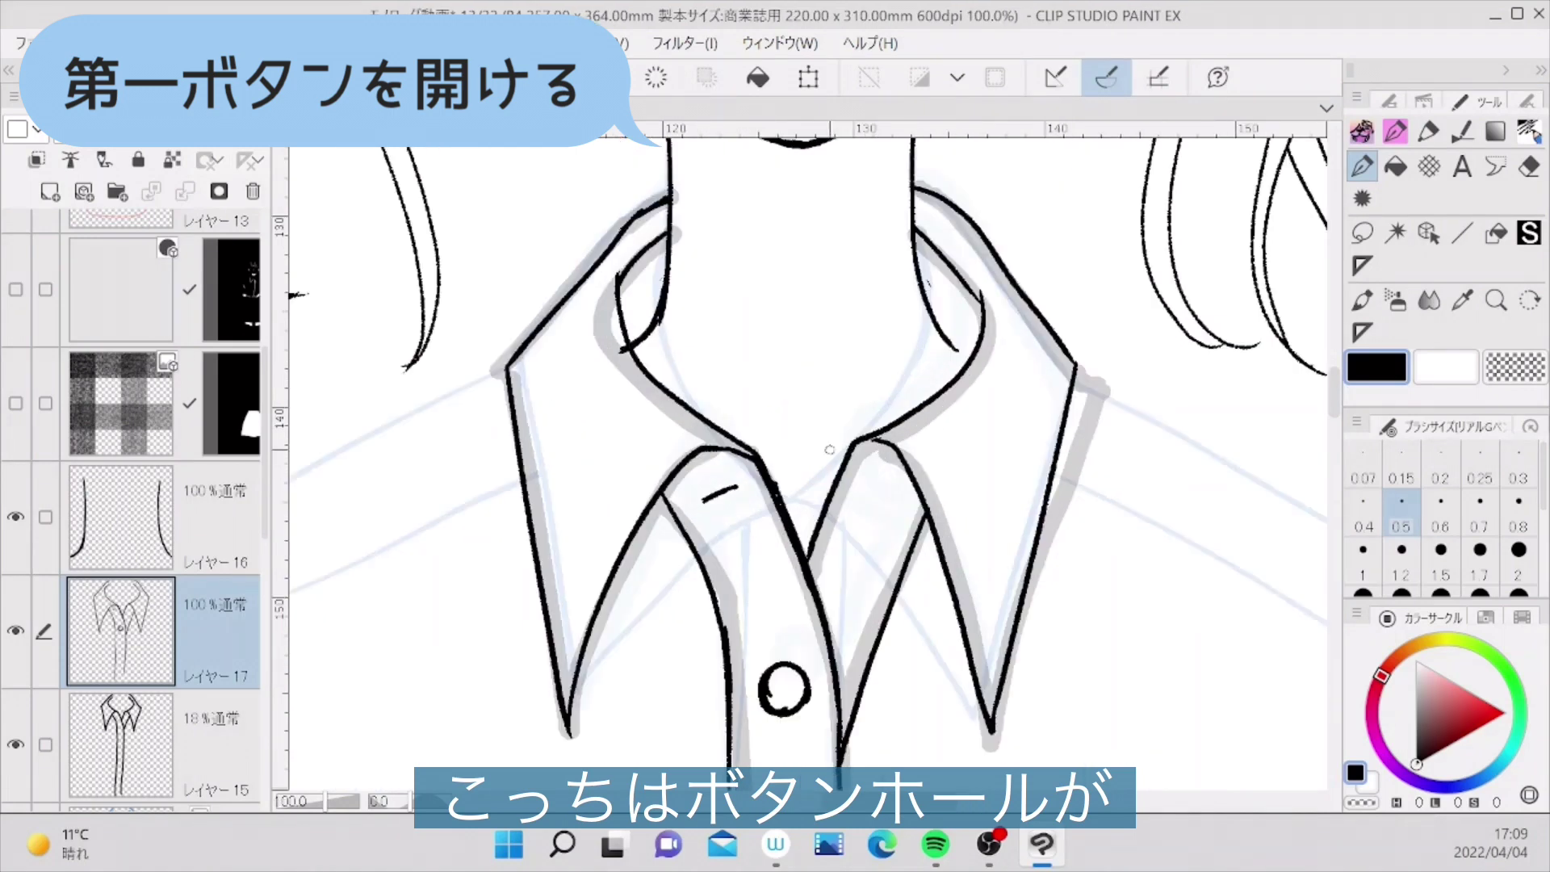
{"action": "mouse_move", "coordinate": [873, 514]}
{"action": "left_mouse_down"}
{"action": "mouse_move", "coordinate": [861, 485]}
{"action": "mouse_move", "coordinate": [899, 494]}
{"action": "mouse_move", "coordinate": [881, 519]}
{"action": "left_mouse_up"}
{"action": "scroll", "coordinate": [867, 507], "scroll_direction": "down", "scroll_amount": 2}
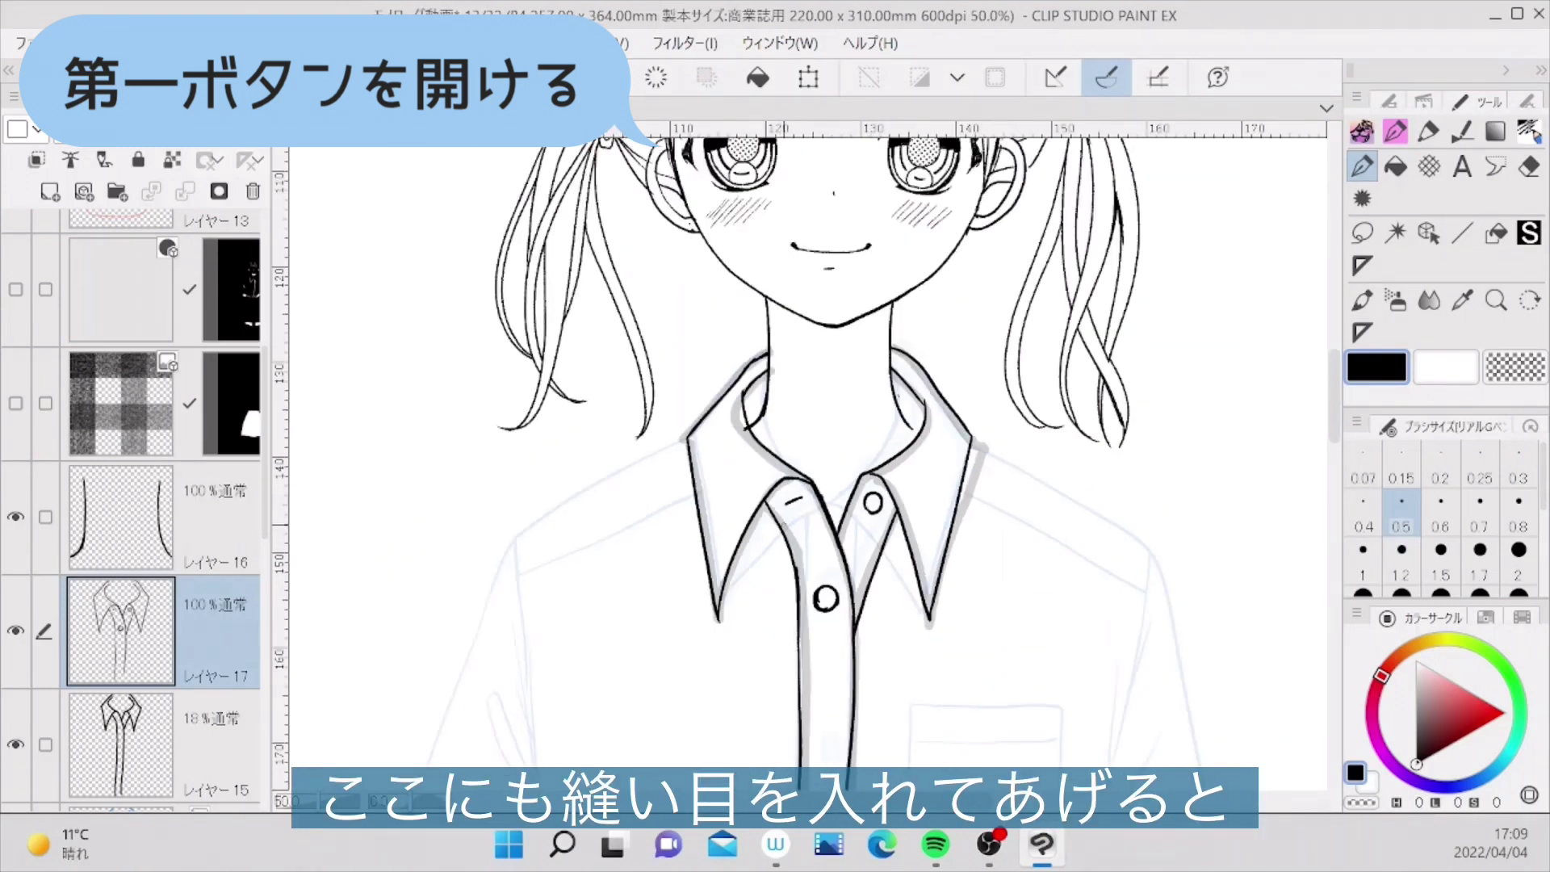
{"action": "mouse_move", "coordinate": [782, 525]}
{"action": "left_mouse_down"}
{"action": "mouse_move", "coordinate": [819, 511]}
{"action": "mouse_move", "coordinate": [890, 529]}
{"action": "left_mouse_up"}
{"action": "scroll", "coordinate": [874, 499], "scroll_direction": "down", "scroll_amount": 2}
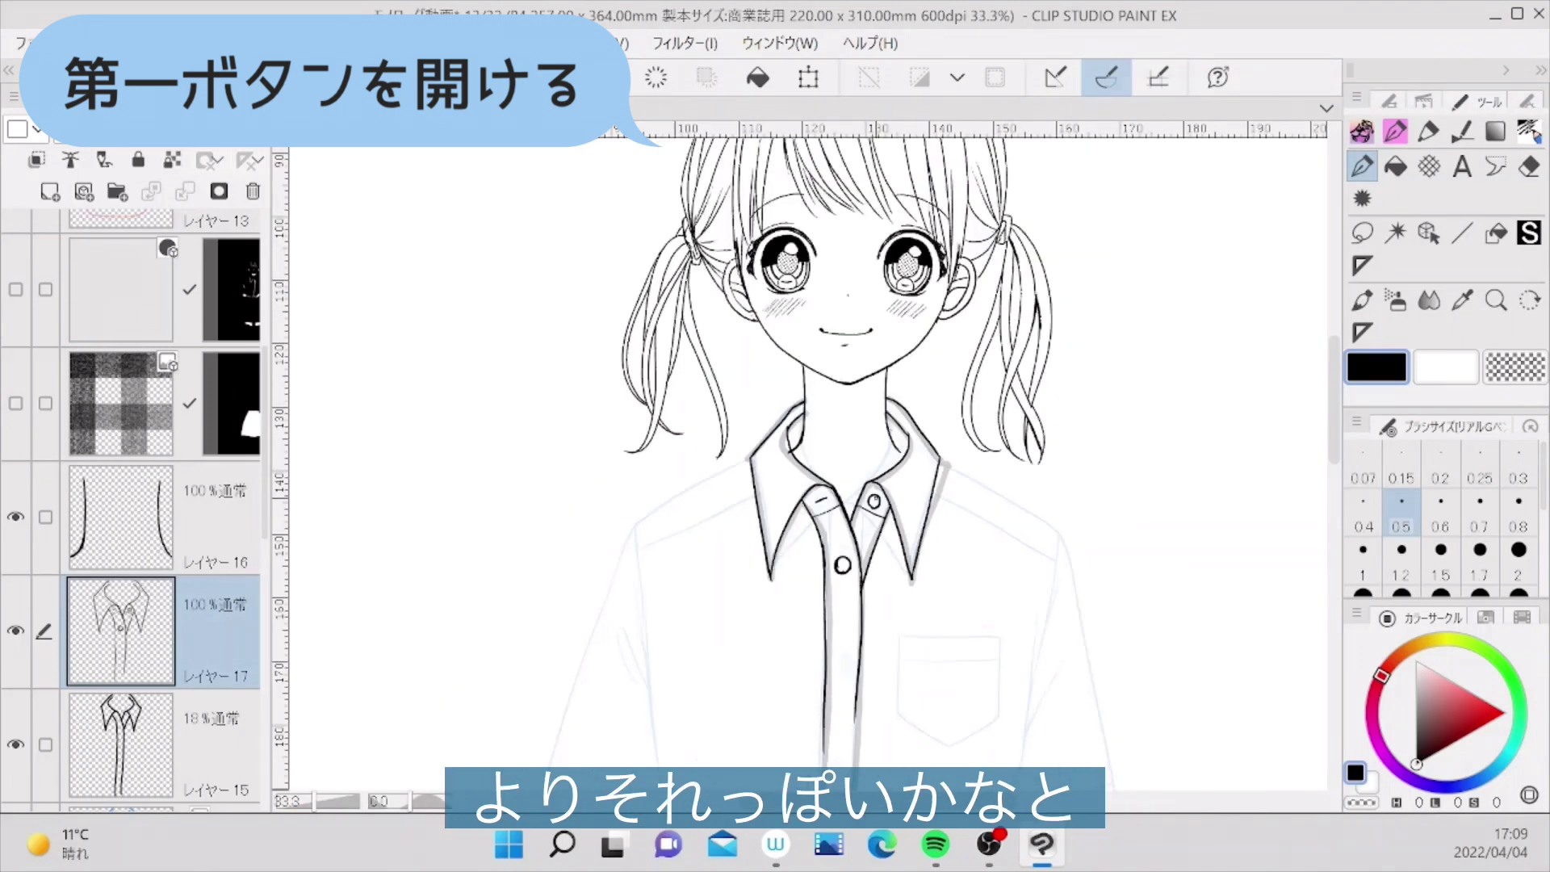
- Ink two more round buttons down the placket below the second button
{"action": "left_click_drag", "start_coordinate": [1334, 367], "coordinate": [1333, 404]}
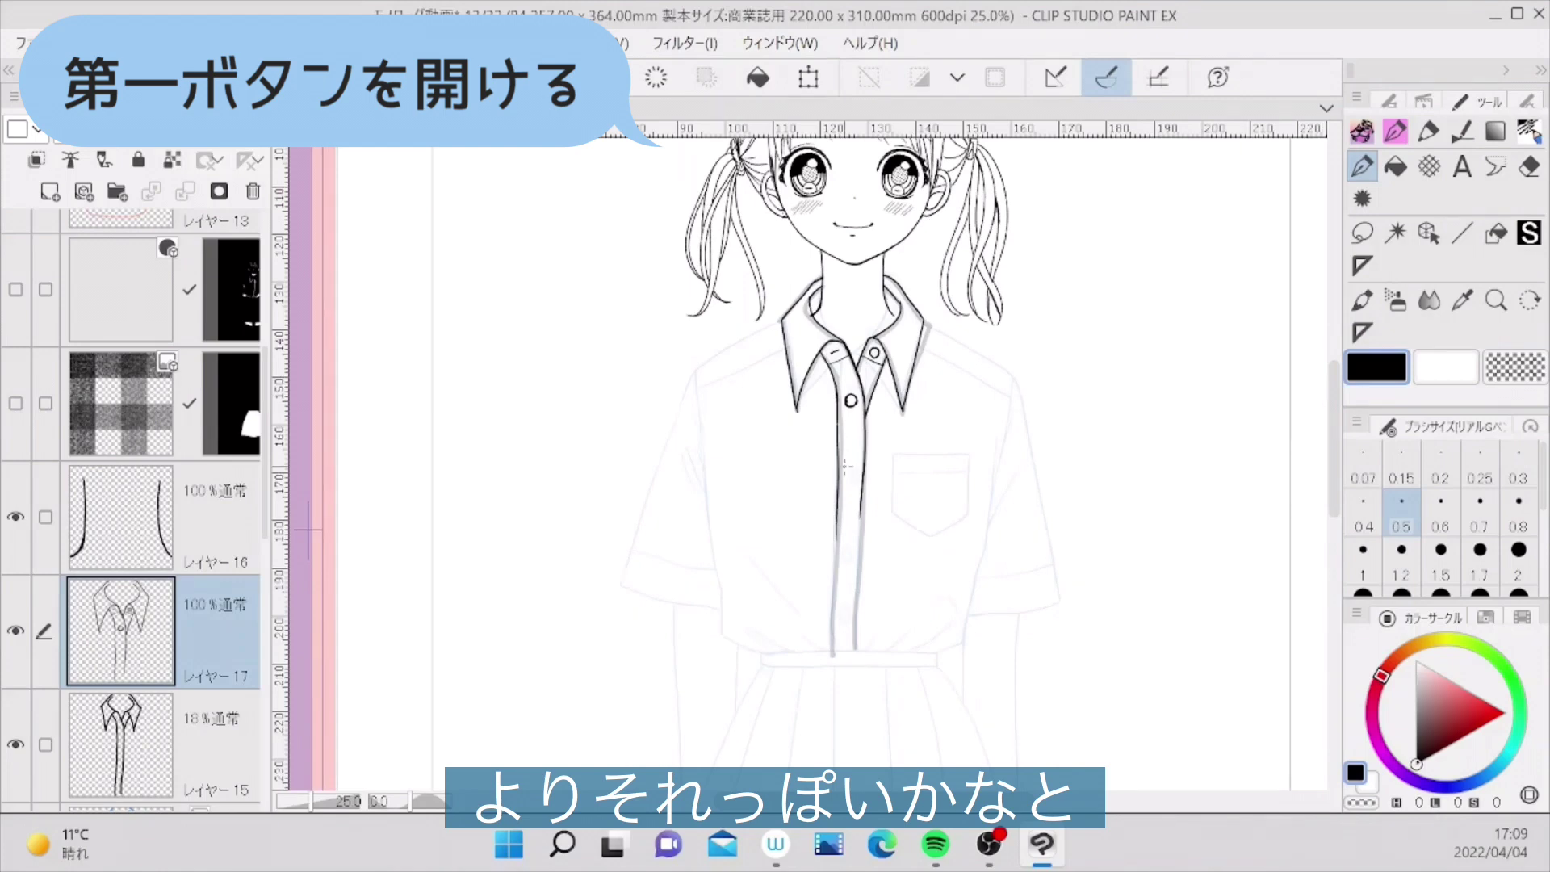
{"action": "scroll", "coordinate": [844, 477], "scroll_direction": "up", "scroll_amount": 2}
{"action": "mouse_move", "coordinate": [842, 483]}
{"action": "left_mouse_down"}
{"action": "mouse_move", "coordinate": [863, 494]}
{"action": "mouse_move", "coordinate": [847, 502]}
{"action": "left_mouse_up"}
{"action": "left_click_drag", "start_coordinate": [844, 625], "coordinate": [848, 648]}
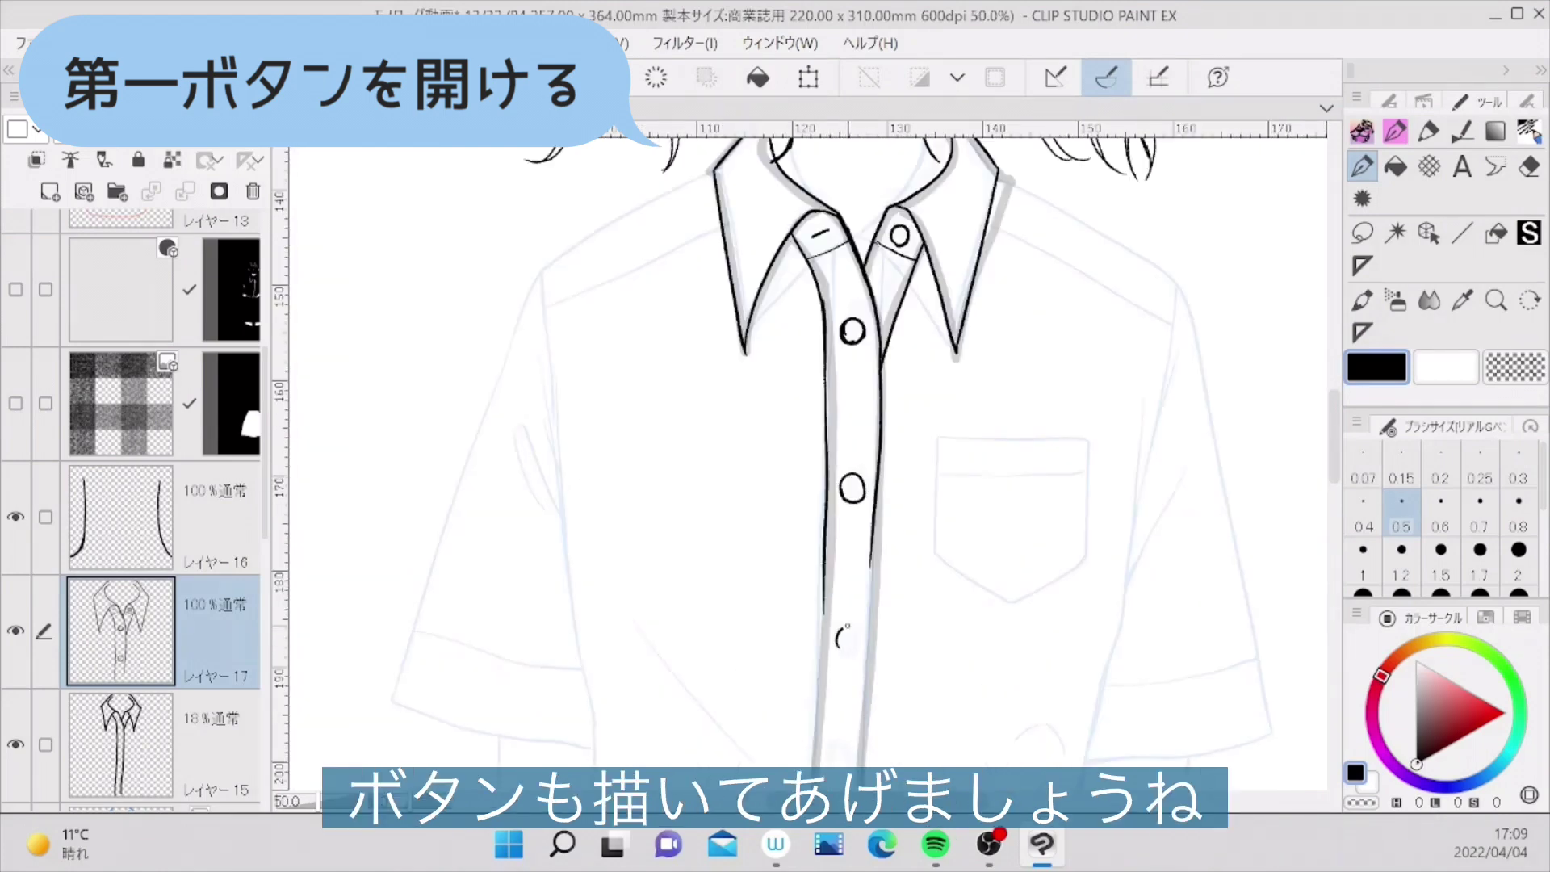
{"action": "left_click_drag", "start_coordinate": [848, 648], "coordinate": [856, 626]}
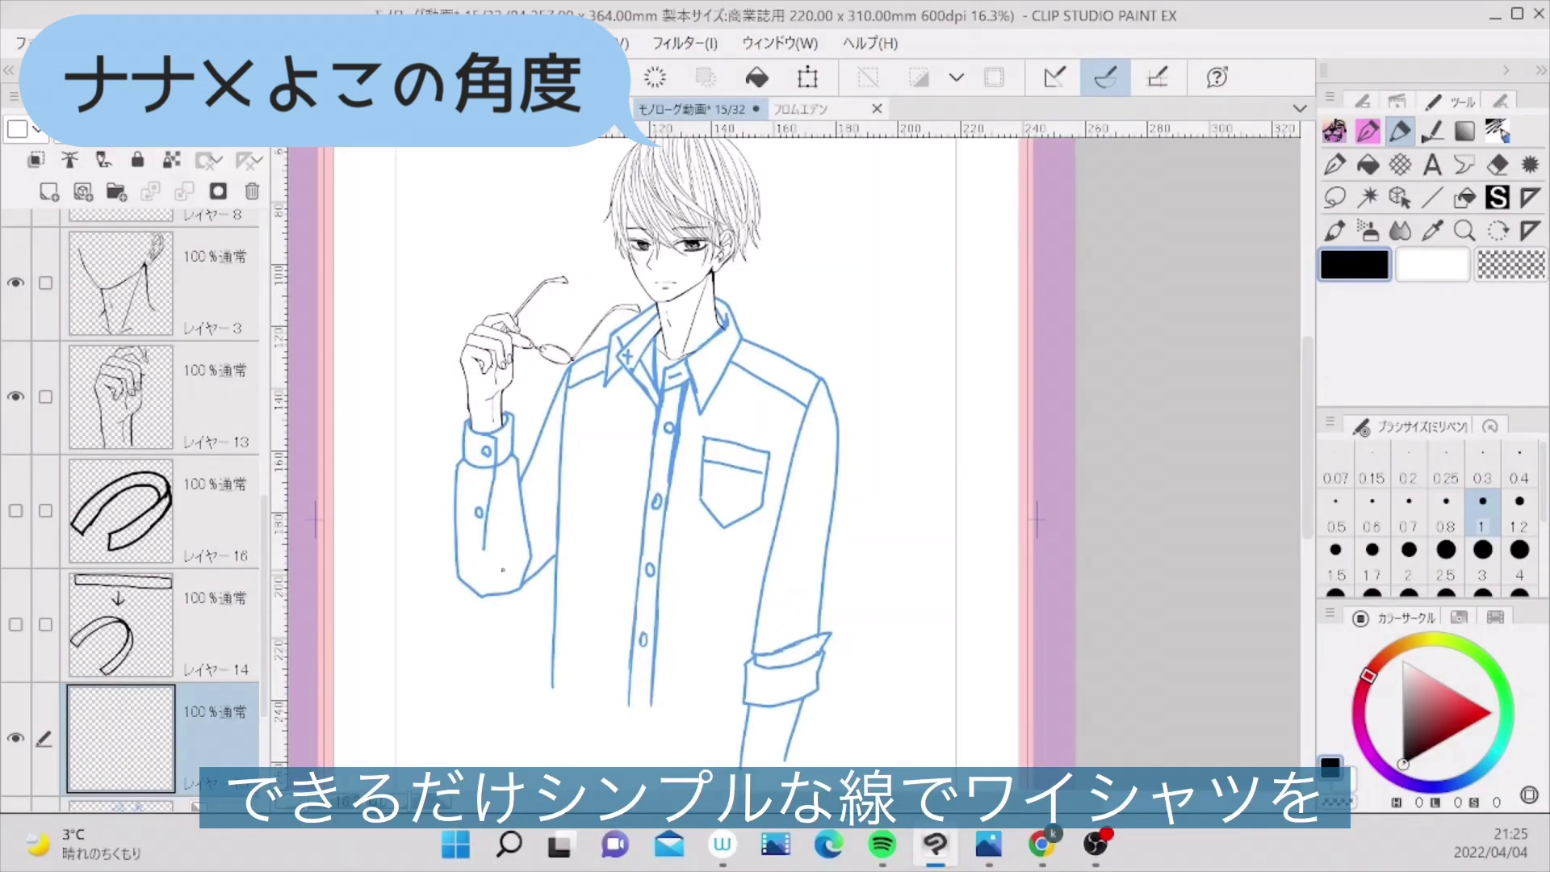
- Examine the blue shirt sketch on the diagonally posed boy and show the ribbon guide around his neck on layer 16
{"action": "left_click_drag", "start_coordinate": [1308, 408], "coordinate": [1308, 397]}
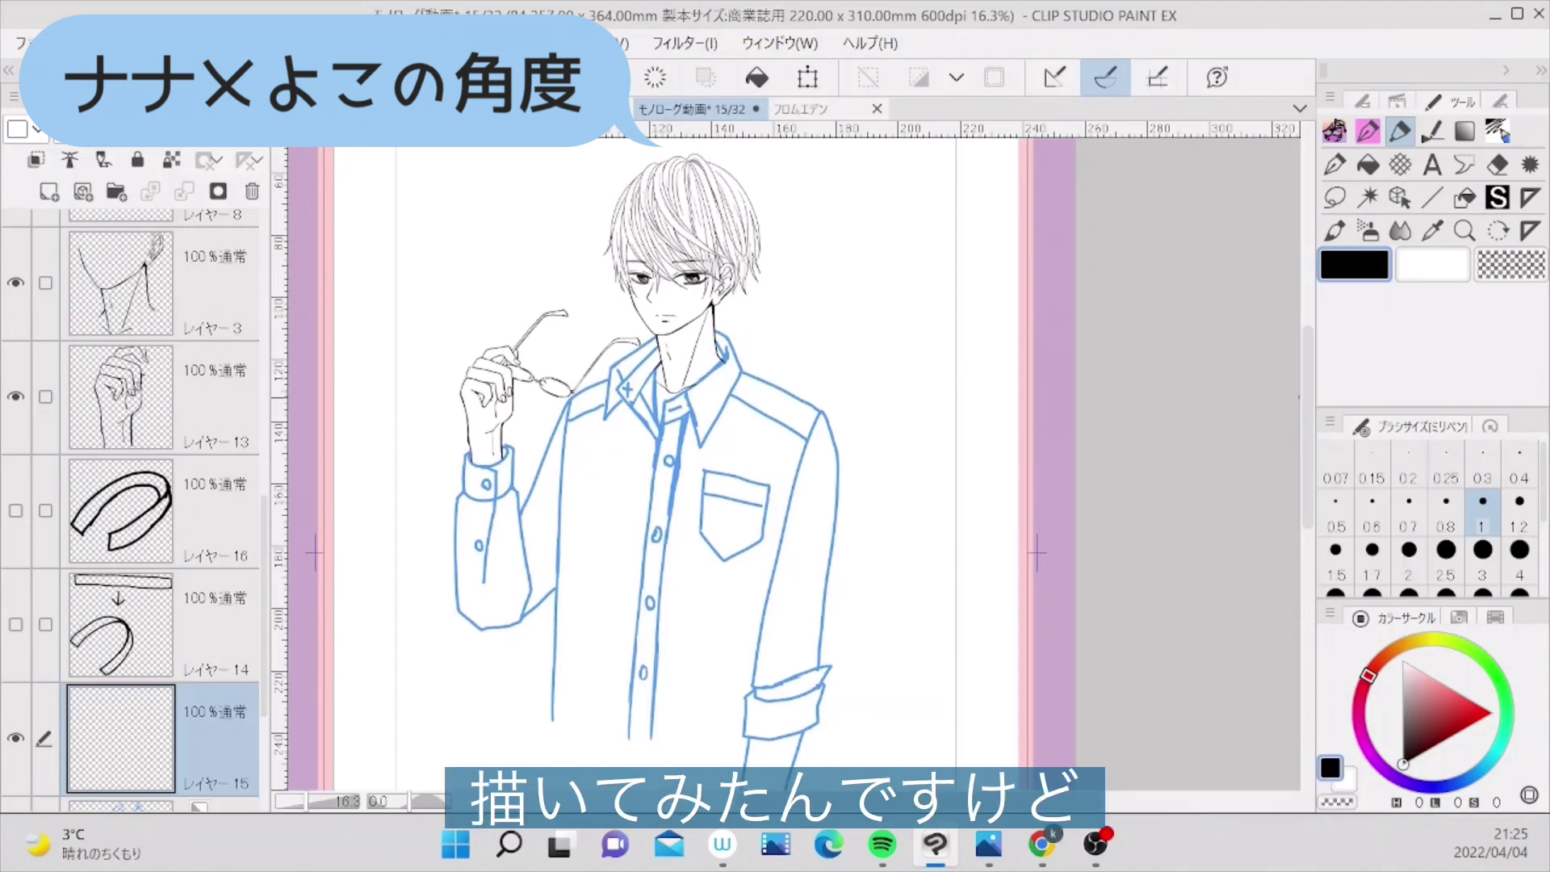
{"action": "left_click_drag", "start_coordinate": [305, 801], "coordinate": [308, 801]}
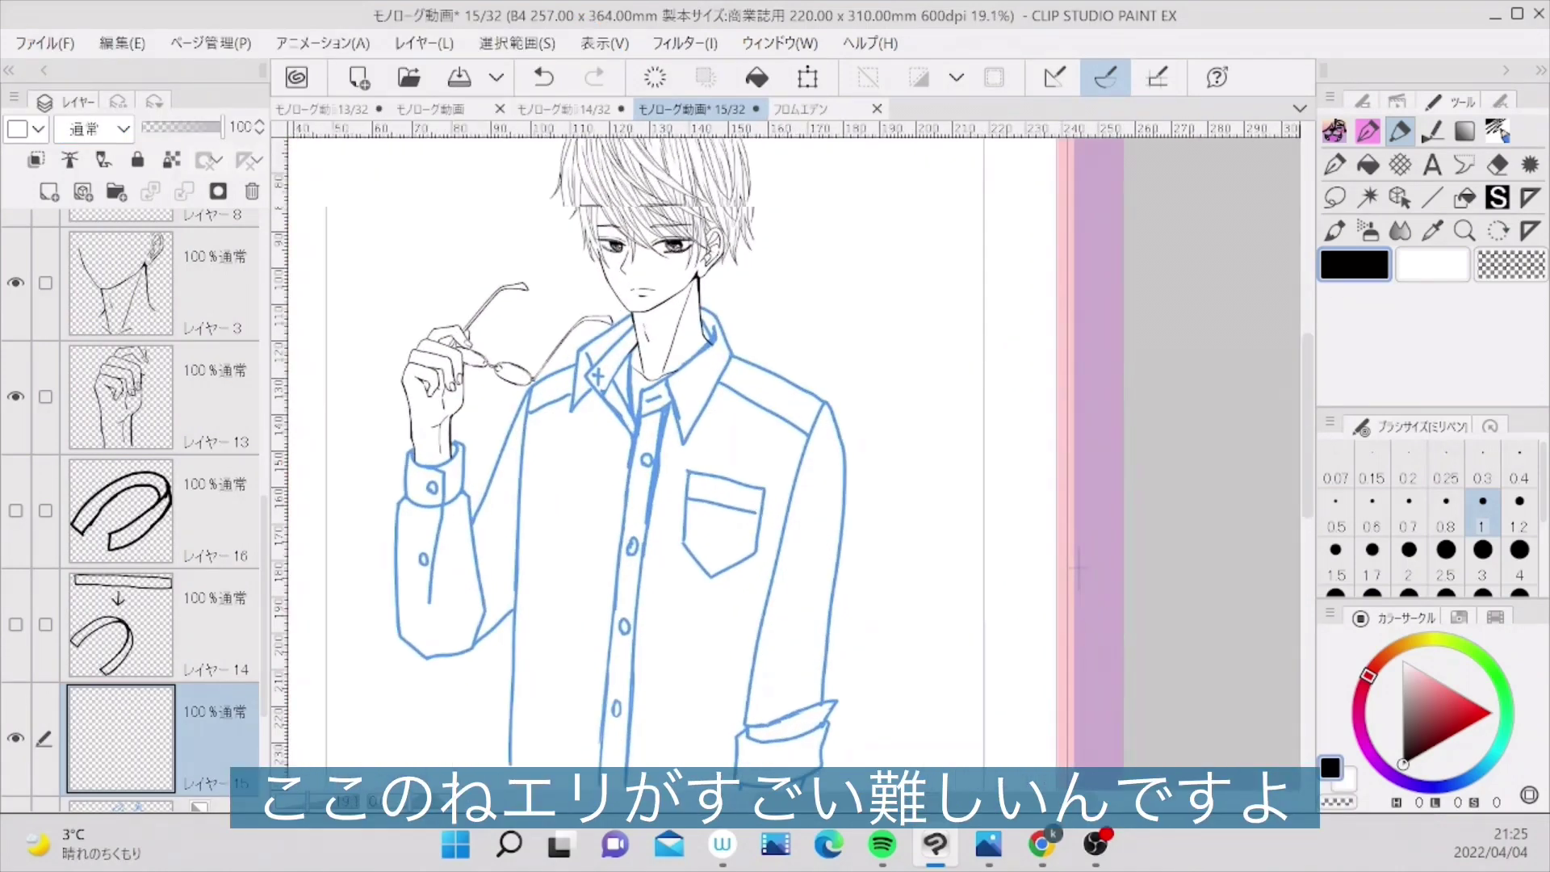
{"action": "scroll", "coordinate": [1078, 567], "scroll_direction": "up", "scroll_amount": 3}
{"action": "left_click_drag", "start_coordinate": [928, 801], "coordinate": [880, 801]}
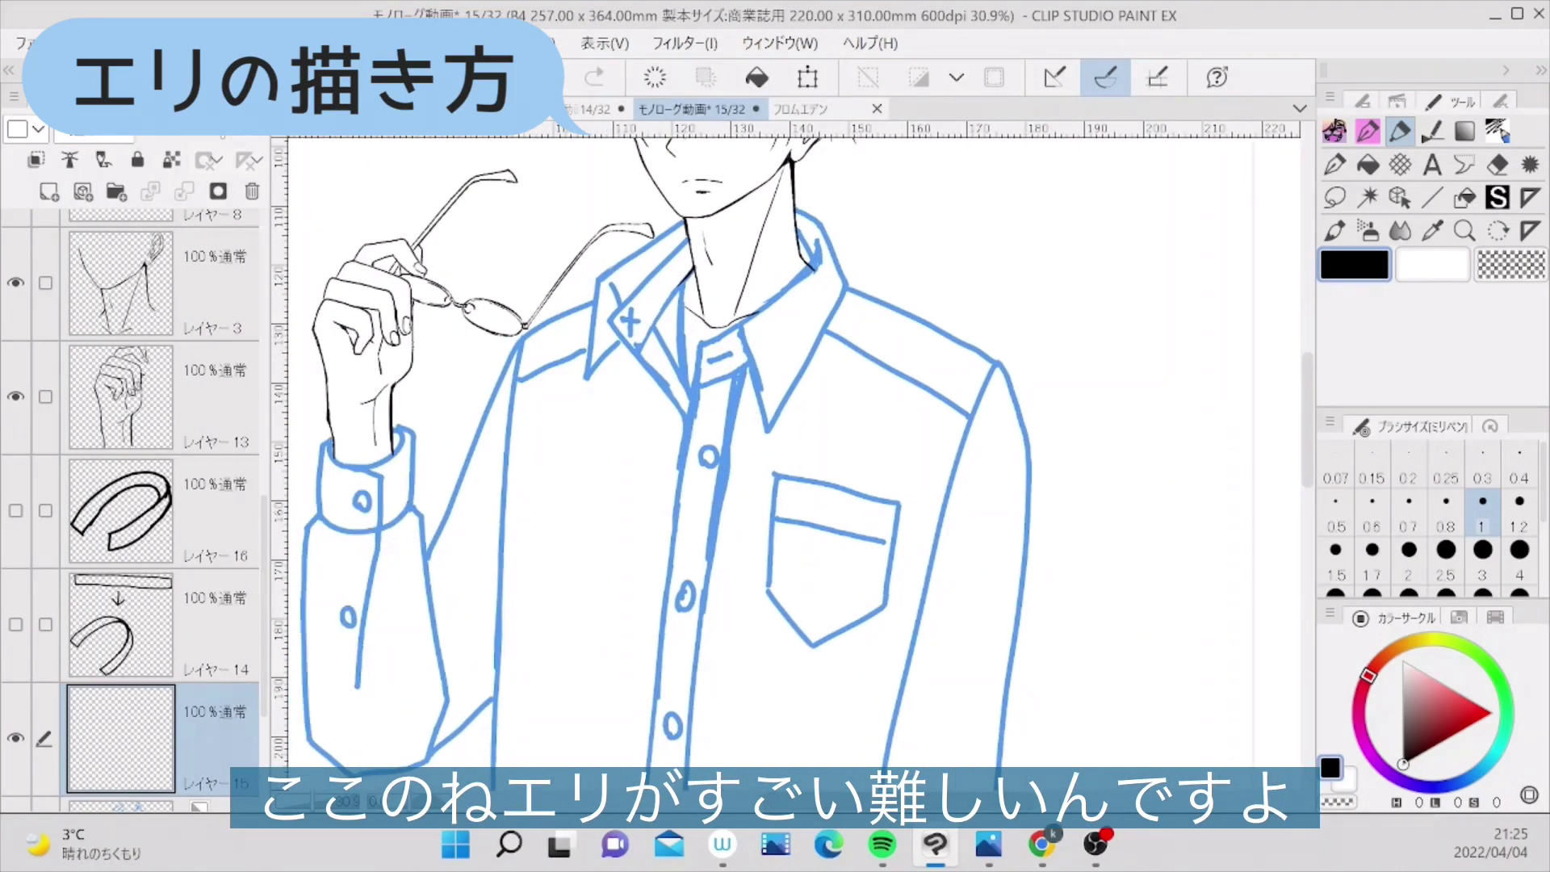
{"action": "left_click_drag", "start_coordinate": [1308, 420], "coordinate": [1308, 373]}
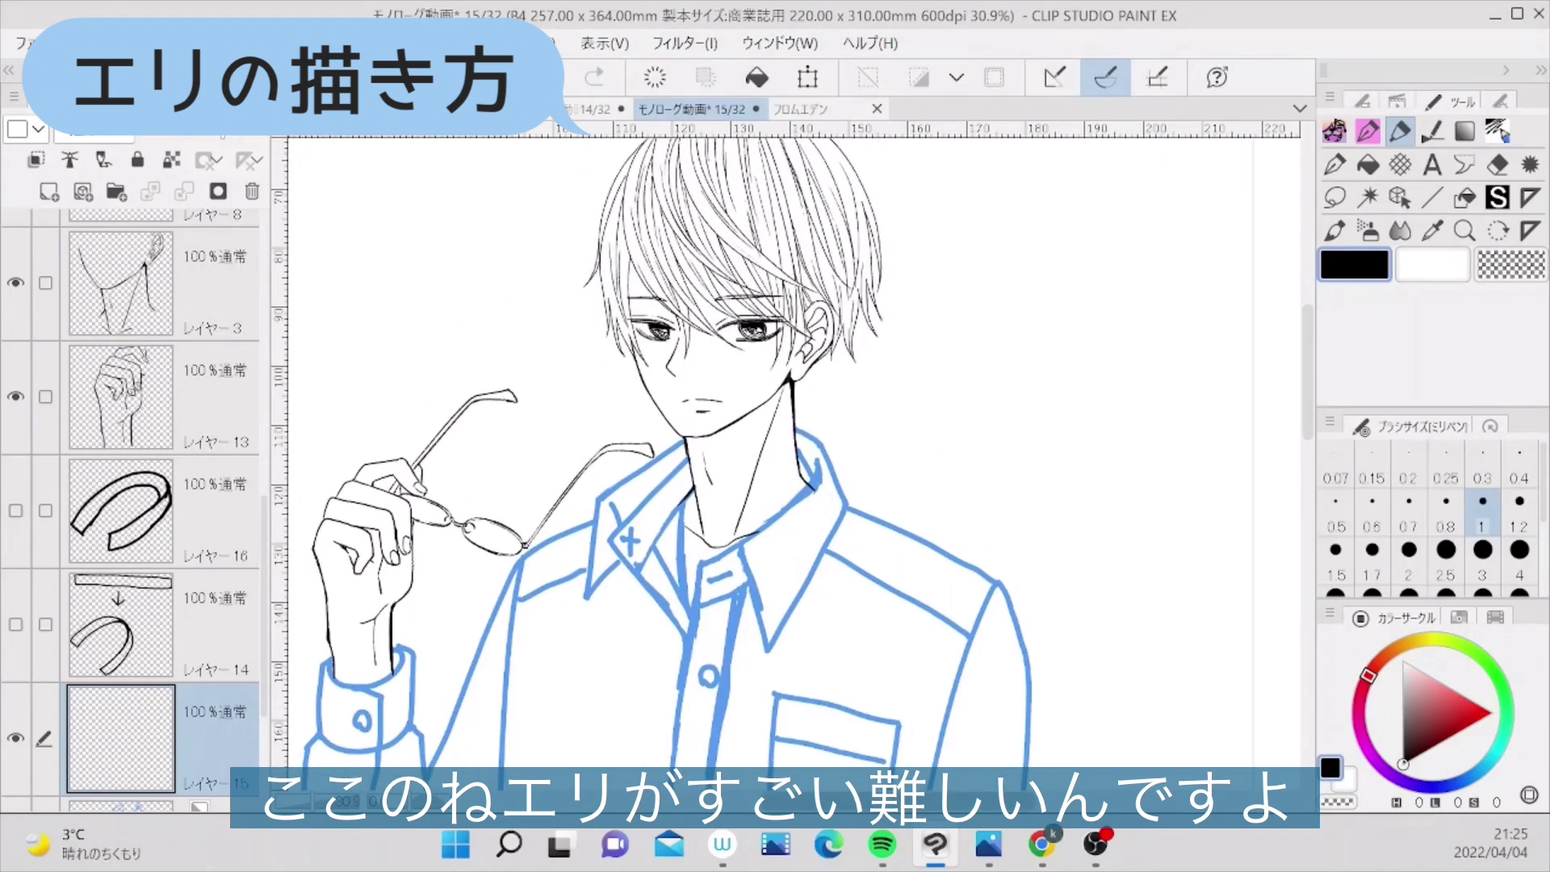
{"action": "scroll", "coordinate": [1050, 575], "scroll_direction": "down", "scroll_amount": 3}
{"action": "scroll", "coordinate": [718, 461], "scroll_direction": "up", "scroll_amount": 2}
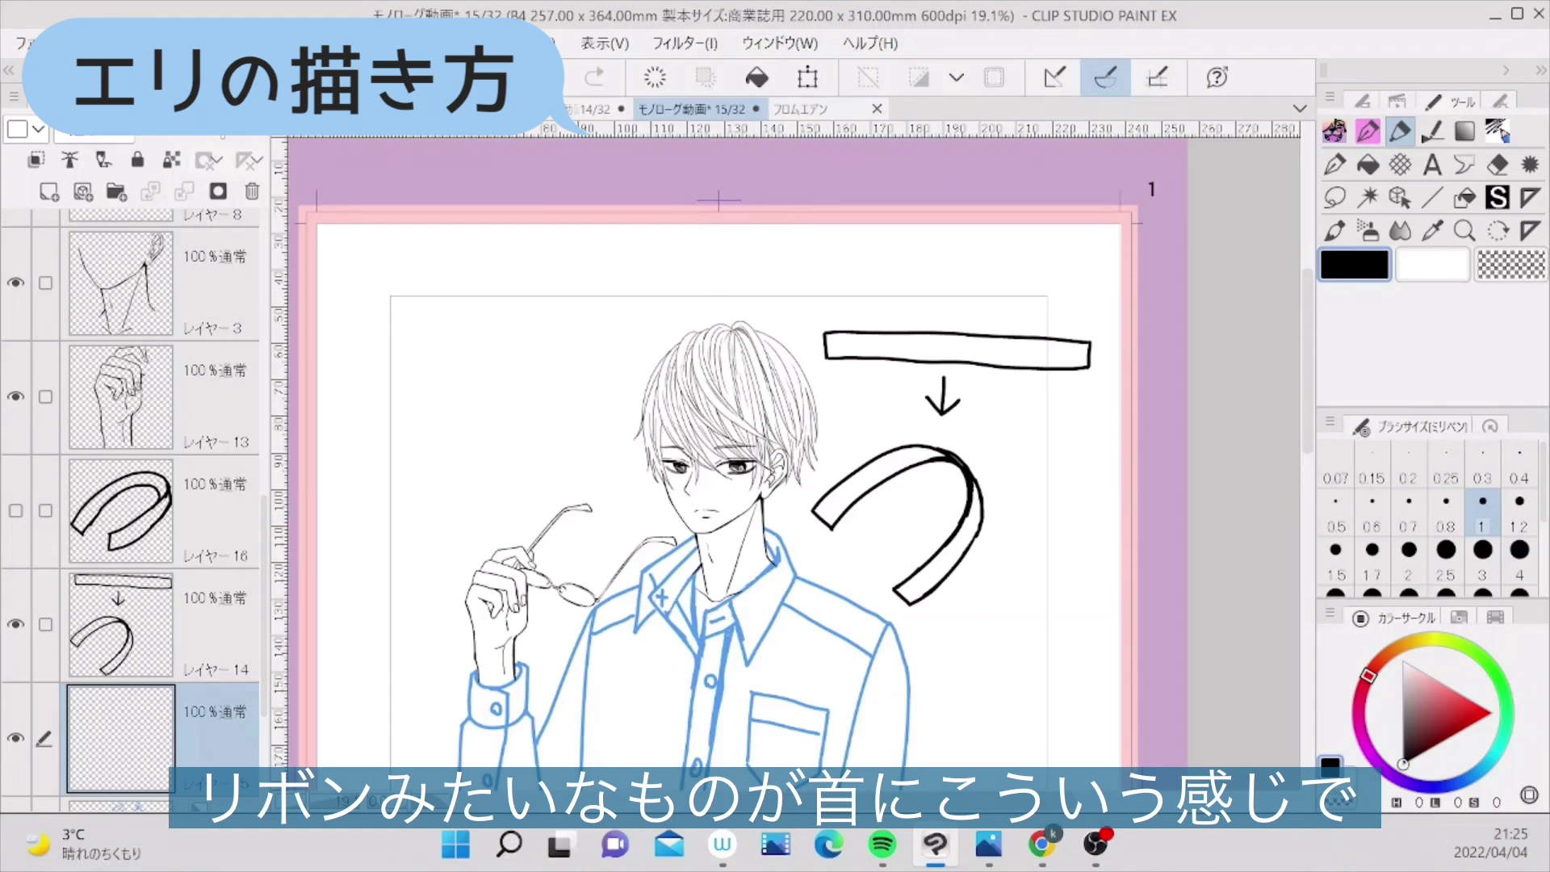
{"action": "left_click", "coordinate": [16, 511]}
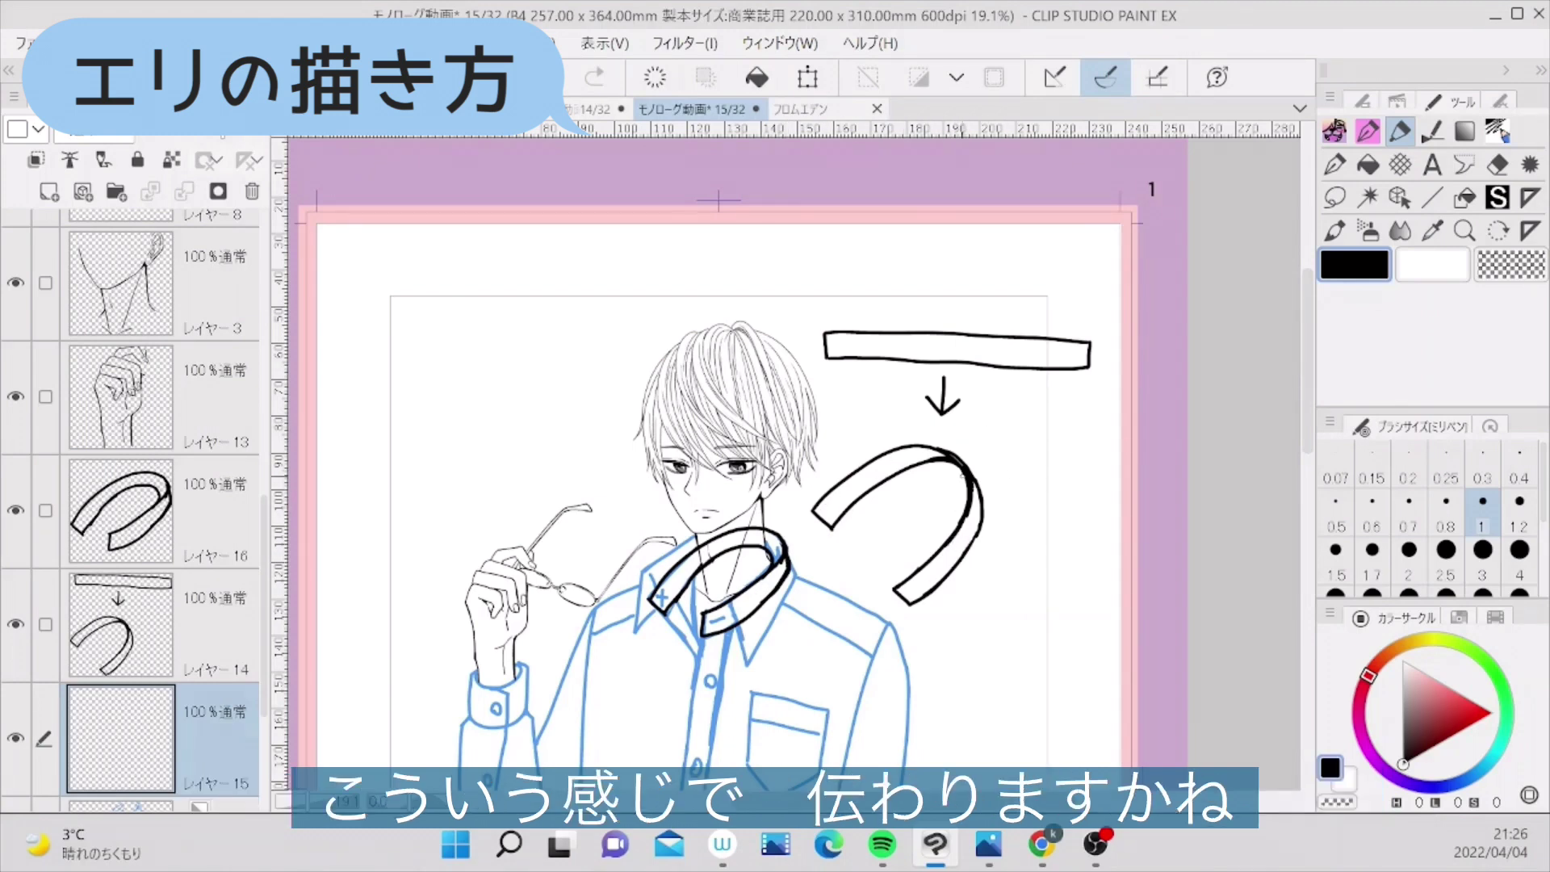
- On layer 15, draw the far collar band, the near band's front end and the V-shaped opening over the faded sketch
{"action": "scroll", "coordinate": [783, 487], "scroll_direction": "down", "scroll_amount": 1}
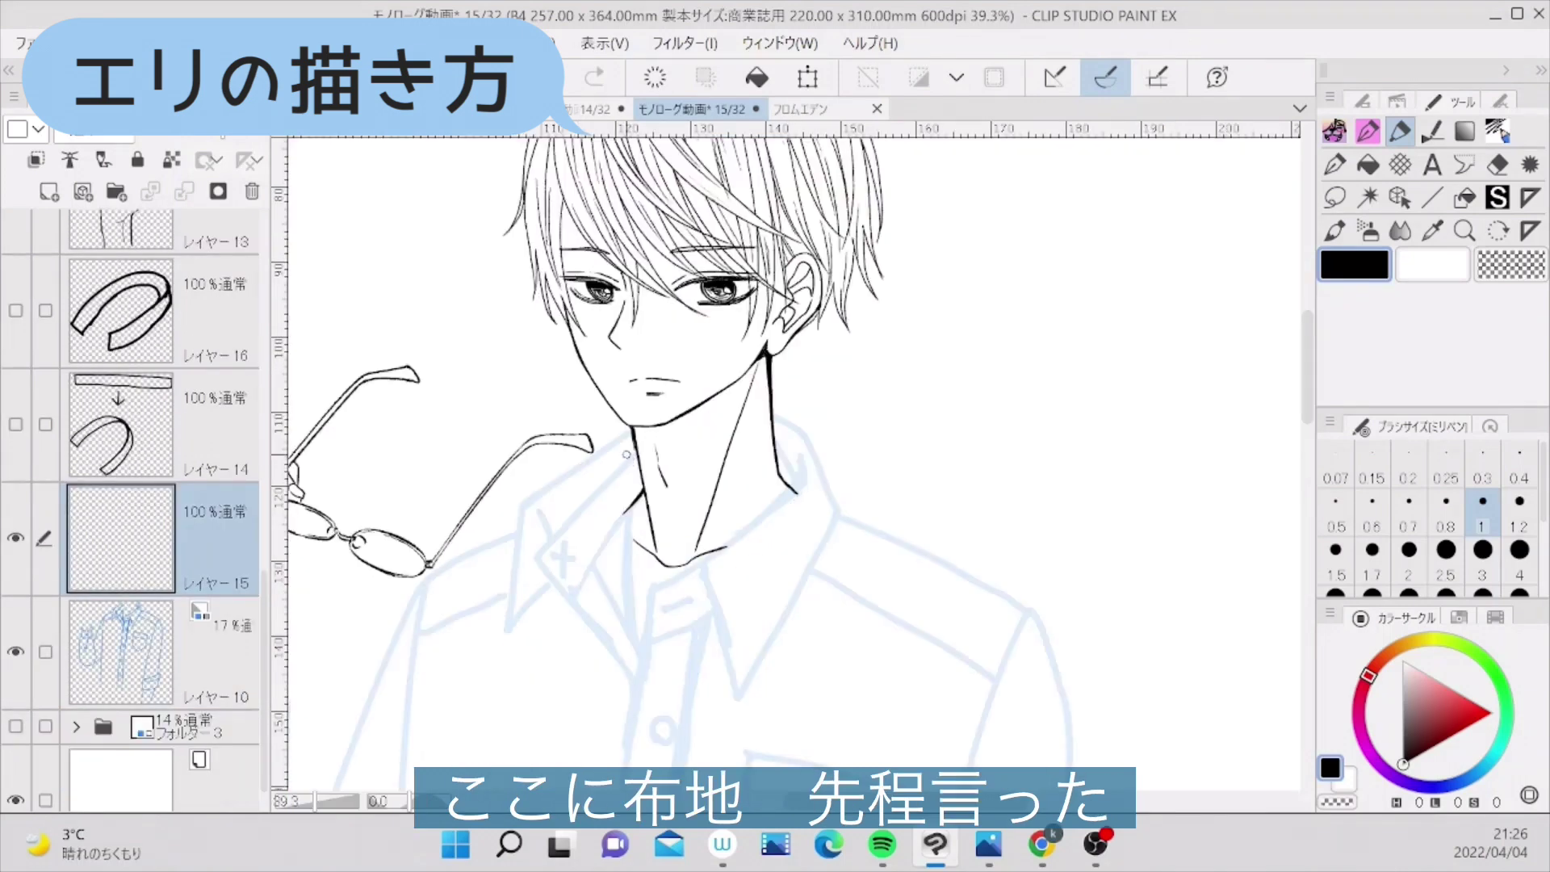
{"action": "left_click_drag", "start_coordinate": [634, 456], "coordinate": [538, 549]}
{"action": "mouse_move", "coordinate": [646, 488]}
{"action": "left_mouse_down"}
{"action": "mouse_move", "coordinate": [567, 584]}
{"action": "mouse_move", "coordinate": [690, 573]}
{"action": "mouse_move", "coordinate": [650, 611]}
{"action": "mouse_move", "coordinate": [648, 642]}
{"action": "mouse_move", "coordinate": [721, 607]}
{"action": "left_mouse_up"}
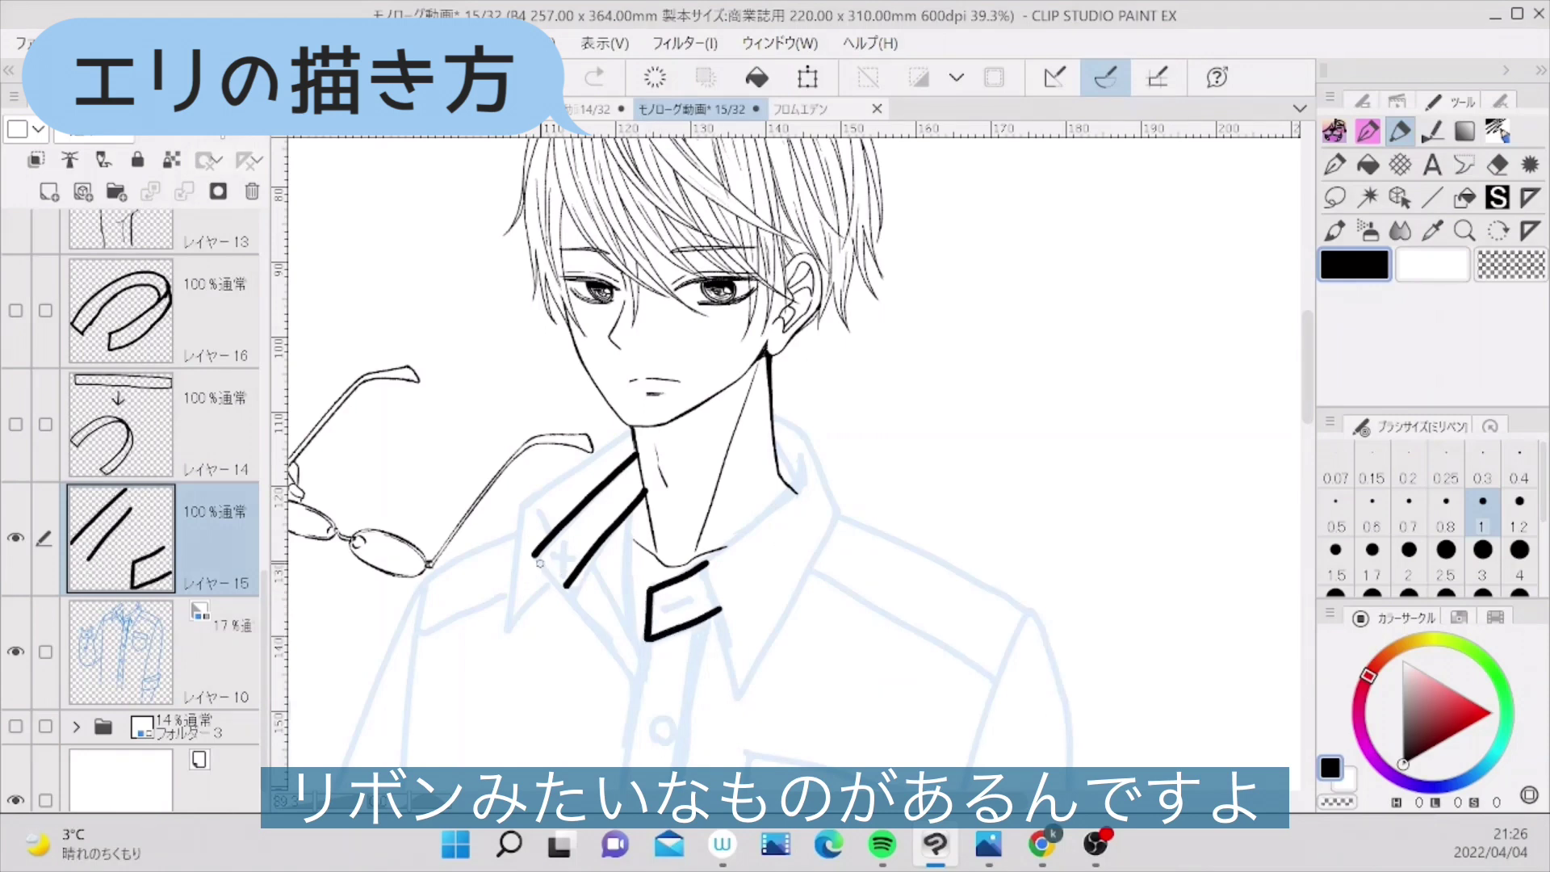
{"action": "left_click_drag", "start_coordinate": [535, 556], "coordinate": [634, 682]}
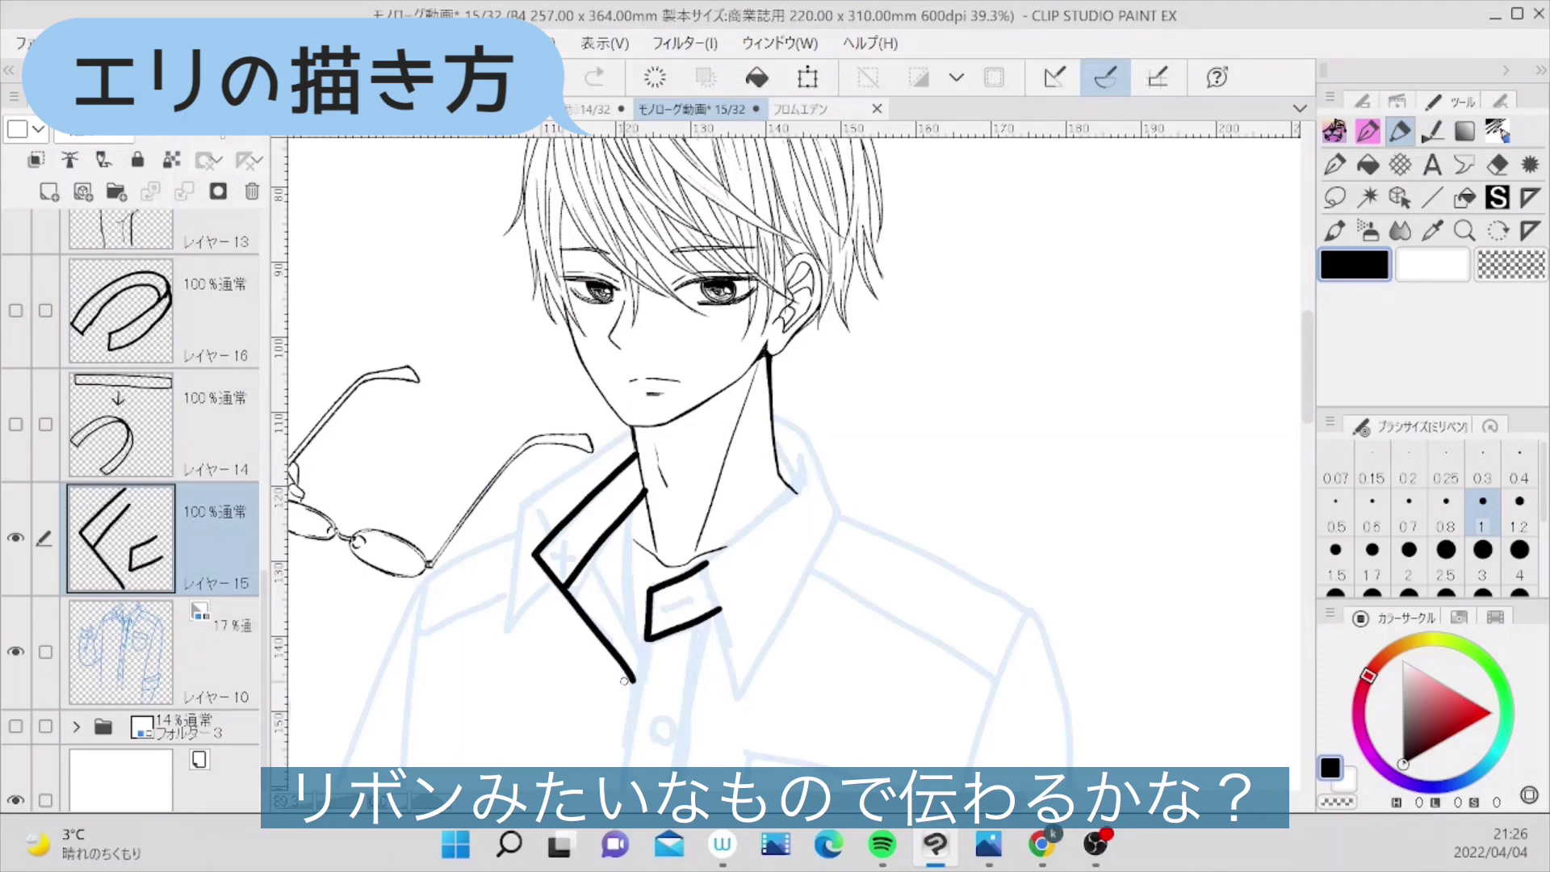
{"action": "left_click_drag", "start_coordinate": [649, 607], "coordinate": [635, 705]}
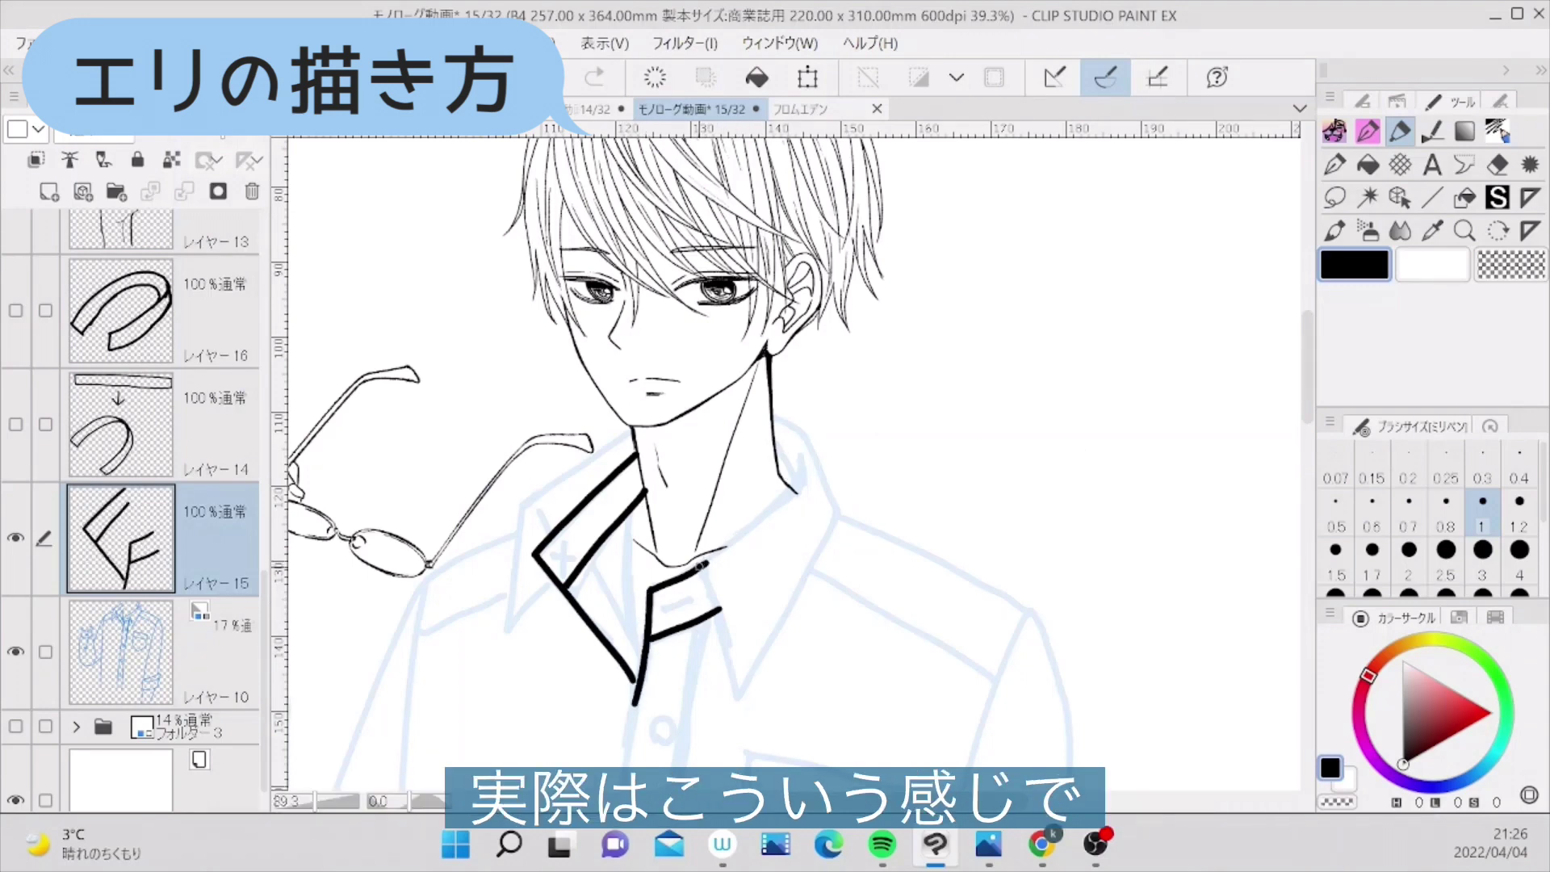
- Try extending the near collar band as a ribbon that curves around the side and behind the neck
{"action": "mouse_move", "coordinate": [697, 563]}
{"action": "left_mouse_down"}
{"action": "mouse_move", "coordinate": [767, 517]}
{"action": "mouse_move", "coordinate": [800, 470]}
{"action": "mouse_move", "coordinate": [778, 449]}
{"action": "left_mouse_up"}
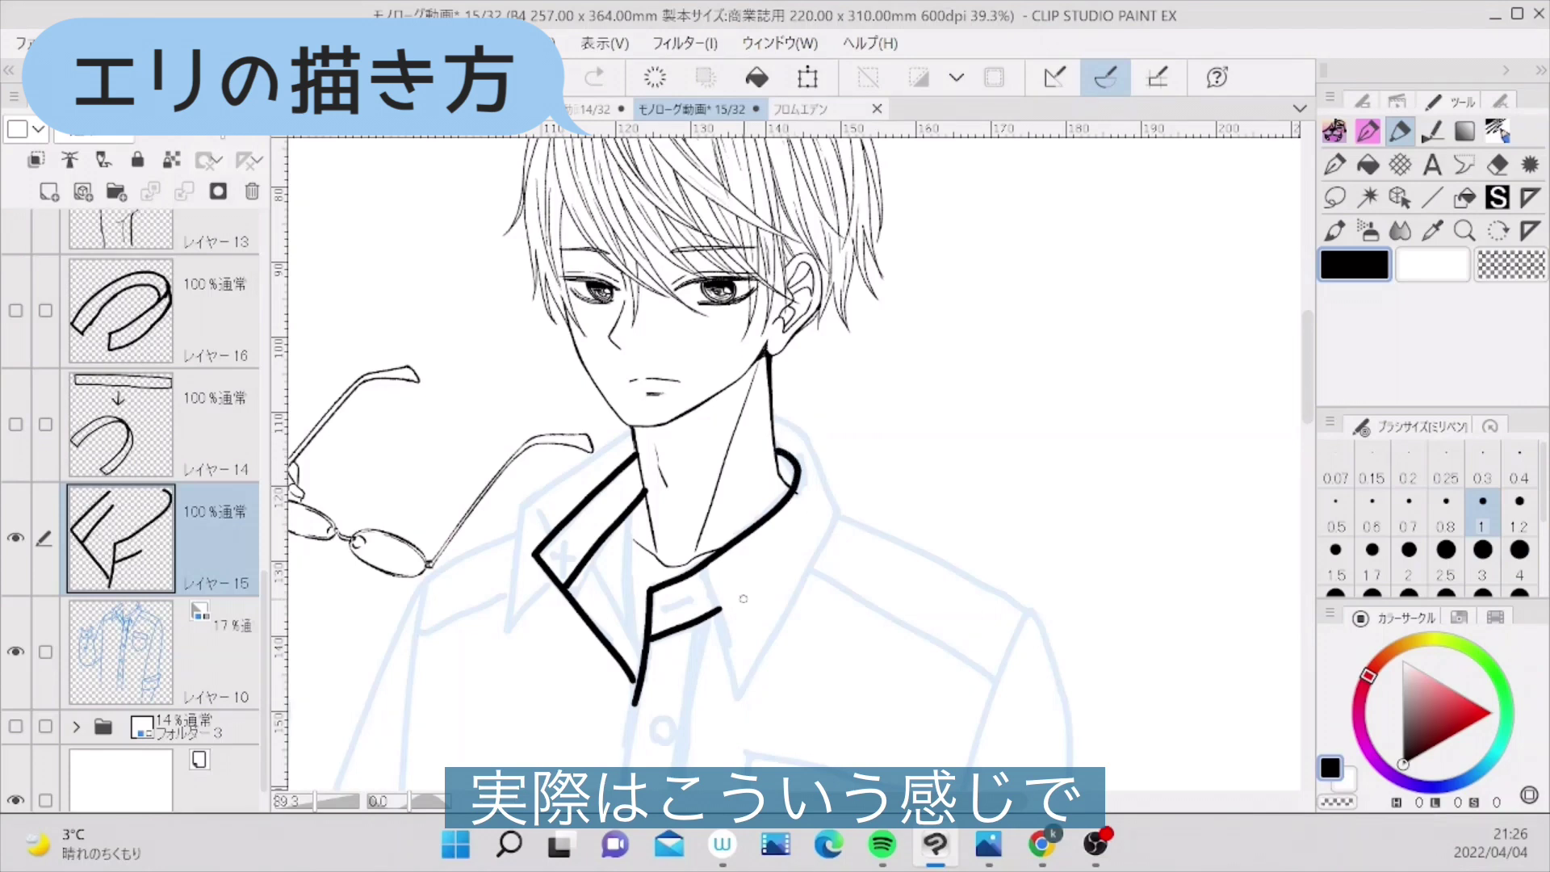
{"action": "left_click_drag", "start_coordinate": [715, 612], "coordinate": [822, 501]}
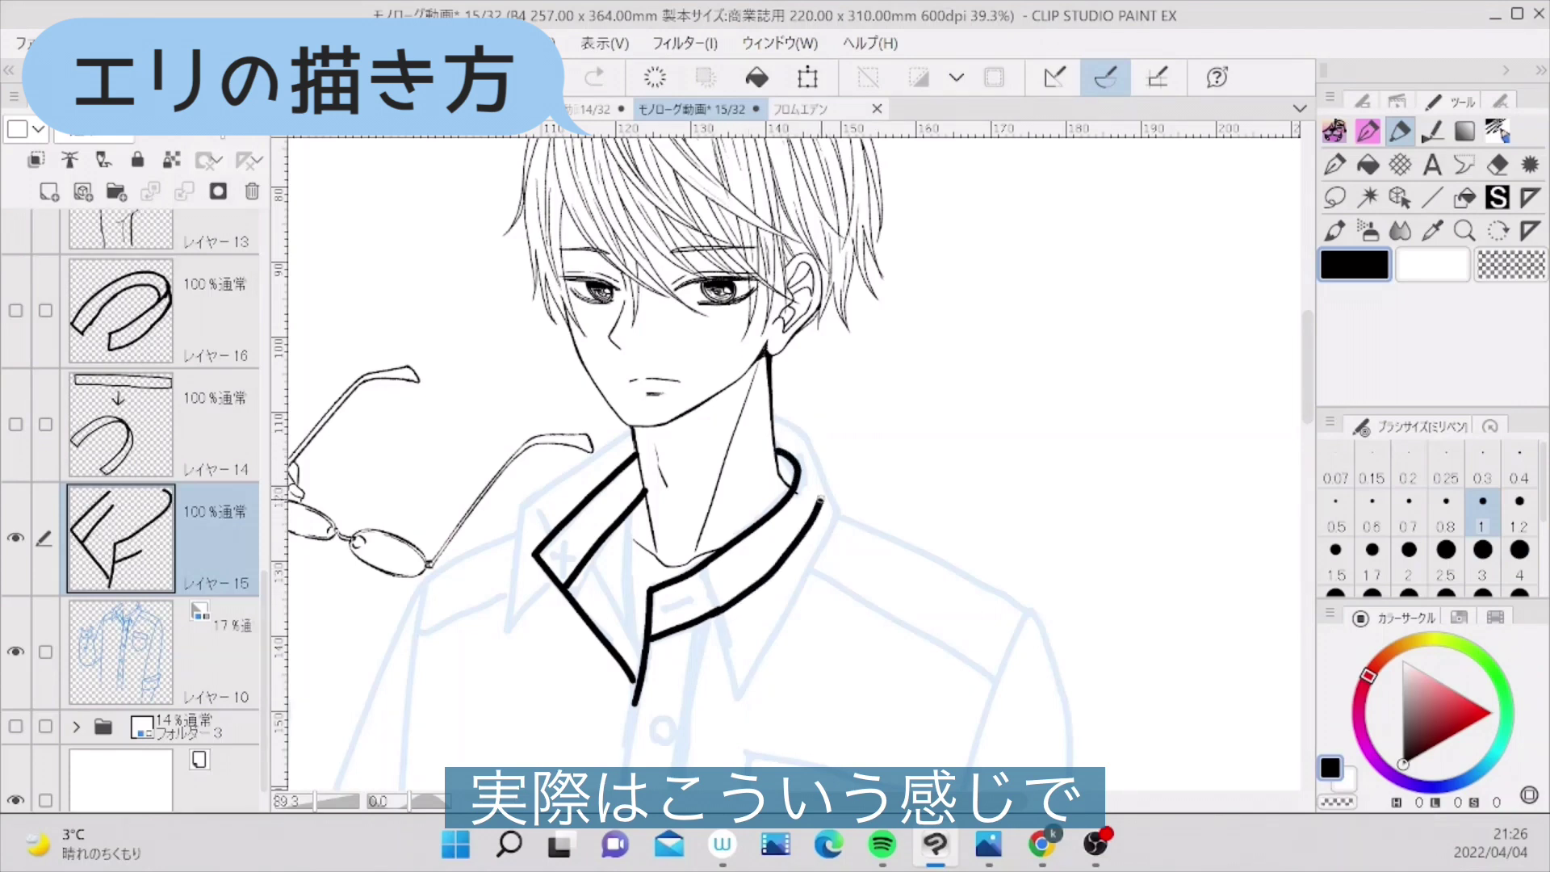
{"action": "left_click", "coordinate": [774, 423]}
{"action": "mouse_move", "coordinate": [774, 424]}
{"action": "left_mouse_down"}
{"action": "mouse_move", "coordinate": [817, 456]}
{"action": "mouse_move", "coordinate": [819, 494]}
{"action": "left_mouse_up"}
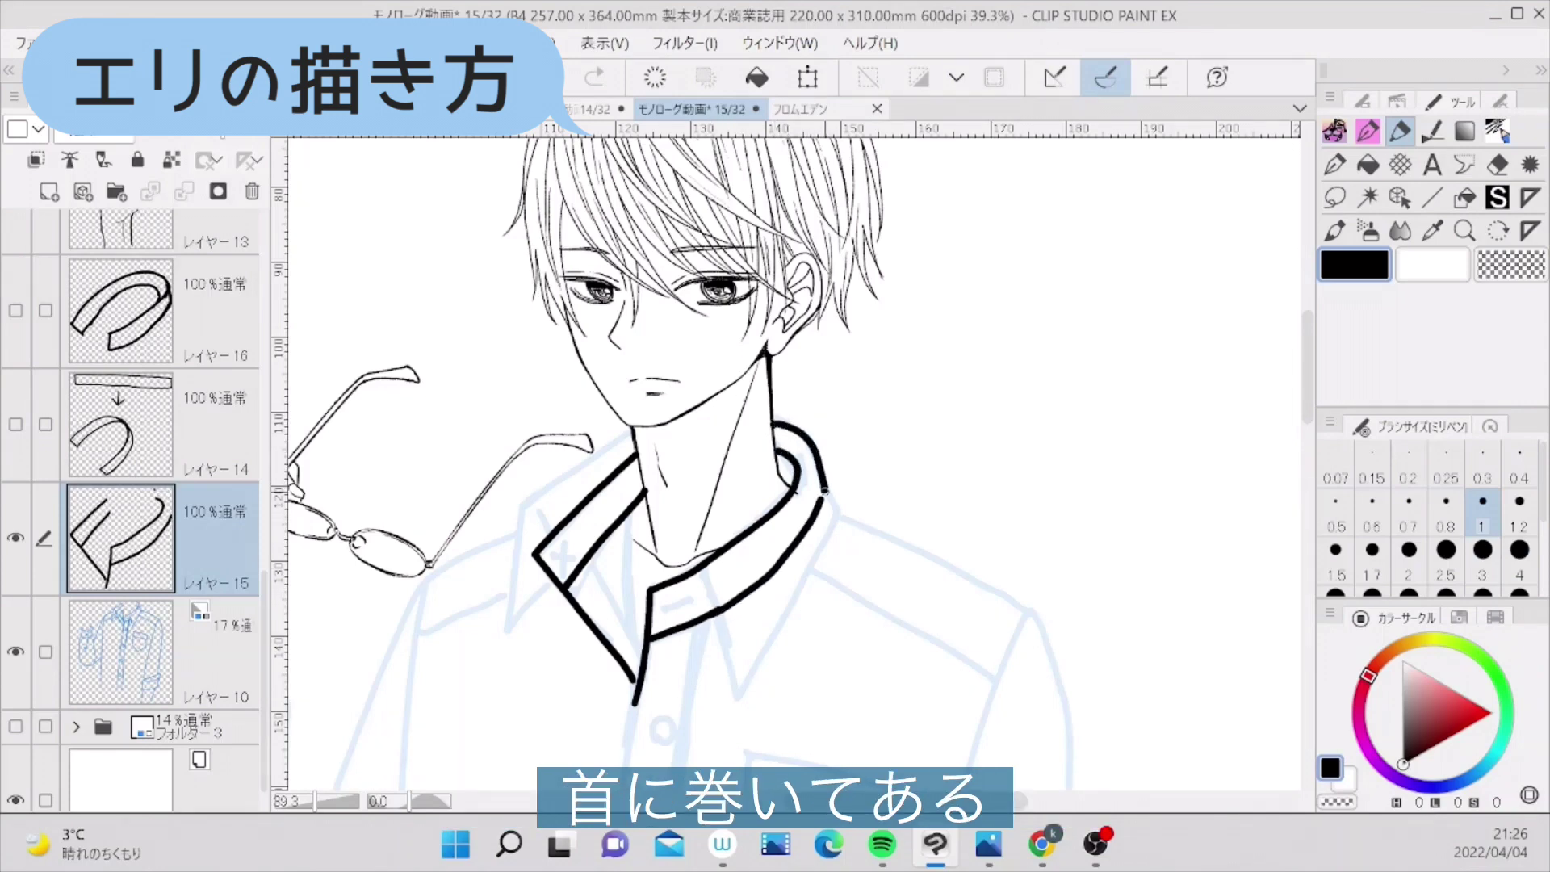
- Undo the strokes that extend the near collar band around the neck
{"action": "key", "text": "ctrl+z"}
{"action": "key", "text": "ctrl+z"}
{"action": "key", "text": "ctrl+z"}
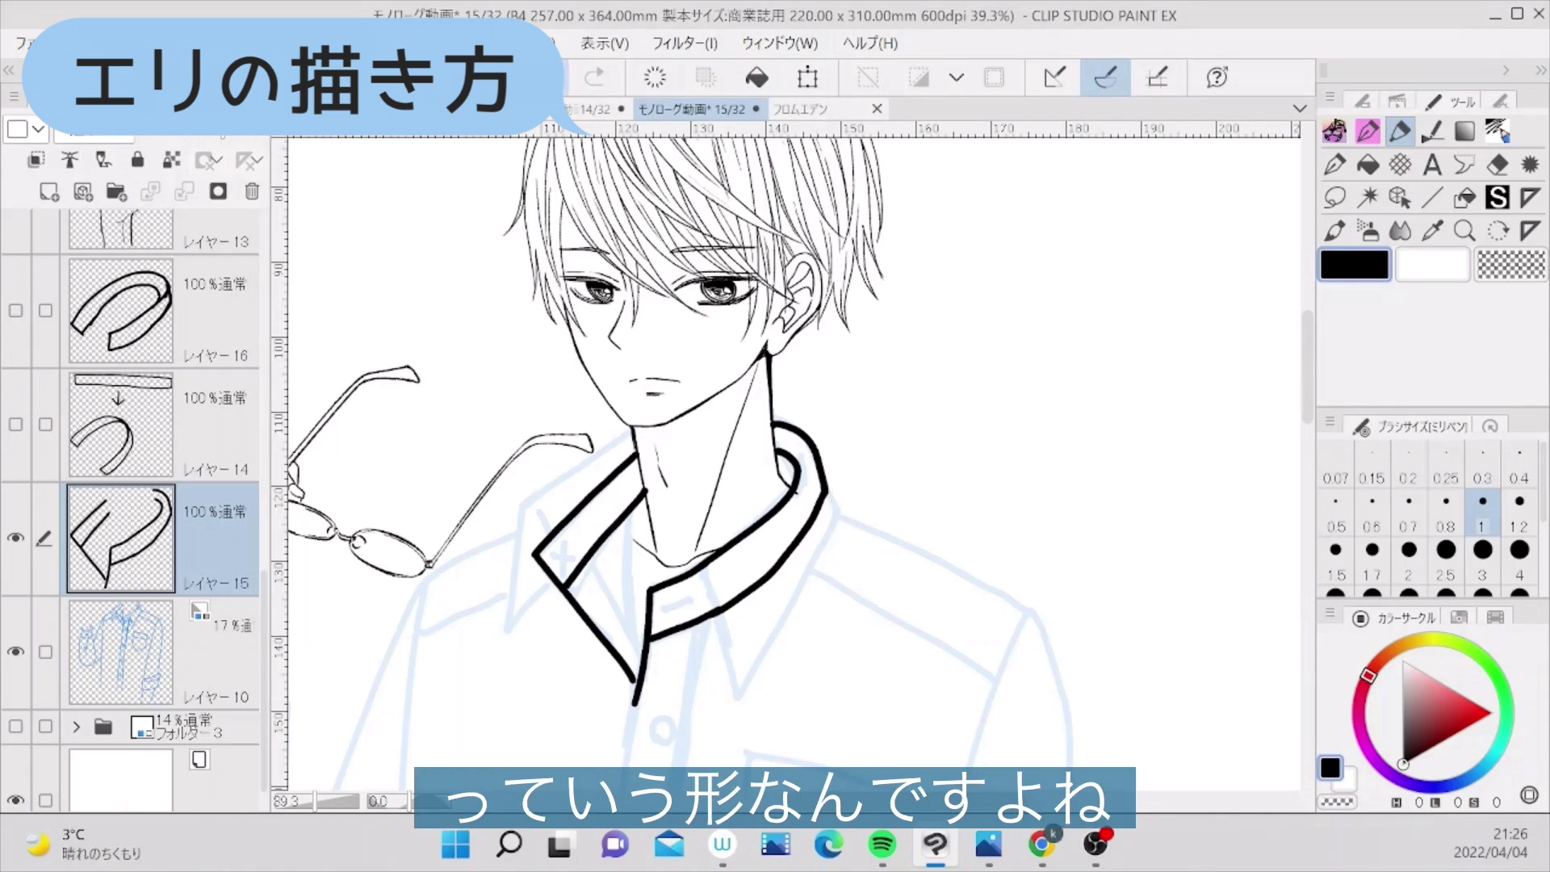
{"action": "key", "text": "ctrl+z"}
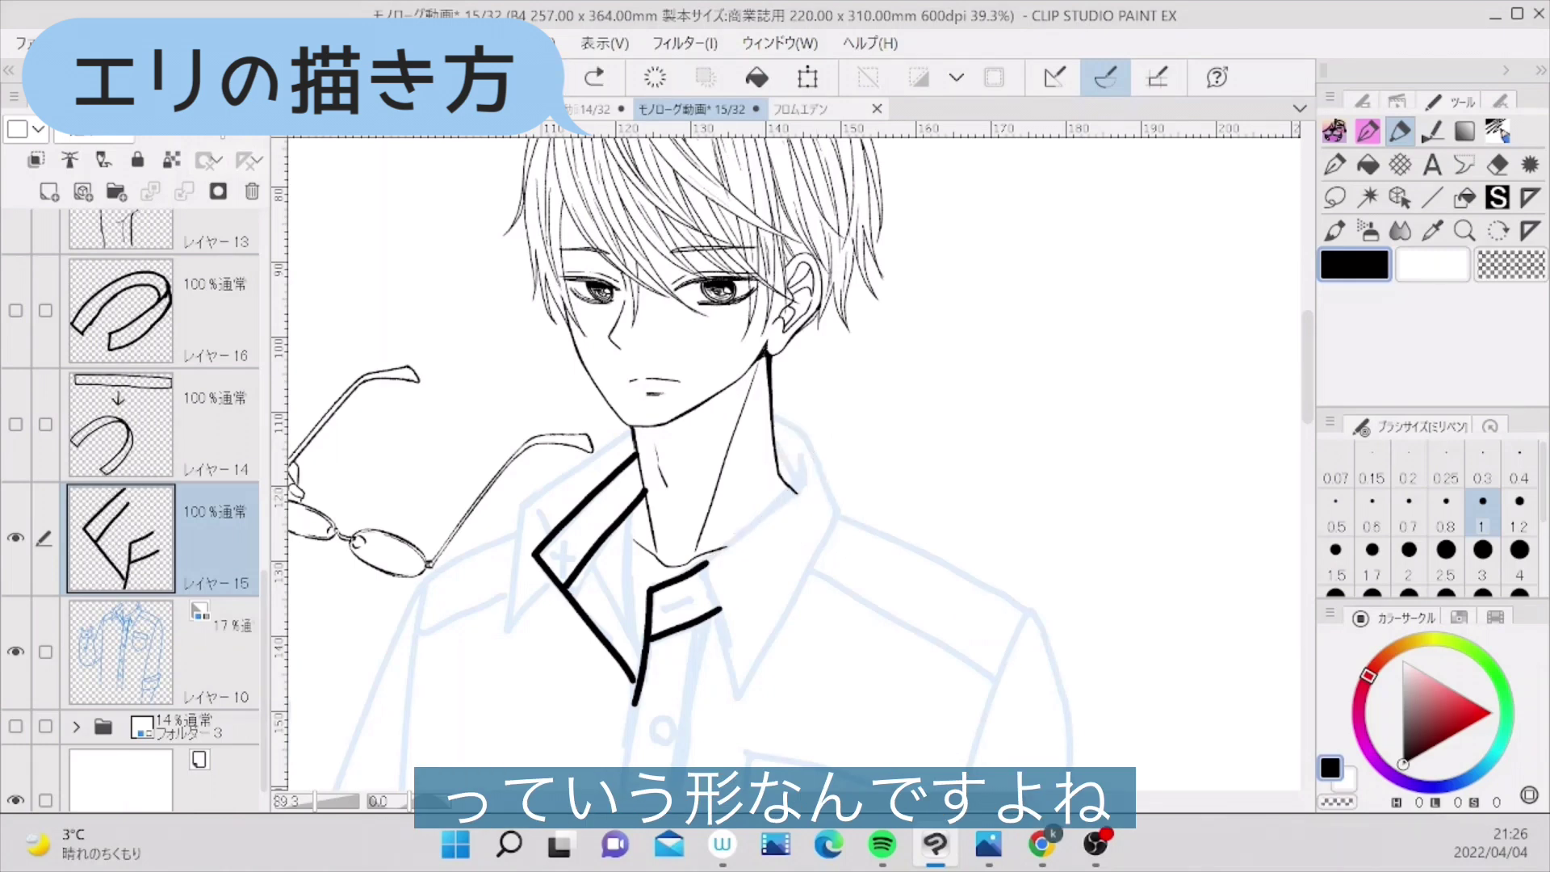
- Draw the near collar flap folding over the band, with its inner neck curve, angled back edge and pointed tip
{"action": "mouse_move", "coordinate": [799, 457]}
{"action": "left_mouse_down"}
{"action": "mouse_move", "coordinate": [793, 494]}
{"action": "mouse_move", "coordinate": [697, 562]}
{"action": "mouse_move", "coordinate": [733, 678]}
{"action": "left_mouse_up"}
{"action": "left_click_drag", "start_coordinate": [670, 589], "coordinate": [686, 580]}
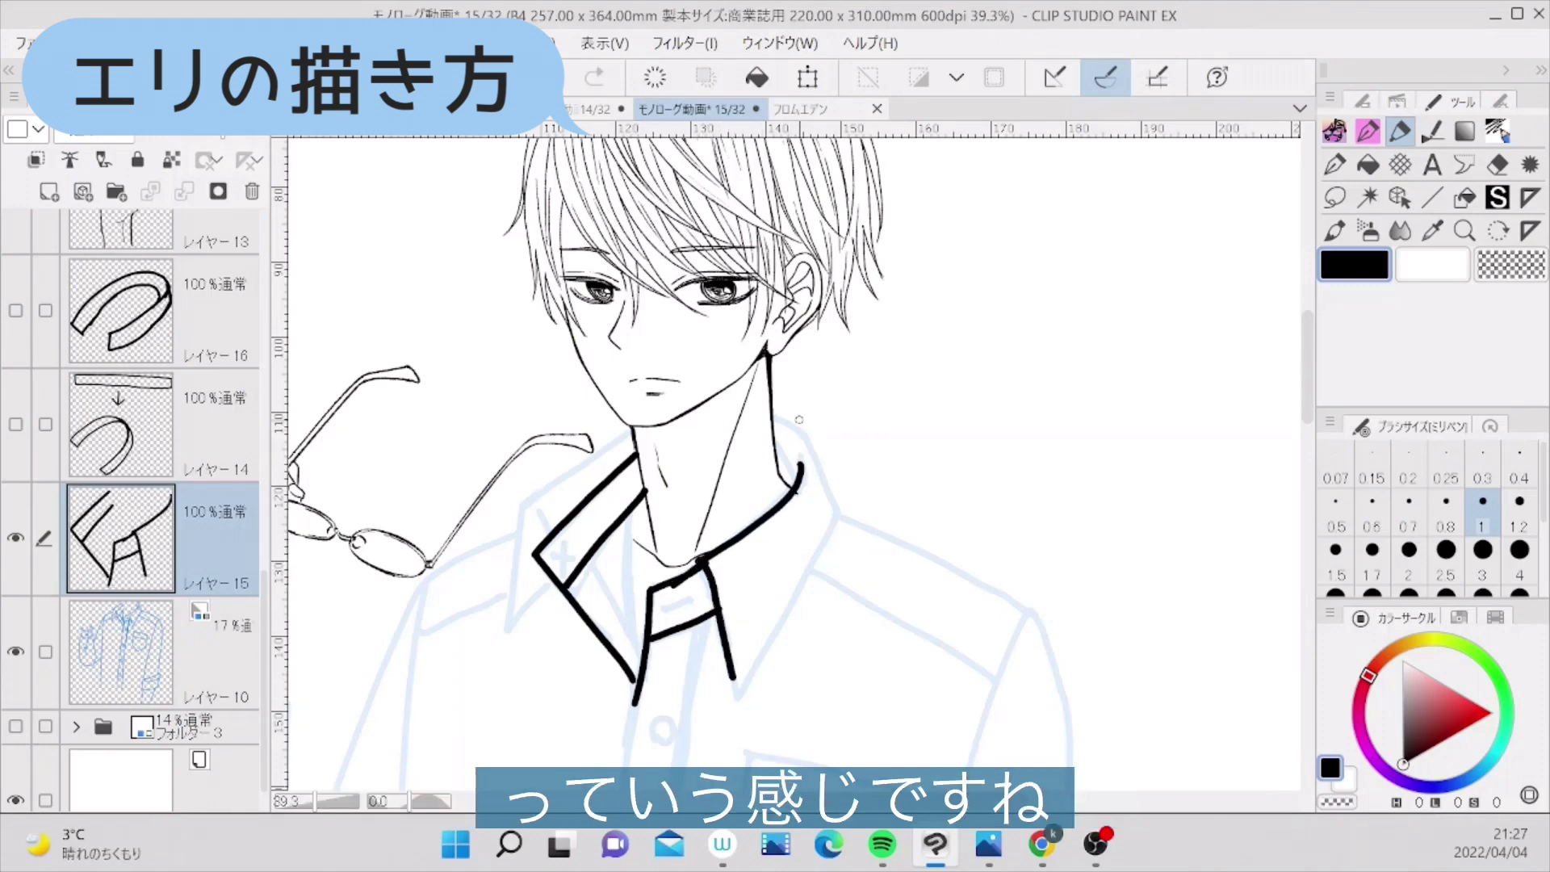
{"action": "left_click_drag", "start_coordinate": [773, 441], "coordinate": [797, 484]}
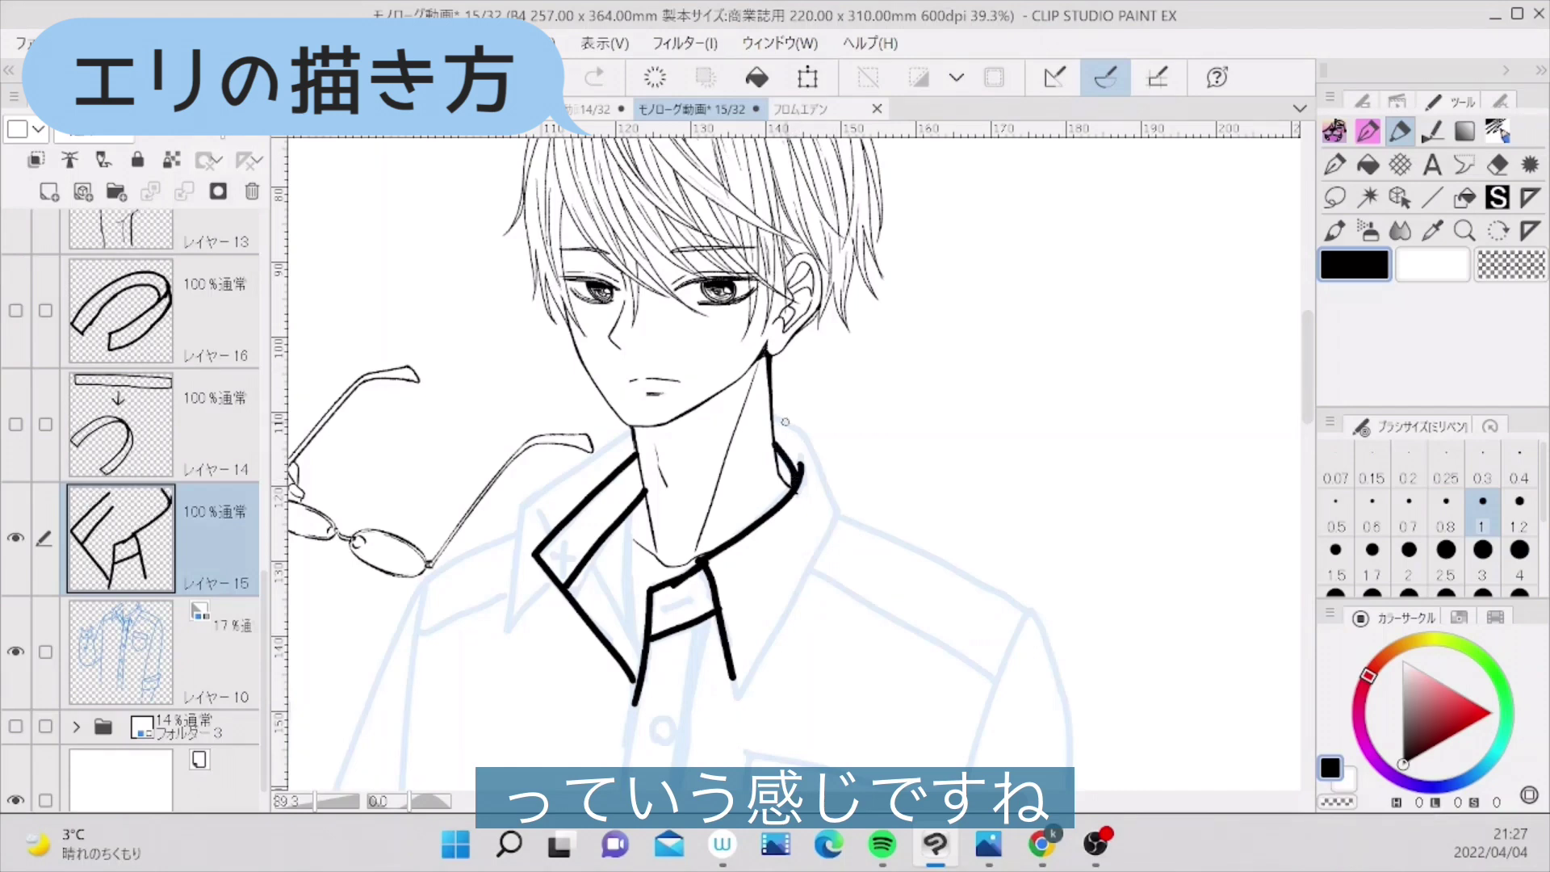
{"action": "mouse_move", "coordinate": [772, 419]}
{"action": "left_mouse_down"}
{"action": "mouse_move", "coordinate": [812, 436]}
{"action": "mouse_move", "coordinate": [840, 515]}
{"action": "left_mouse_up"}
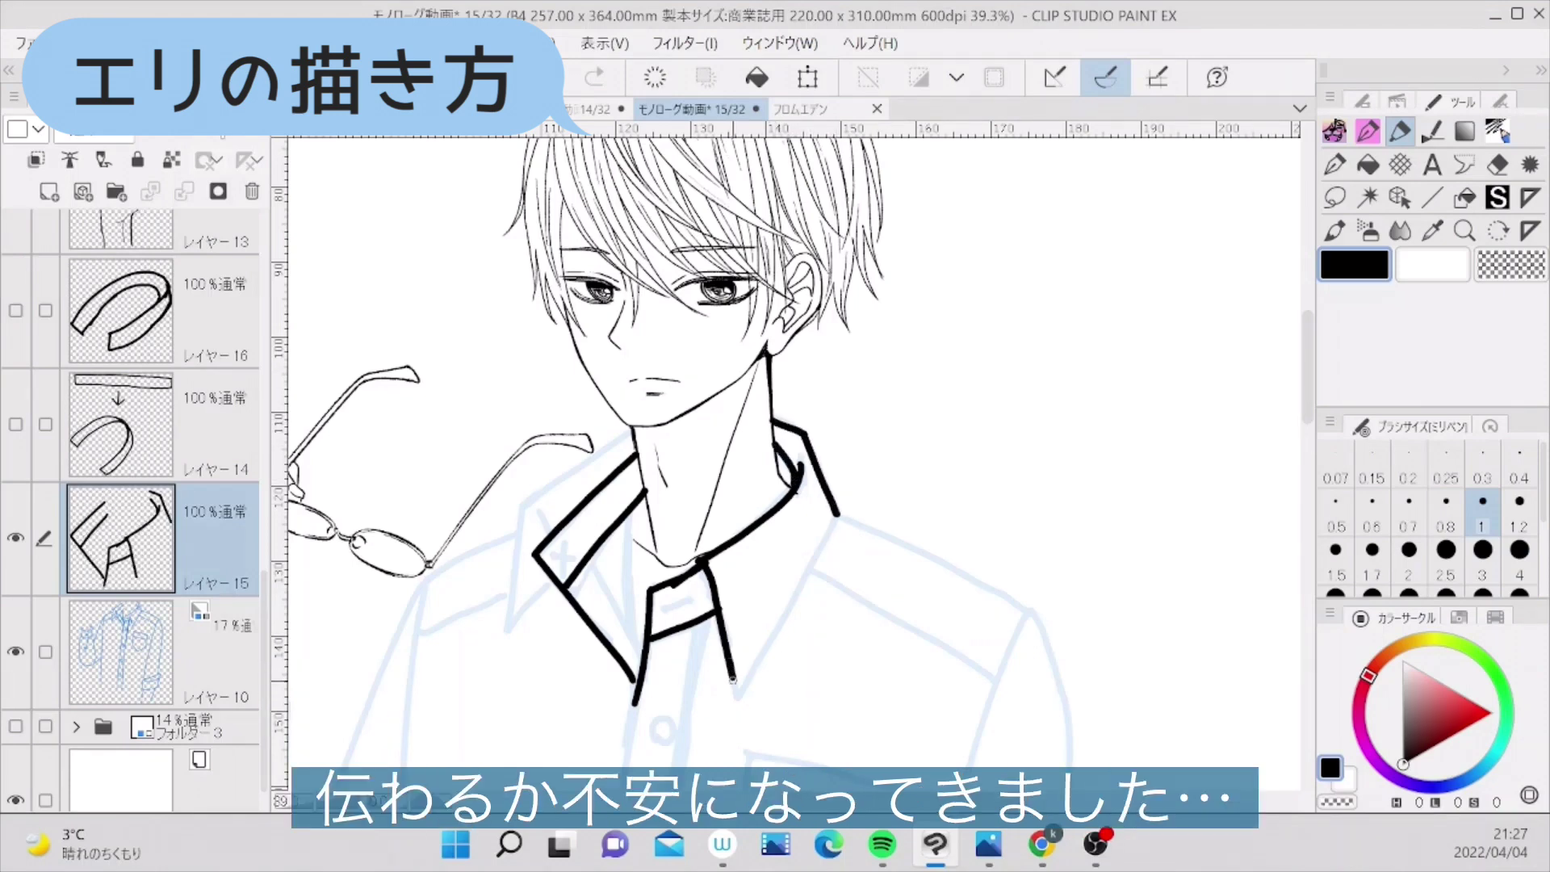
{"action": "mouse_move", "coordinate": [731, 670]}
{"action": "left_mouse_down"}
{"action": "mouse_move", "coordinate": [739, 699]}
{"action": "mouse_move", "coordinate": [840, 516]}
{"action": "left_mouse_up"}
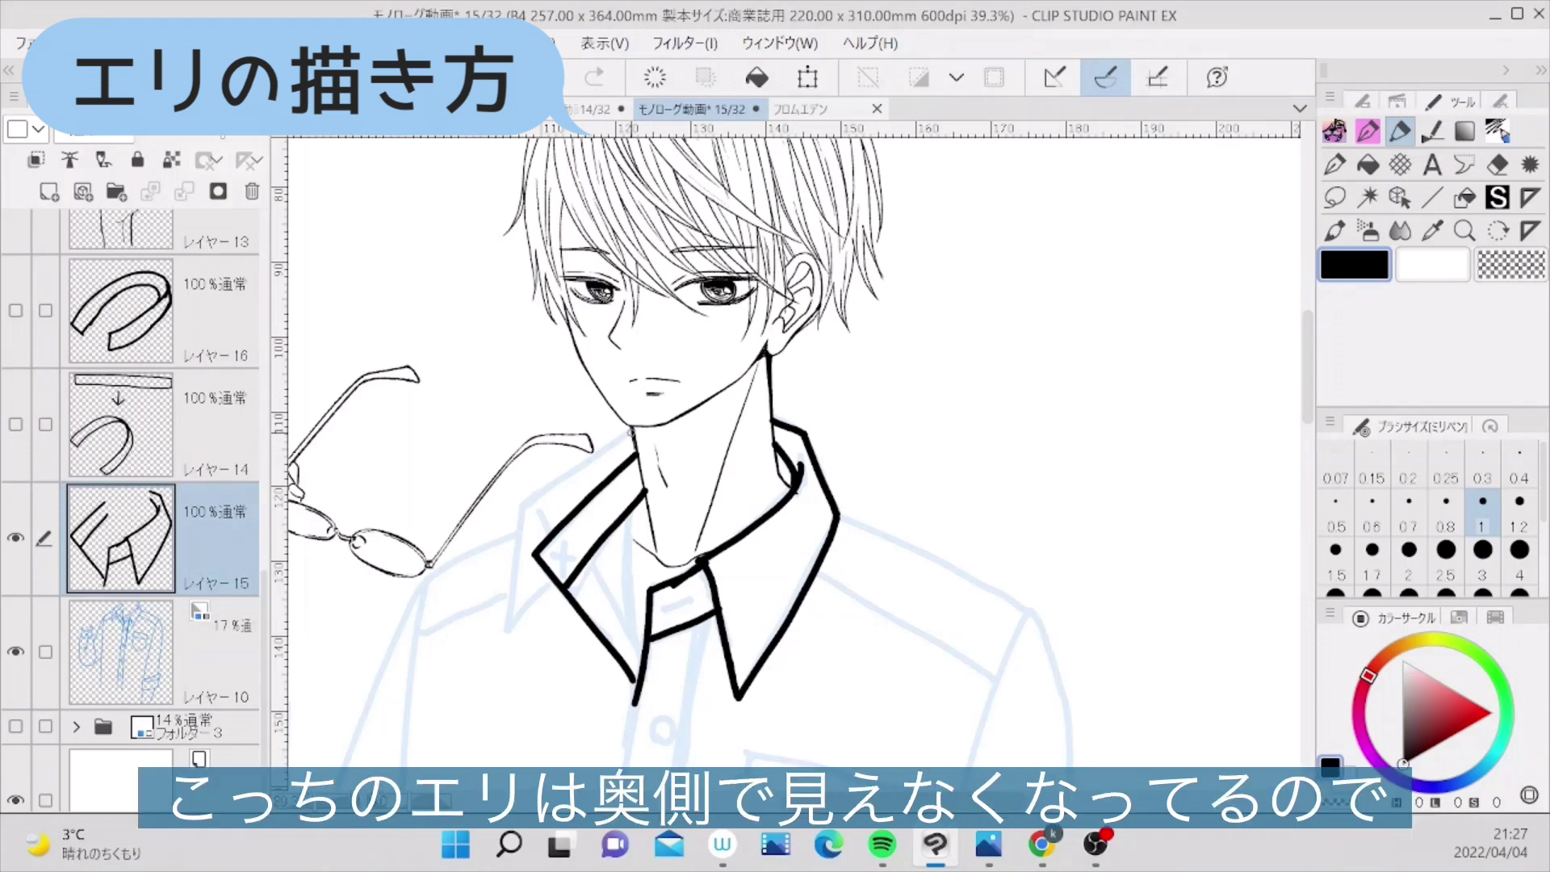
- Draw the far collar flap with its pointed tip, the short band curve inside it and the inner line of the opening
{"action": "mouse_move", "coordinate": [632, 432]}
{"action": "left_mouse_down"}
{"action": "mouse_move", "coordinate": [522, 503]}
{"action": "mouse_move", "coordinate": [508, 632]}
{"action": "mouse_move", "coordinate": [557, 574]}
{"action": "left_mouse_up"}
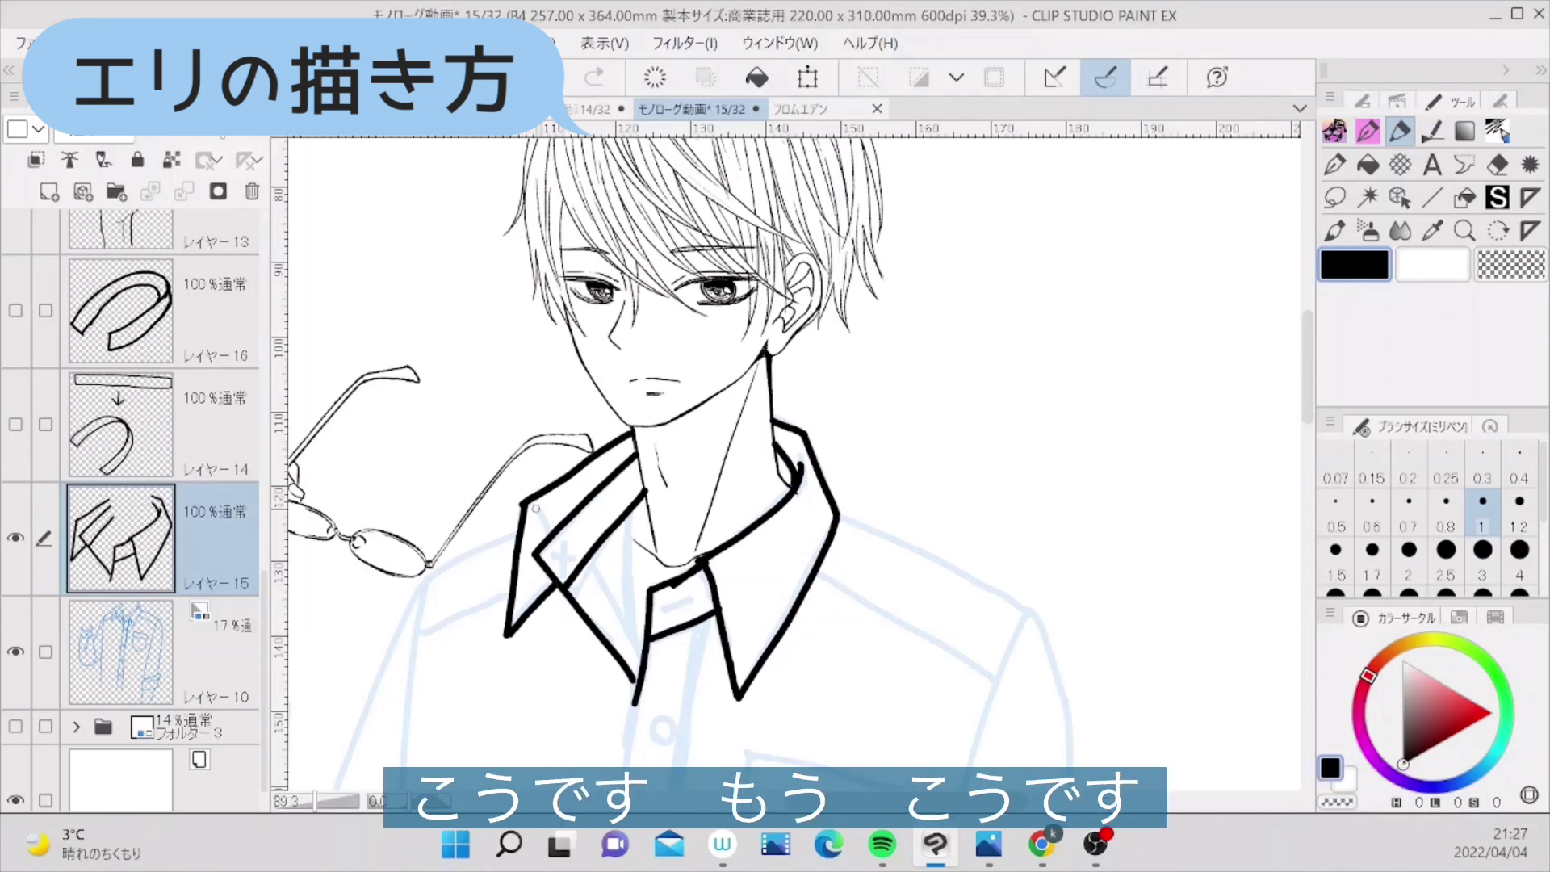
{"action": "left_click_drag", "start_coordinate": [535, 508], "coordinate": [566, 519]}
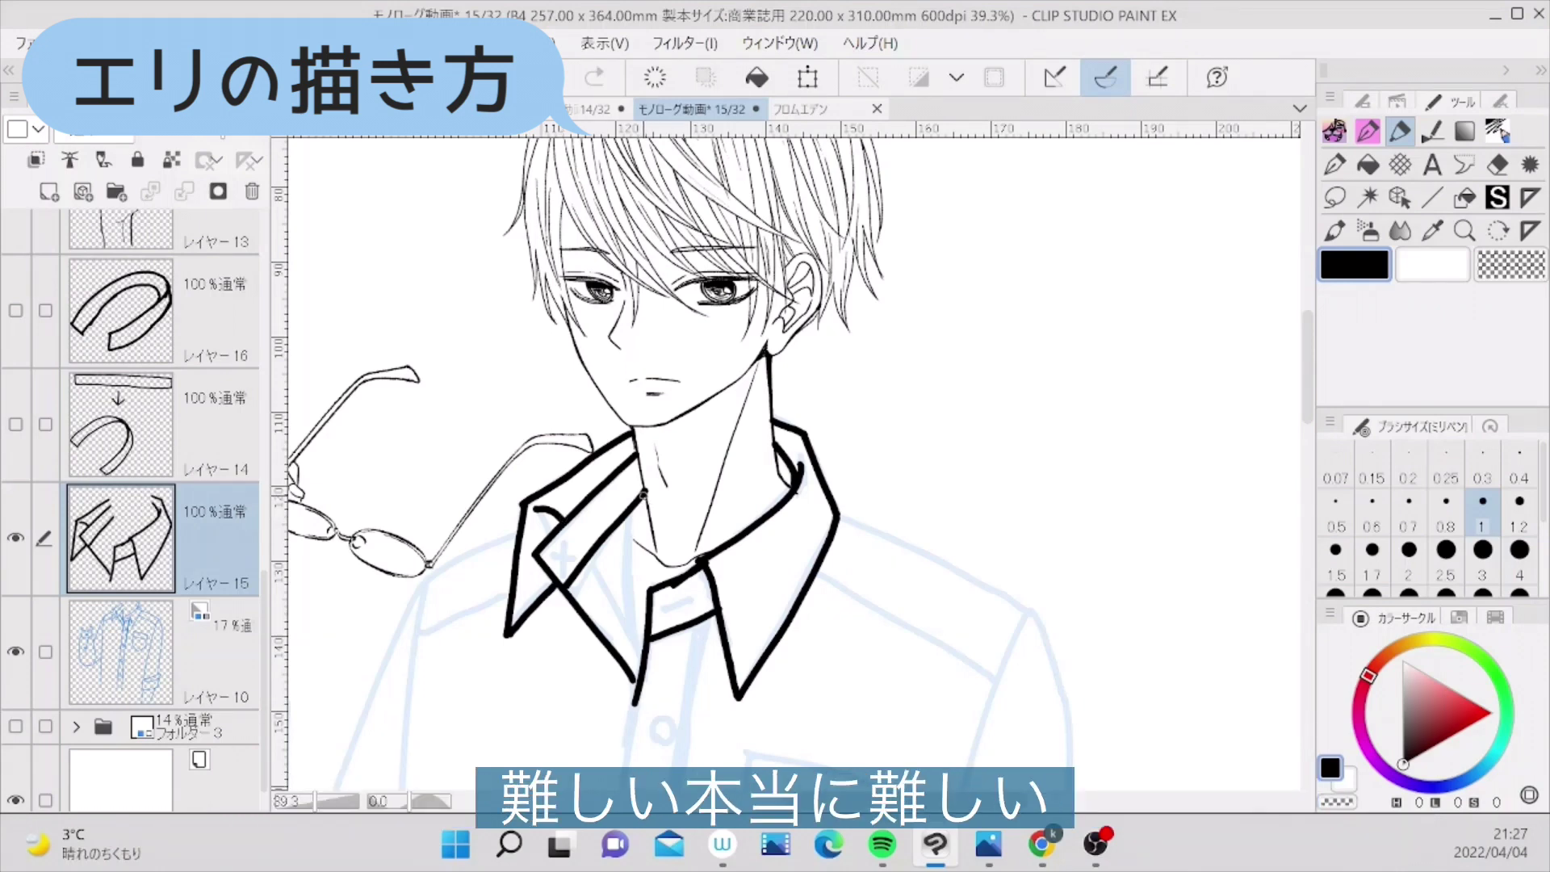
{"action": "left_click_drag", "start_coordinate": [644, 492], "coordinate": [639, 650]}
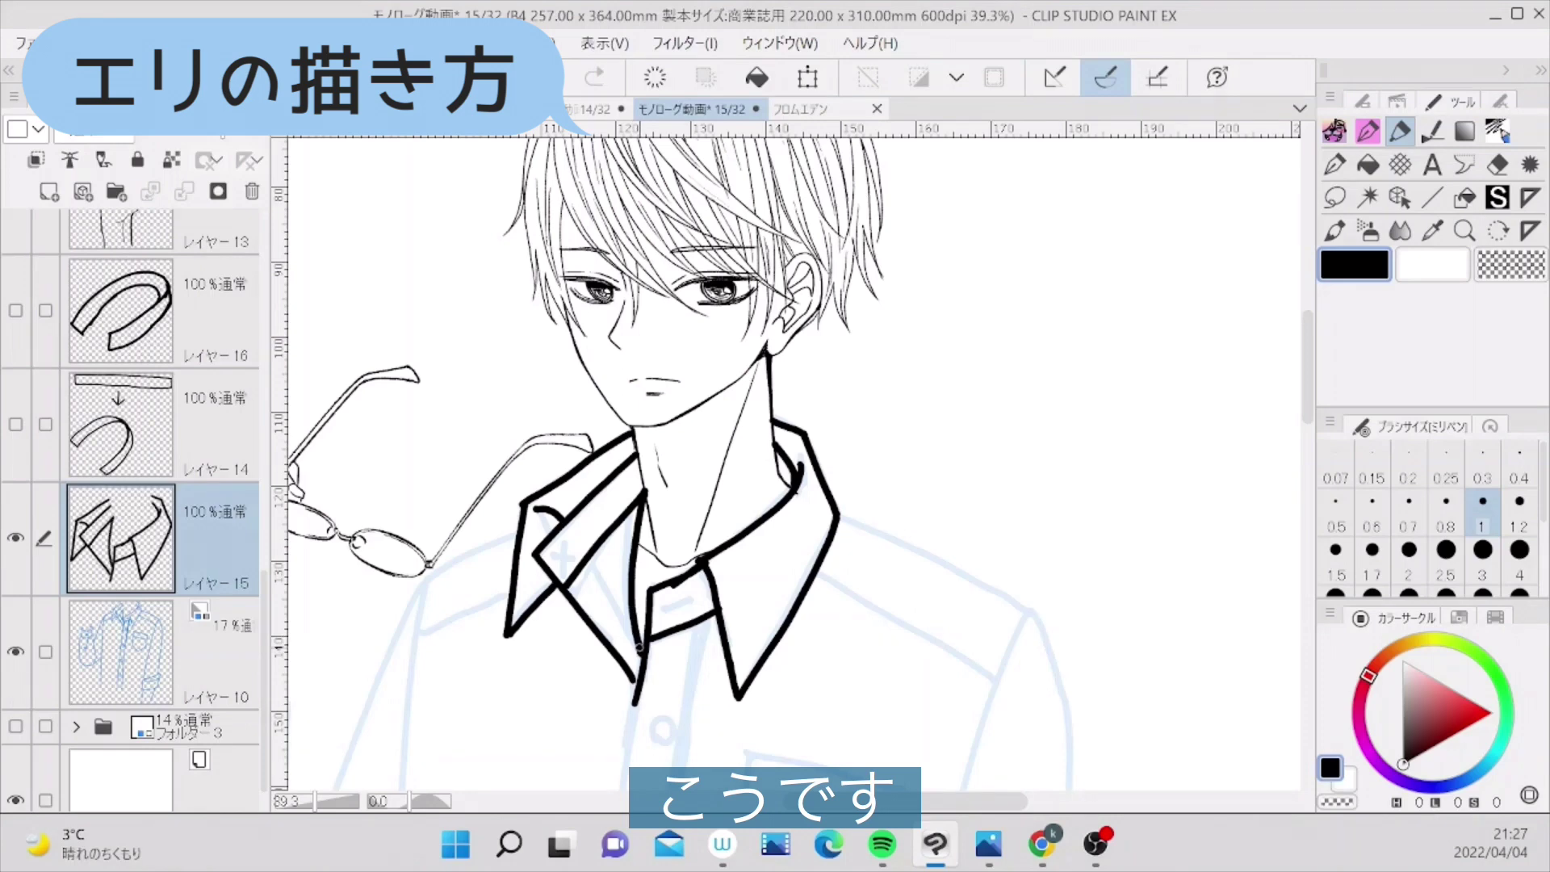
{"action": "left_click", "coordinate": [306, 801]}
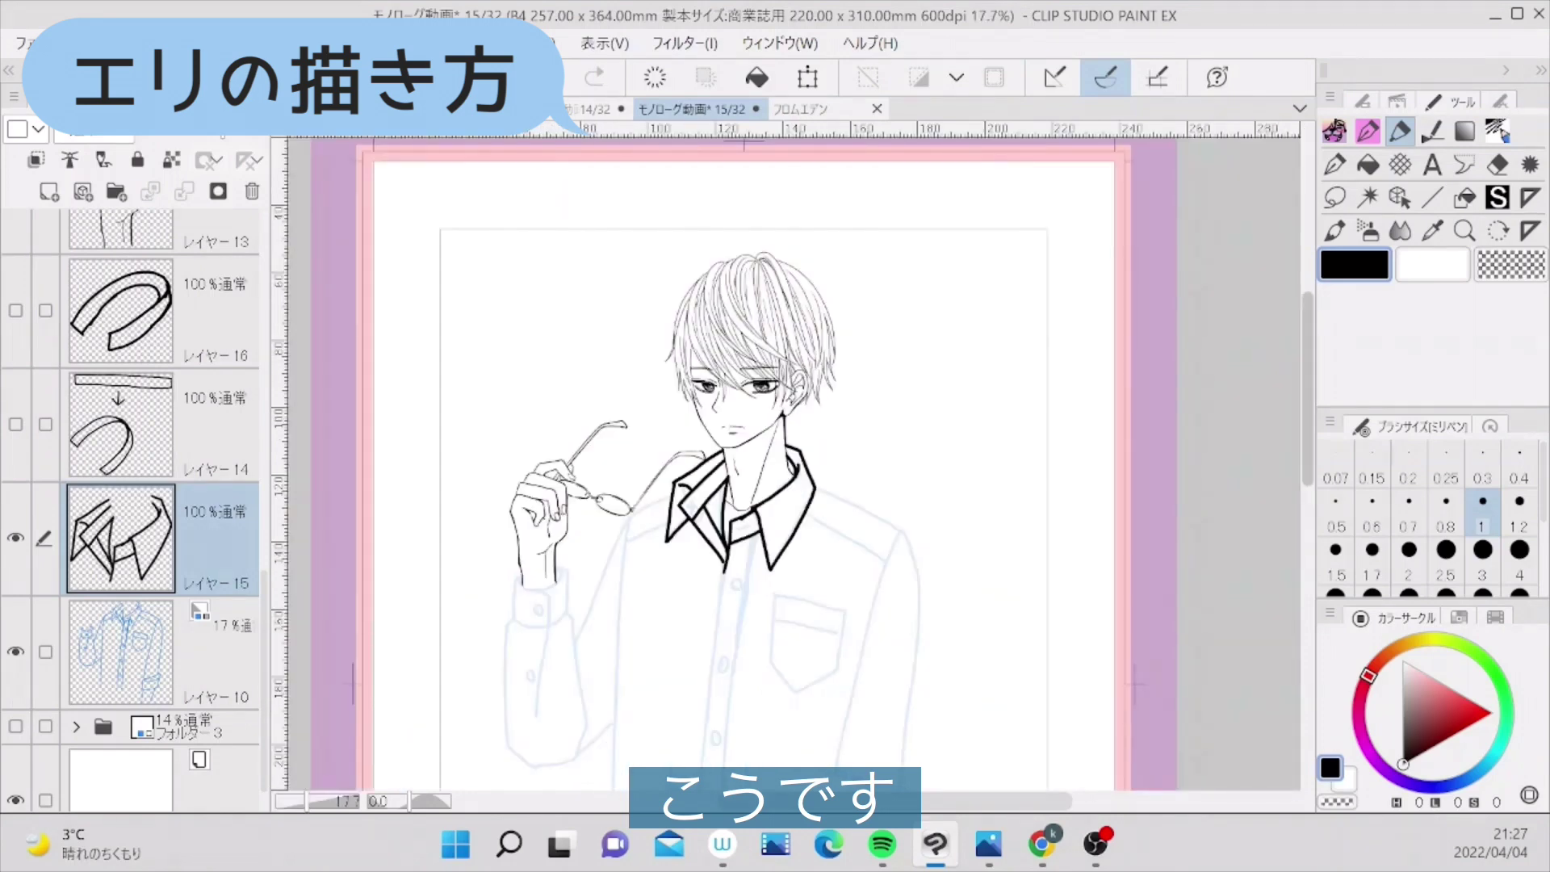
{"action": "left_click_drag", "start_coordinate": [1316, 387], "coordinate": [1305, 410]}
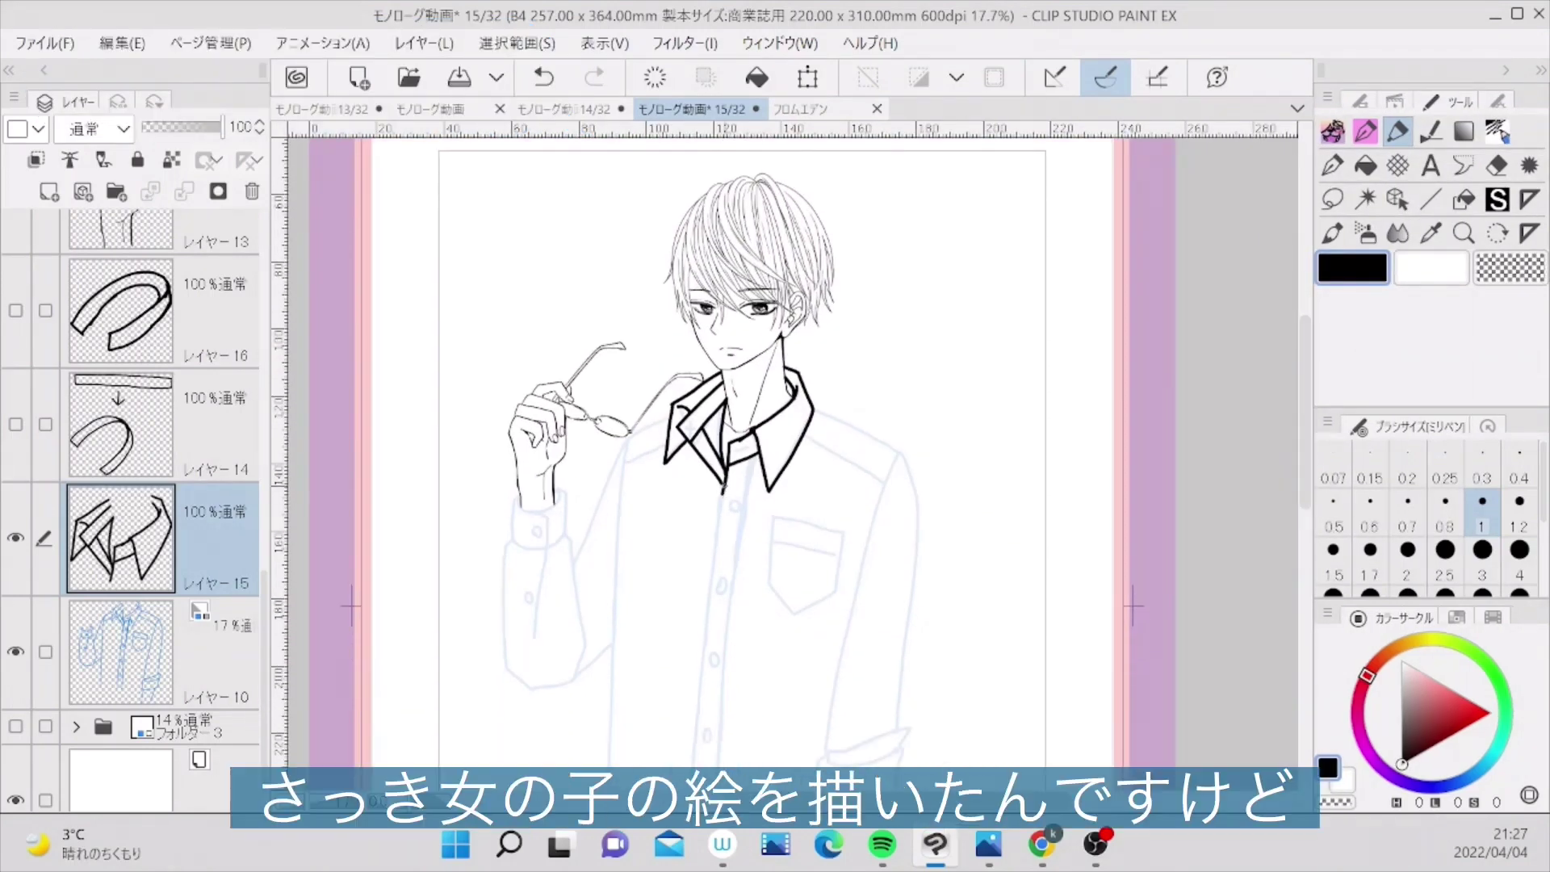
{"action": "left_click_drag", "start_coordinate": [723, 504], "coordinate": [699, 759]}
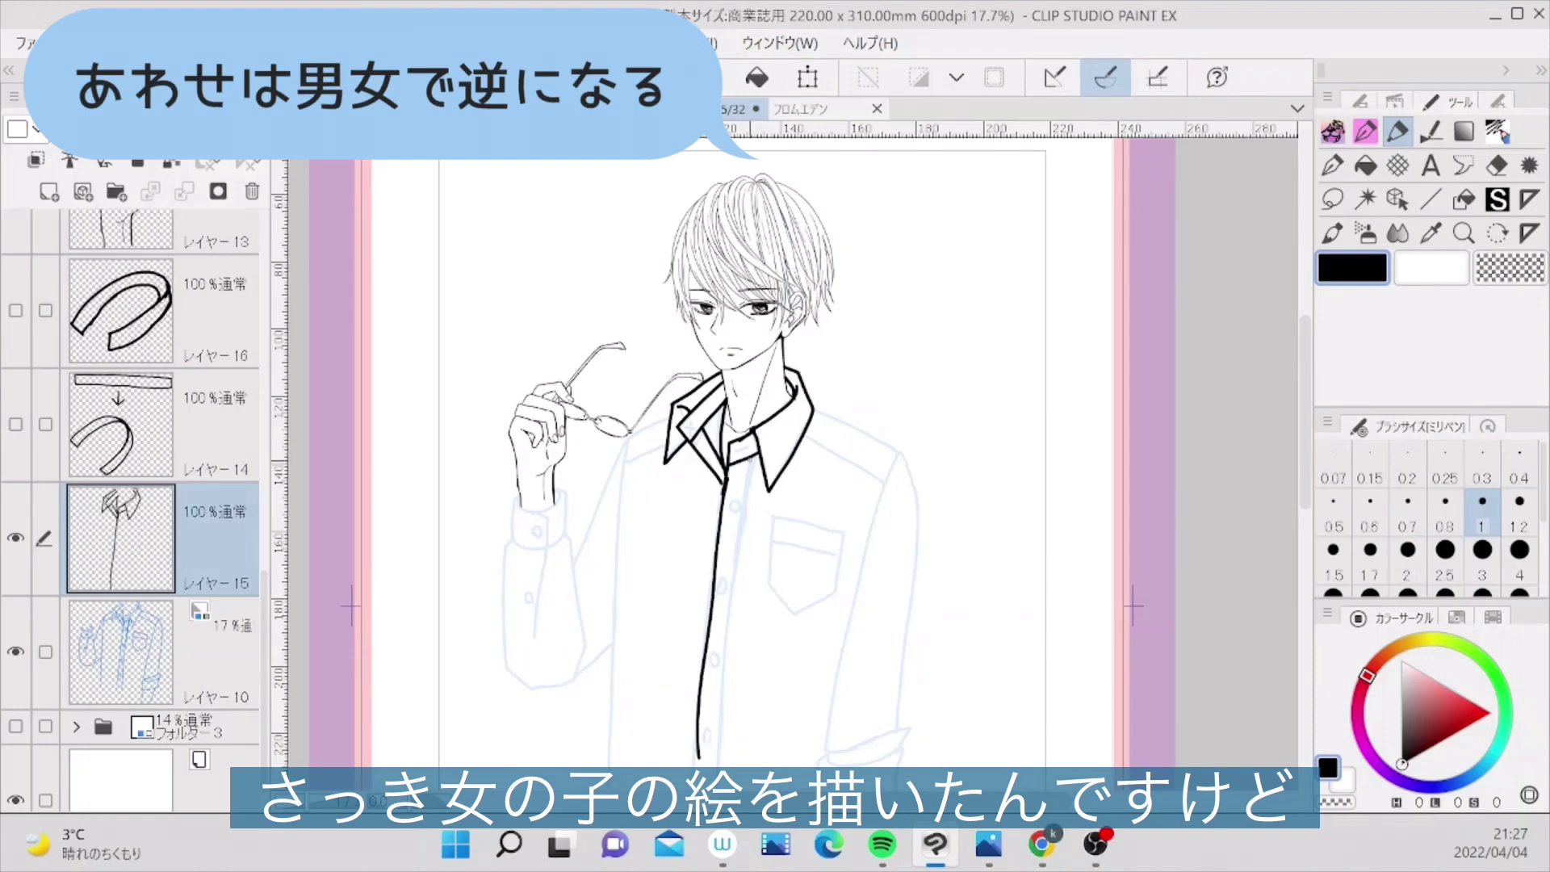
{"action": "left_click_drag", "start_coordinate": [748, 459], "coordinate": [713, 764]}
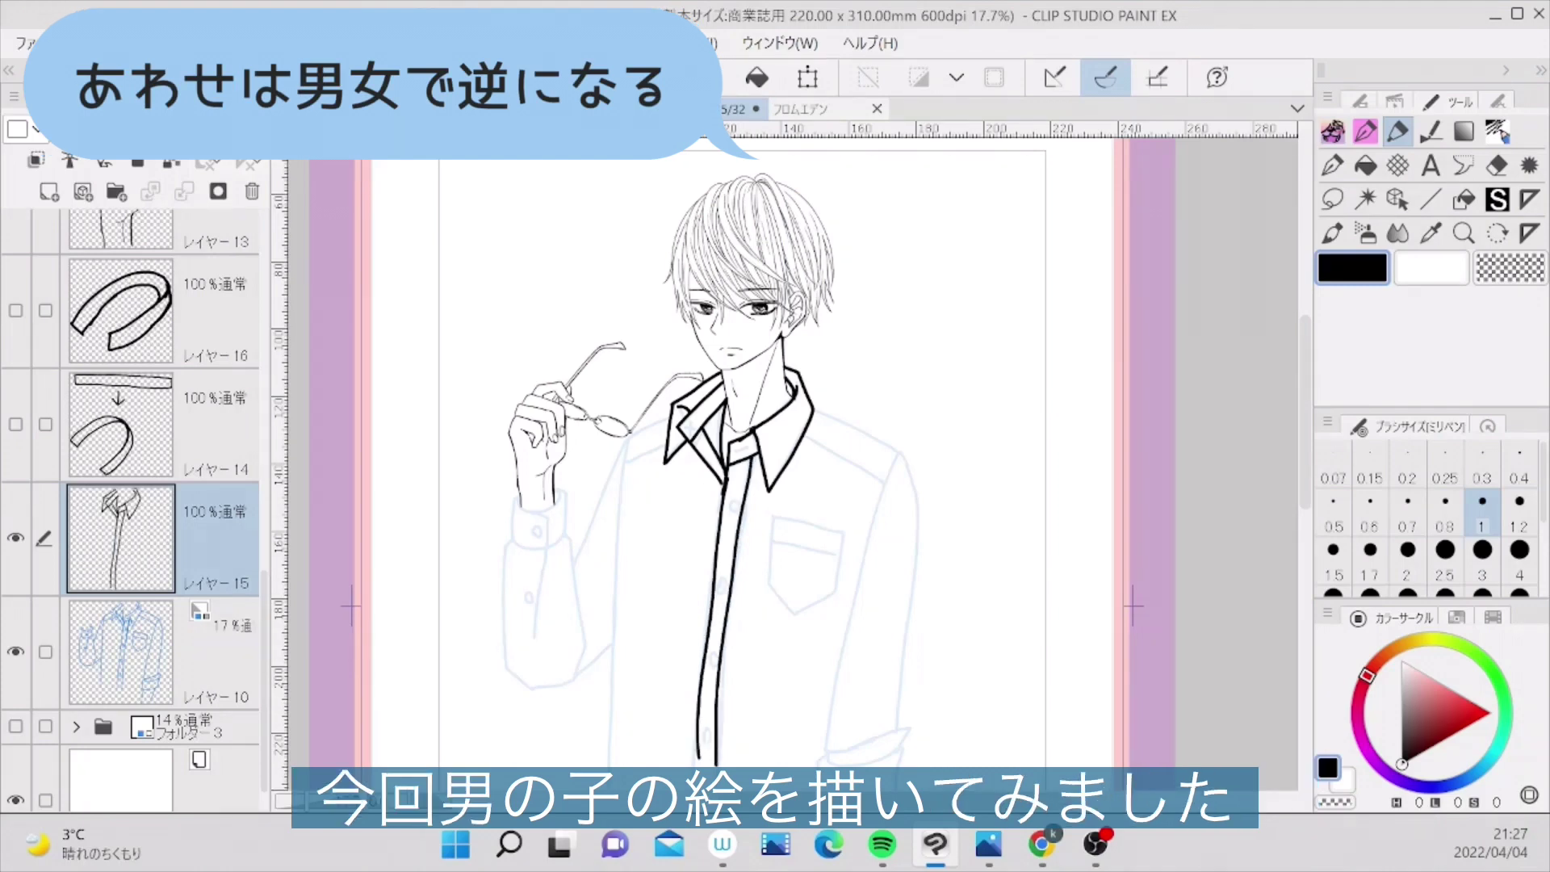
{"action": "key", "text": "ctrl+z"}
{"action": "key", "text": "ctrl+z"}
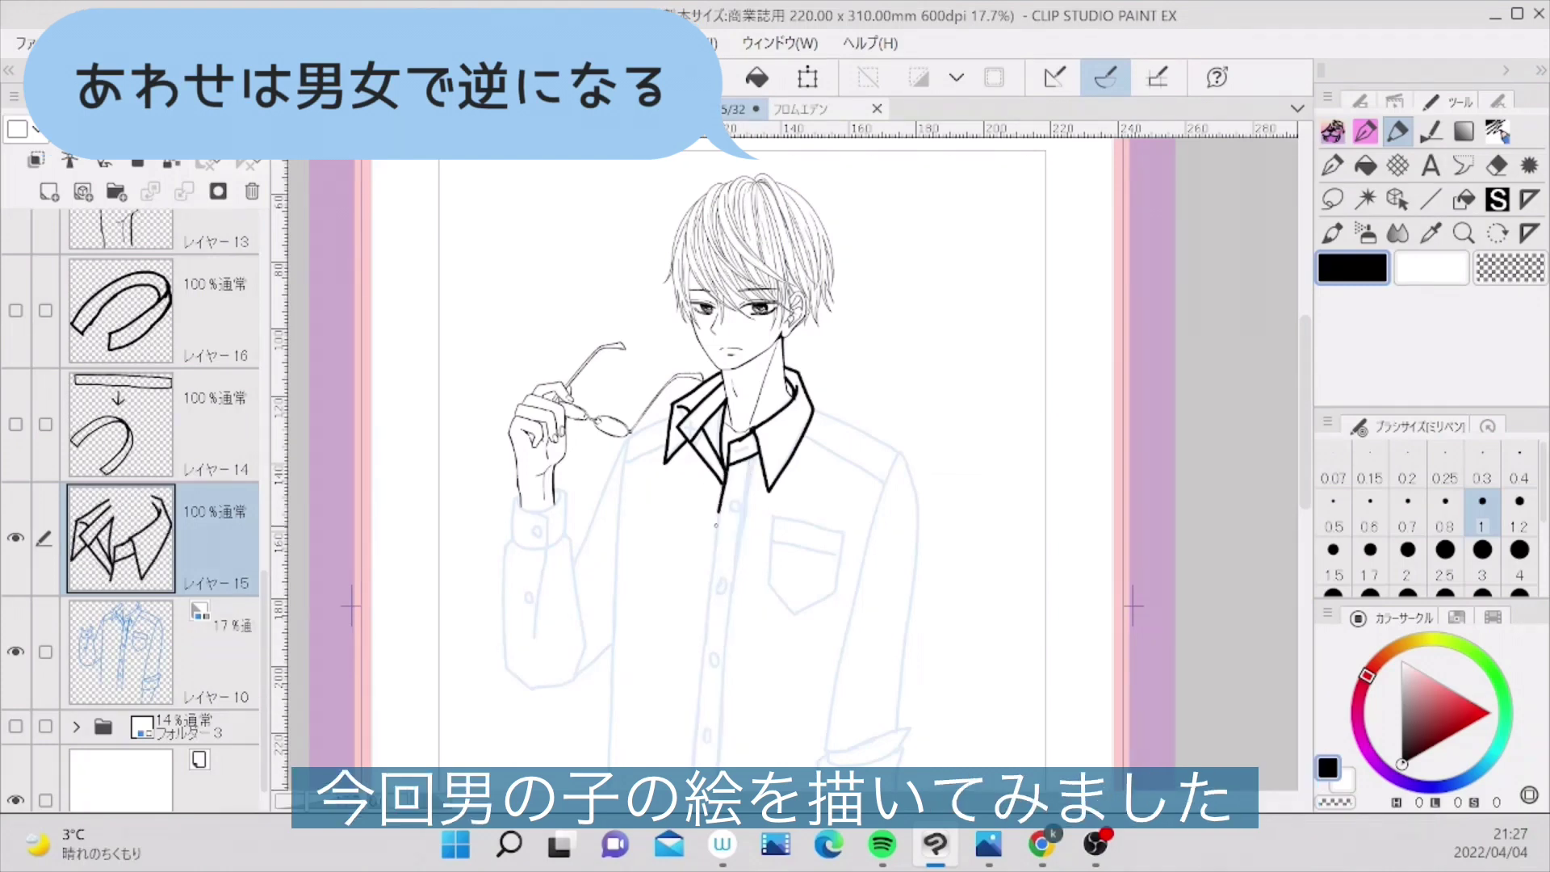
- Draw the two long edges of the shirt's front placket over the sketch, and reinforce the line where the near collar meets it
{"action": "left_click_drag", "start_coordinate": [718, 509], "coordinate": [688, 776]}
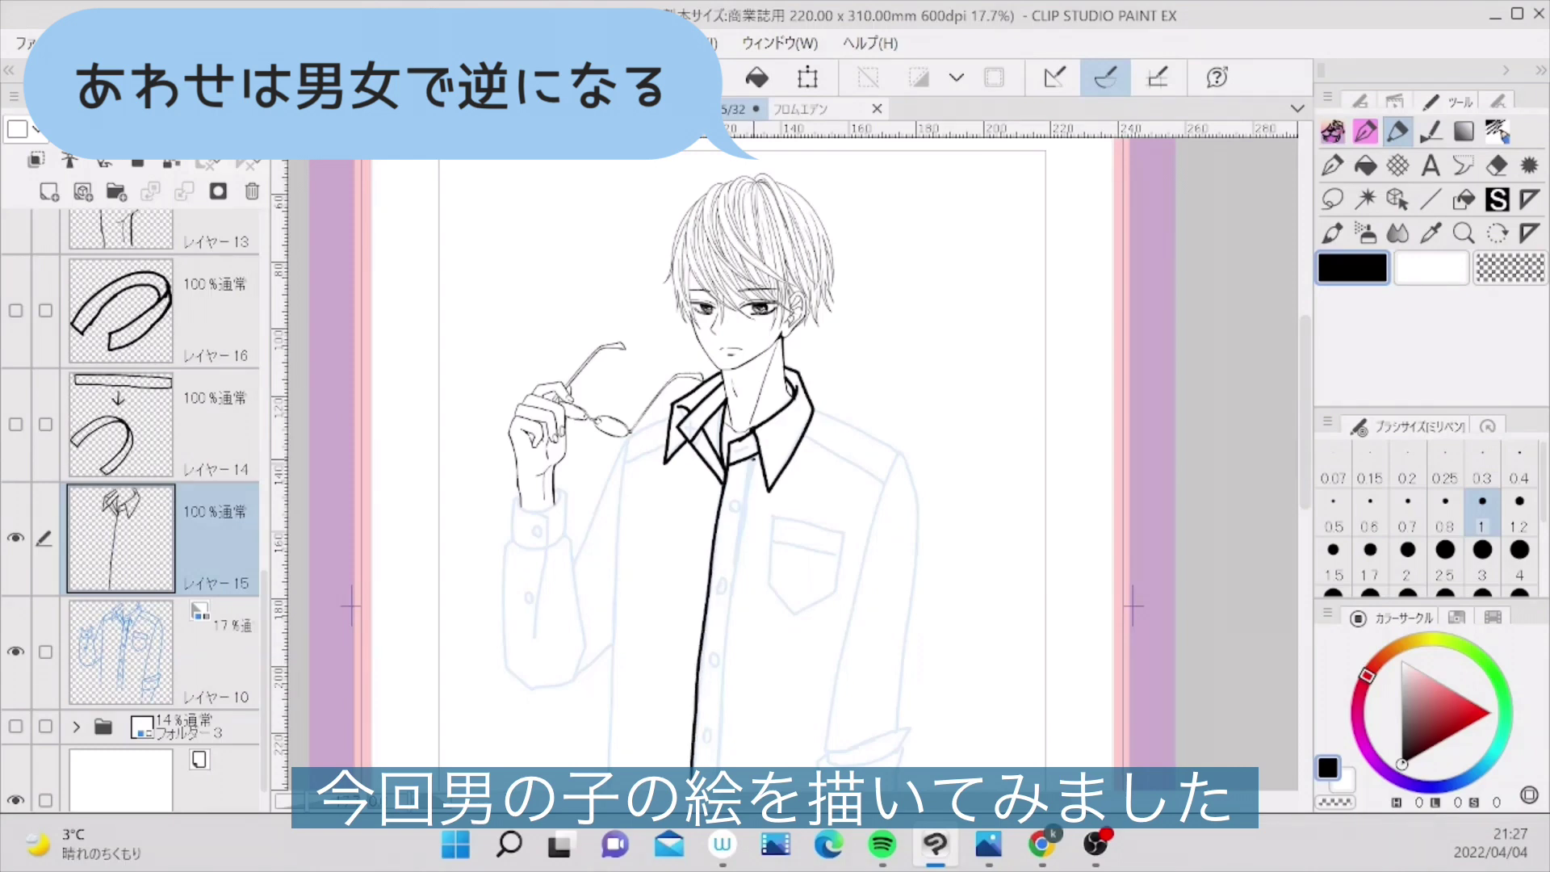
{"action": "left_click_drag", "start_coordinate": [751, 456], "coordinate": [717, 780]}
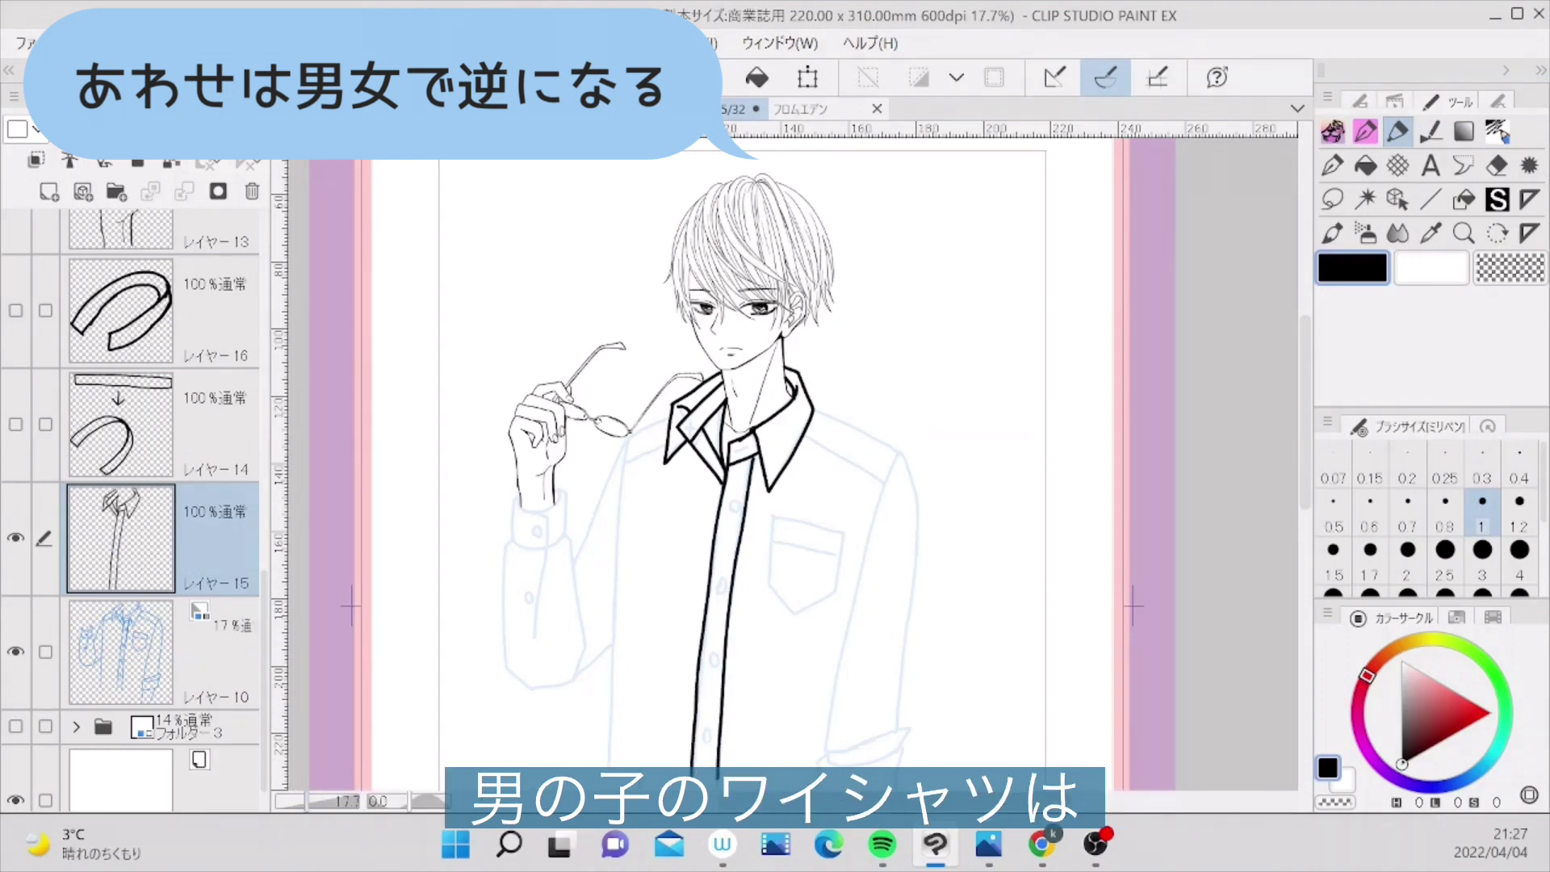
{"action": "key", "text": "ctrl+plus"}
{"action": "key", "text": "ctrl+plus"}
{"action": "key", "text": "ctrl+plus"}
{"action": "key", "text": "ctrl+plus"}
{"action": "key", "text": "ctrl+plus"}
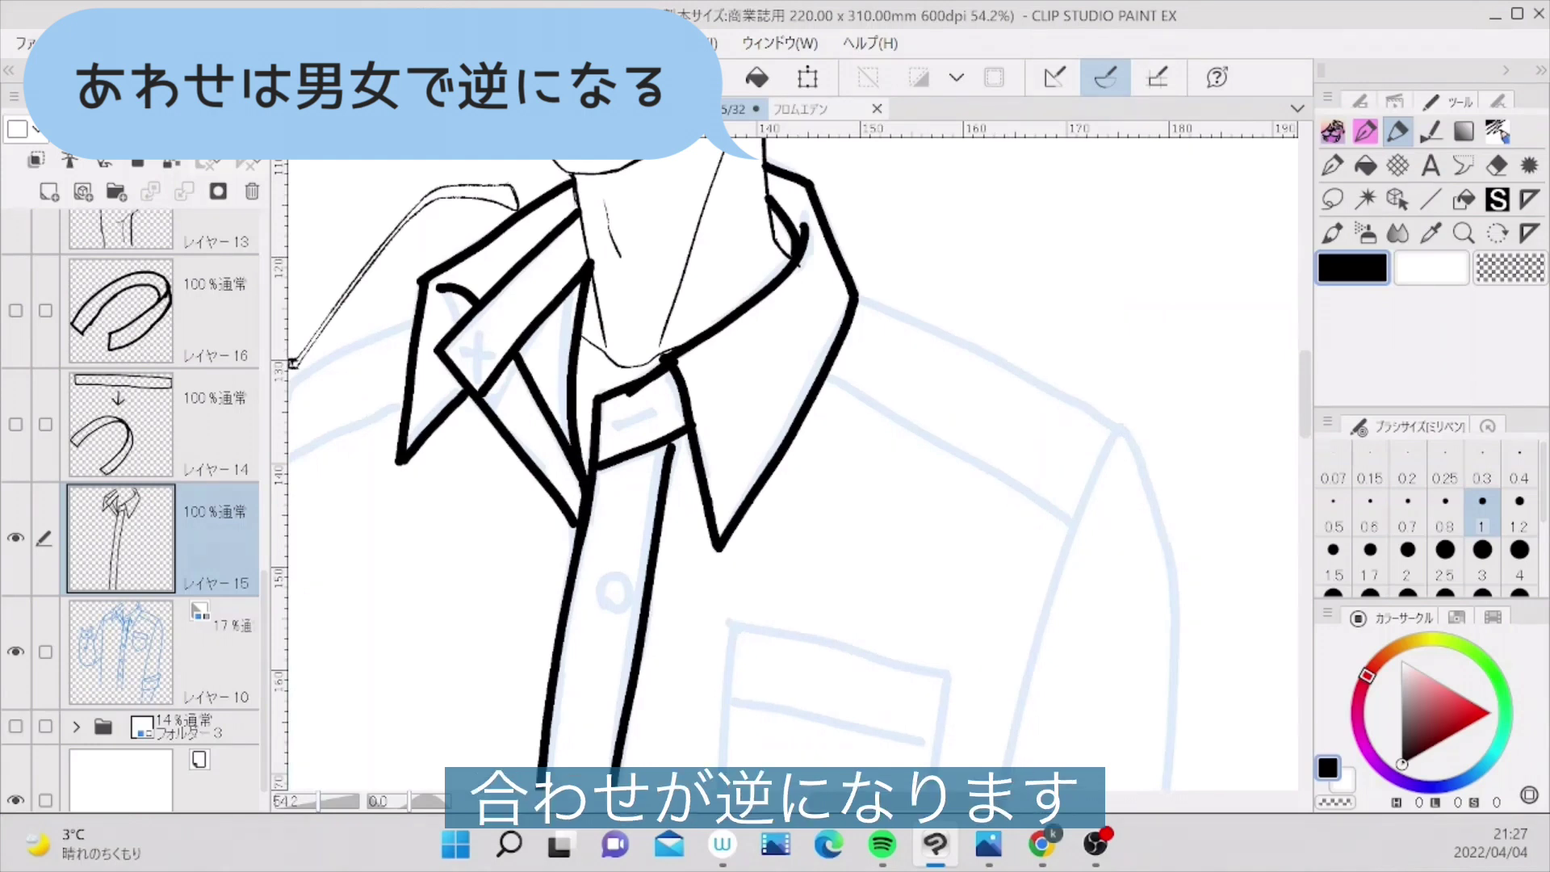
{"action": "left_click_drag", "start_coordinate": [1305, 385], "coordinate": [1305, 371]}
{"action": "left_click_drag", "start_coordinate": [560, 596], "coordinate": [576, 640]}
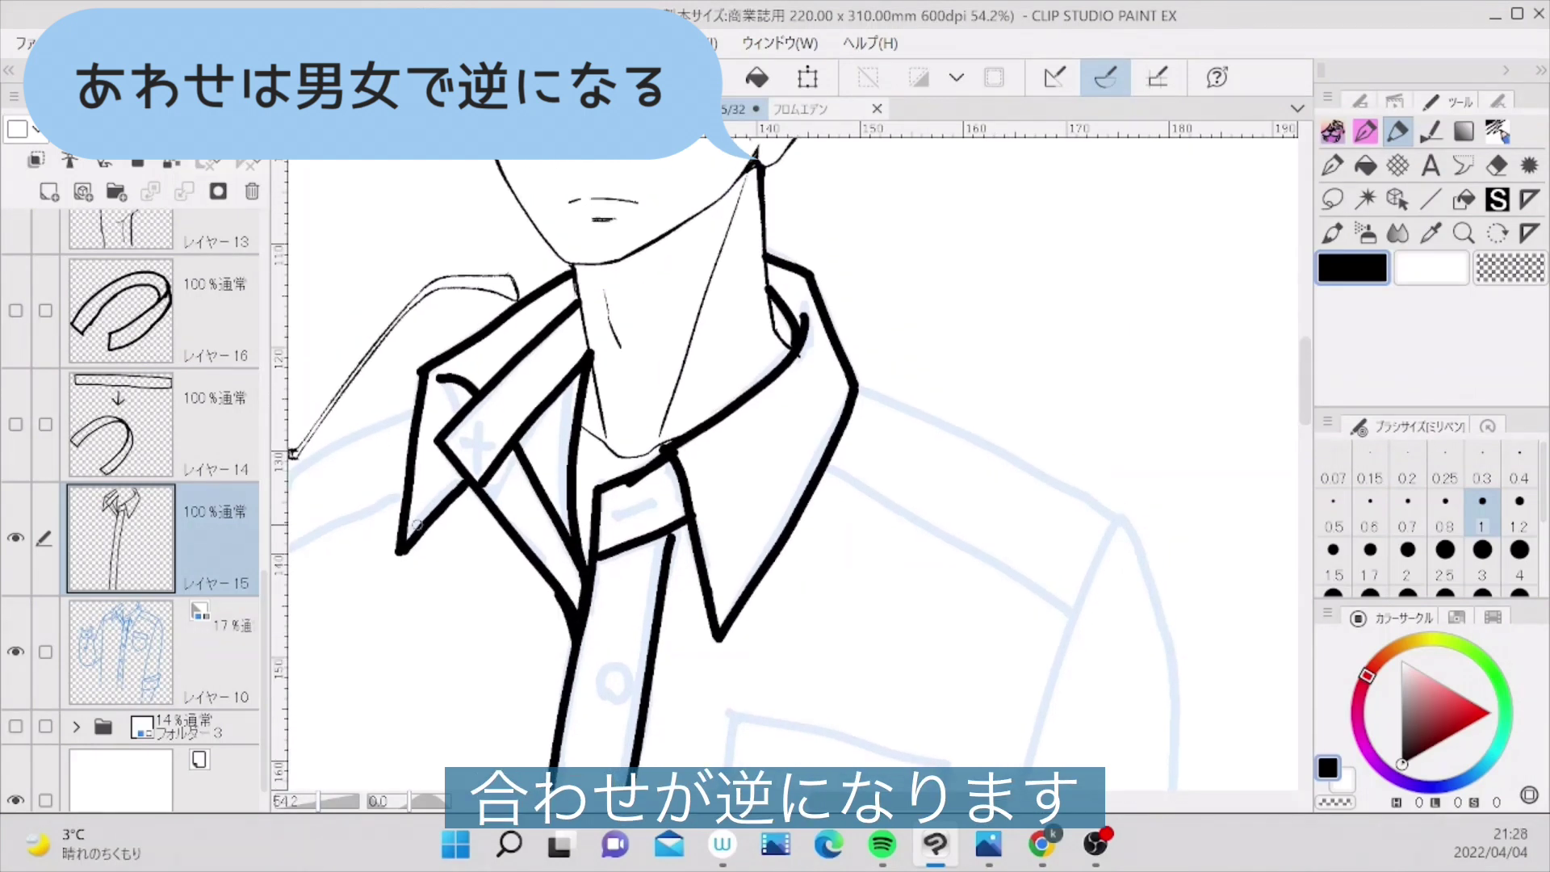
- Draw a short buttonhole dash on the collar band and three round buttons down the placket
{"action": "scroll", "coordinate": [416, 525], "scroll_direction": "down", "scroll_amount": 6}
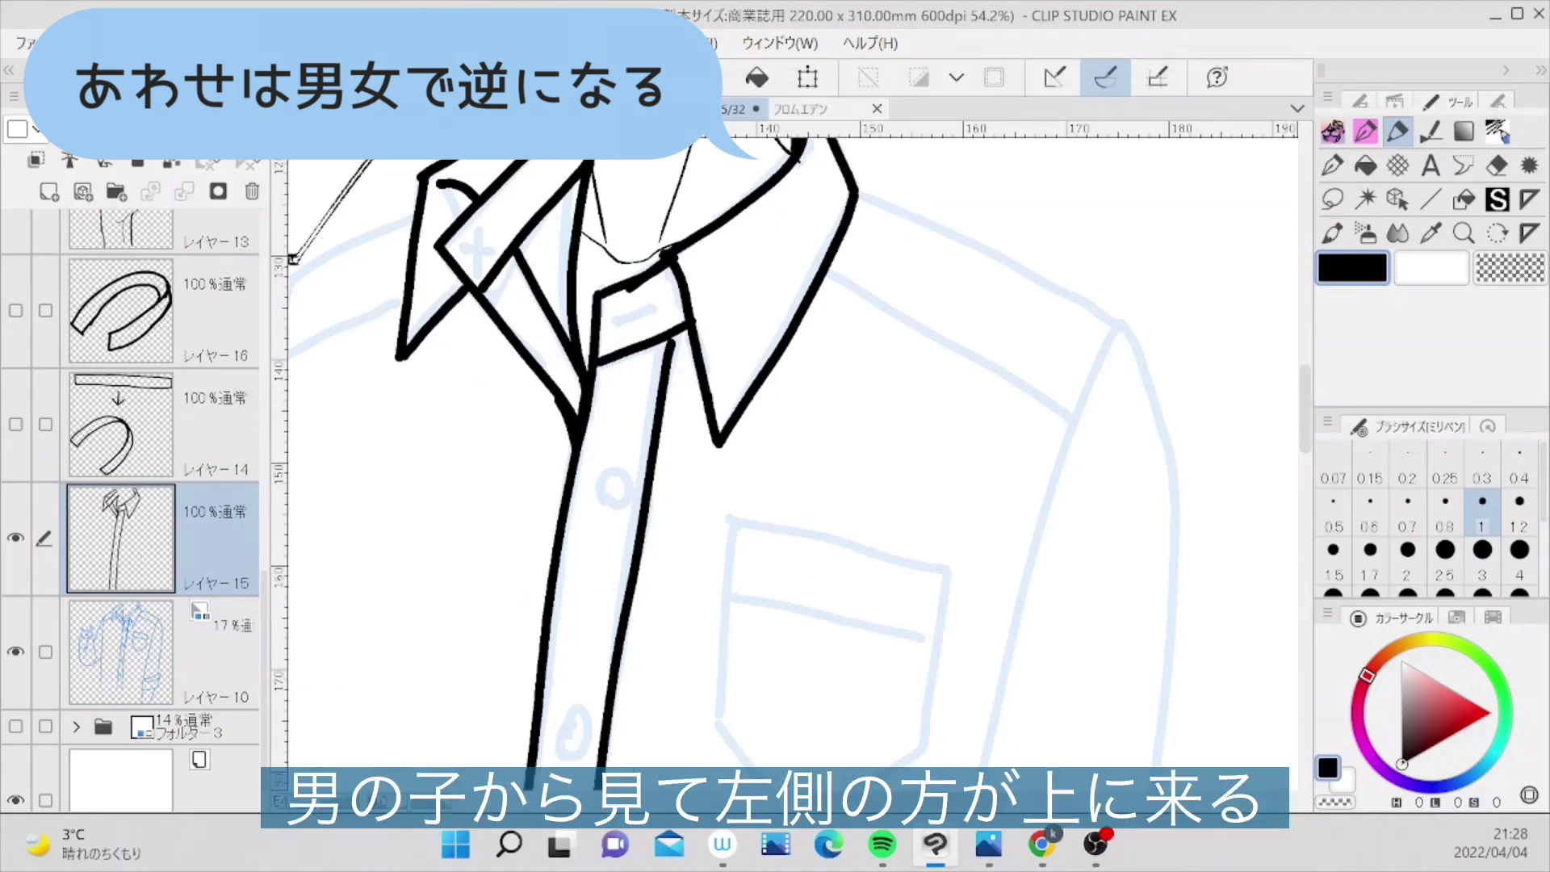
{"action": "scroll", "coordinate": [1306, 404], "scroll_direction": "up", "scroll_amount": 3}
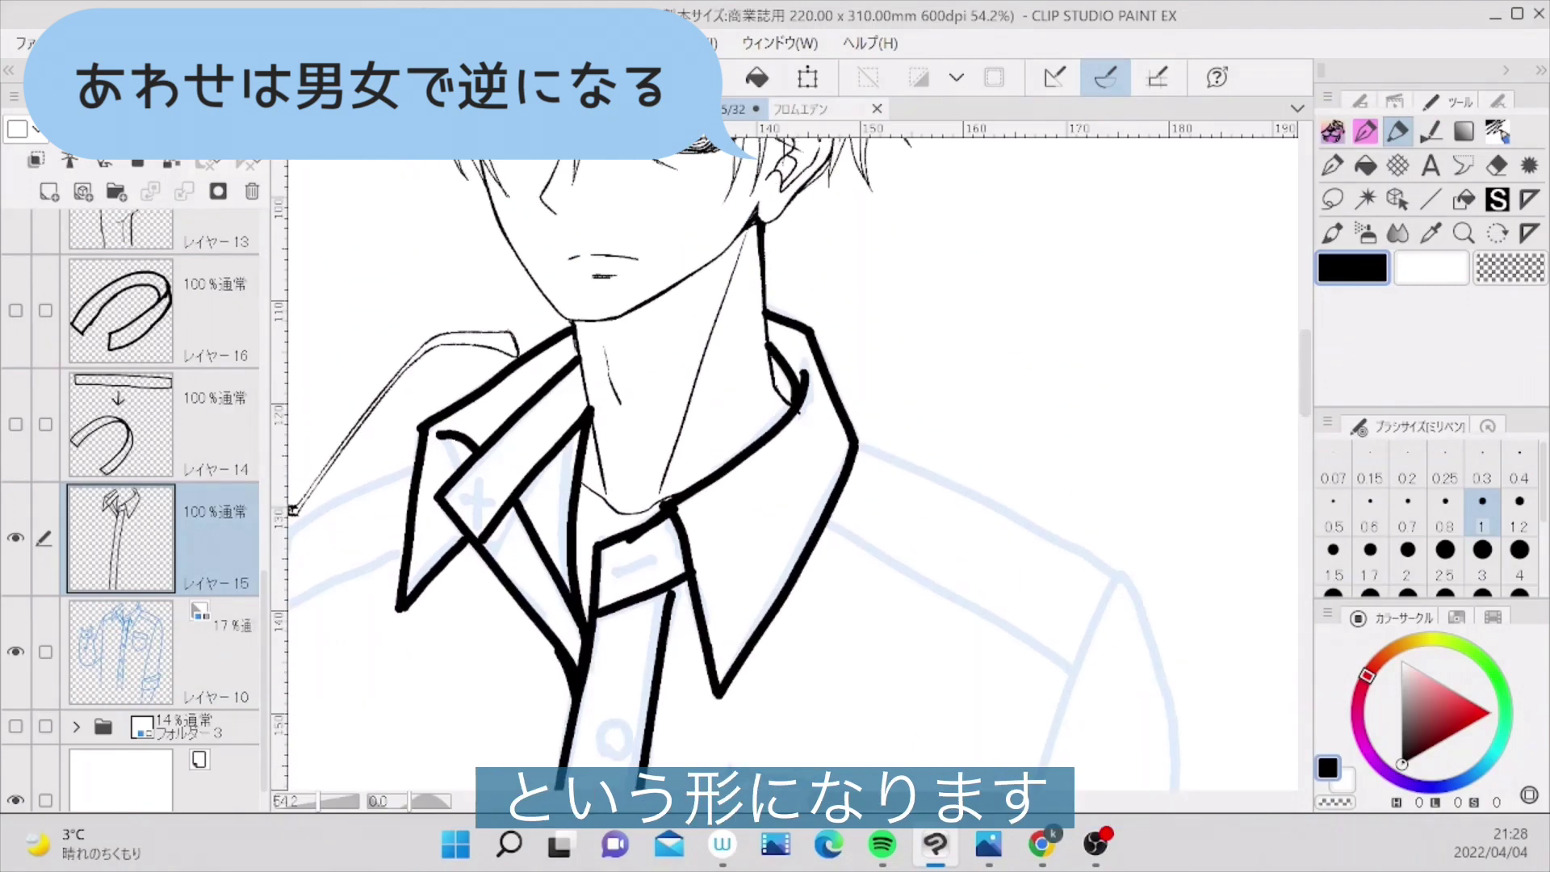
{"action": "left_click_drag", "start_coordinate": [1306, 368], "coordinate": [1306, 375]}
{"action": "left_click_drag", "start_coordinate": [318, 801], "coordinate": [309, 801]}
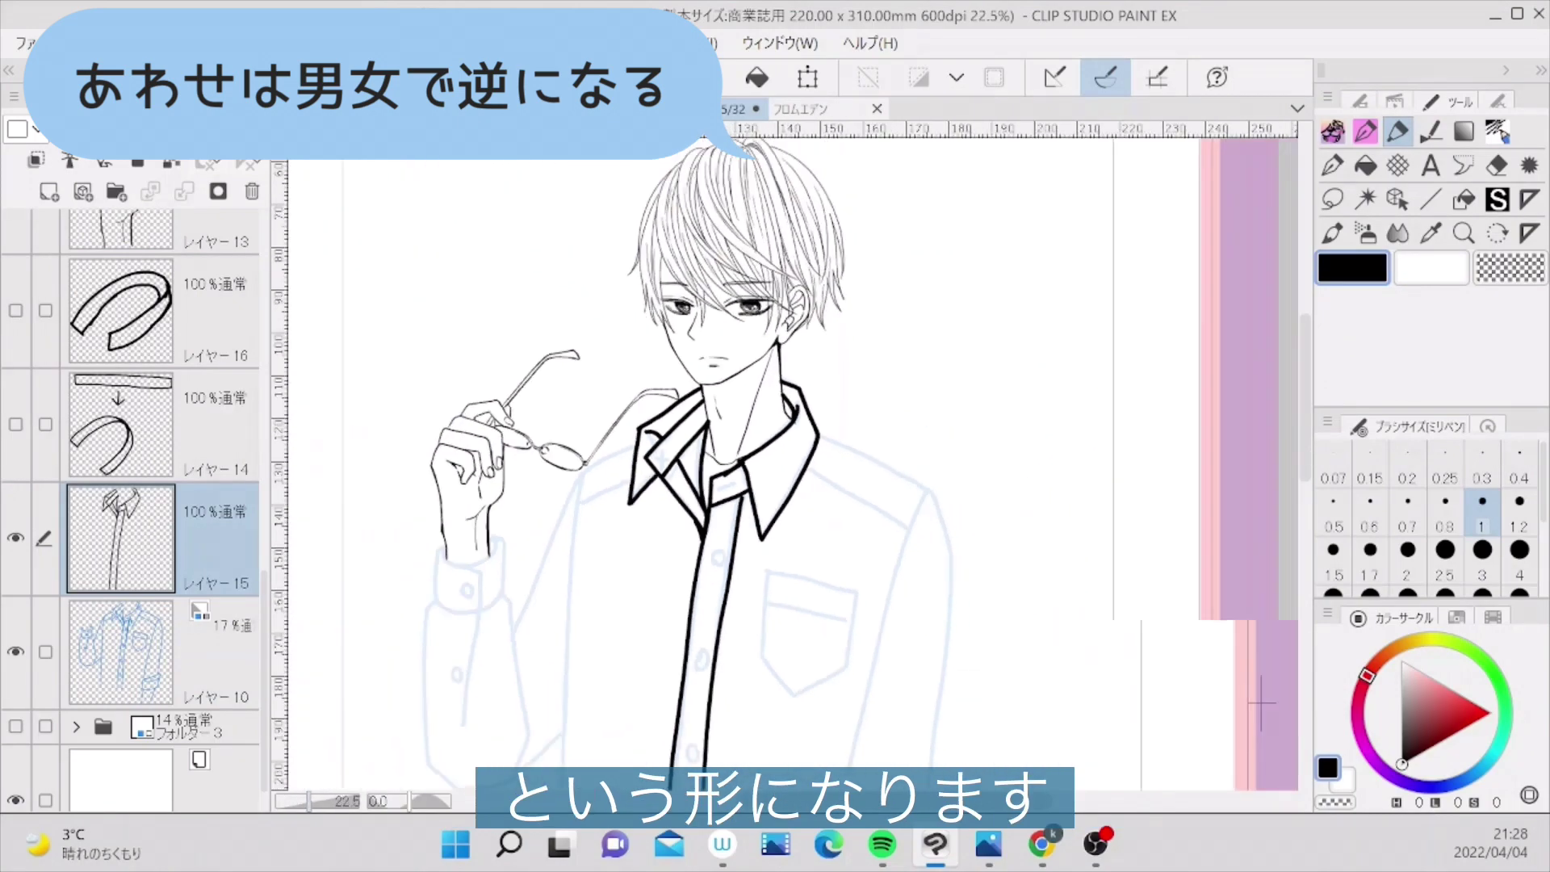
{"action": "scroll", "coordinate": [1225, 563], "scroll_direction": "down", "scroll_amount": 2}
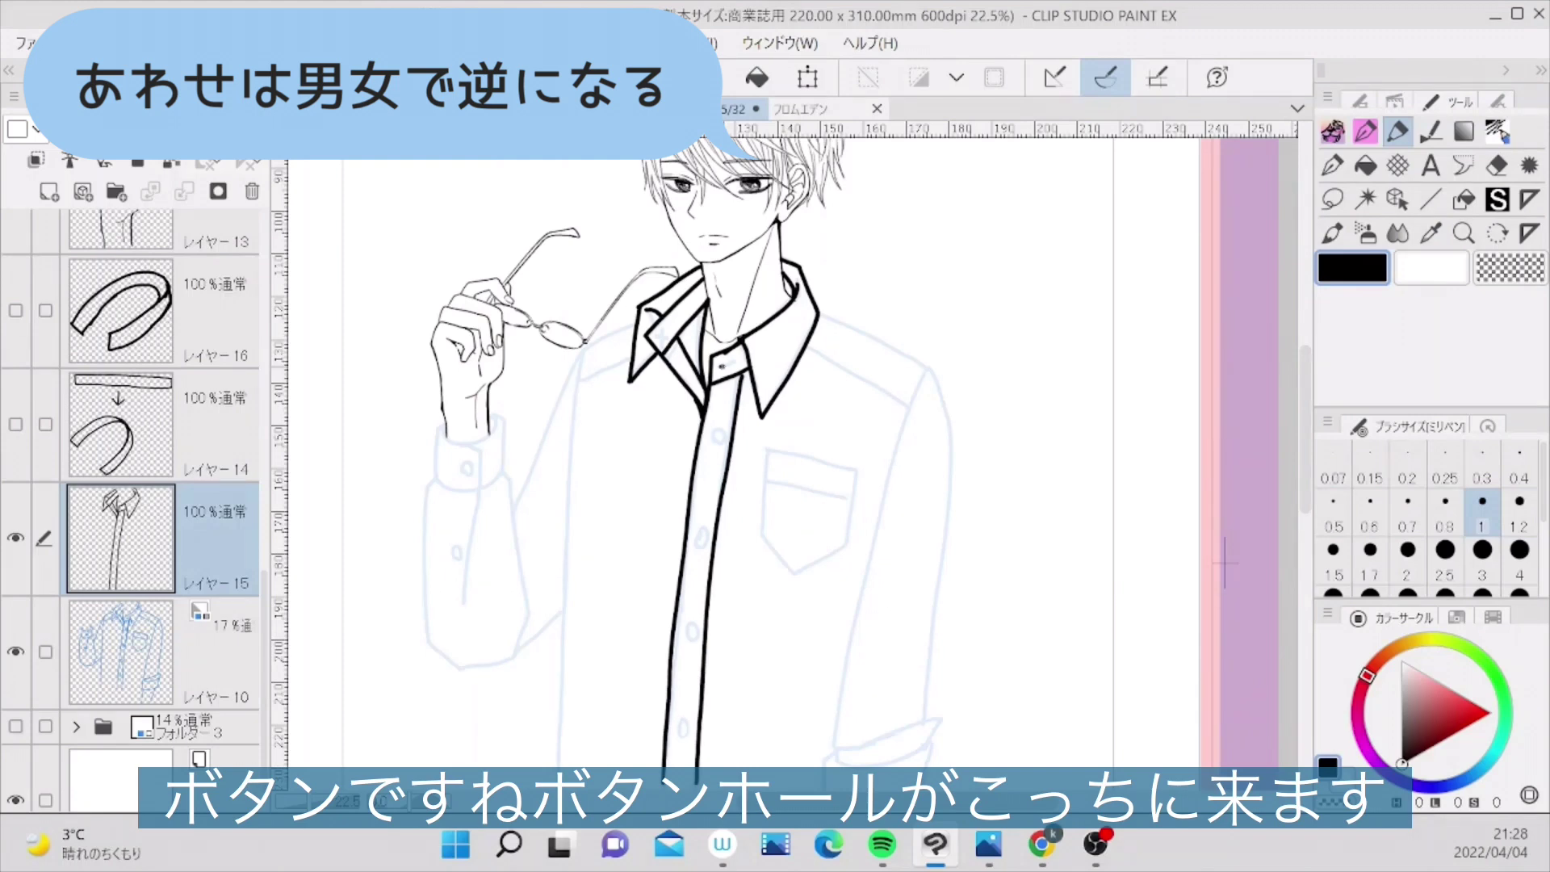
{"action": "scroll", "coordinate": [1277, 362], "scroll_direction": "up", "scroll_amount": 2}
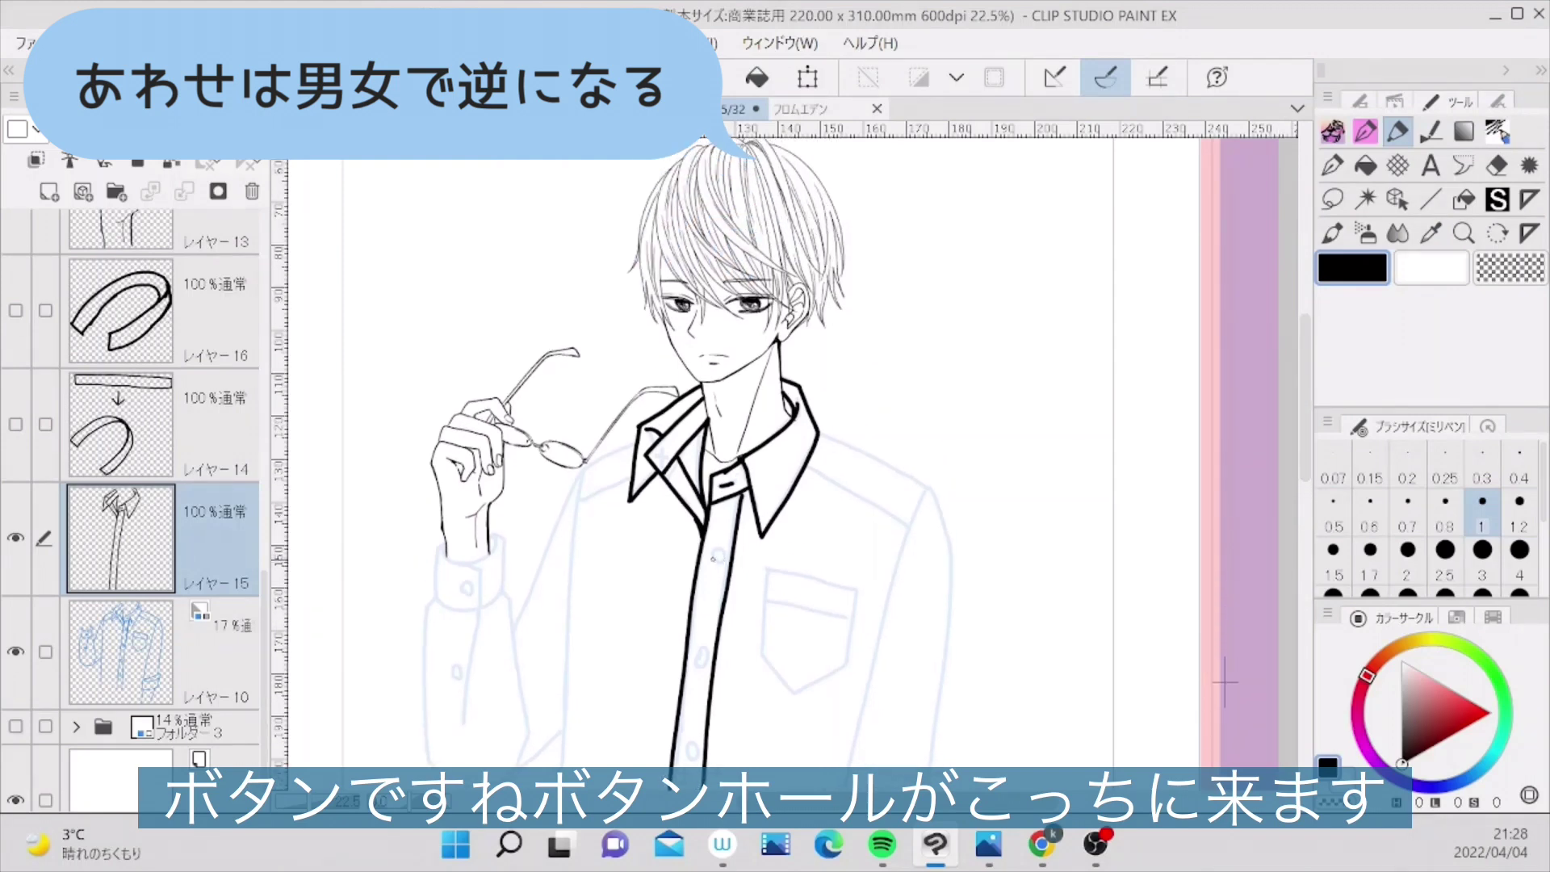
{"action": "left_click_drag", "start_coordinate": [723, 547], "coordinate": [714, 559]}
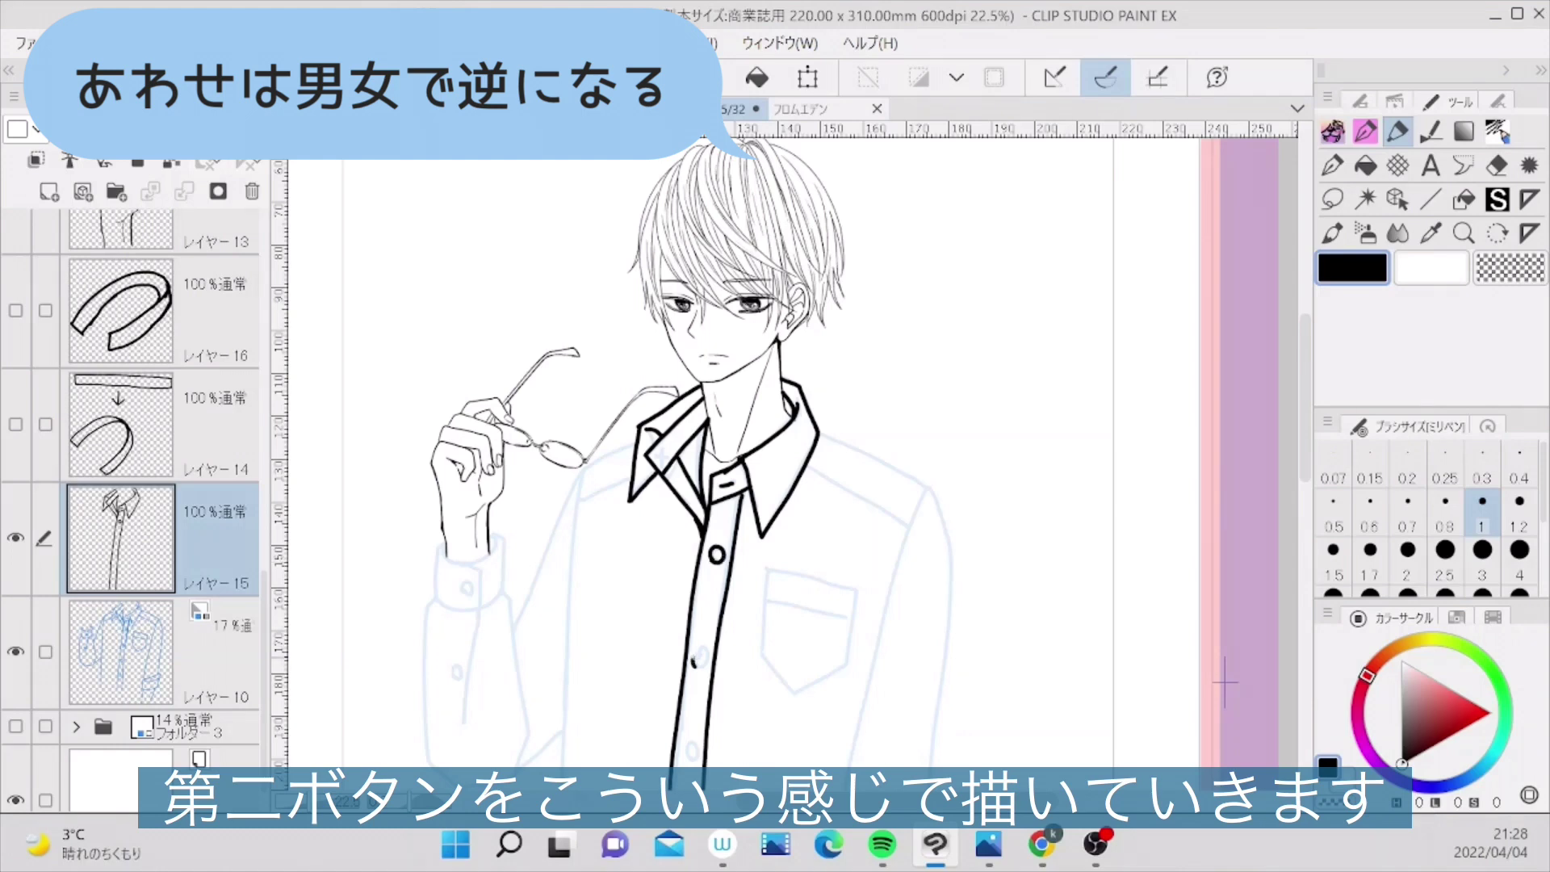
{"action": "left_click_drag", "start_coordinate": [703, 666], "coordinate": [704, 655]}
{"action": "left_click_drag", "start_coordinate": [684, 756], "coordinate": [697, 756]}
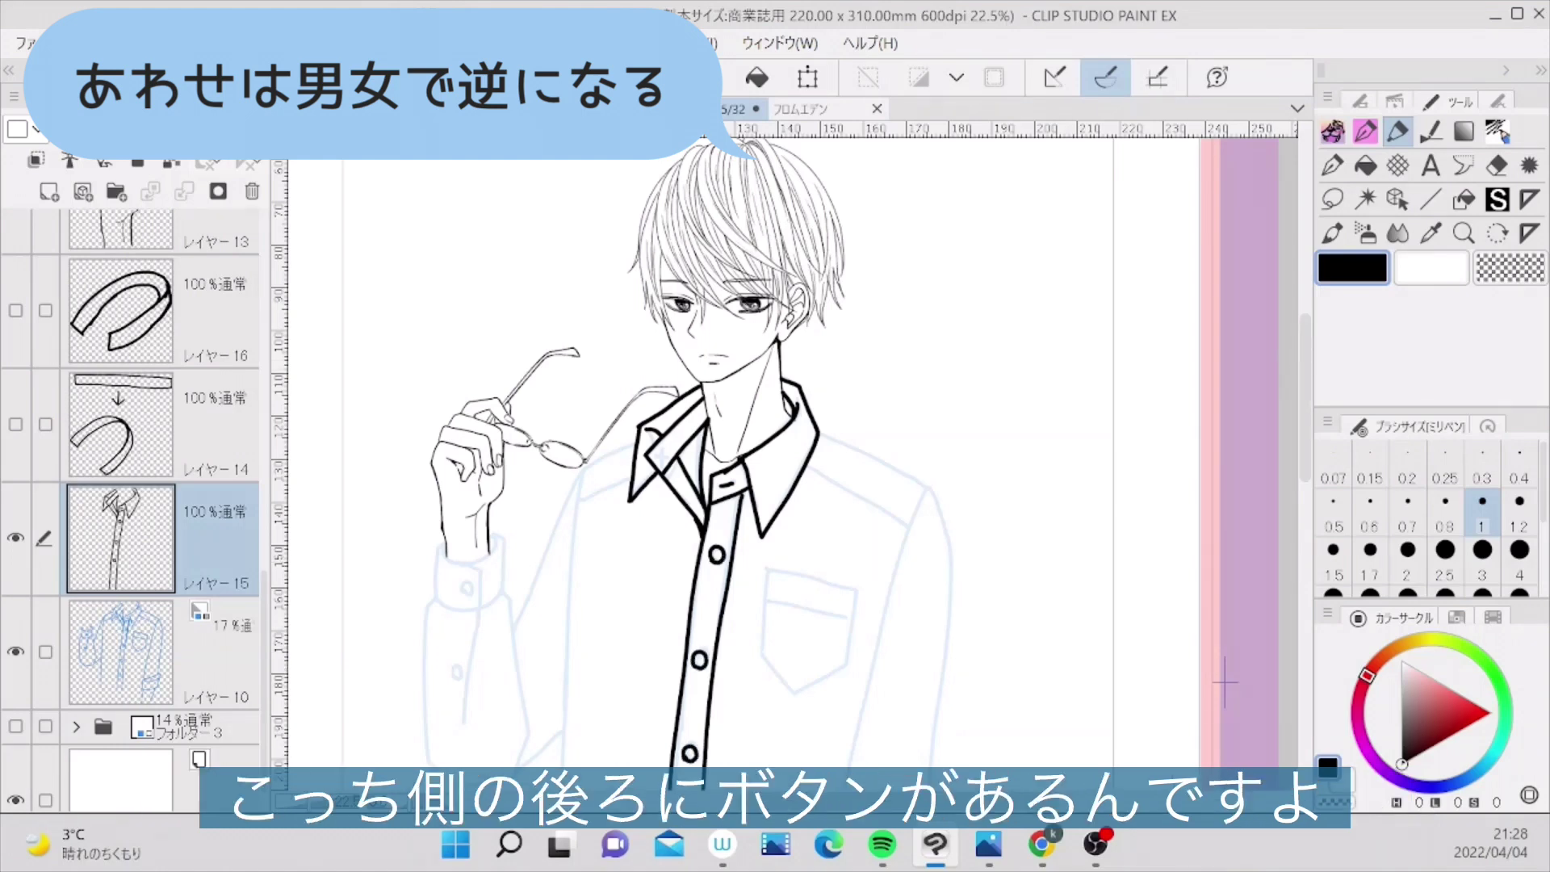
- Draw a small cross on the open near collar band to represent the stitching behind the button
{"action": "key", "text": "ctrl+plus"}
{"action": "key", "text": "ctrl+plus"}
{"action": "key", "text": "ctrl+plus"}
{"action": "key", "text": "ctrl+plus"}
{"action": "key", "text": "ctrl+plus"}
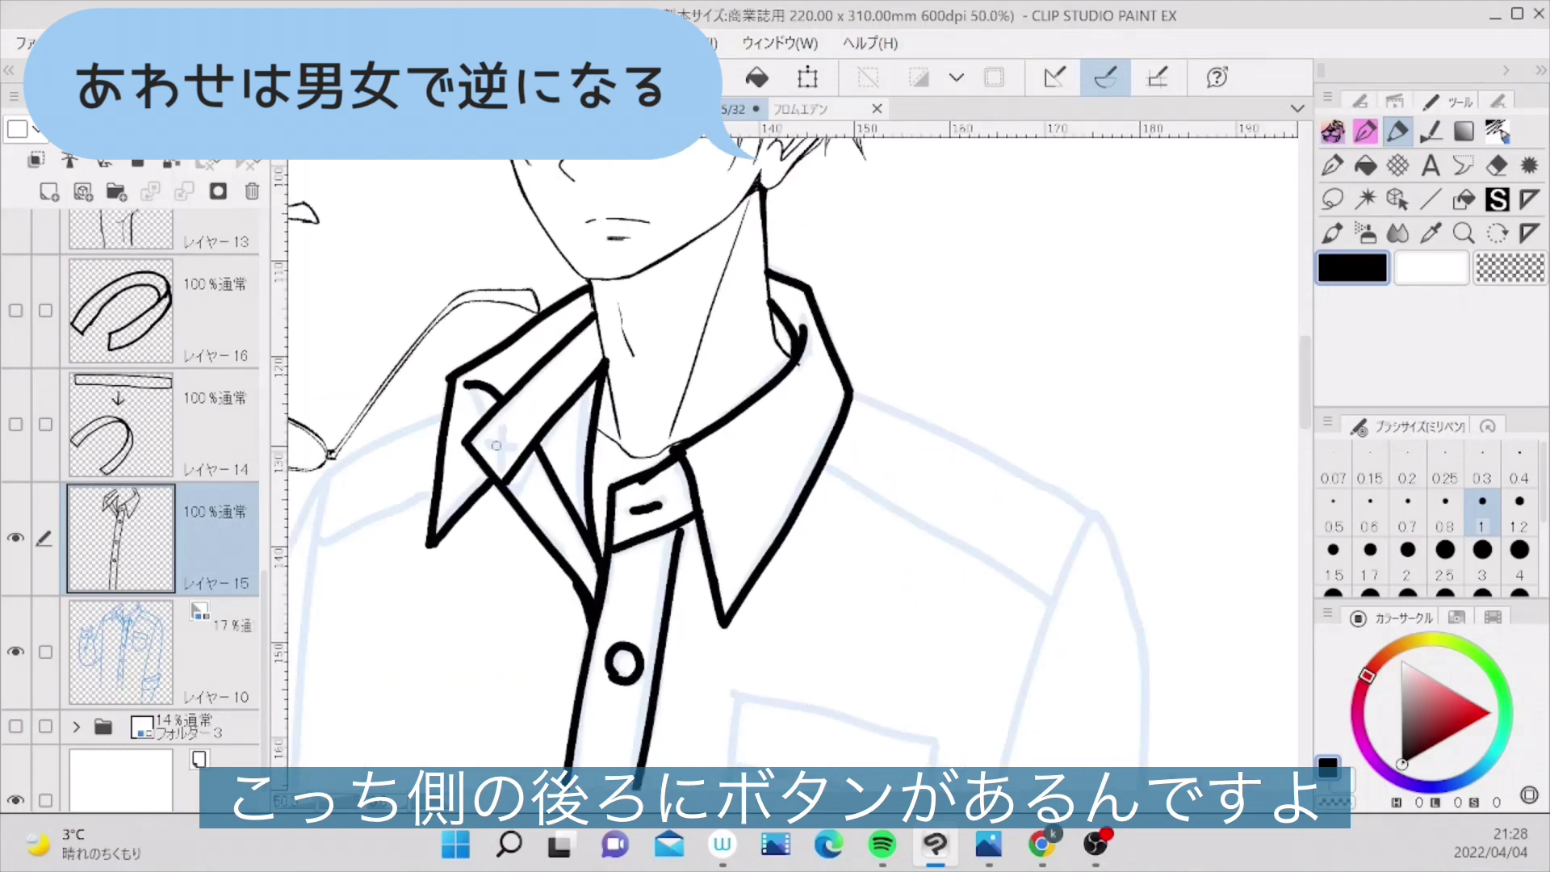
{"action": "mouse_move", "coordinate": [504, 425]}
{"action": "left_mouse_down"}
{"action": "mouse_move", "coordinate": [499, 458]}
{"action": "mouse_move", "coordinate": [494, 440]}
{"action": "mouse_move", "coordinate": [519, 436]}
{"action": "left_mouse_up"}
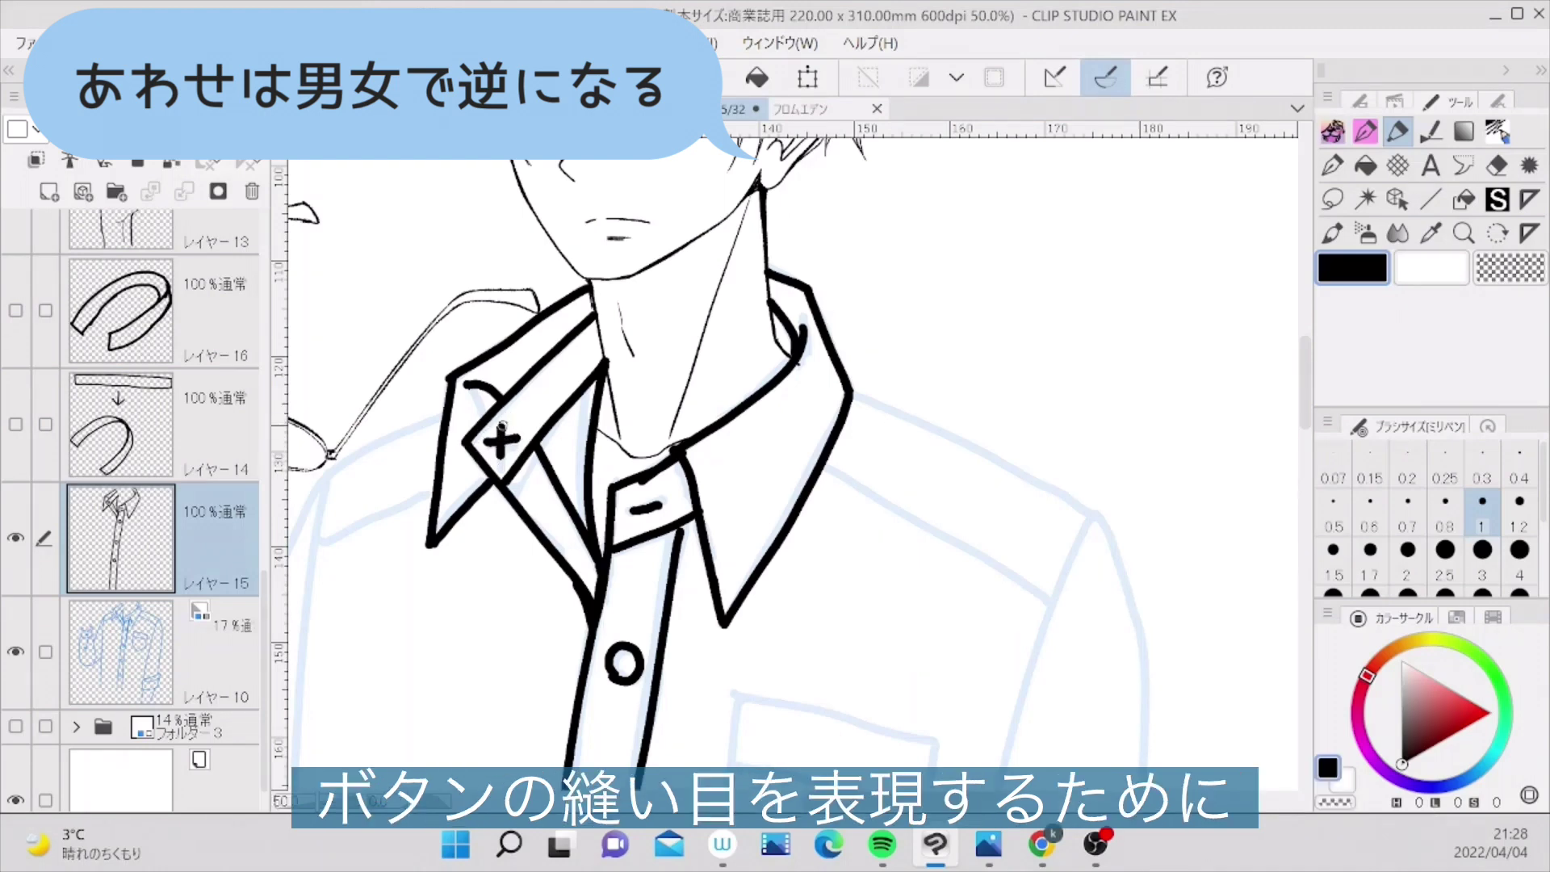
- Ink the shoulder and upper sleeve line on the raised-arm side, the body's side line and the short yoke seam below the collar
{"action": "key", "text": "ctrl+minus"}
{"action": "key", "text": "ctrl+minus"}
{"action": "key", "text": "ctrl+minus"}
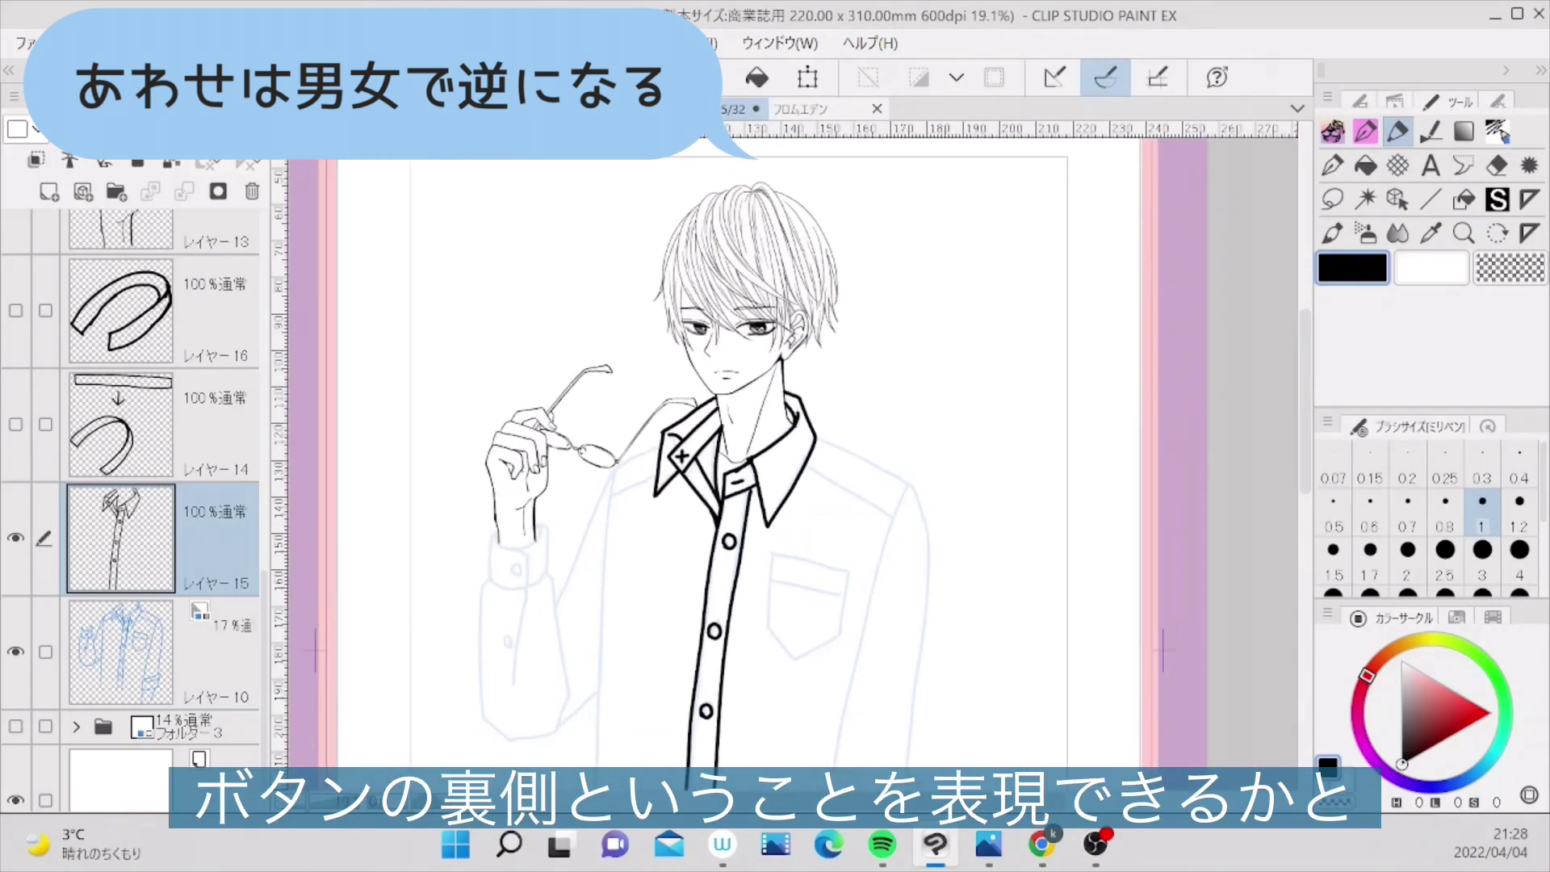
{"action": "scroll", "coordinate": [776, 474], "scroll_direction": "up", "scroll_amount": 1}
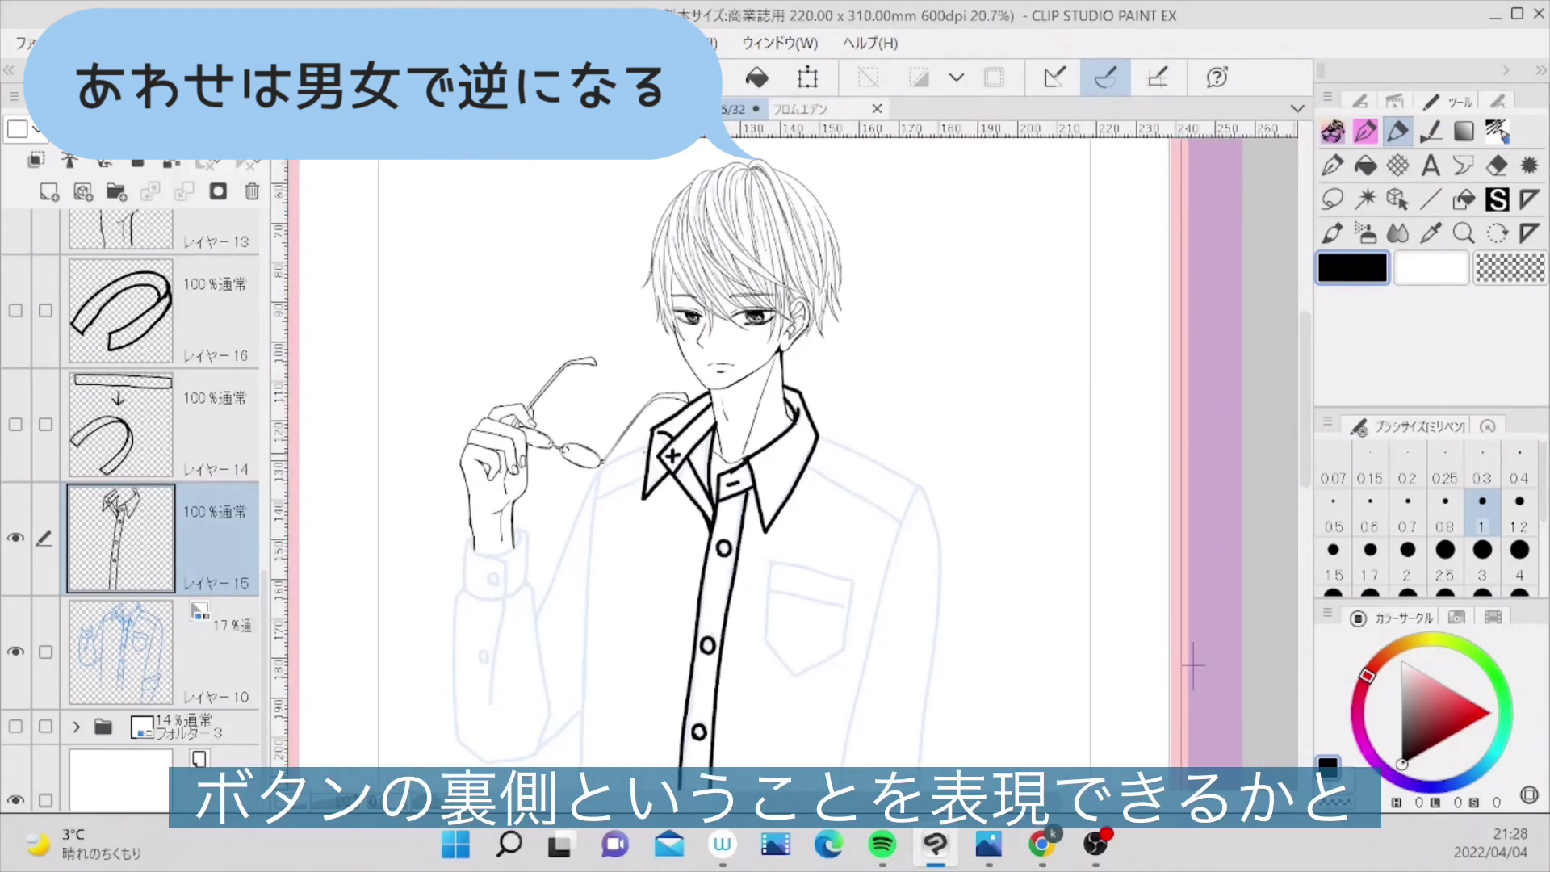
{"action": "mouse_move", "coordinate": [646, 446]}
{"action": "left_mouse_down"}
{"action": "mouse_move", "coordinate": [595, 482]}
{"action": "mouse_move", "coordinate": [539, 614]}
{"action": "left_mouse_up"}
{"action": "key", "text": "ctrl+0"}
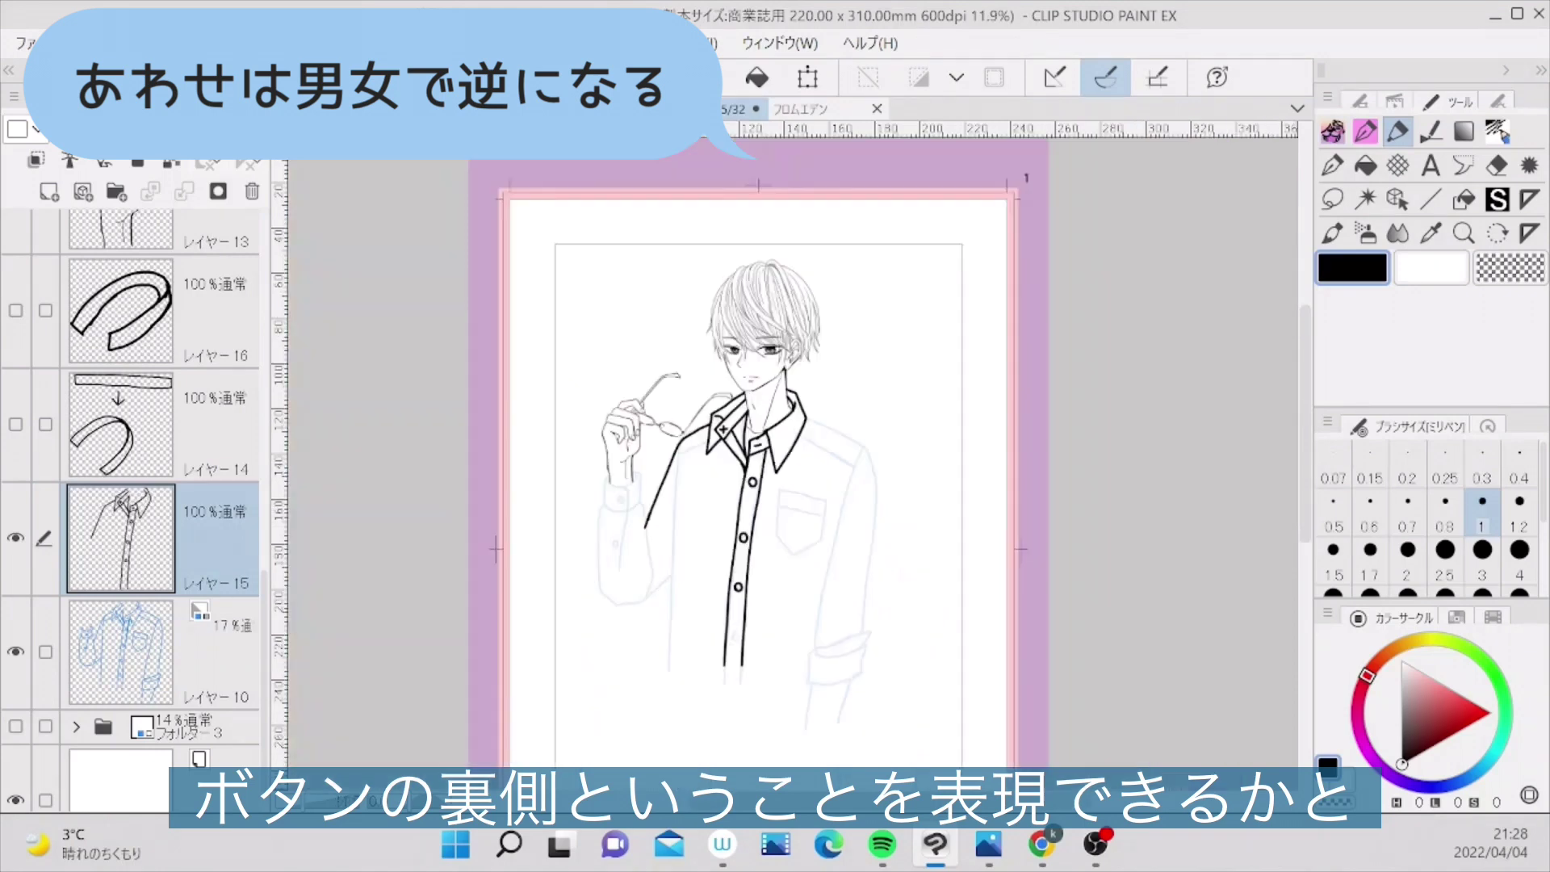
{"action": "scroll", "coordinate": [792, 464], "scroll_direction": "right", "scroll_amount": 1}
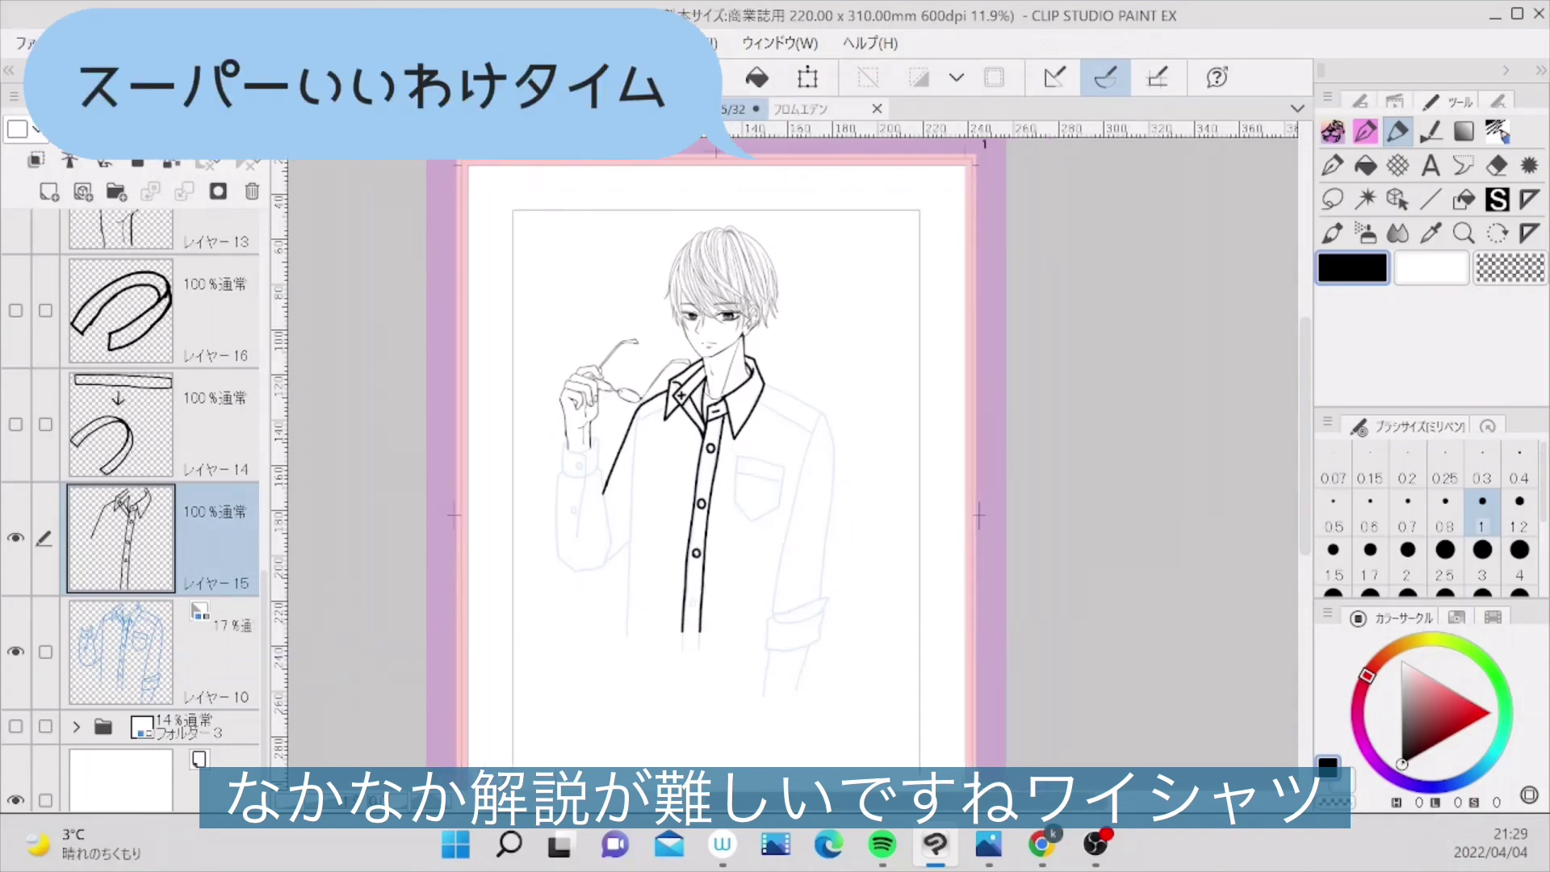
{"action": "scroll", "coordinate": [792, 464], "scroll_direction": "up", "scroll_amount": 4}
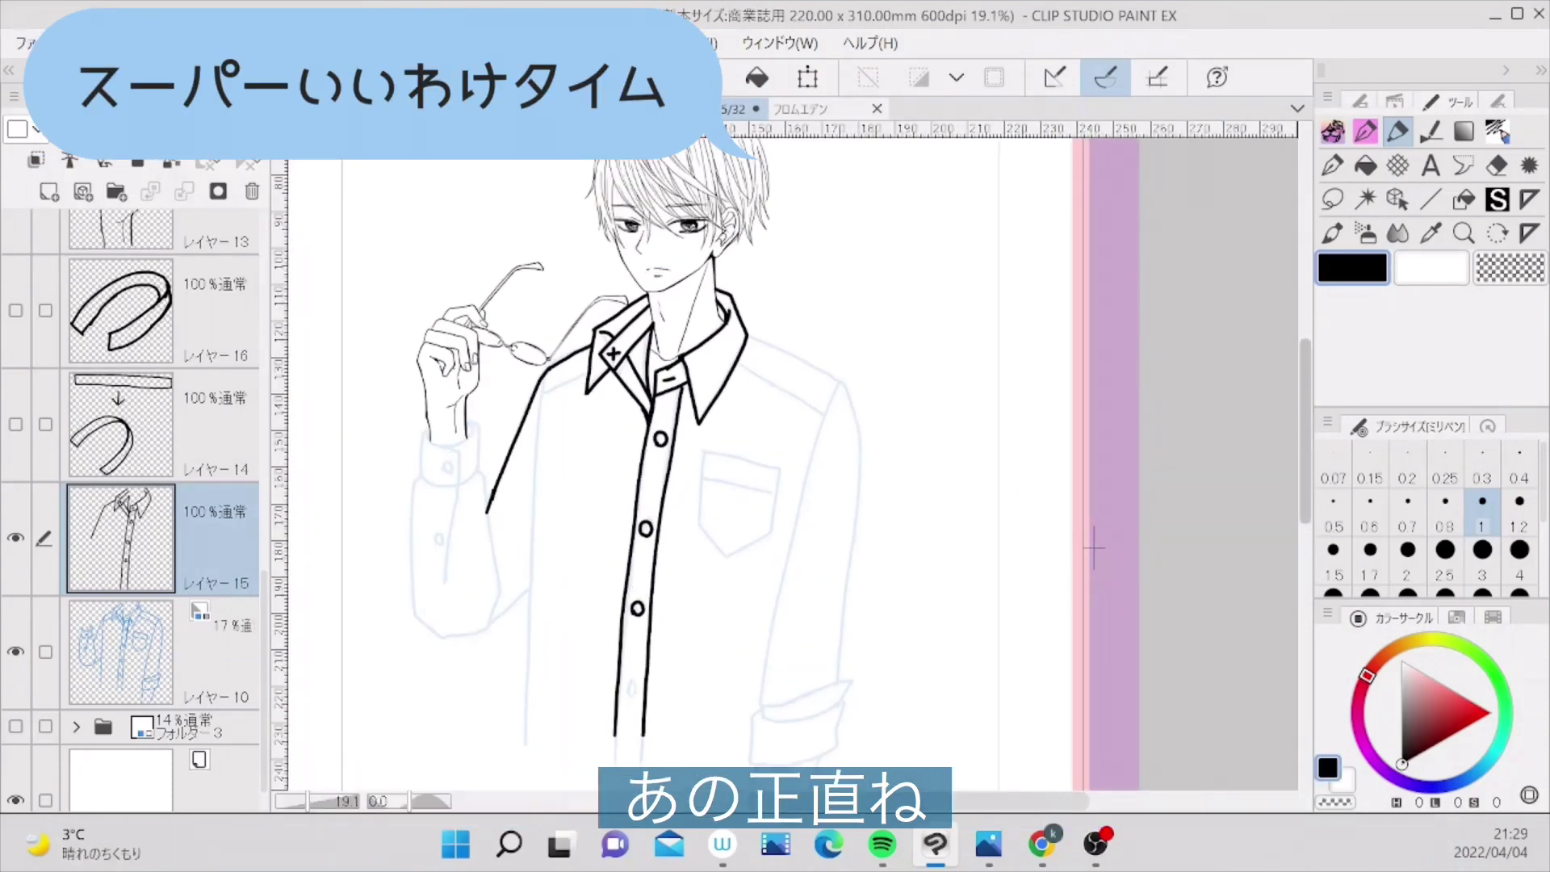
{"action": "left_click_drag", "start_coordinate": [1305, 384], "coordinate": [1306, 394]}
{"action": "left_click_drag", "start_coordinate": [542, 361], "coordinate": [523, 725]}
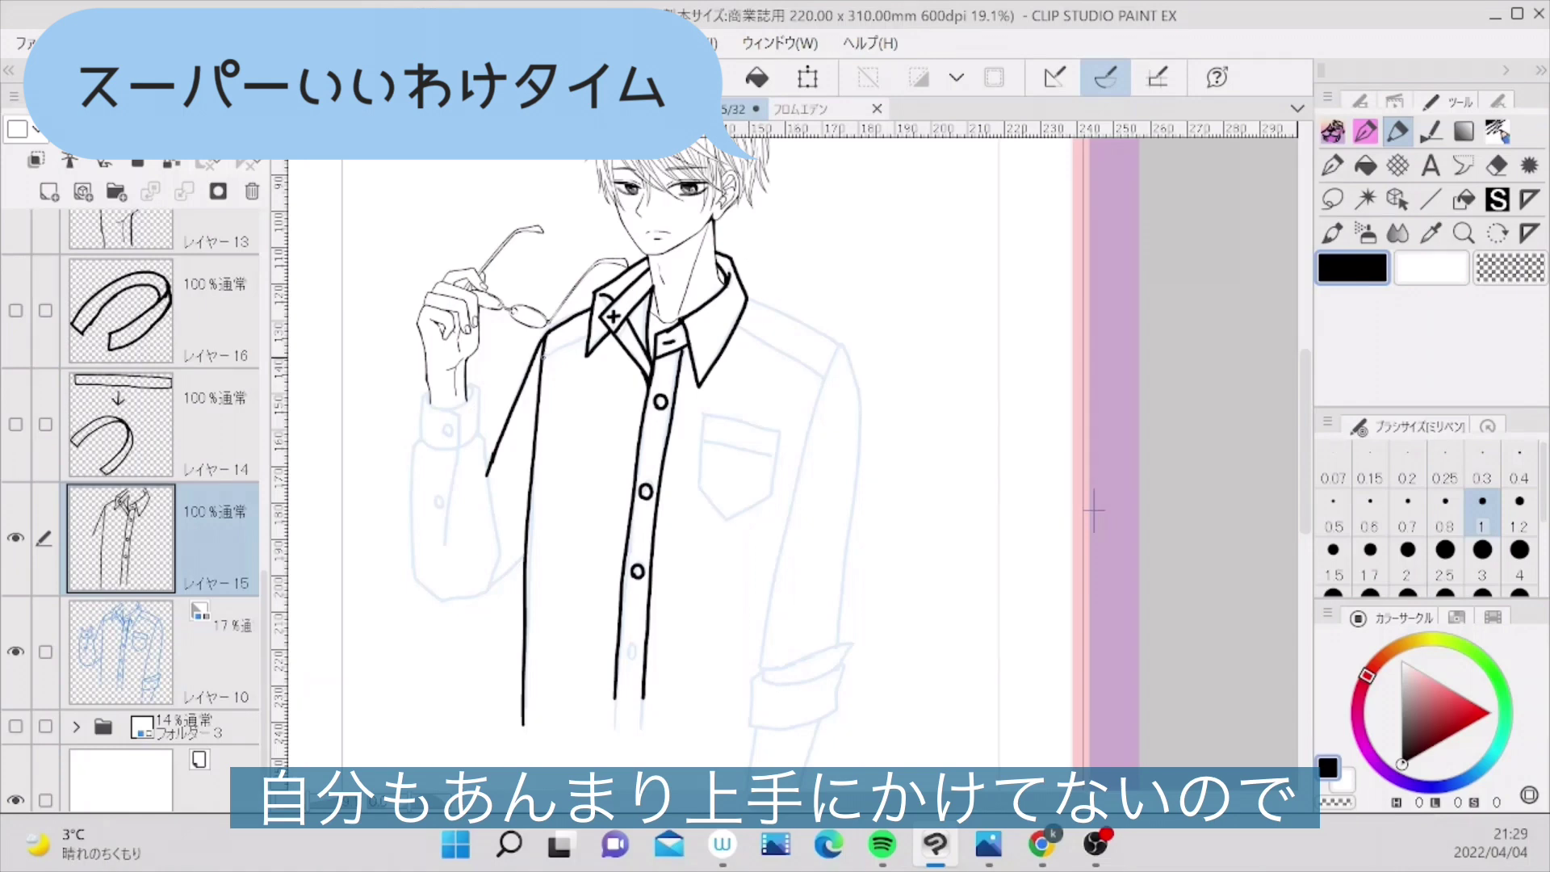
{"action": "left_click_drag", "start_coordinate": [545, 355], "coordinate": [585, 337]}
- Ink the shoulder on the lowered-arm side, both sleeve outlines down to the rolled cuff and the yoke seam
{"action": "mouse_move", "coordinate": [749, 299]}
{"action": "left_mouse_down"}
{"action": "mouse_move", "coordinate": [844, 342]}
{"action": "mouse_move", "coordinate": [859, 430]}
{"action": "mouse_move", "coordinate": [835, 638]}
{"action": "left_mouse_up"}
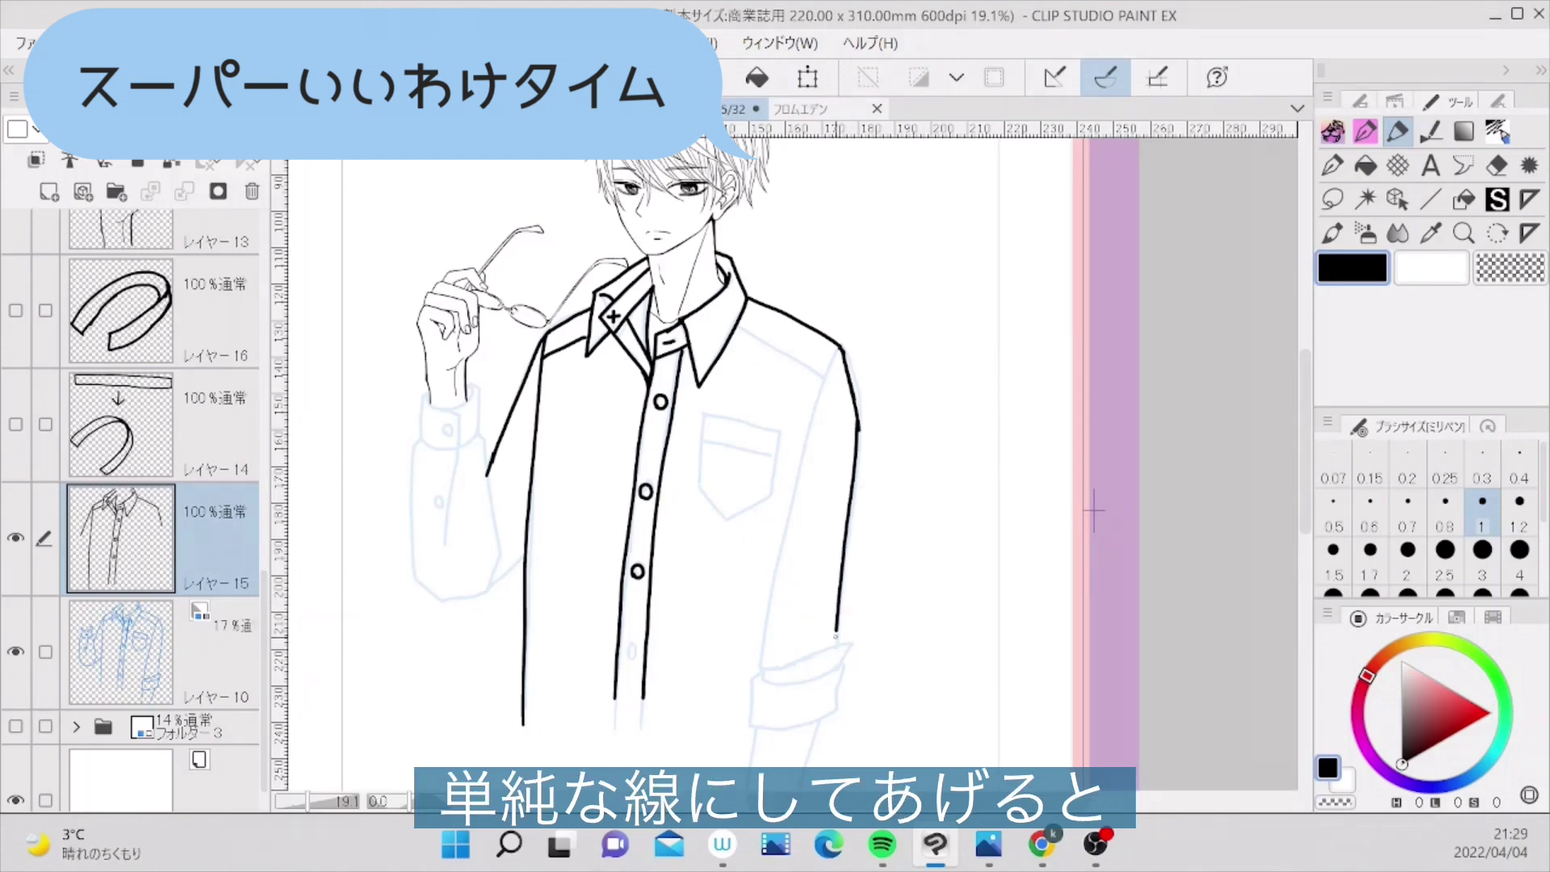
{"action": "left_click_drag", "start_coordinate": [838, 356], "coordinate": [756, 672]}
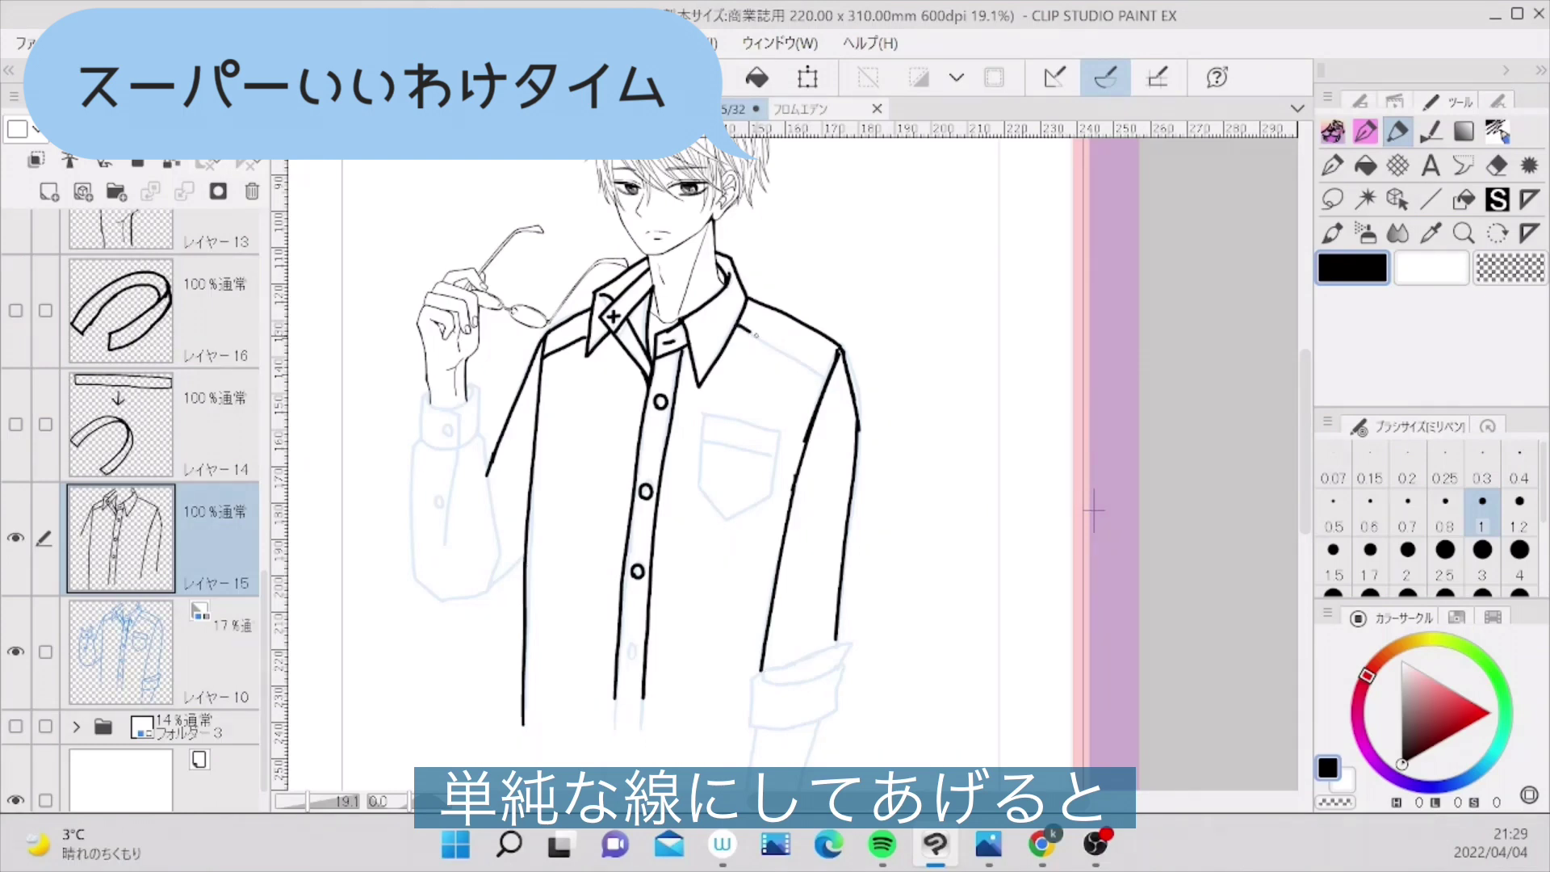
{"action": "left_click_drag", "start_coordinate": [756, 334], "coordinate": [819, 372]}
- Ink the chest pocket with its pointed bottom and upper stitch line, and reinforce the nearby armhole line
{"action": "mouse_move", "coordinate": [704, 414]}
{"action": "left_mouse_down"}
{"action": "mouse_move", "coordinate": [766, 425]}
{"action": "mouse_move", "coordinate": [705, 425]}
{"action": "mouse_move", "coordinate": [700, 486]}
{"action": "mouse_move", "coordinate": [726, 524]}
{"action": "mouse_move", "coordinate": [771, 492]}
{"action": "left_mouse_up"}
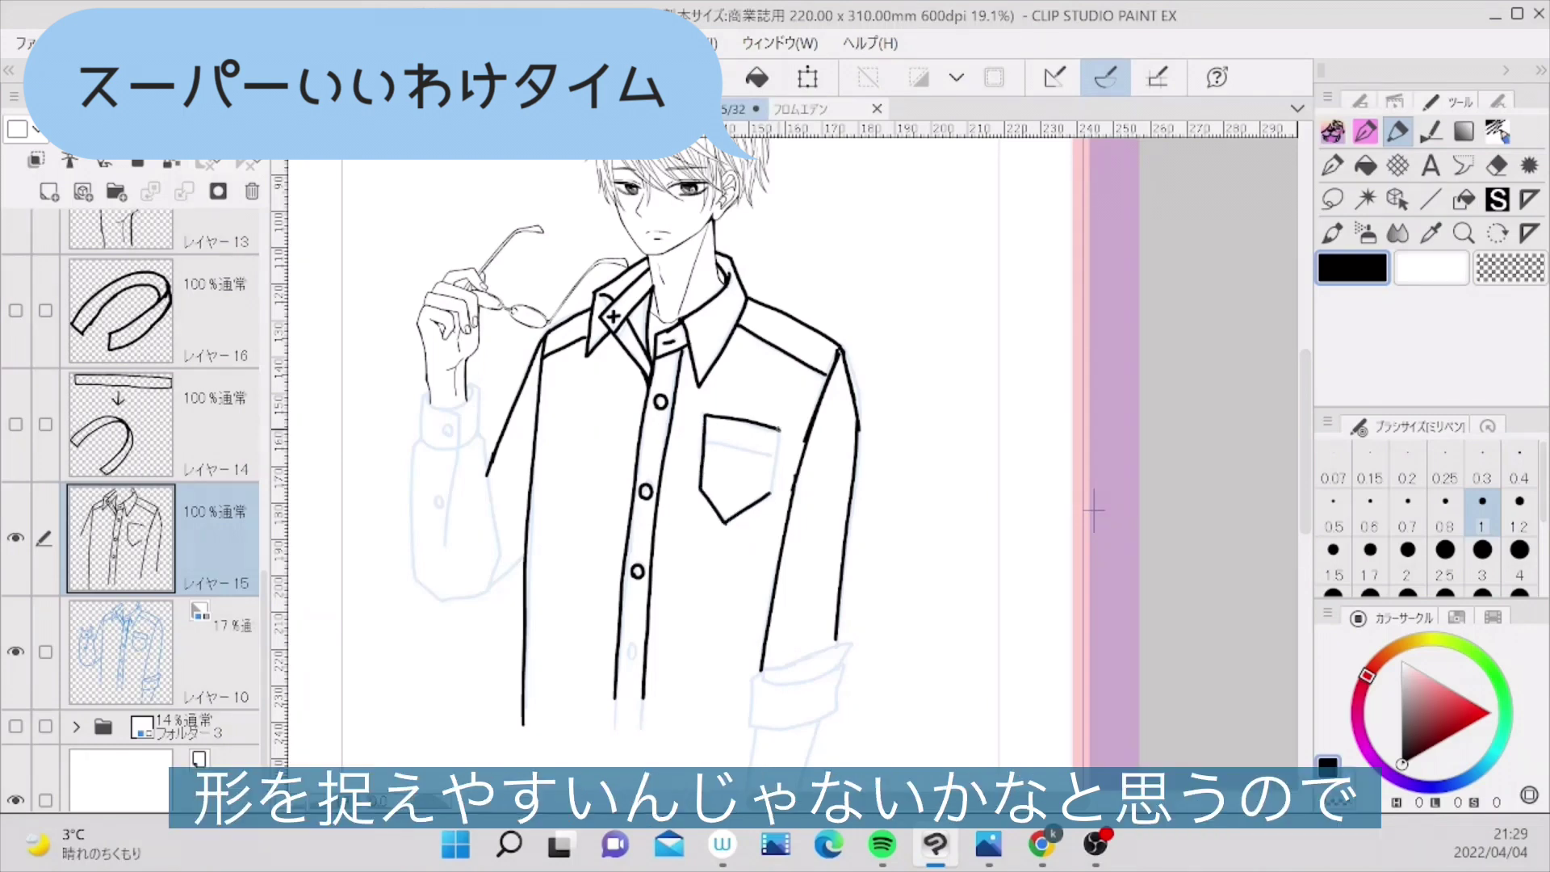
{"action": "left_click_drag", "start_coordinate": [780, 429], "coordinate": [771, 488]}
{"action": "left_click_drag", "start_coordinate": [807, 436], "coordinate": [798, 466]}
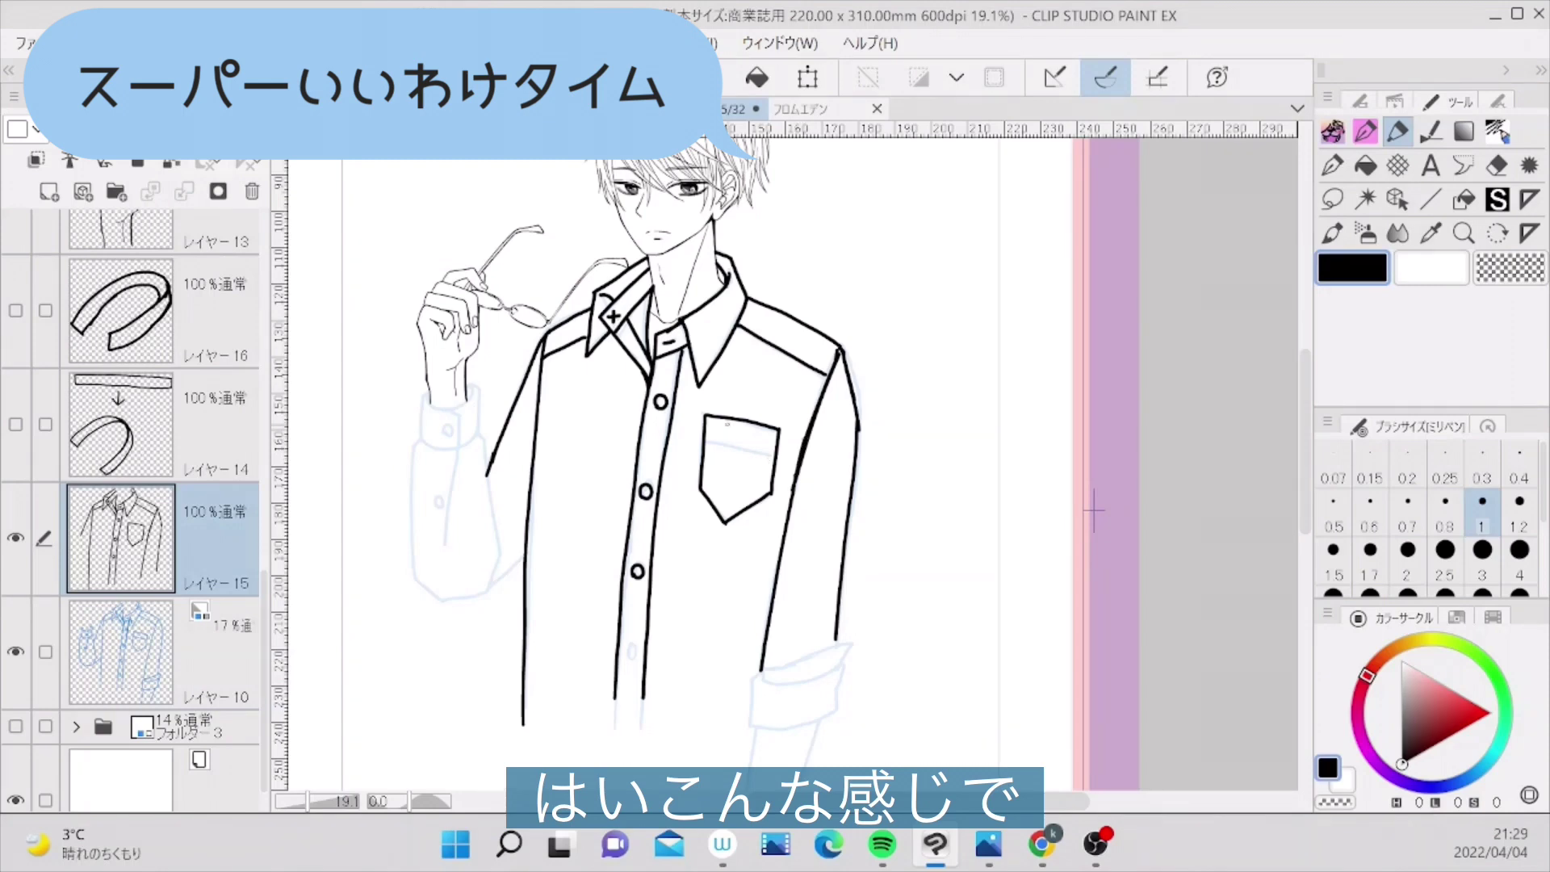
{"action": "left_click_drag", "start_coordinate": [705, 442], "coordinate": [773, 456]}
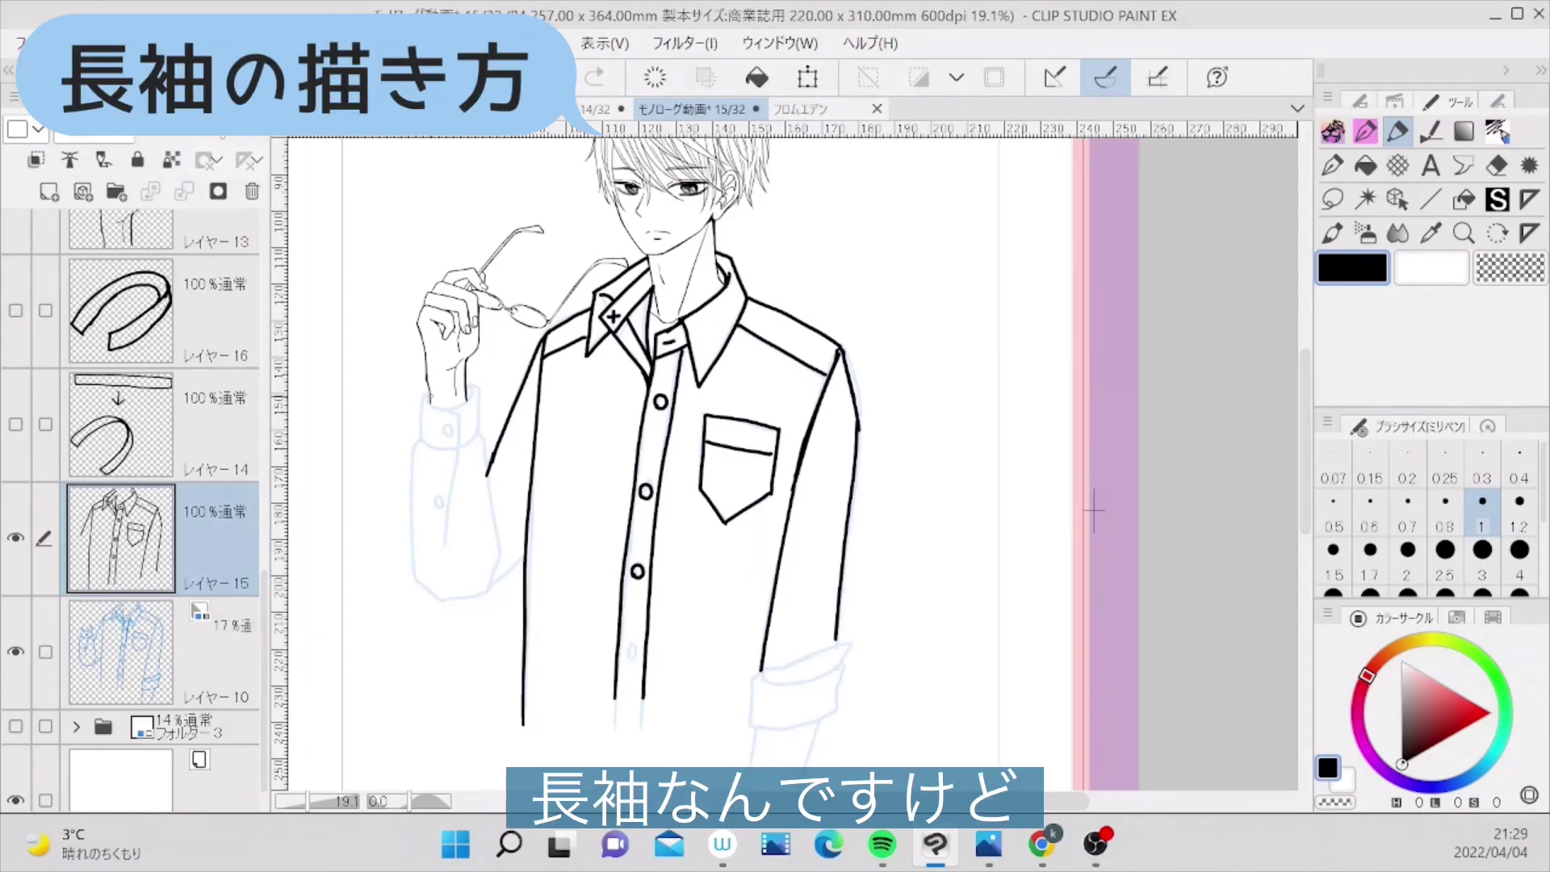
- Draw a reference cylinder beside the raised hand and ink the cuff around the wrist as a short, straight-sided cylinder
{"action": "left_click_drag", "start_coordinate": [424, 395], "coordinate": [459, 411]}
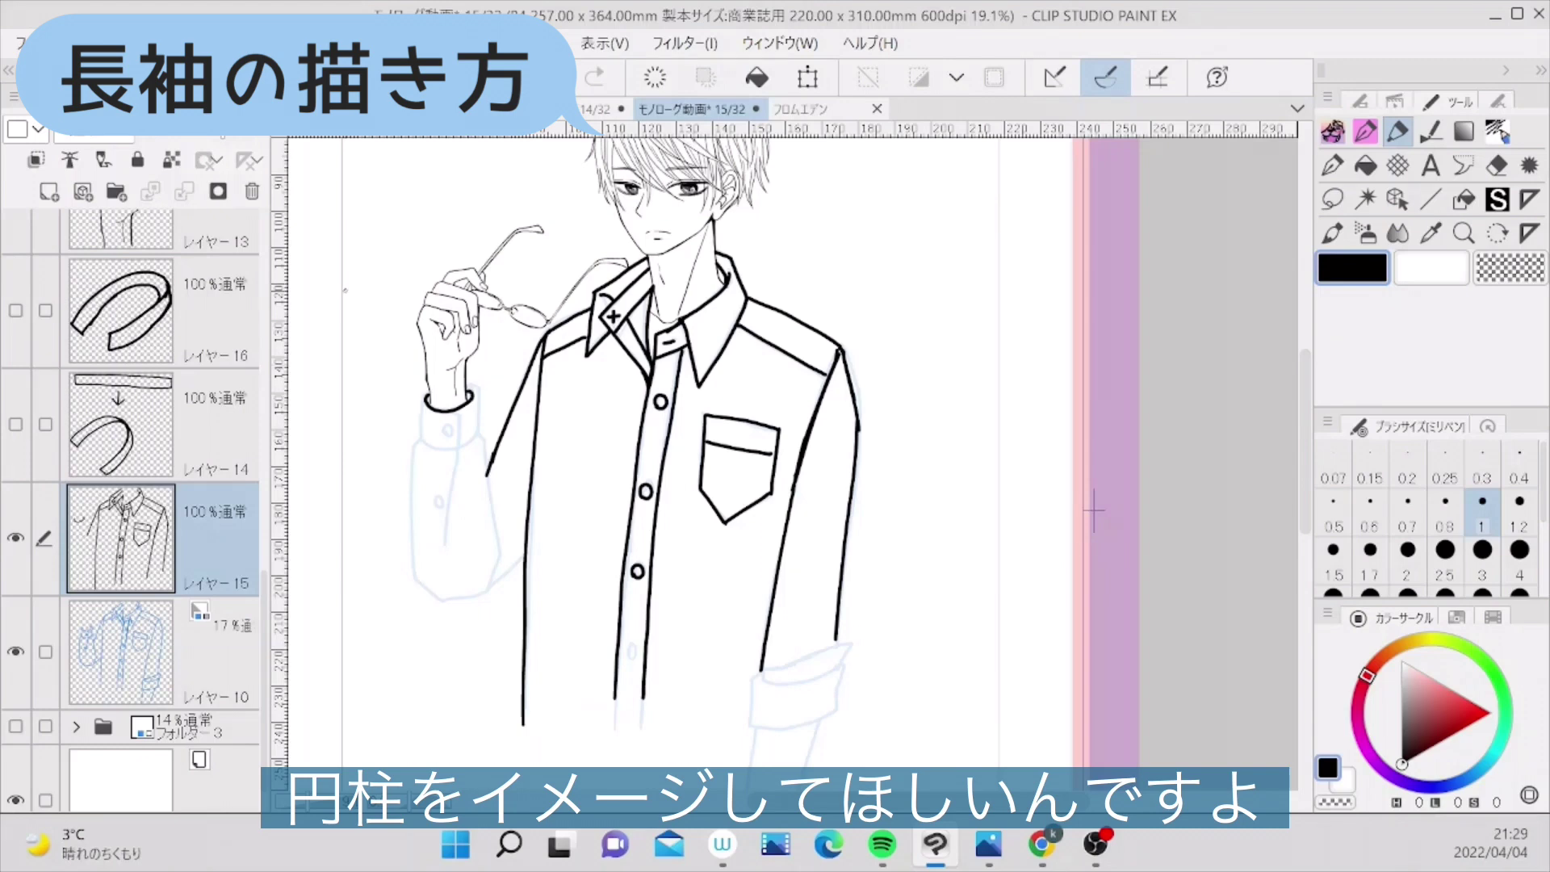
{"action": "mouse_move", "coordinate": [349, 326]}
{"action": "left_mouse_down"}
{"action": "mouse_move", "coordinate": [366, 291]}
{"action": "mouse_move", "coordinate": [382, 307]}
{"action": "mouse_move", "coordinate": [331, 326]}
{"action": "mouse_move", "coordinate": [339, 382]}
{"action": "left_mouse_up"}
{"action": "mouse_move", "coordinate": [382, 305]}
{"action": "left_mouse_down"}
{"action": "mouse_move", "coordinate": [389, 365]}
{"action": "mouse_move", "coordinate": [343, 380]}
{"action": "mouse_move", "coordinate": [386, 378]}
{"action": "left_mouse_up"}
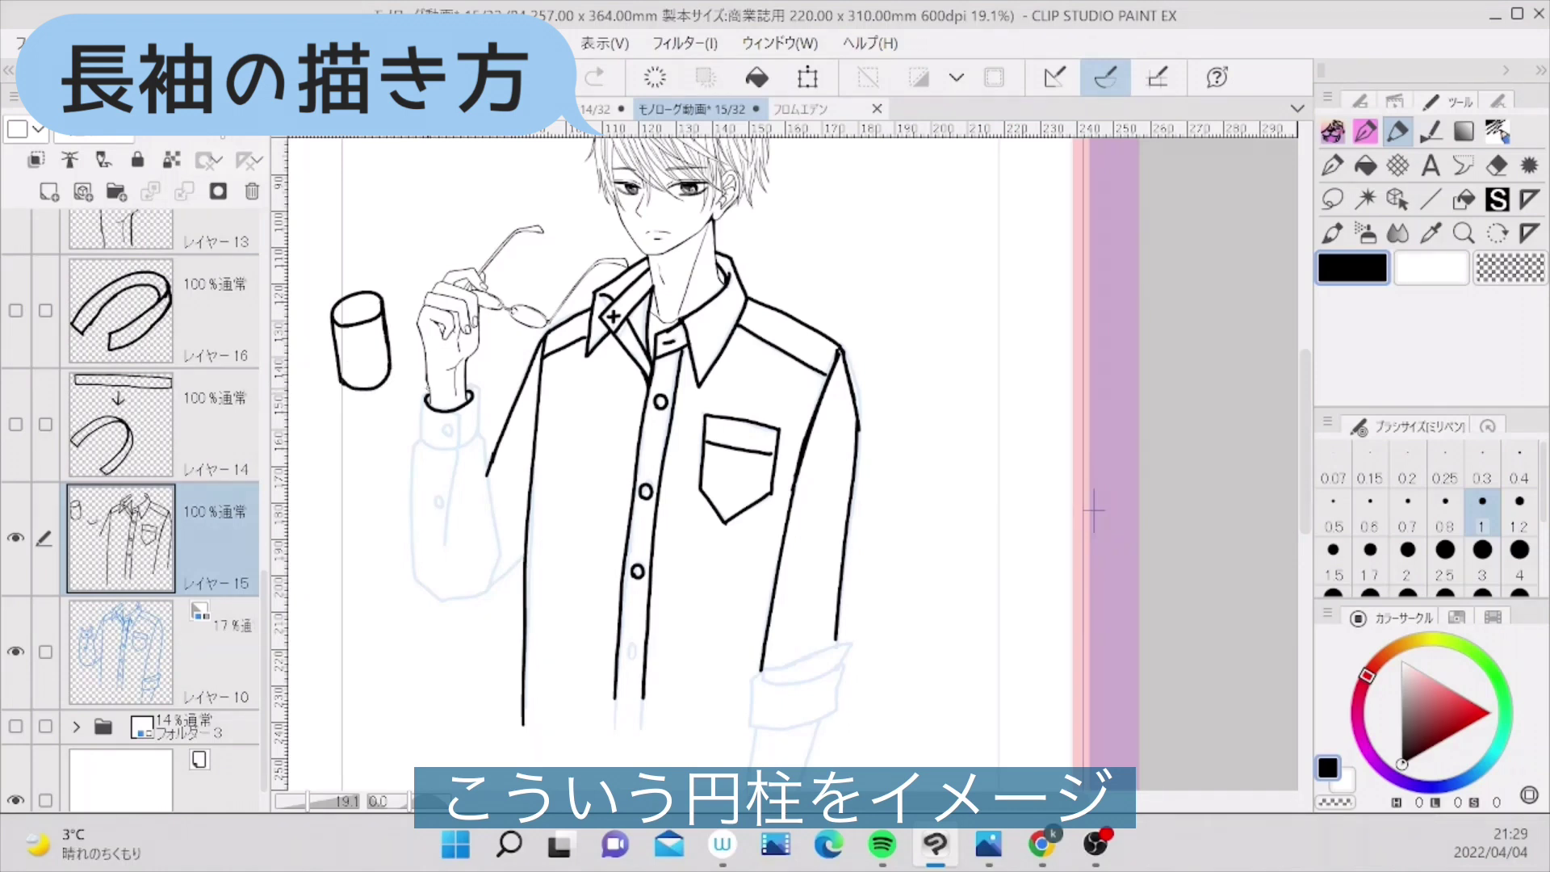
{"action": "mouse_move", "coordinate": [420, 399]}
{"action": "left_mouse_down"}
{"action": "mouse_move", "coordinate": [421, 444]}
{"action": "mouse_move", "coordinate": [479, 432]}
{"action": "left_mouse_up"}
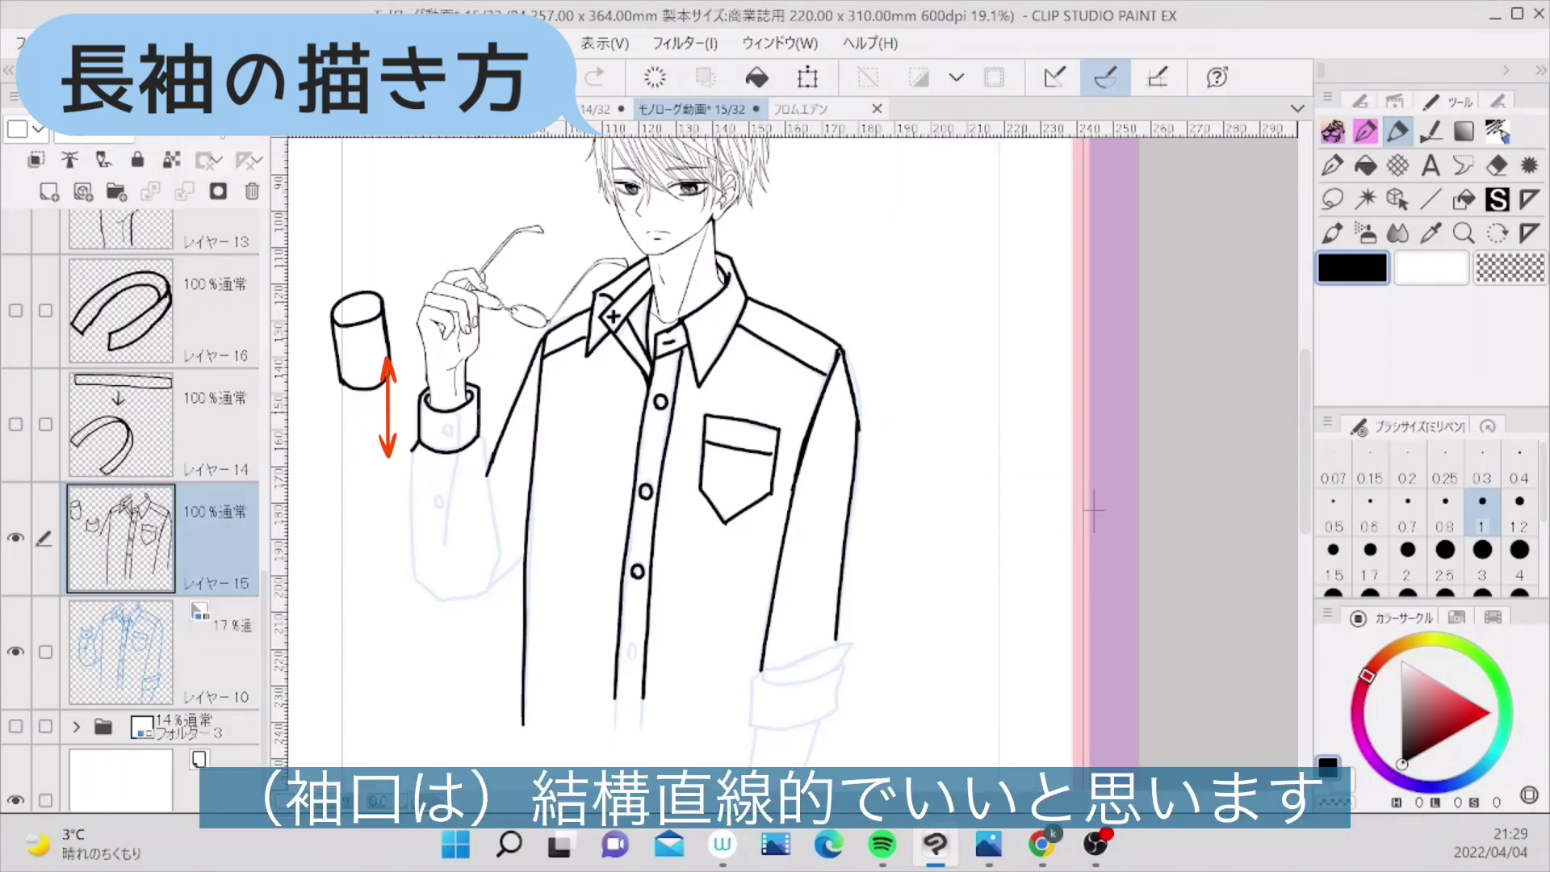
- Ink both sides of the raised forearm's sleeve below the cuff, closing it at the elbow and joining it to the body
{"action": "left_click_drag", "start_coordinate": [411, 453], "coordinate": [416, 579]}
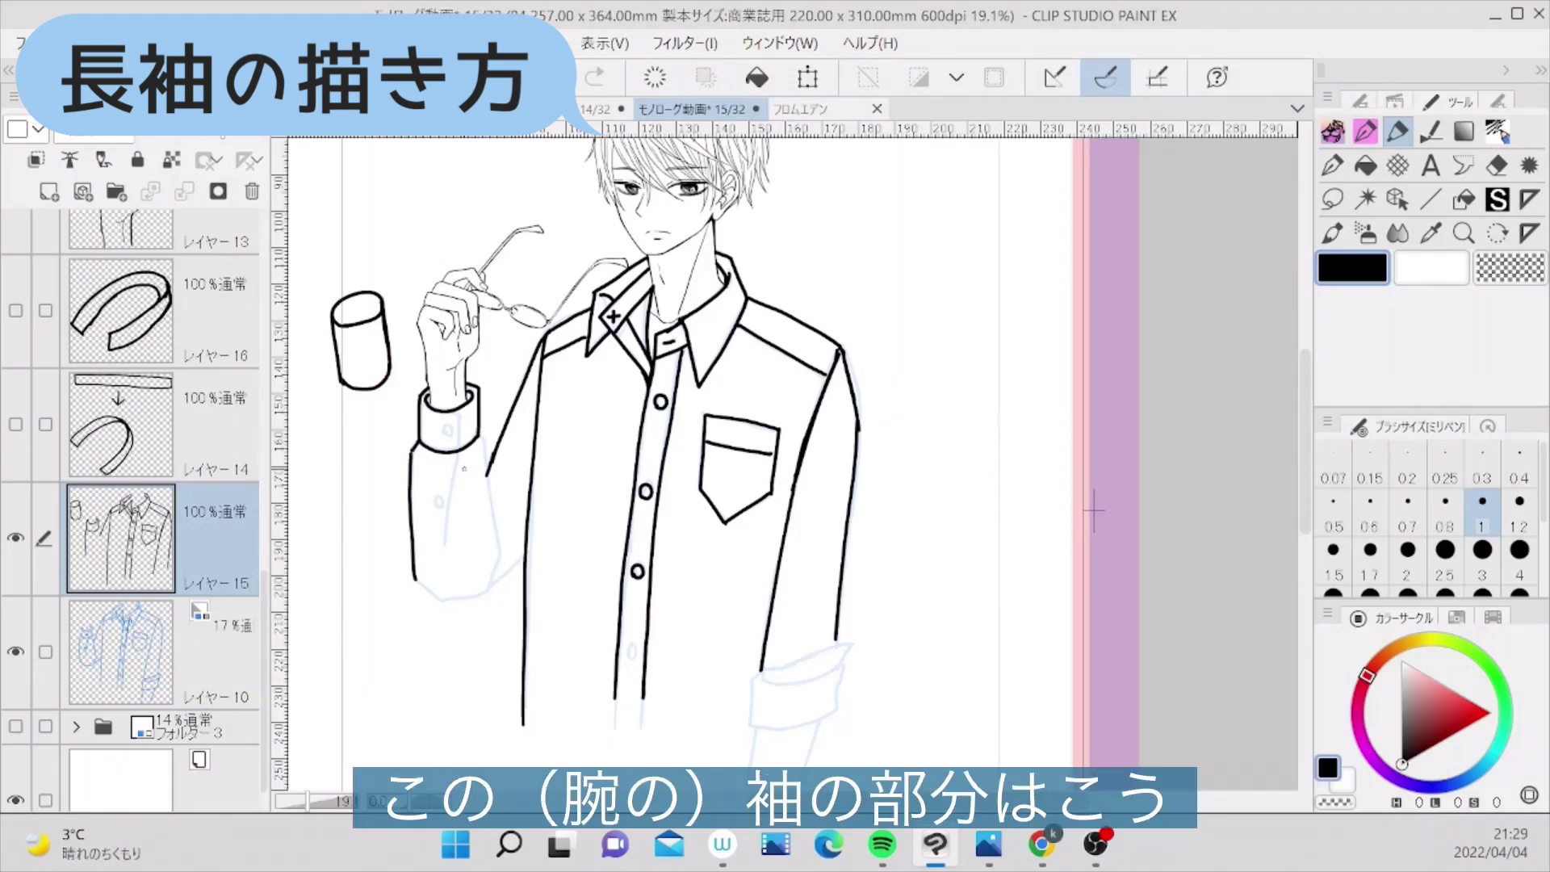
{"action": "left_click_drag", "start_coordinate": [478, 432], "coordinate": [503, 558]}
{"action": "mouse_move", "coordinate": [414, 579]}
{"action": "left_mouse_down"}
{"action": "mouse_move", "coordinate": [434, 596]}
{"action": "mouse_move", "coordinate": [479, 590]}
{"action": "mouse_move", "coordinate": [525, 555]}
{"action": "left_mouse_up"}
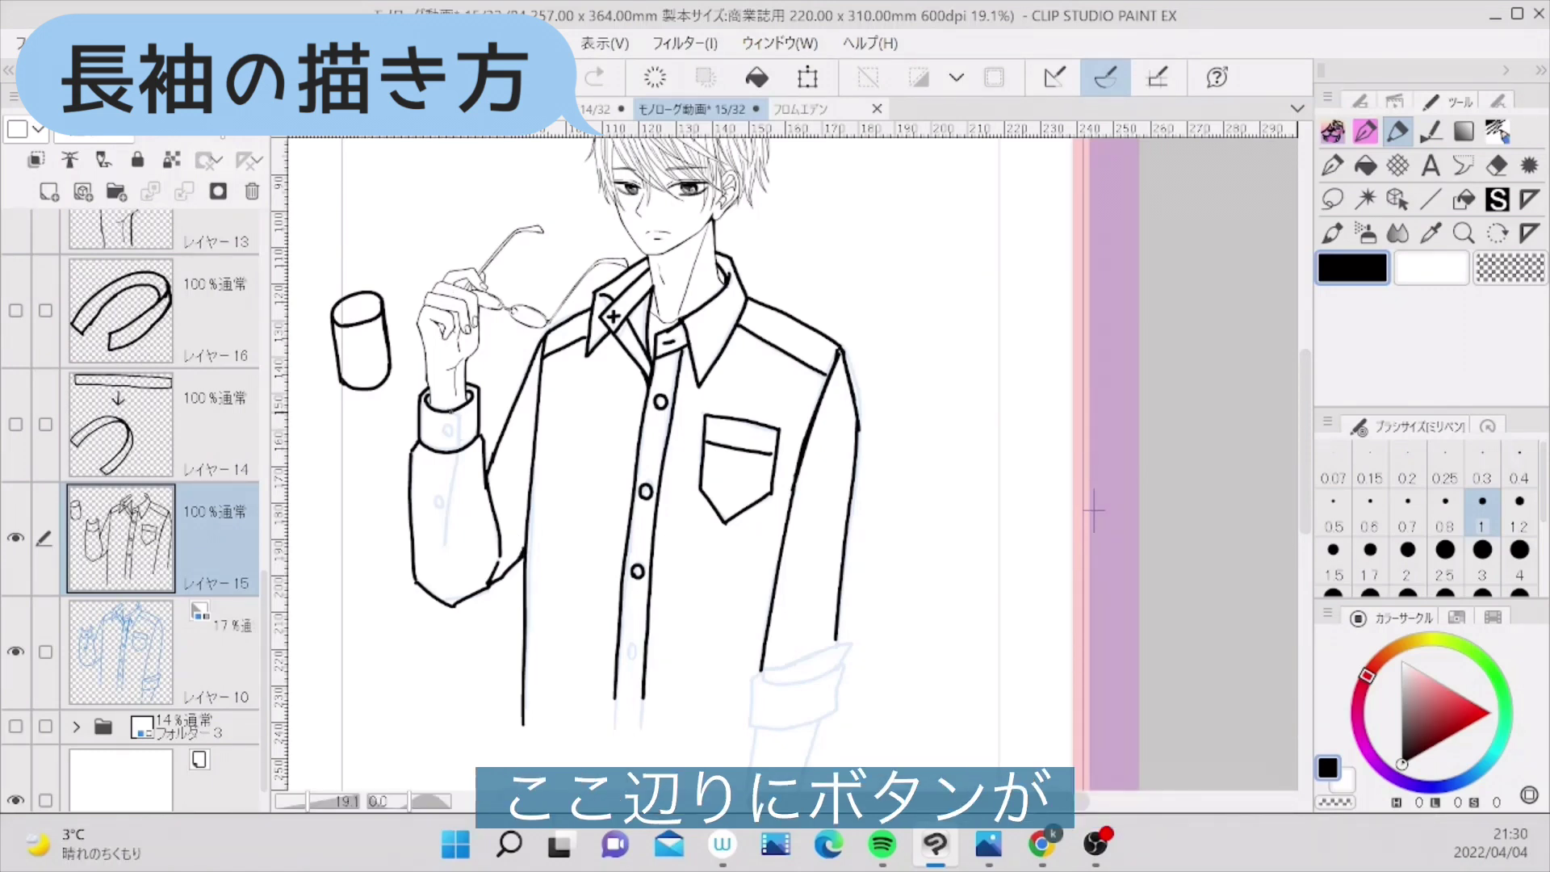
- Draw the cuff's opening line running down into the raised forearm's sleeve, with one button on the cuff and another on the sleeve
{"action": "left_click_drag", "start_coordinate": [458, 417], "coordinate": [443, 549]}
{"action": "mouse_move", "coordinate": [446, 424]}
{"action": "left_mouse_down"}
{"action": "mouse_move", "coordinate": [449, 439]}
{"action": "mouse_move", "coordinate": [449, 424]}
{"action": "left_mouse_up"}
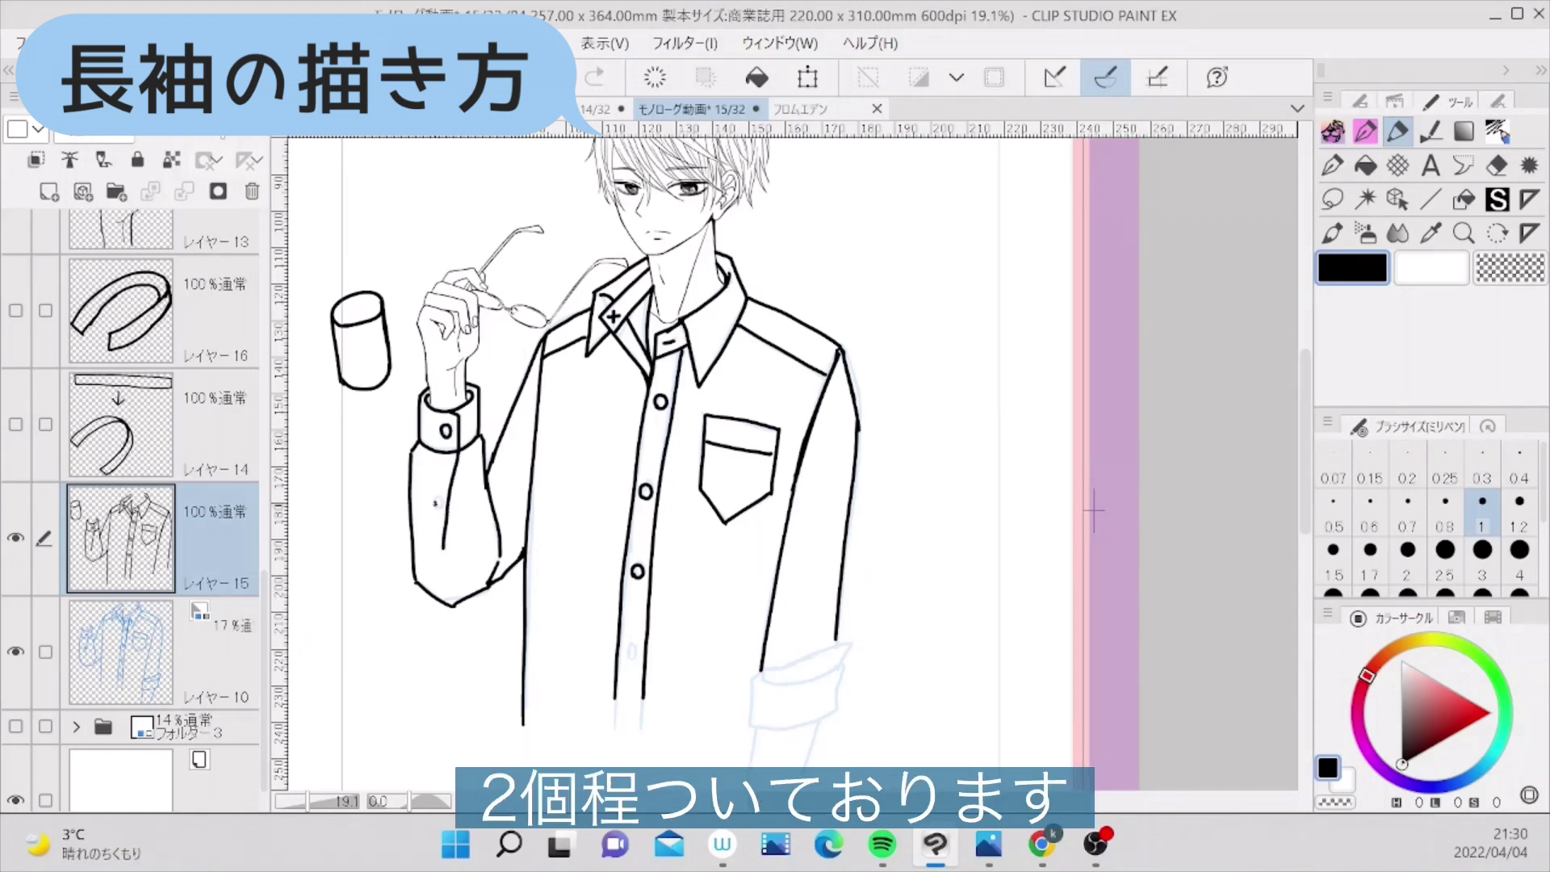
{"action": "left_click_drag", "start_coordinate": [435, 503], "coordinate": [436, 501]}
{"action": "left_click_drag", "start_coordinate": [1094, 510], "coordinate": [1094, 373]}
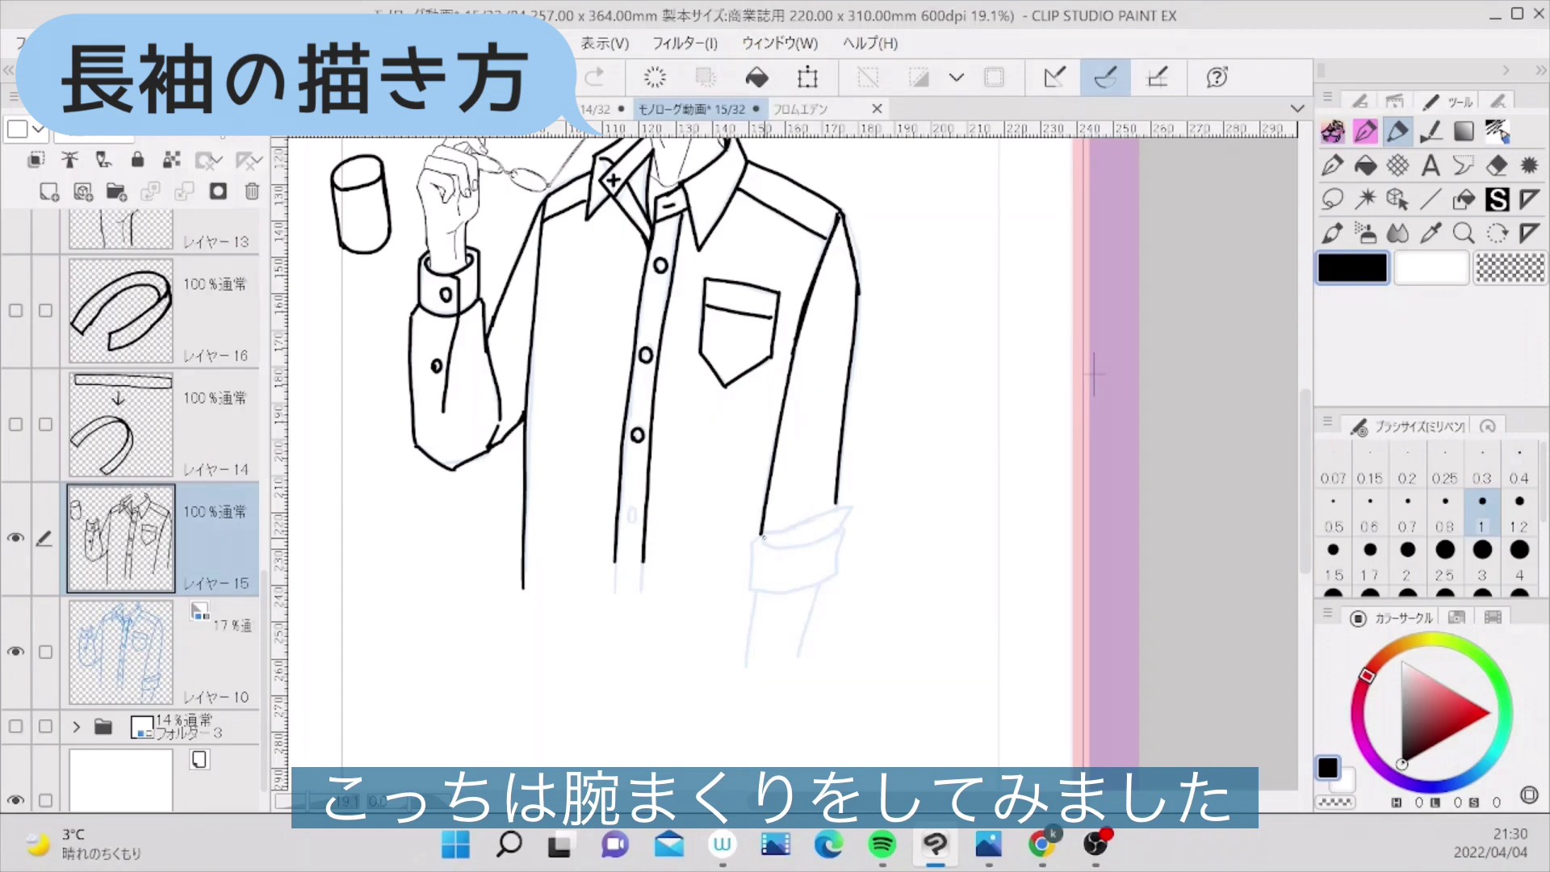
- Ink the folded-back cuff of the lowered arm's rolled-up sleeve, with its slanted upper edge and the band below
{"action": "mouse_move", "coordinate": [763, 535]}
{"action": "left_mouse_down"}
{"action": "mouse_move", "coordinate": [855, 506]}
{"action": "mouse_move", "coordinate": [839, 529]}
{"action": "mouse_move", "coordinate": [761, 533]}
{"action": "mouse_move", "coordinate": [792, 547]}
{"action": "mouse_move", "coordinate": [843, 527]}
{"action": "mouse_move", "coordinate": [809, 589]}
{"action": "left_mouse_up"}
{"action": "mouse_move", "coordinate": [764, 538]}
{"action": "left_mouse_down"}
{"action": "mouse_move", "coordinate": [752, 592]}
{"action": "mouse_move", "coordinate": [809, 589]}
{"action": "left_mouse_up"}
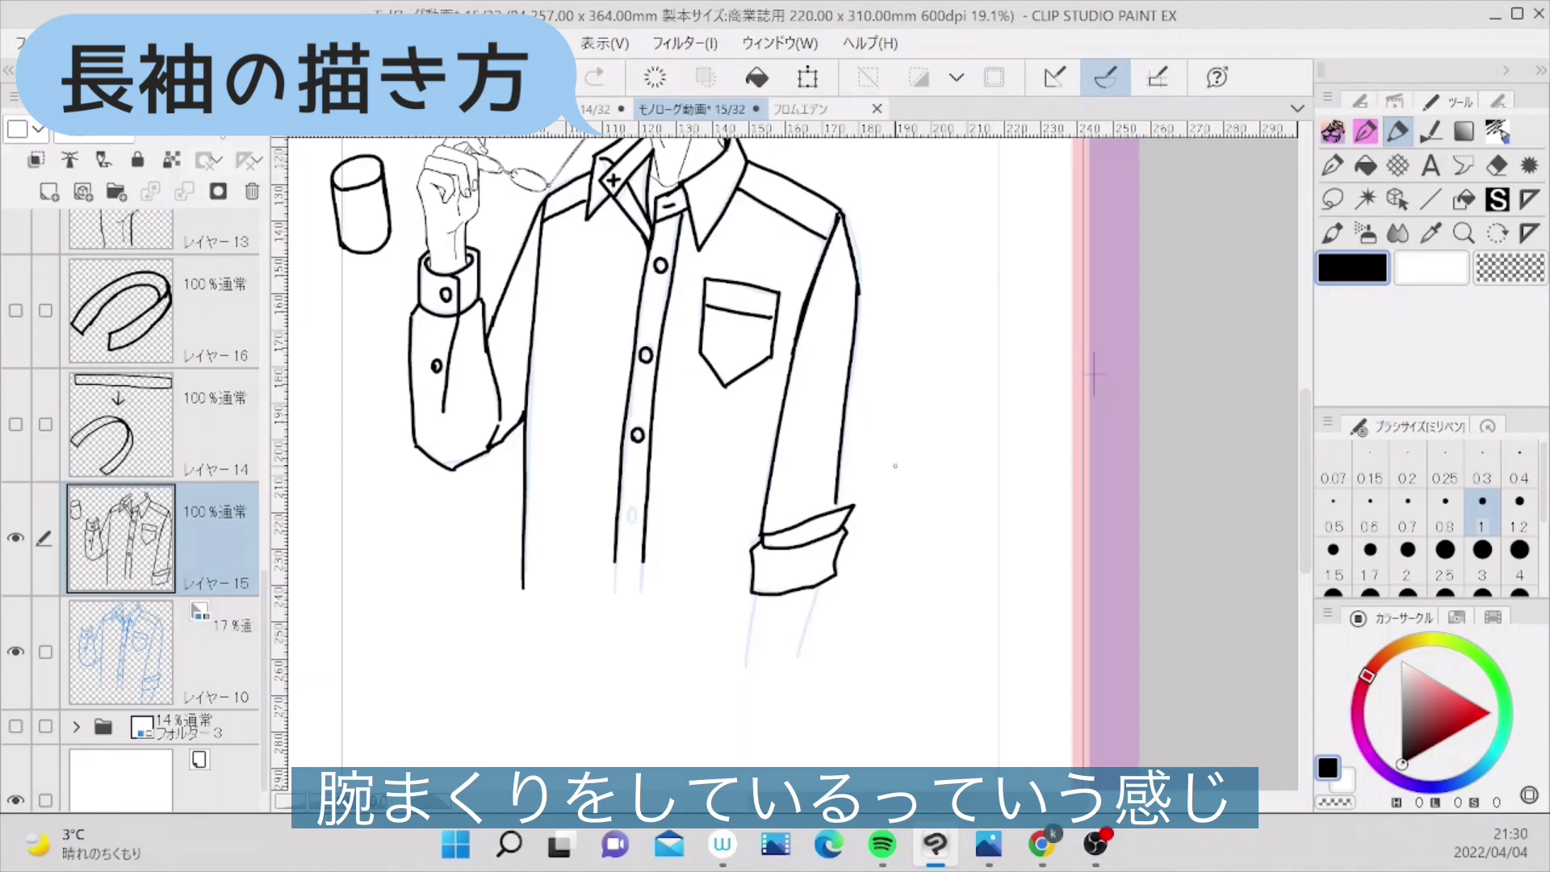
{"action": "scroll", "coordinate": [836, 502], "scroll_direction": "up", "scroll_amount": 3}
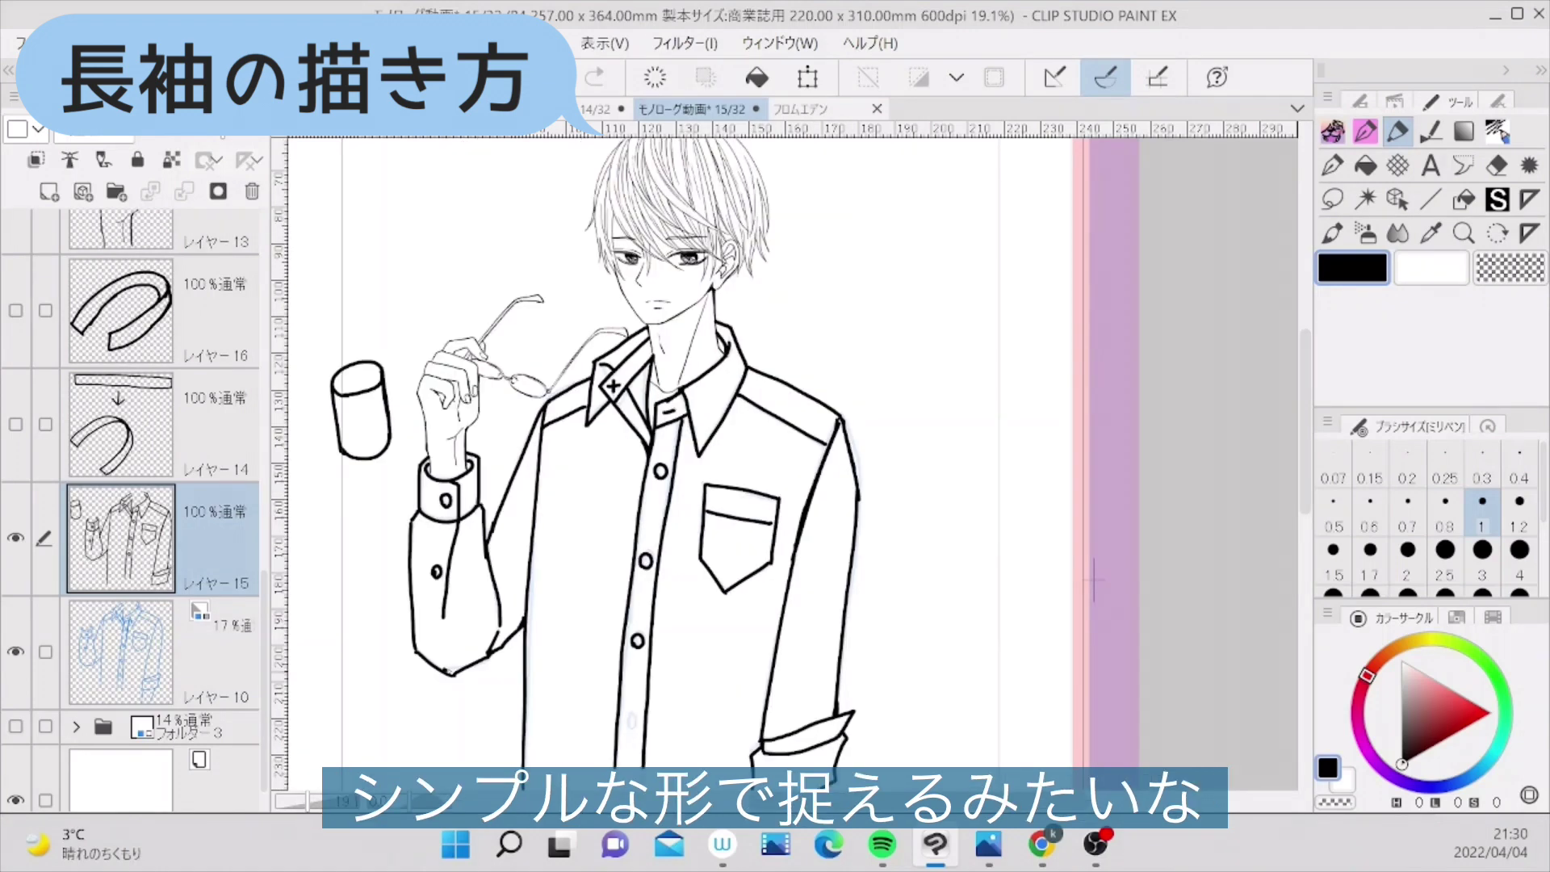
- Erase the lower elbow edge of the raised arm's sleeve and re-ink it up to the shirt body
{"action": "mouse_move", "coordinate": [465, 671]}
{"action": "left_mouse_down"}
{"action": "mouse_move", "coordinate": [519, 642]}
{"action": "mouse_move", "coordinate": [520, 619]}
{"action": "mouse_move", "coordinate": [444, 671]}
{"action": "mouse_move", "coordinate": [520, 630]}
{"action": "mouse_move", "coordinate": [495, 649]}
{"action": "left_mouse_up"}
{"action": "key", "text": "e"}
{"action": "key", "text": "p"}
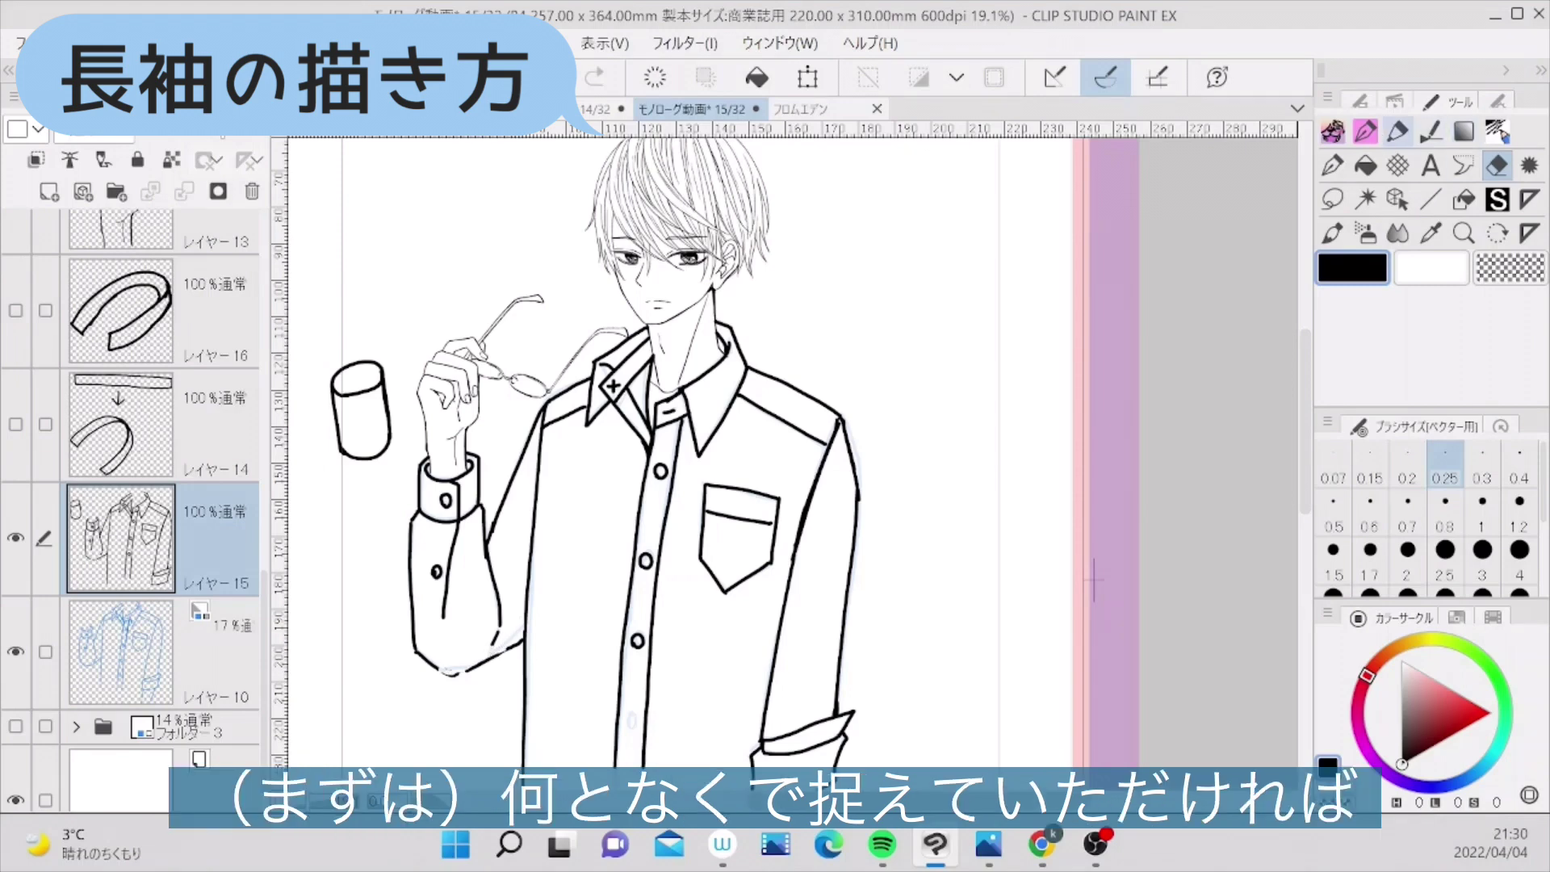
{"action": "mouse_move", "coordinate": [424, 656]}
{"action": "left_mouse_down"}
{"action": "mouse_move", "coordinate": [452, 675]}
{"action": "mouse_move", "coordinate": [525, 644]}
{"action": "left_mouse_up"}
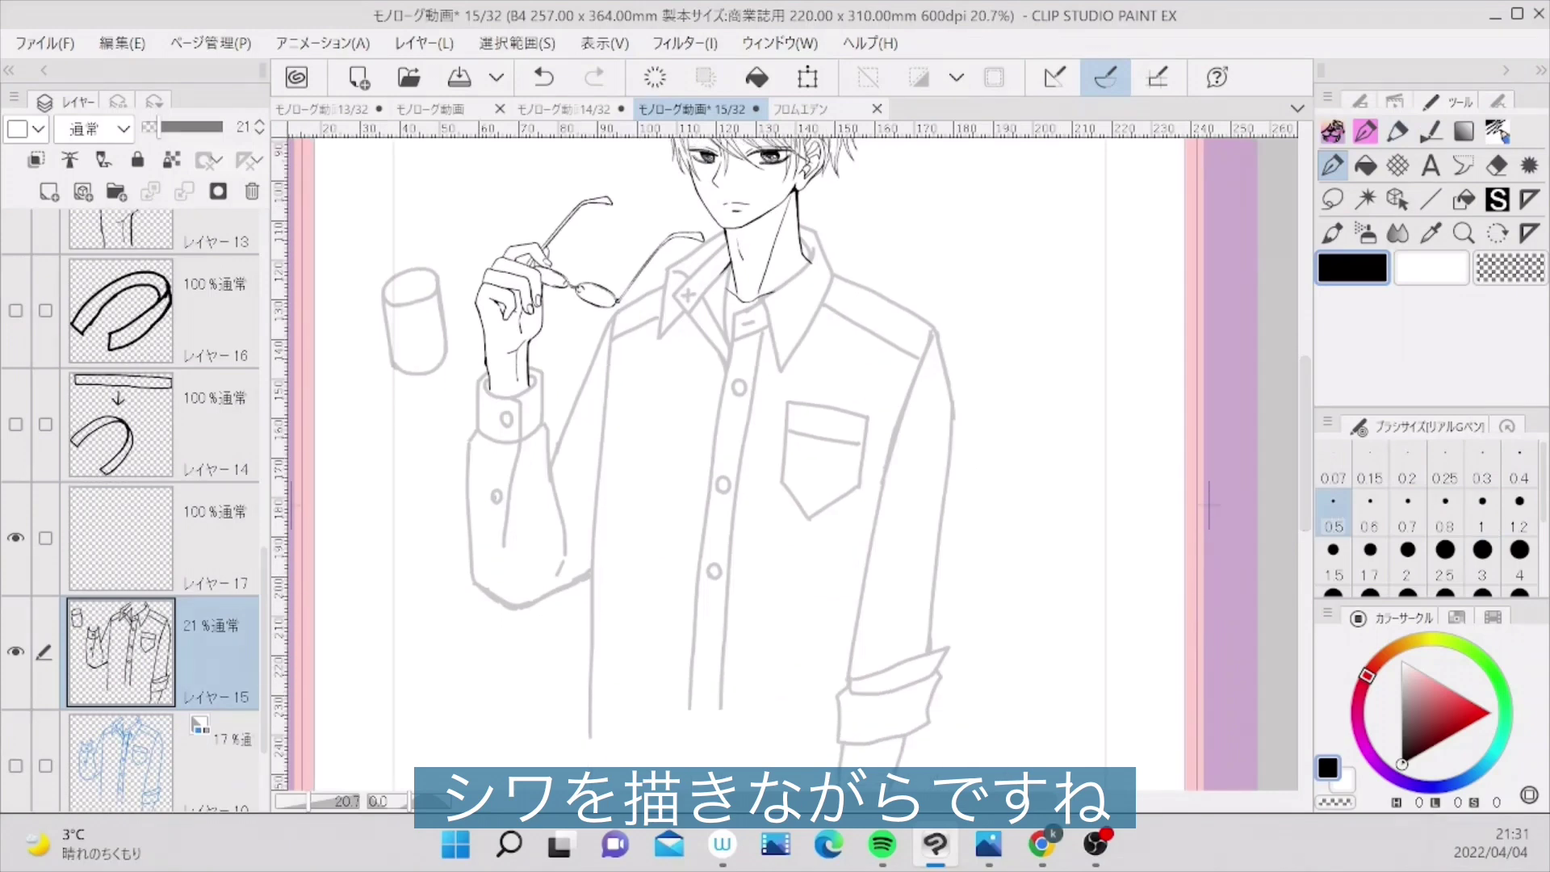
- Ink the collar and buttoned placket in fine 0.5 lines on レイヤー17, over the draft faded to 21% opacity
{"action": "left_click_drag", "start_coordinate": [1306, 381], "coordinate": [1305, 358]}
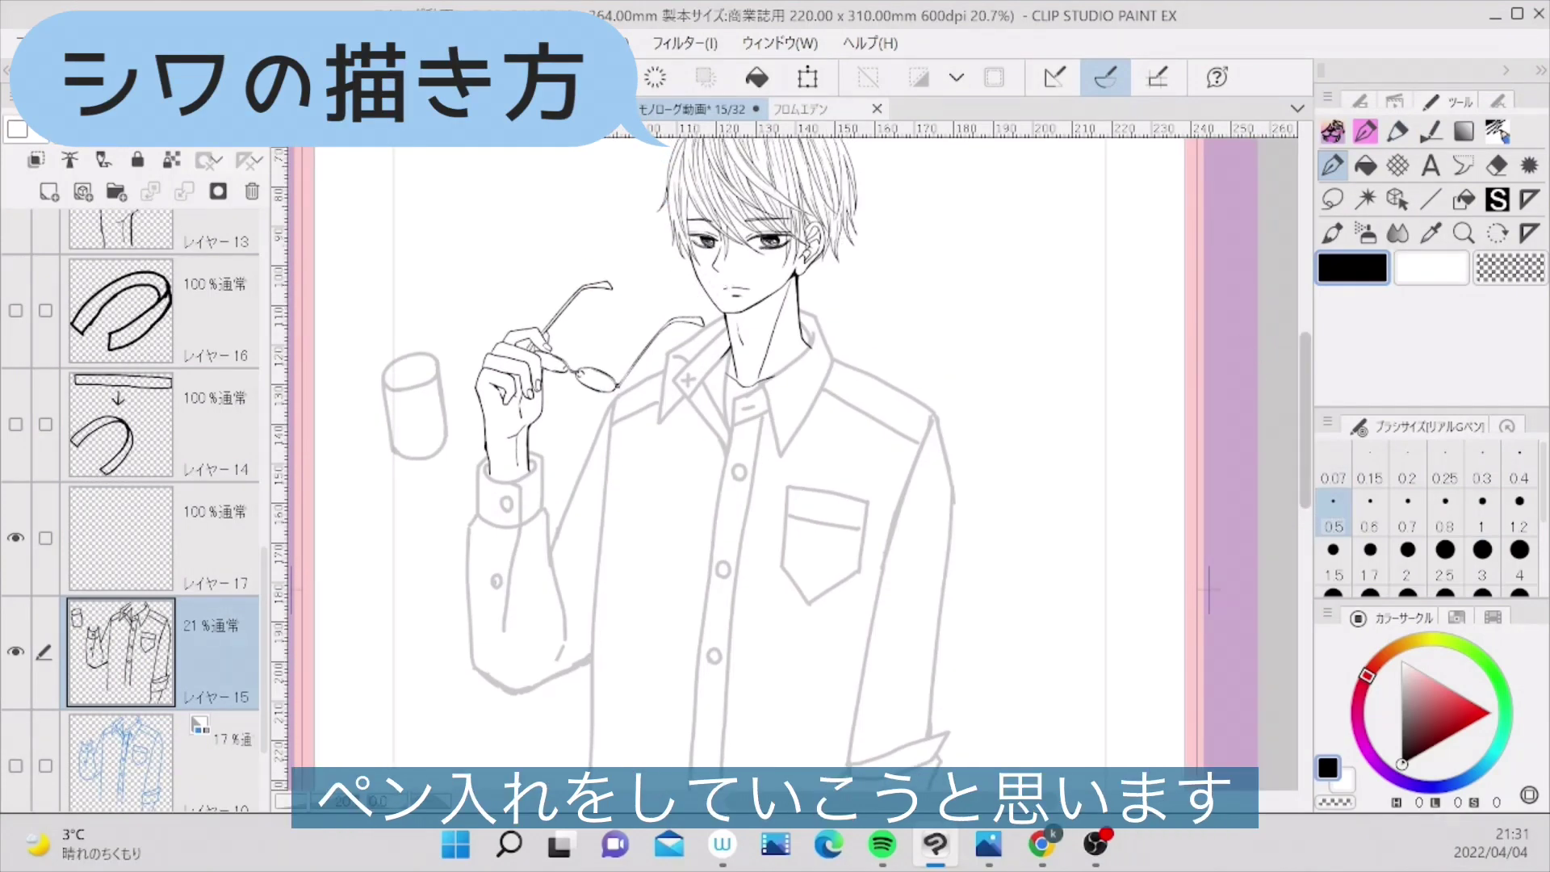
{"action": "left_click_drag", "start_coordinate": [1306, 412], "coordinate": [1306, 389]}
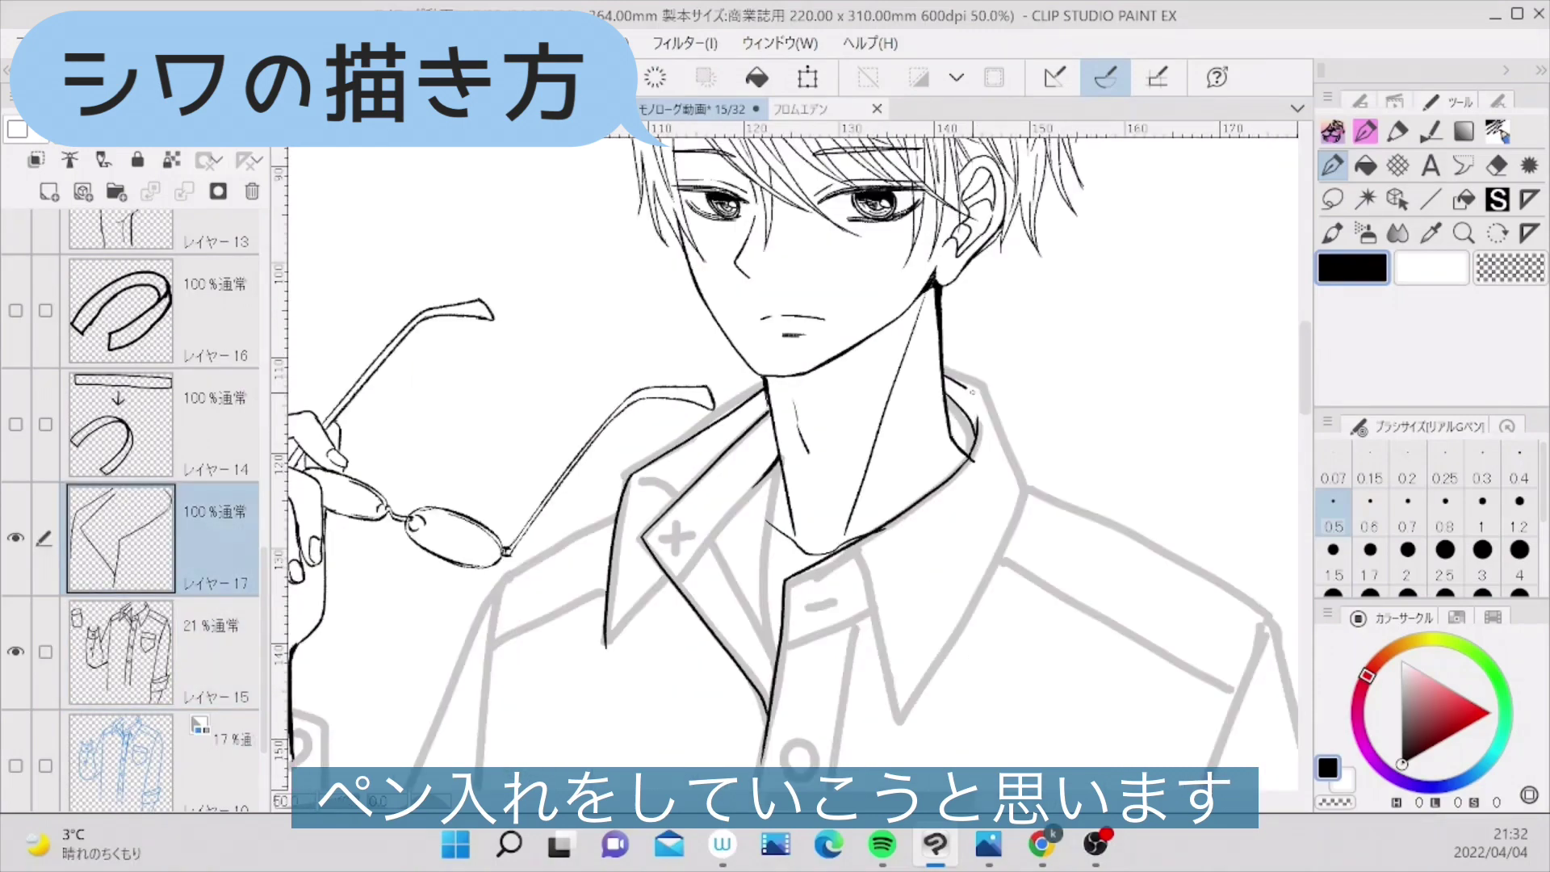
{"action": "scroll", "coordinate": [783, 453], "scroll_direction": "down", "scroll_amount": 2}
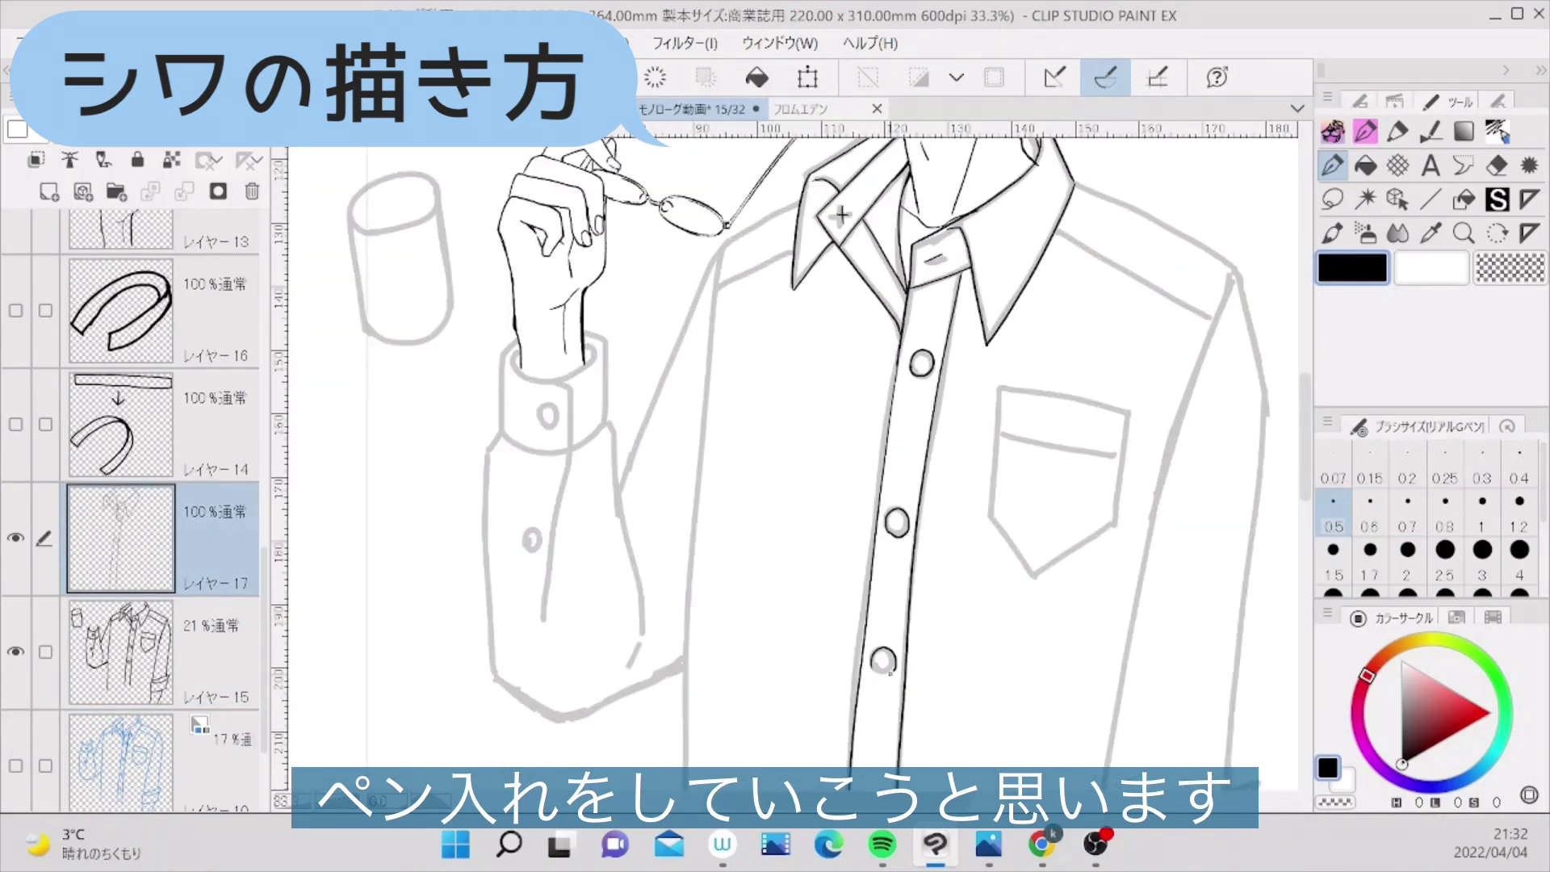
- Ink the armhole edge of the raised arm and add tapered folds on the upper sleeve gathering toward the shoulder joint
{"action": "left_click_drag", "start_coordinate": [695, 389], "coordinate": [693, 561]}
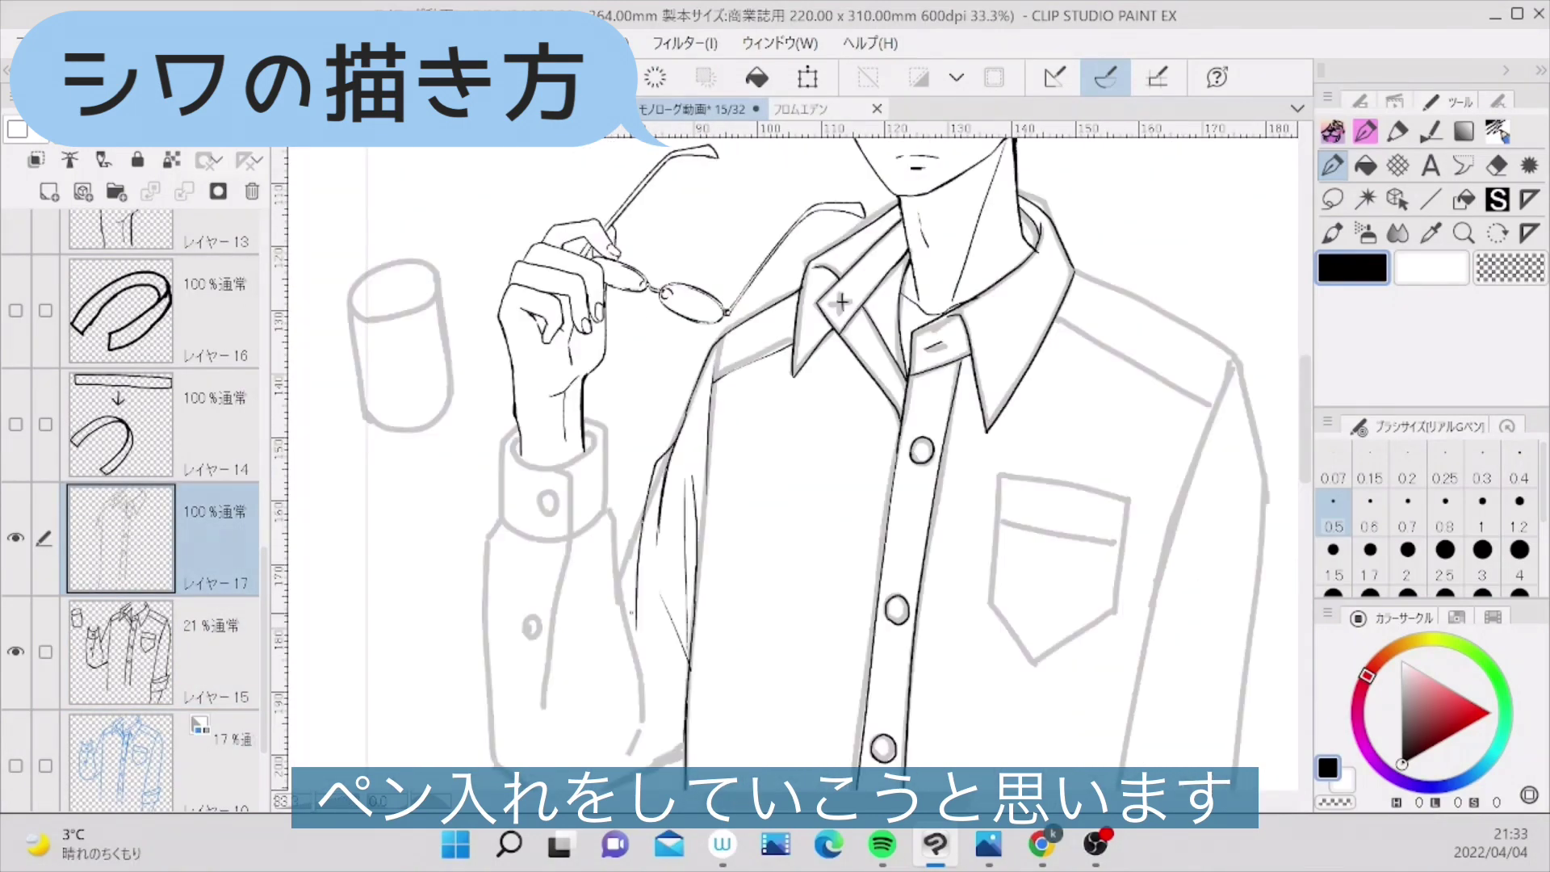
{"action": "left_click_drag", "start_coordinate": [704, 444], "coordinate": [701, 587]}
{"action": "scroll", "coordinate": [688, 526], "scroll_direction": "down", "scroll_amount": 5}
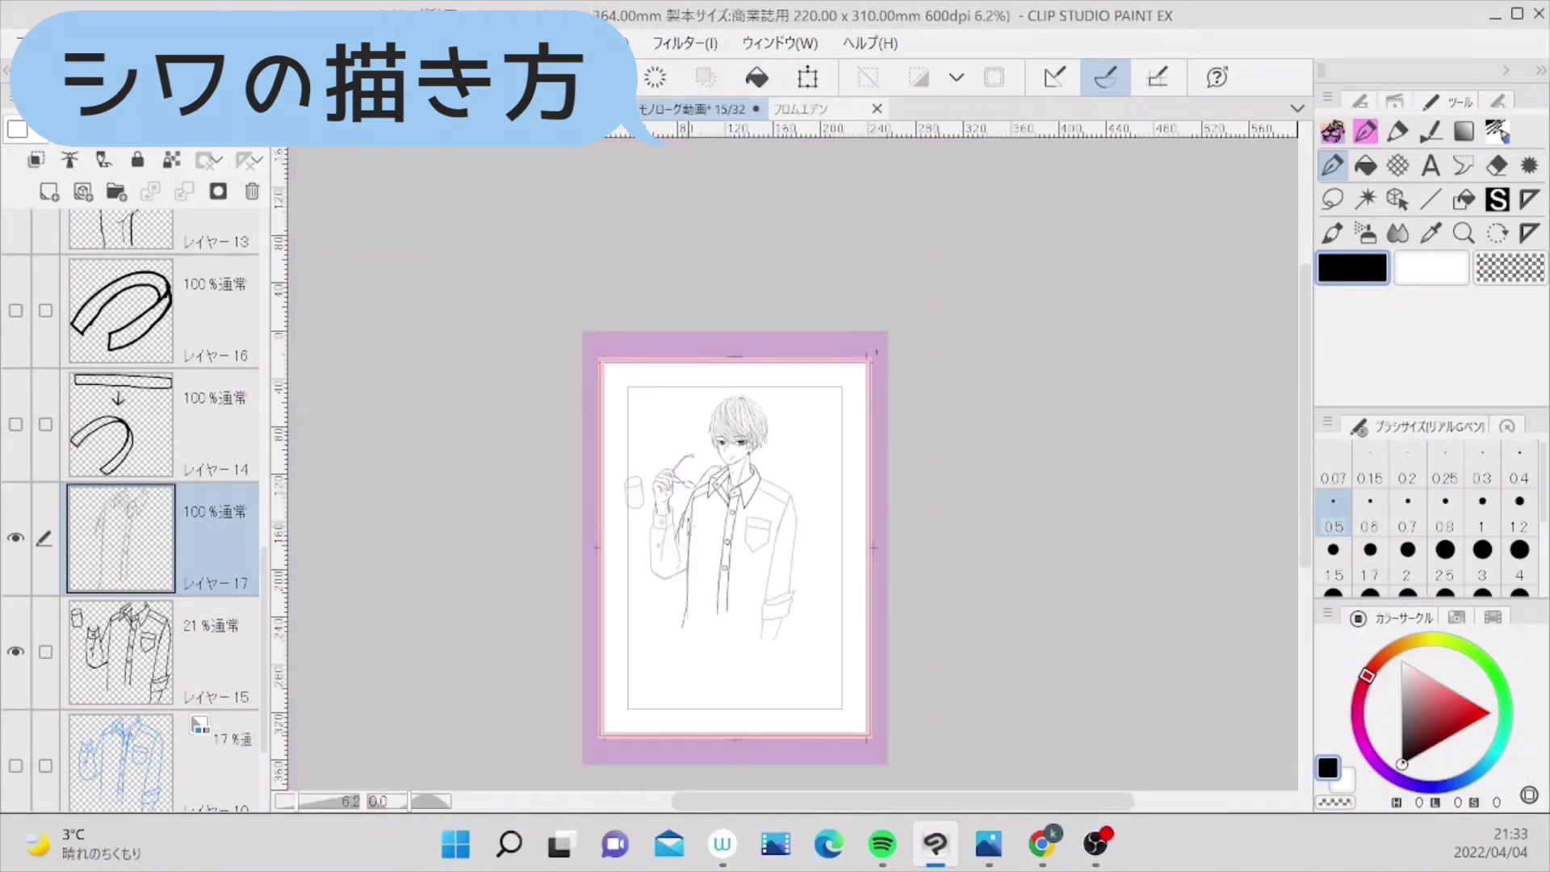
{"action": "scroll", "coordinate": [687, 525], "scroll_direction": "up", "scroll_amount": 4}
{"action": "scroll", "coordinate": [783, 452], "scroll_direction": "down", "scroll_amount": 2}
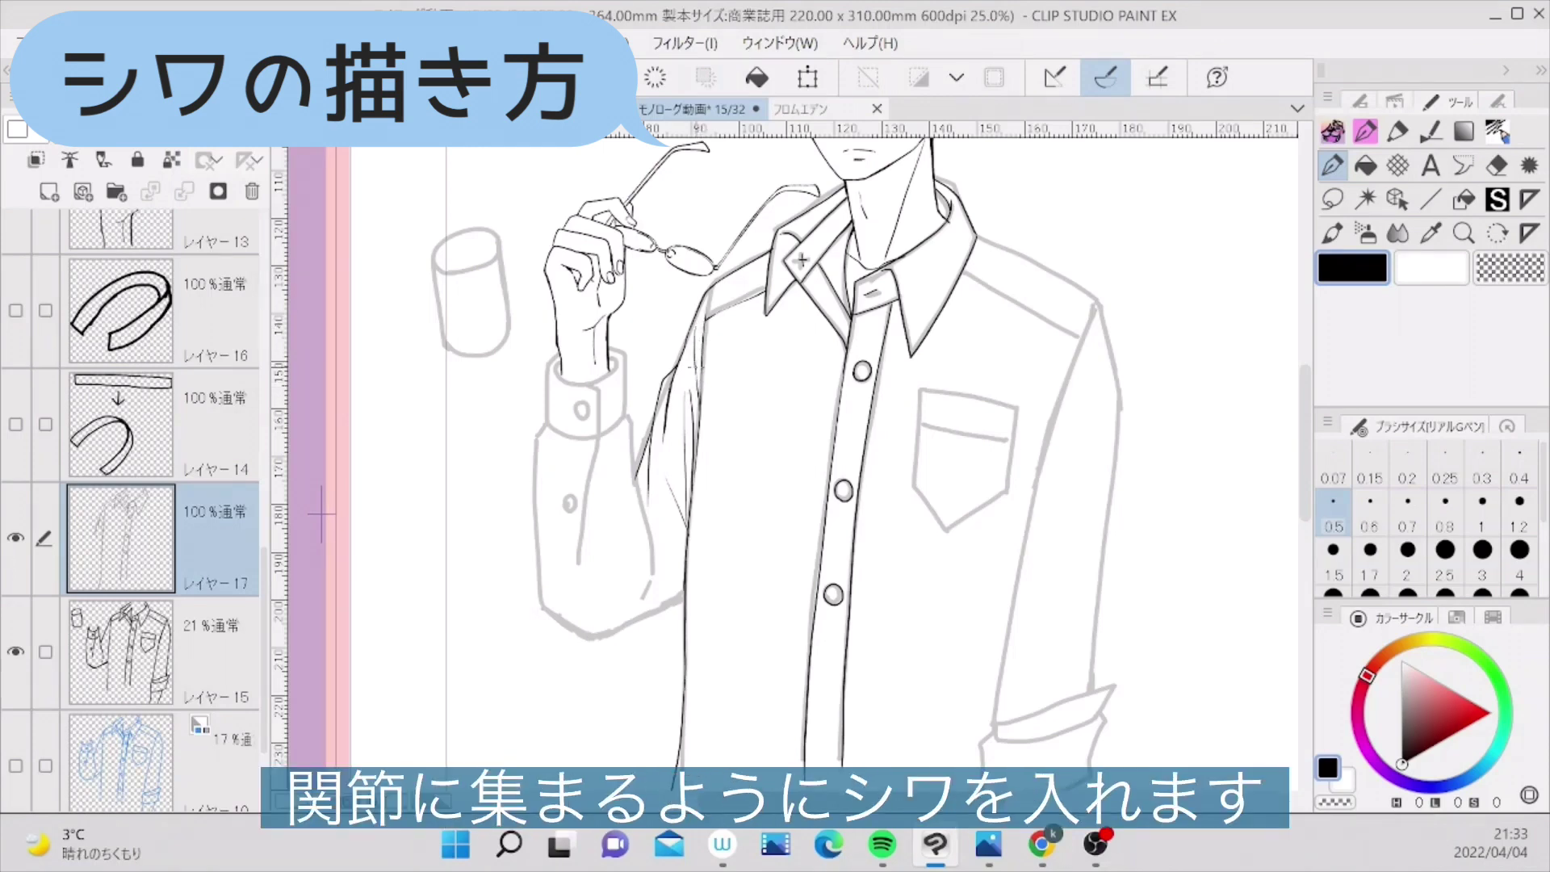
{"action": "mouse_move", "coordinate": [701, 381]}
{"action": "left_mouse_down"}
{"action": "mouse_move", "coordinate": [694, 434]}
{"action": "mouse_move", "coordinate": [691, 397]}
{"action": "mouse_move", "coordinate": [704, 404]}
{"action": "left_mouse_up"}
{"action": "scroll", "coordinate": [559, 360], "scroll_direction": "up", "scroll_amount": 2}
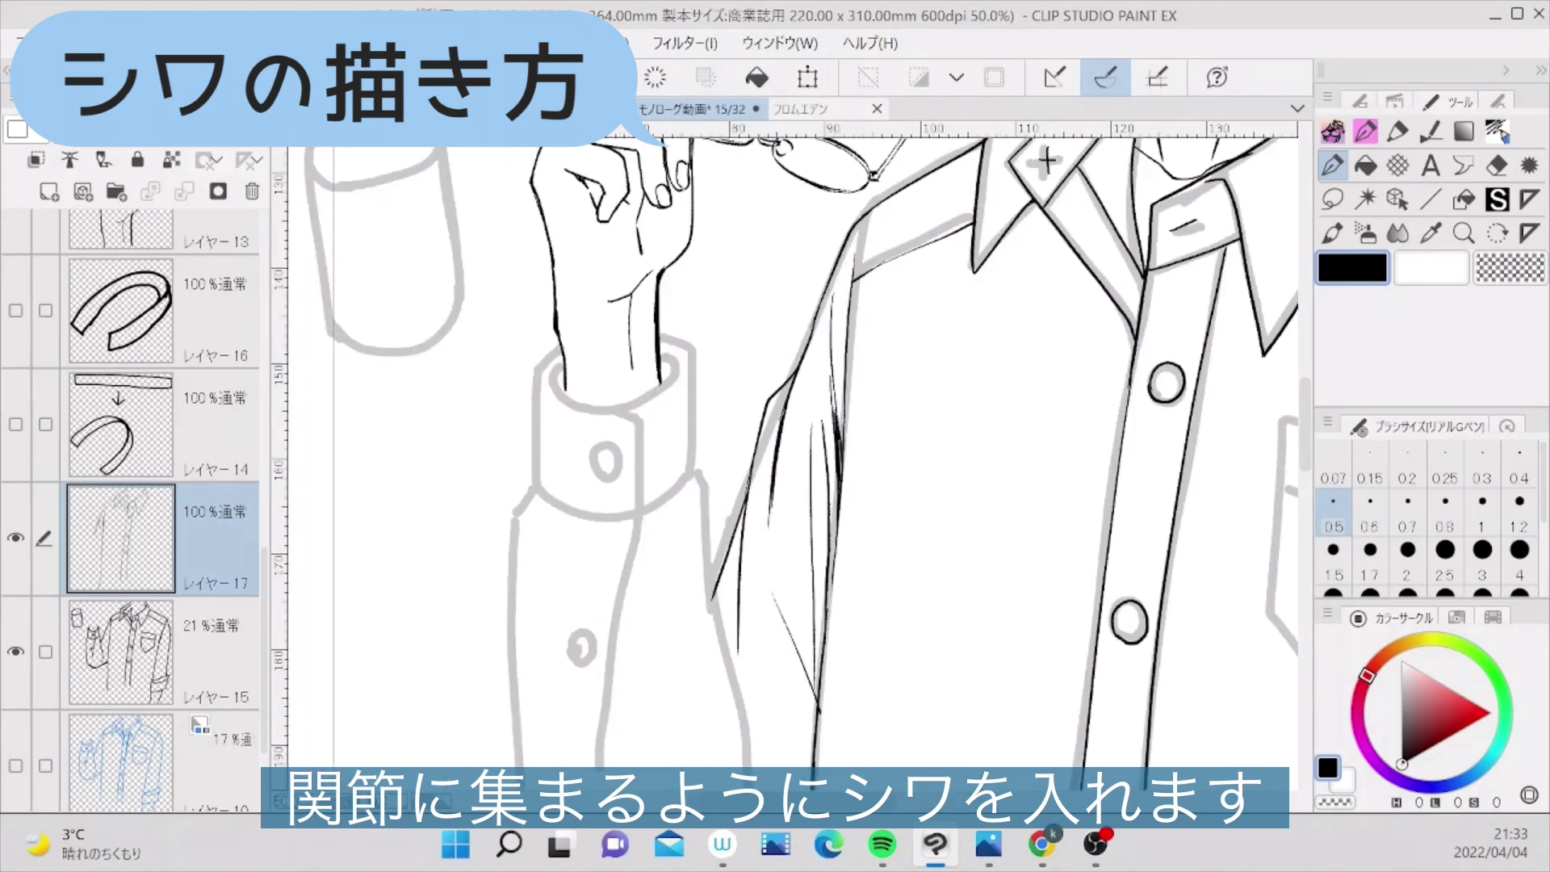
- Ink the raised arm's cuff in fine lines, including the opening around the wrist, its overlapping flap and lower edge
{"action": "mouse_move", "coordinate": [566, 363]}
{"action": "left_mouse_down"}
{"action": "mouse_move", "coordinate": [553, 382]}
{"action": "mouse_move", "coordinate": [641, 509]}
{"action": "left_mouse_up"}
{"action": "left_click_drag", "start_coordinate": [559, 350], "coordinate": [539, 491]}
{"action": "left_click_drag", "start_coordinate": [680, 347], "coordinate": [616, 410]}
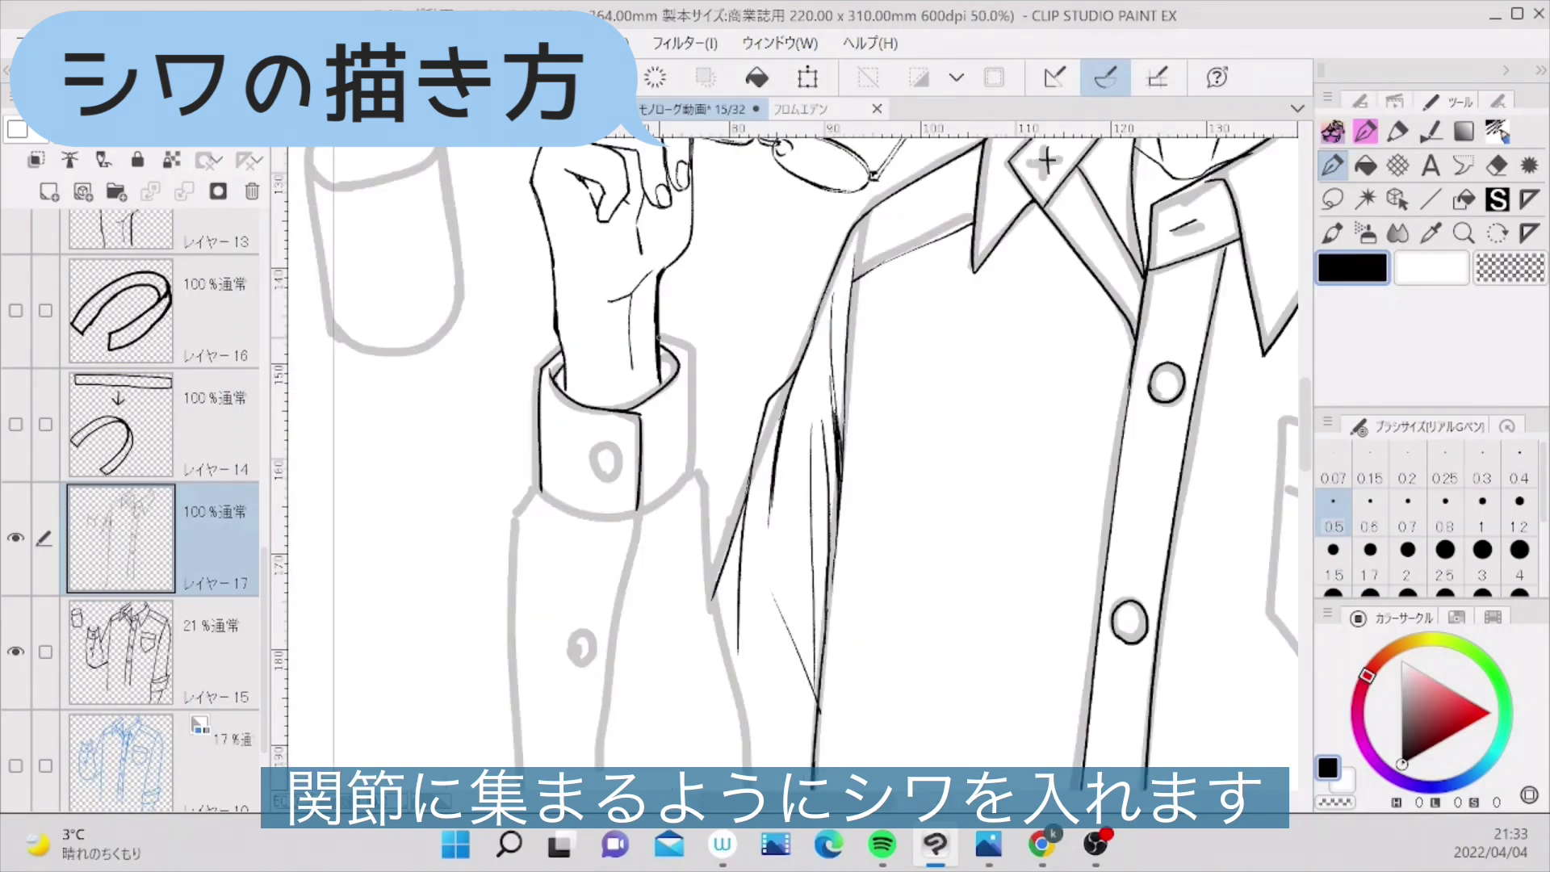
{"action": "left_click_drag", "start_coordinate": [540, 489], "coordinate": [693, 475]}
- Ink the raised forearm's sleeve with its elbow folds, and the chest pocket's sides and pointed bottom
{"action": "scroll", "coordinate": [709, 444], "scroll_direction": "down", "scroll_amount": 2}
{"action": "scroll", "coordinate": [658, 673], "scroll_direction": "up", "scroll_amount": 2}
{"action": "scroll", "coordinate": [870, 494], "scroll_direction": "down", "scroll_amount": 2}
{"action": "scroll", "coordinate": [1130, 420], "scroll_direction": "up", "scroll_amount": 1}
{"action": "left_click_drag", "start_coordinate": [874, 342], "coordinate": [867, 472]}
{"action": "left_click_drag", "start_coordinate": [868, 471], "coordinate": [908, 515]}
- Ink both sides of the lowered arm's sleeve and add diagonal folds converging at the inner edge of the rolled cuff
{"action": "scroll", "coordinate": [1284, 505], "scroll_direction": "down", "scroll_amount": 1}
{"action": "left_click_drag", "start_coordinate": [1155, 306], "coordinate": [1058, 711]}
{"action": "left_click_drag", "start_coordinate": [1183, 403], "coordinate": [1148, 680]}
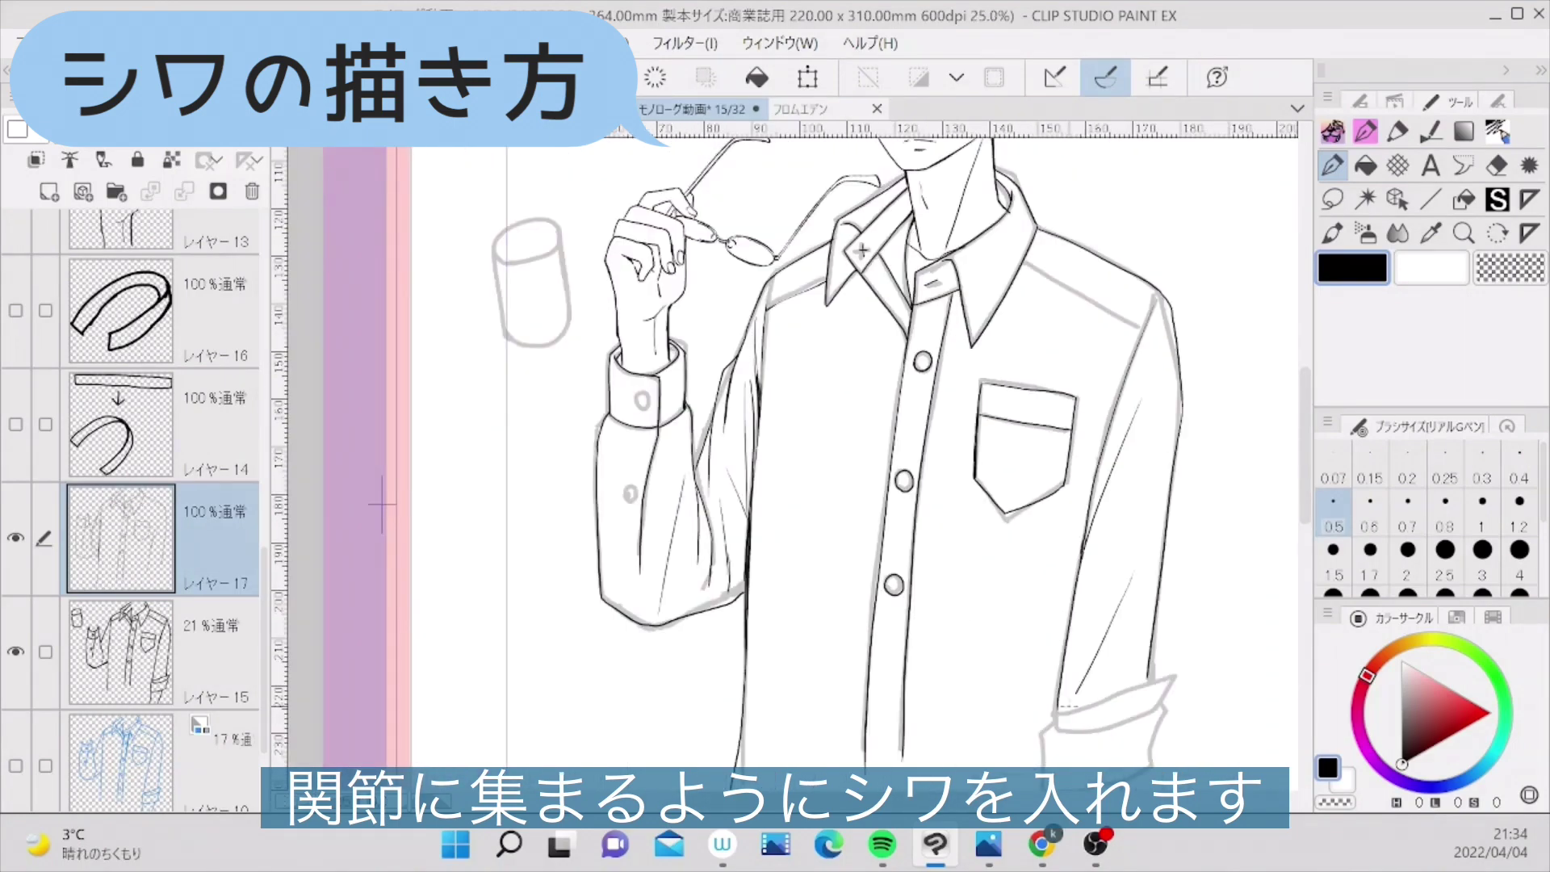
{"action": "left_click_drag", "start_coordinate": [1144, 480], "coordinate": [1059, 709]}
{"action": "left_click_drag", "start_coordinate": [1133, 574], "coordinate": [1066, 712]}
{"action": "scroll", "coordinate": [1063, 570], "scroll_direction": "down", "scroll_amount": 3}
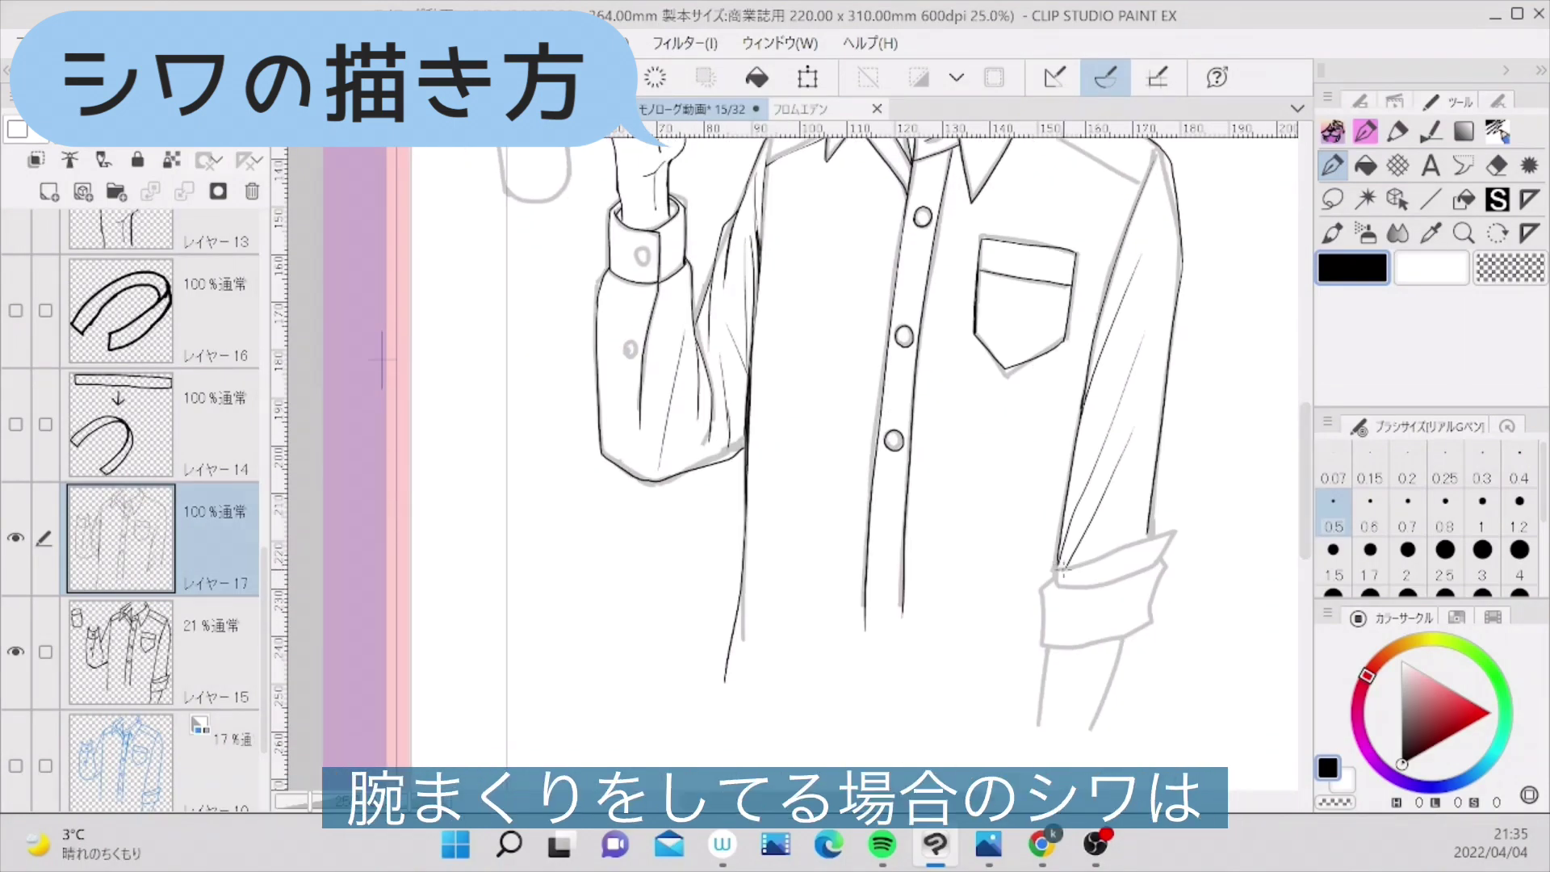
- Ink the rolled cuff's slanted upper edge and draw two curved arrows beside the sleeve showing the folds' spiral direction
{"action": "mouse_move", "coordinate": [1060, 567]}
{"action": "left_mouse_down"}
{"action": "mouse_move", "coordinate": [1174, 529]}
{"action": "mouse_move", "coordinate": [1160, 564]}
{"action": "left_mouse_up"}
{"action": "left_click_drag", "start_coordinate": [1253, 260], "coordinate": [1214, 396]}
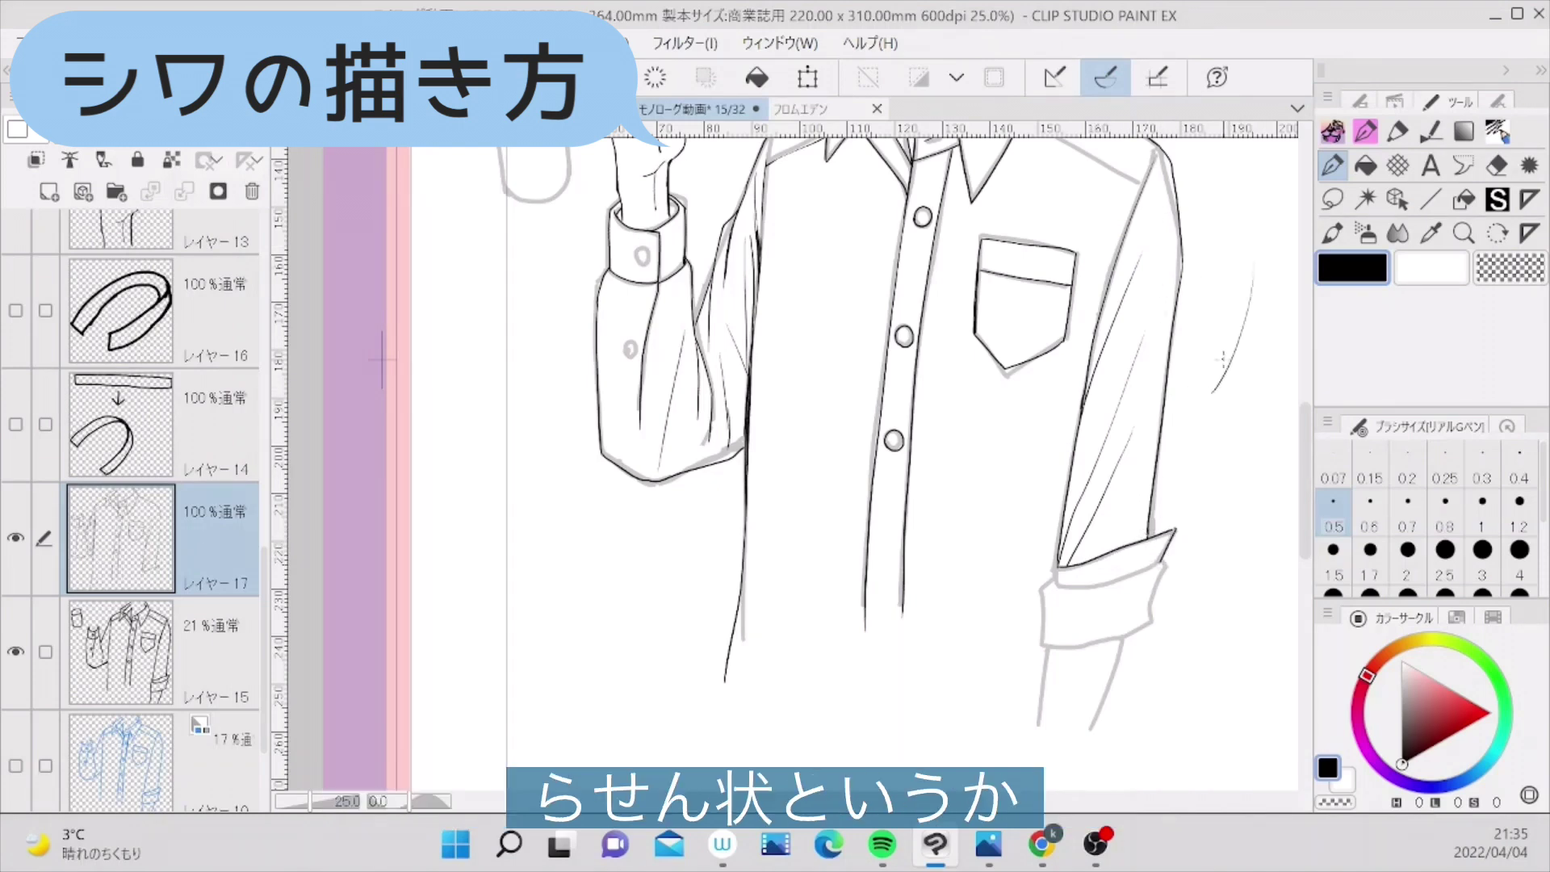
{"action": "left_click_drag", "start_coordinate": [1228, 341], "coordinate": [1190, 491]}
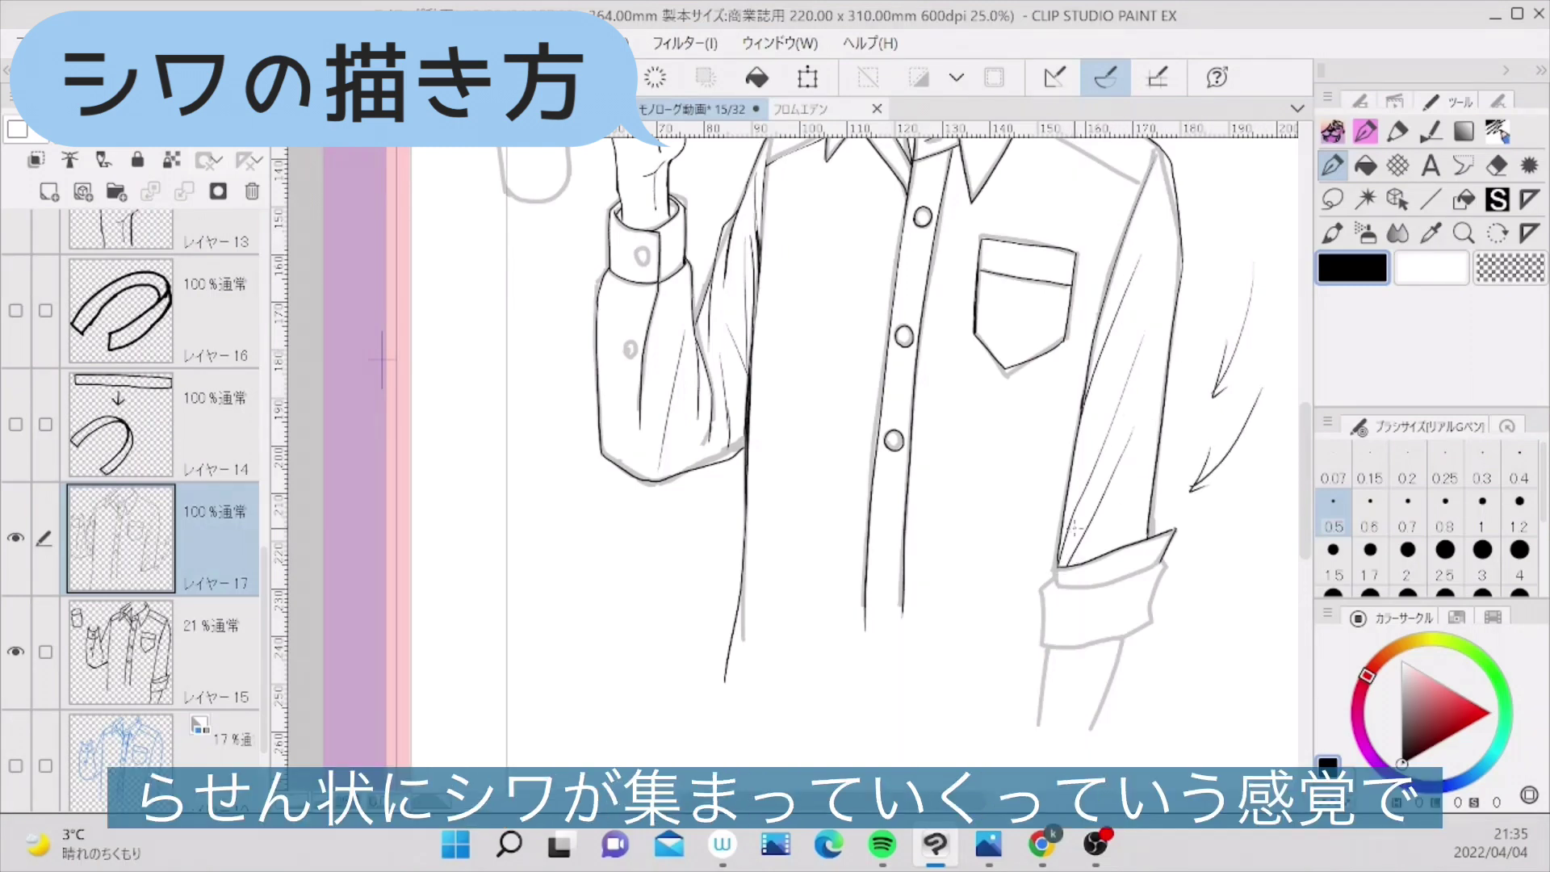
- Ink the lower band of the rolled-up cuff to complete its outline
{"action": "scroll", "coordinate": [1062, 575], "scroll_direction": "up", "scroll_amount": 2}
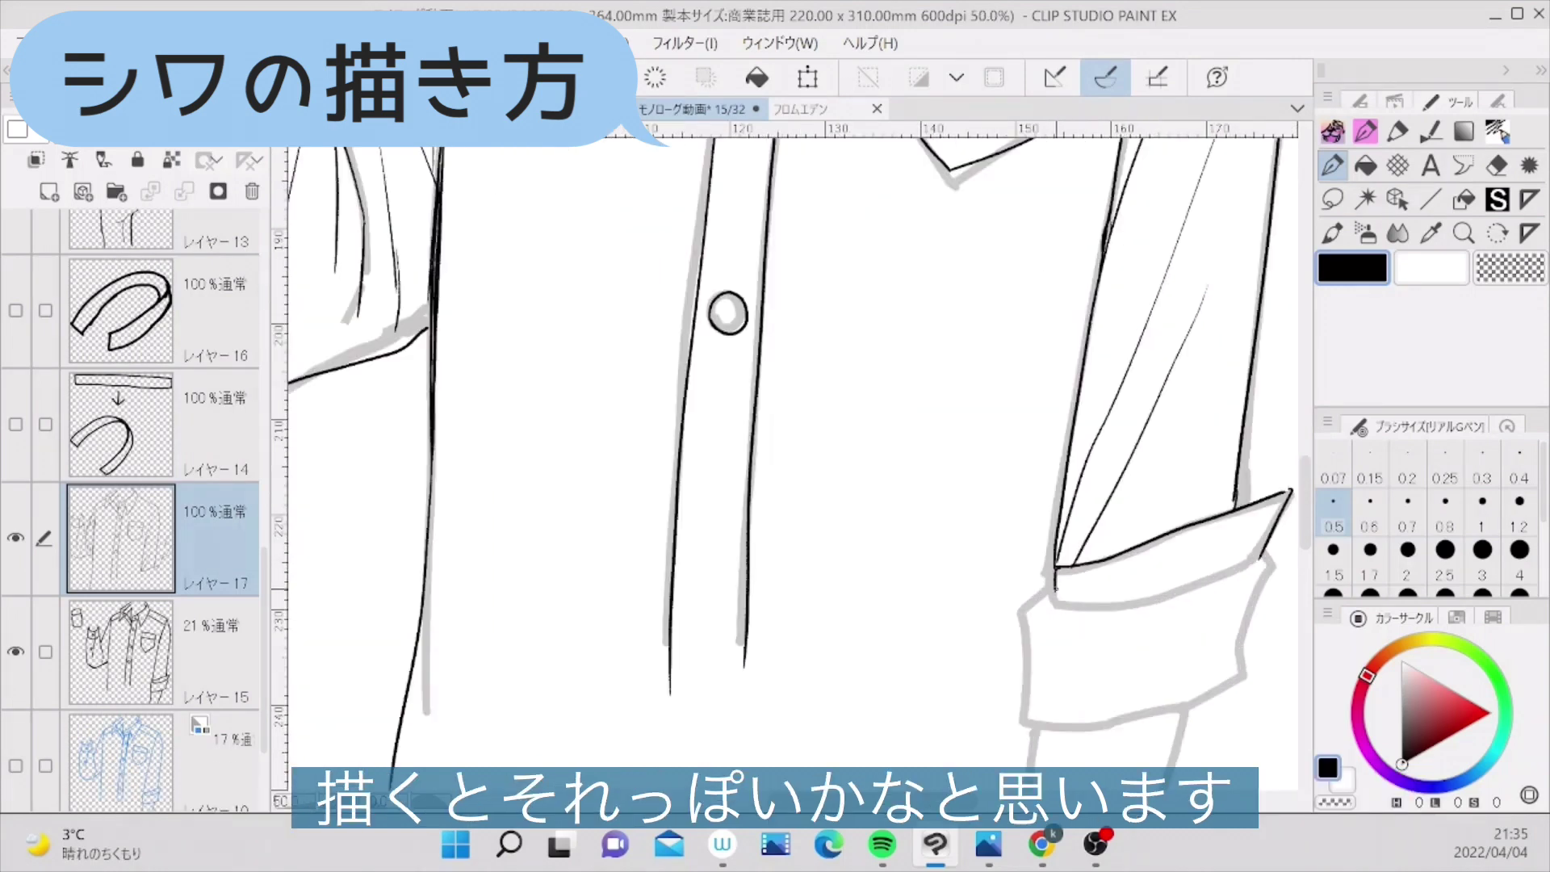
{"action": "mouse_move", "coordinate": [1053, 594]}
{"action": "left_mouse_down"}
{"action": "mouse_move", "coordinate": [1057, 607]}
{"action": "mouse_move", "coordinate": [1259, 557]}
{"action": "left_mouse_up"}
{"action": "scroll", "coordinate": [745, 260], "scroll_direction": "down", "scroll_amount": 2}
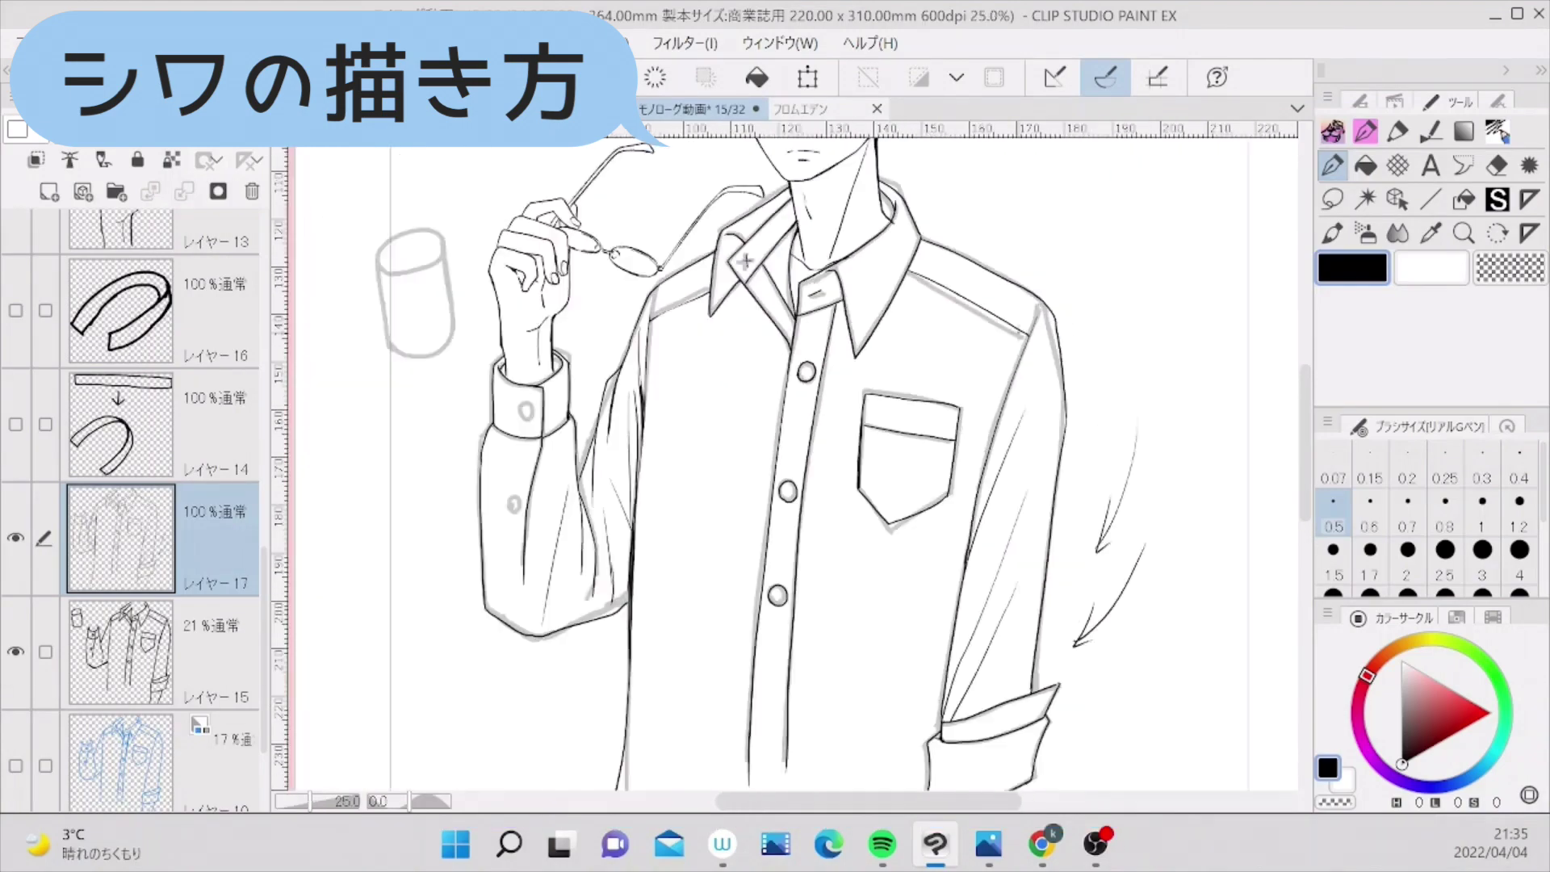
- Draw long thin folds down the shirt front from the raised arm's shoulder, and diagonal and bent folds below the pocket
{"action": "left_click_drag", "start_coordinate": [662, 403], "coordinate": [940, 393]}
{"action": "left_click_drag", "start_coordinate": [938, 344], "coordinate": [1000, 763]}
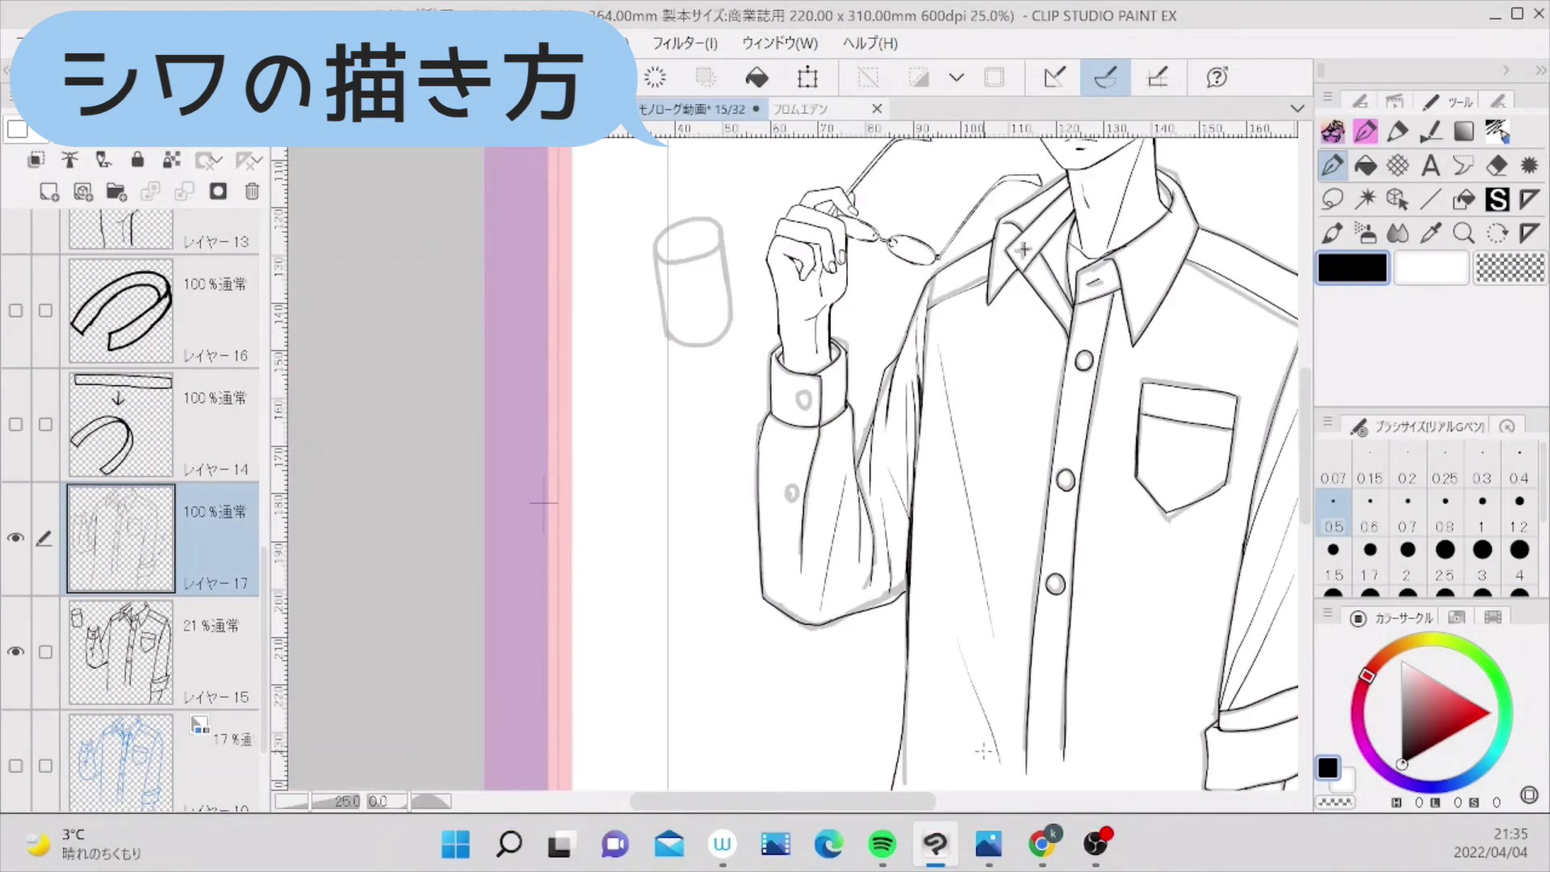
{"action": "mouse_move", "coordinate": [1221, 567]}
{"action": "left_mouse_down"}
{"action": "mouse_move", "coordinate": [1155, 686]}
{"action": "mouse_move", "coordinate": [1182, 764]}
{"action": "left_mouse_up"}
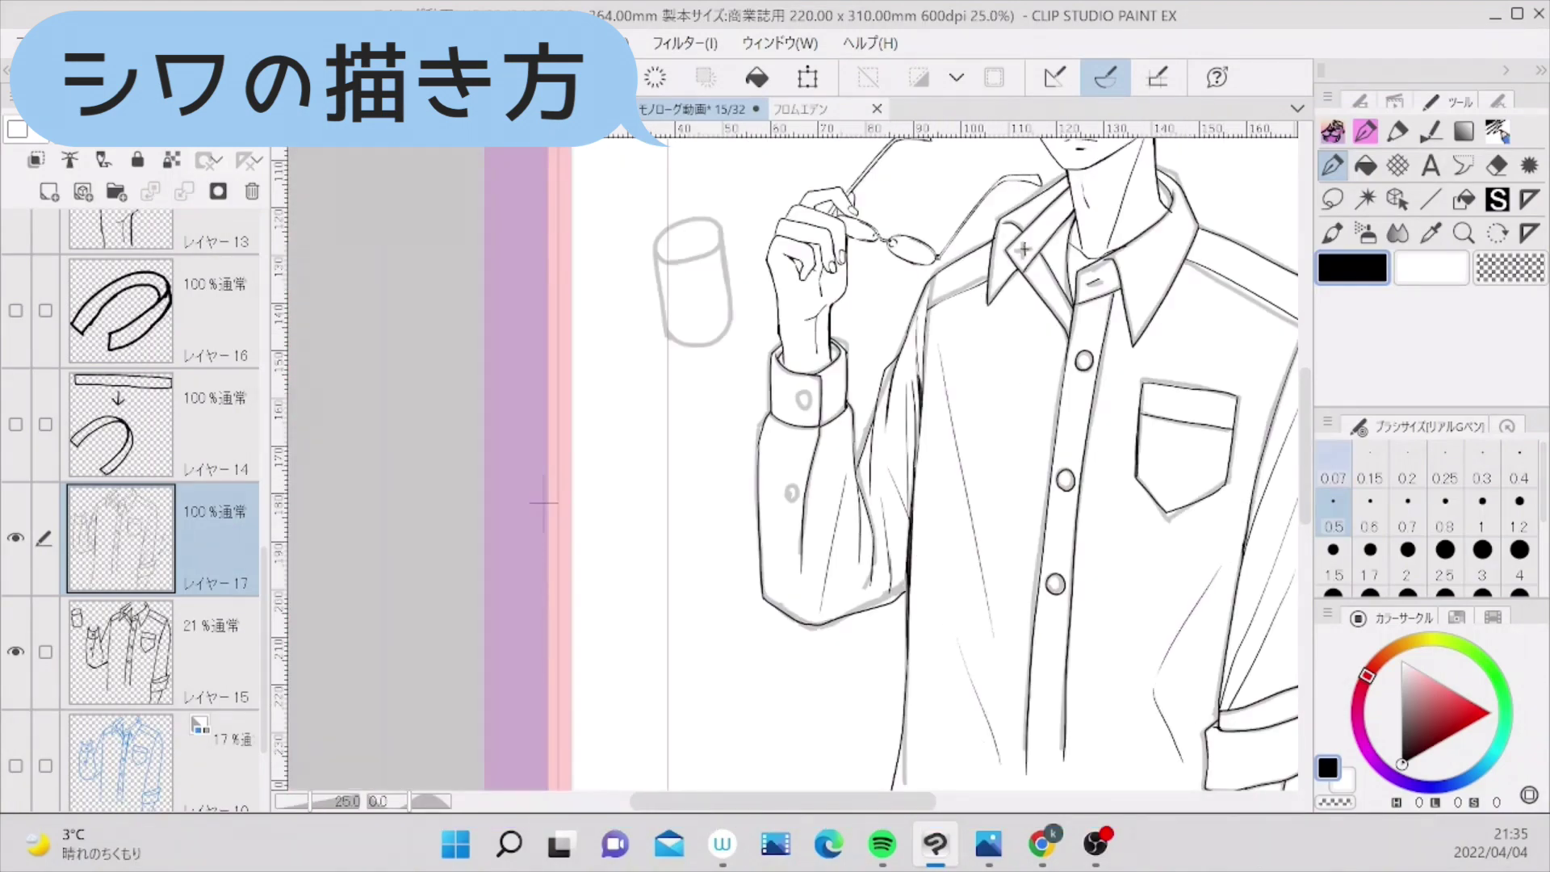
{"action": "scroll", "coordinate": [1245, 411], "scroll_direction": "down", "scroll_amount": 2}
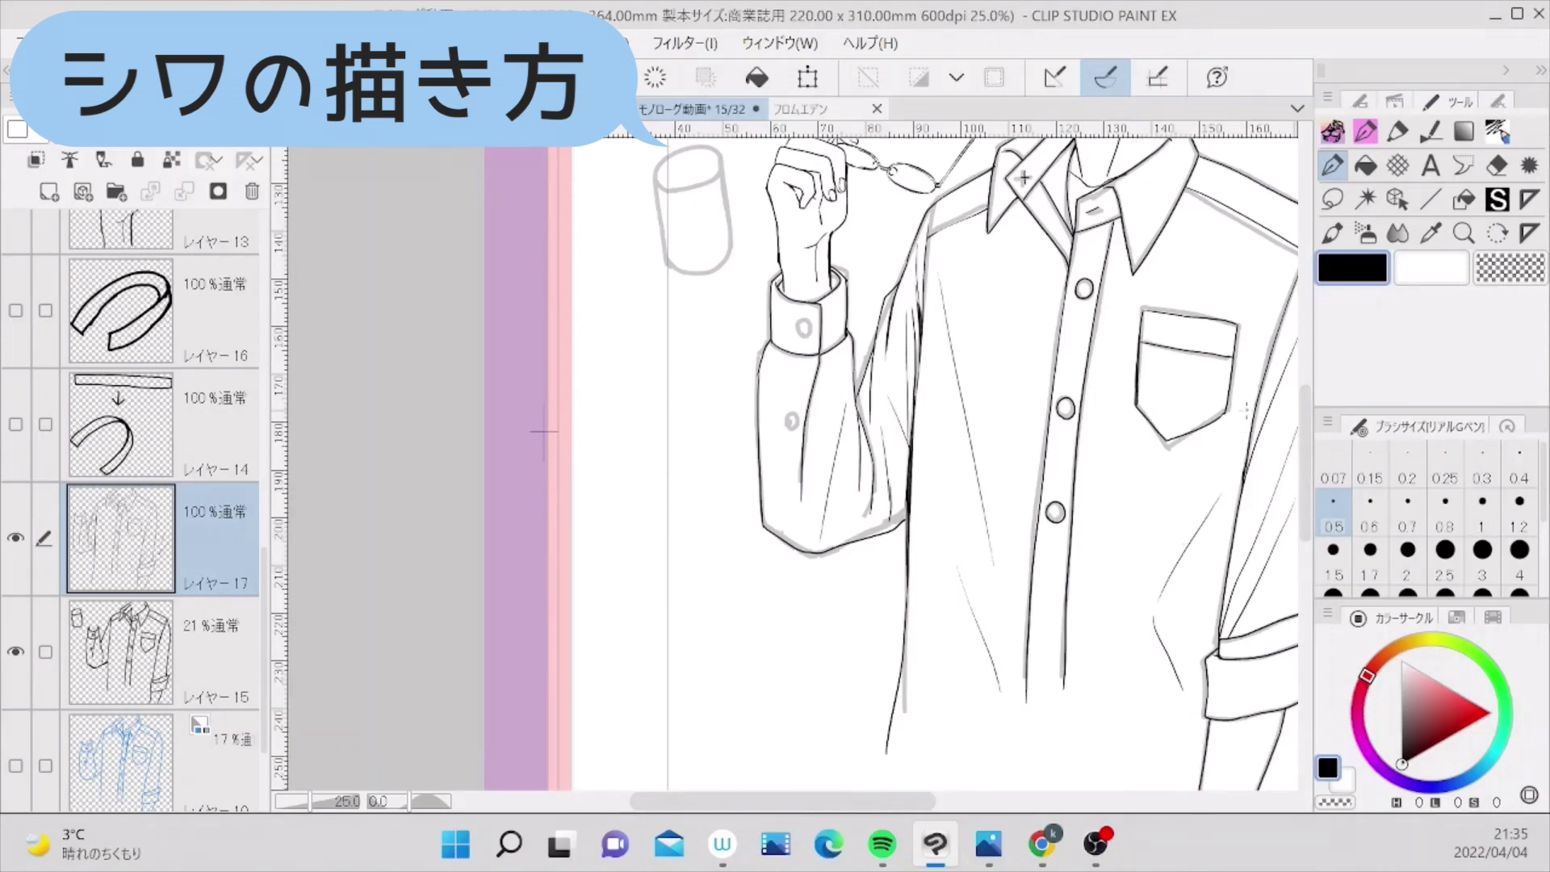
{"action": "left_click_drag", "start_coordinate": [1197, 488], "coordinate": [1082, 697]}
{"action": "scroll", "coordinate": [1098, 666], "scroll_direction": "down", "scroll_amount": 2}
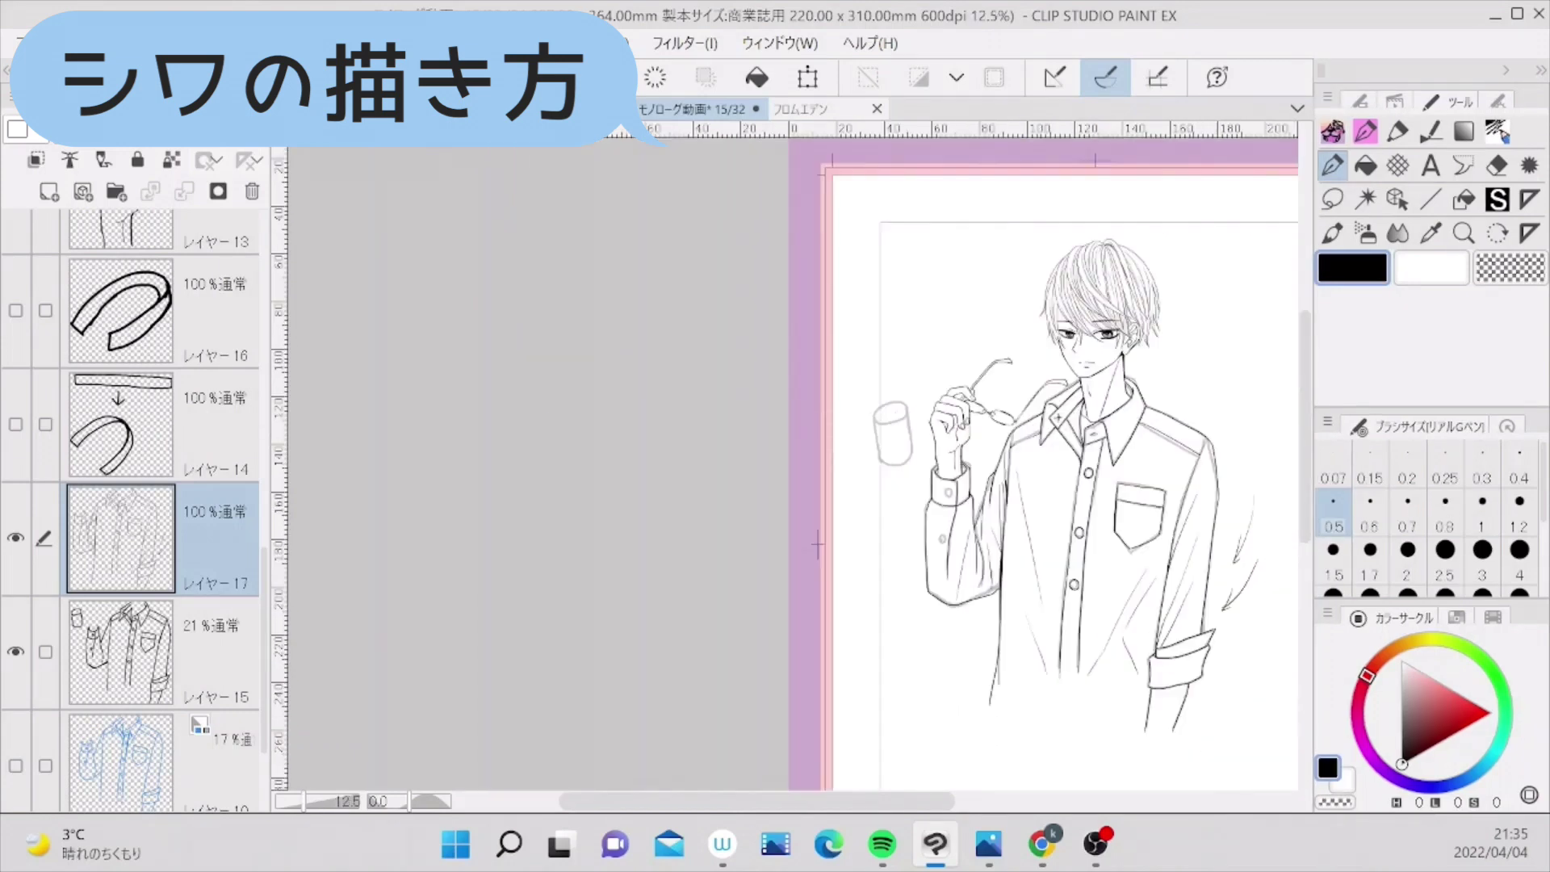
- Hide the faded draft layer and review the inked shirt with its folds on its own
{"action": "scroll", "coordinate": [801, 472], "scroll_direction": "up", "scroll_amount": 2}
{"action": "left_click_drag", "start_coordinate": [843, 623], "coordinate": [456, 416]}
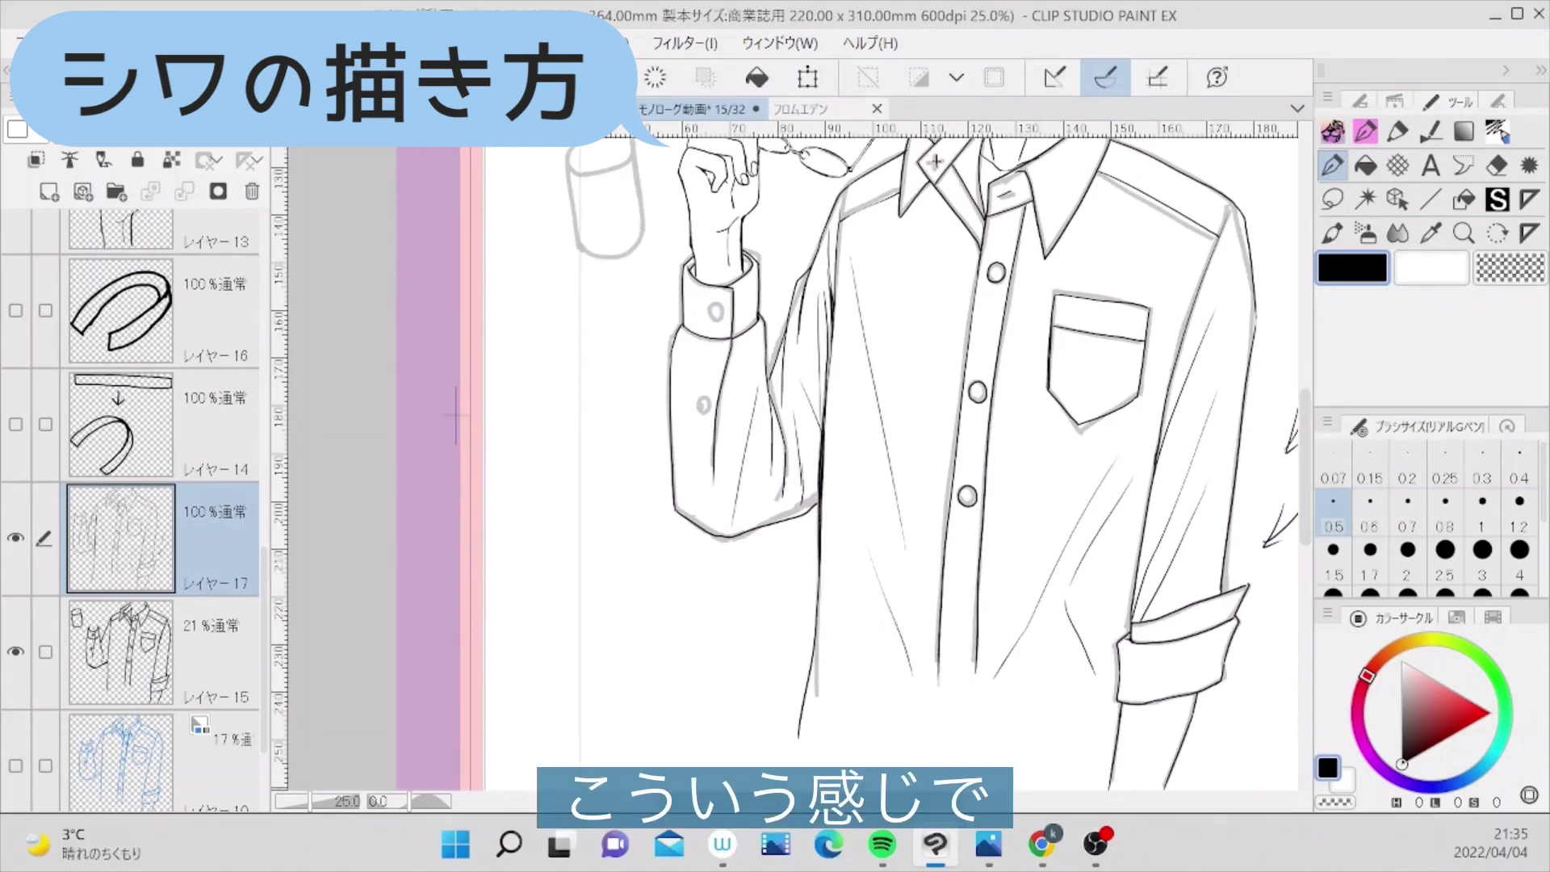
{"action": "key", "text": "ctrl+minus"}
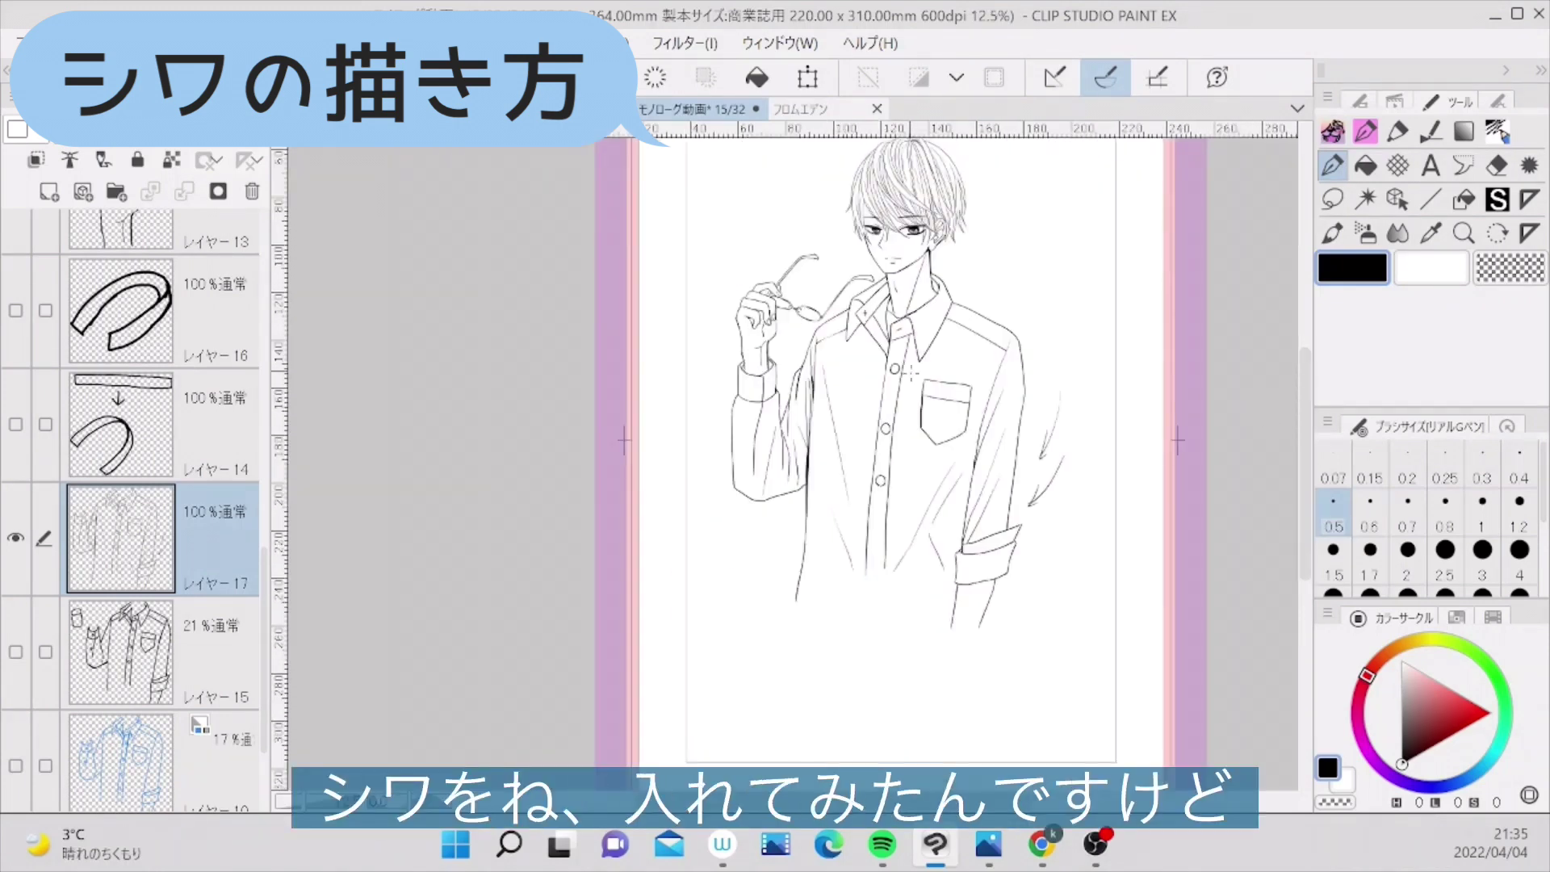
{"action": "scroll", "coordinate": [833, 416], "scroll_direction": "up", "scroll_amount": 2}
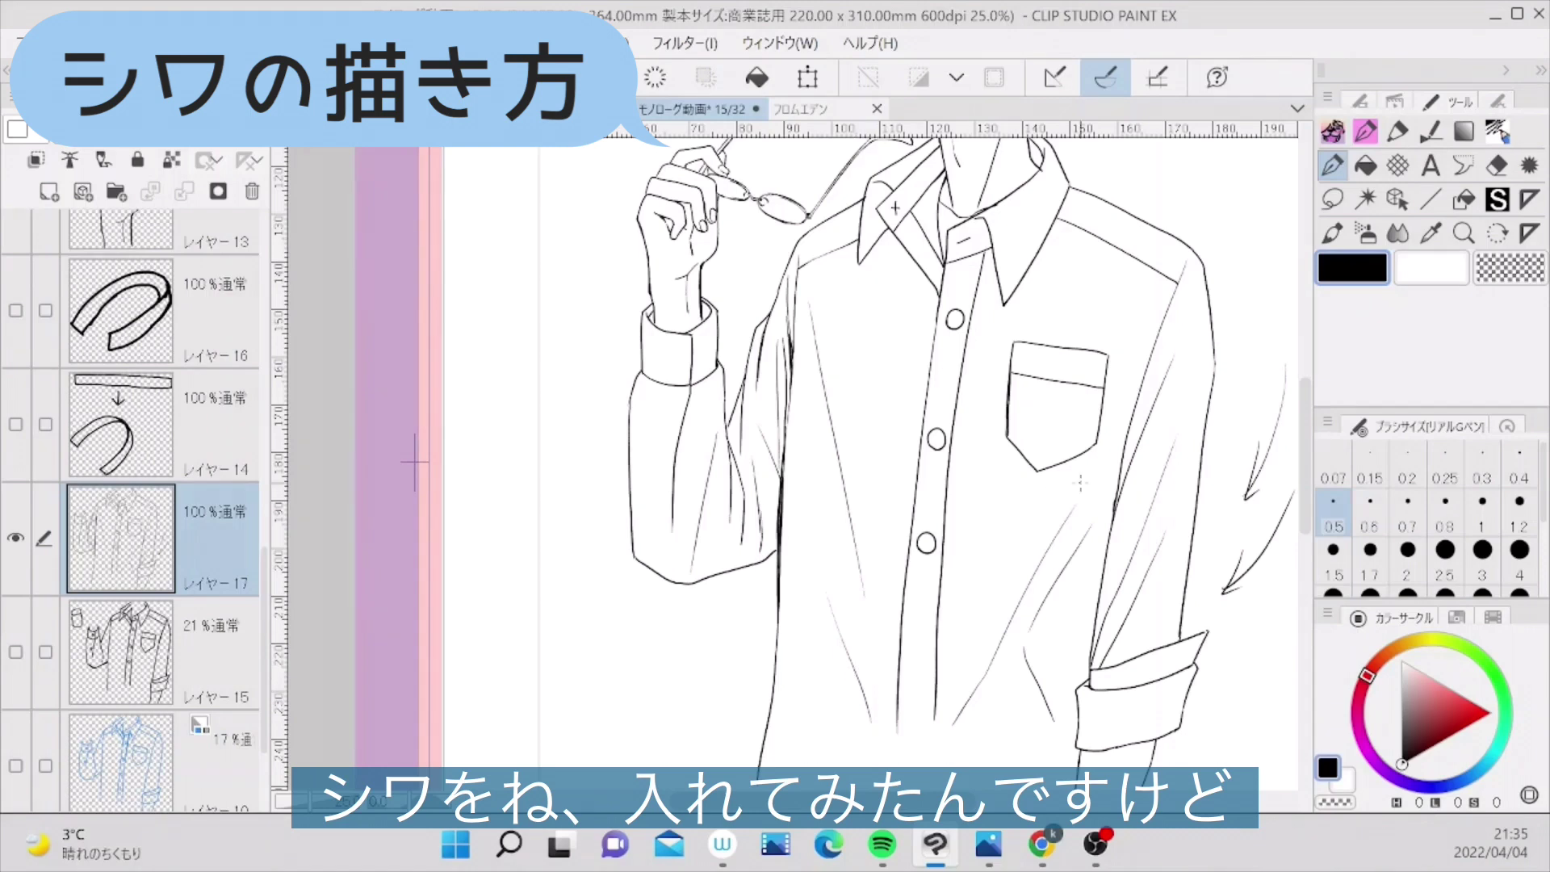
- On a blue-coloured layer, circle the raised arm's shoulder joint and draw two arrows following the folds down the shirt front
{"action": "key", "text": "ctrl+minus"}
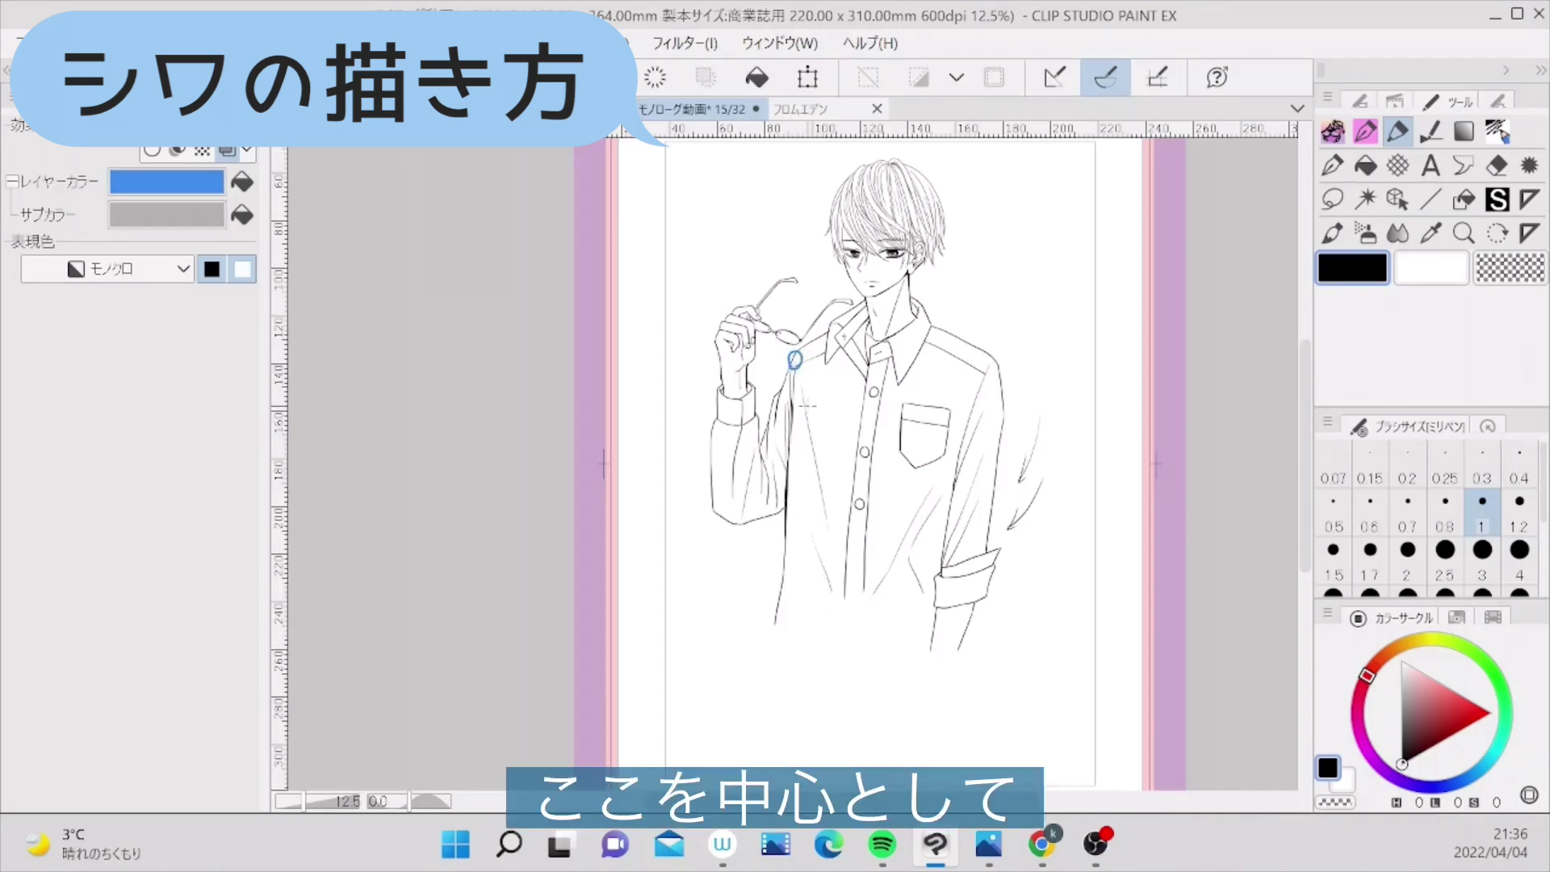
{"action": "mouse_move", "coordinate": [805, 380]}
{"action": "left_mouse_down"}
{"action": "mouse_move", "coordinate": [845, 551]}
{"action": "mouse_move", "coordinate": [849, 505]}
{"action": "mouse_move", "coordinate": [833, 618]}
{"action": "mouse_move", "coordinate": [835, 559]}
{"action": "left_mouse_up"}
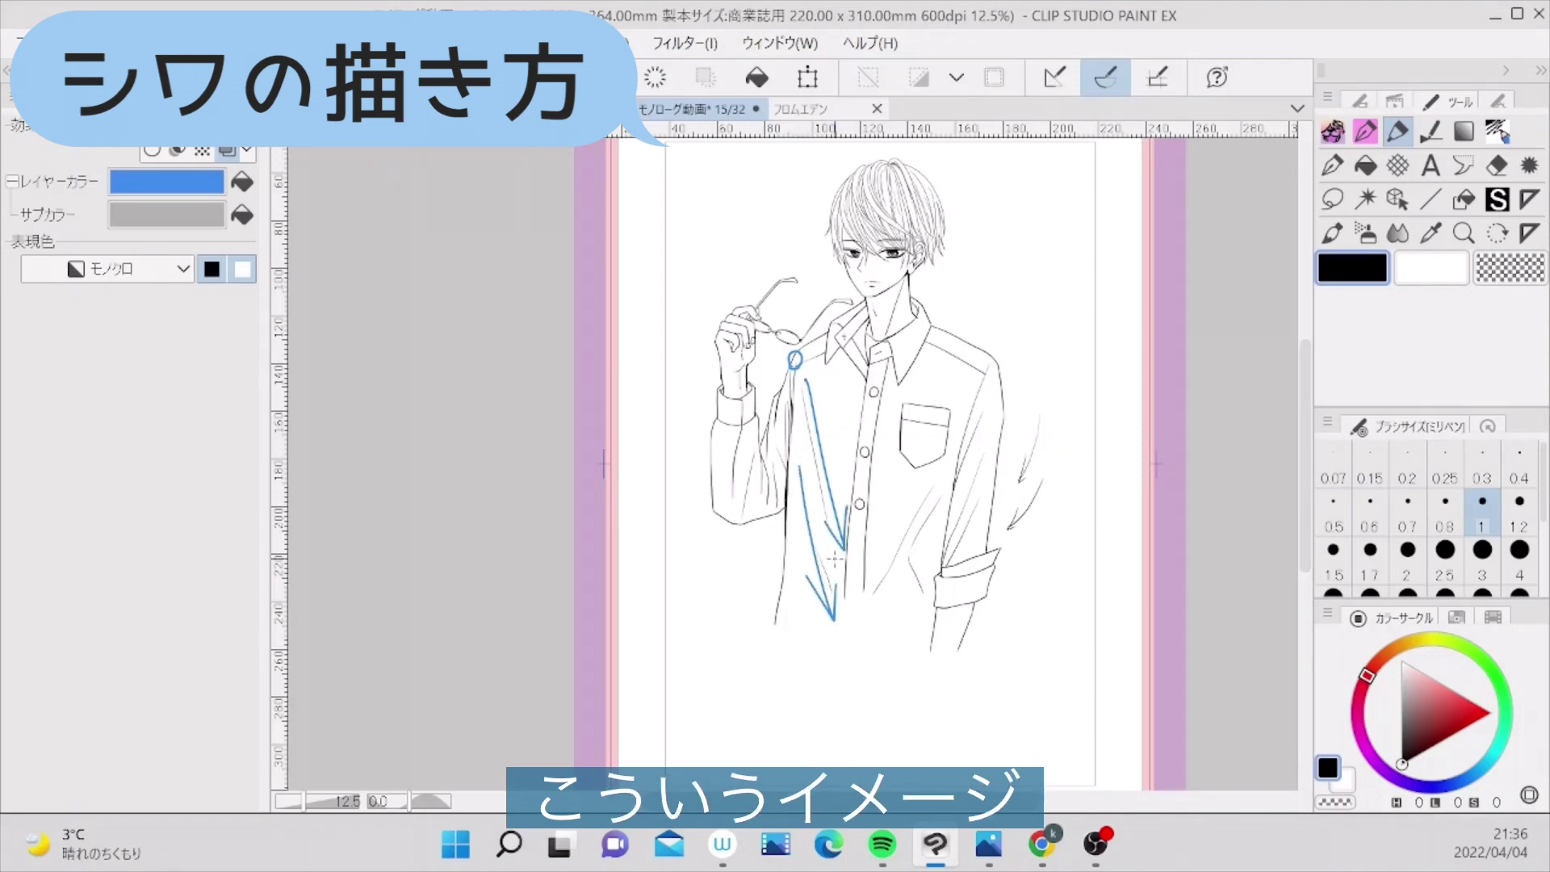
{"action": "scroll", "coordinate": [973, 385], "scroll_direction": "up", "scroll_amount": 2}
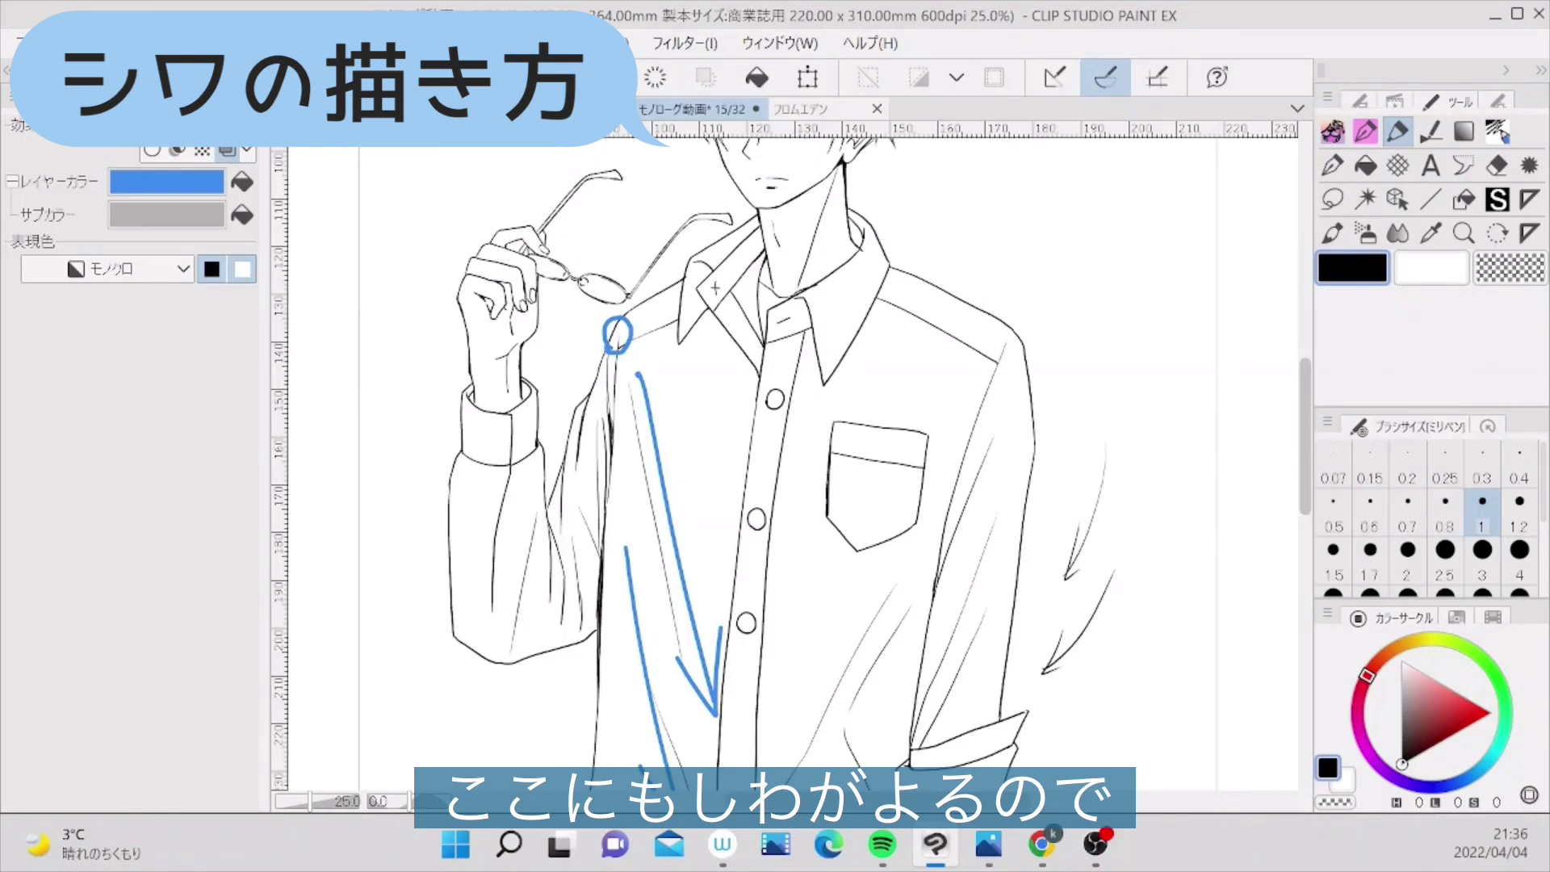
- Draw two blue arrows below the pocket, one bent beside the rolled sleeve and one slanting down toward the placket
{"action": "left_click_drag", "start_coordinate": [1305, 365], "coordinate": [1301, 403]}
{"action": "mouse_move", "coordinate": [921, 478]}
{"action": "left_mouse_down"}
{"action": "mouse_move", "coordinate": [896, 514]}
{"action": "mouse_move", "coordinate": [887, 620]}
{"action": "left_mouse_up"}
{"action": "left_click_drag", "start_coordinate": [891, 415], "coordinate": [778, 607]}
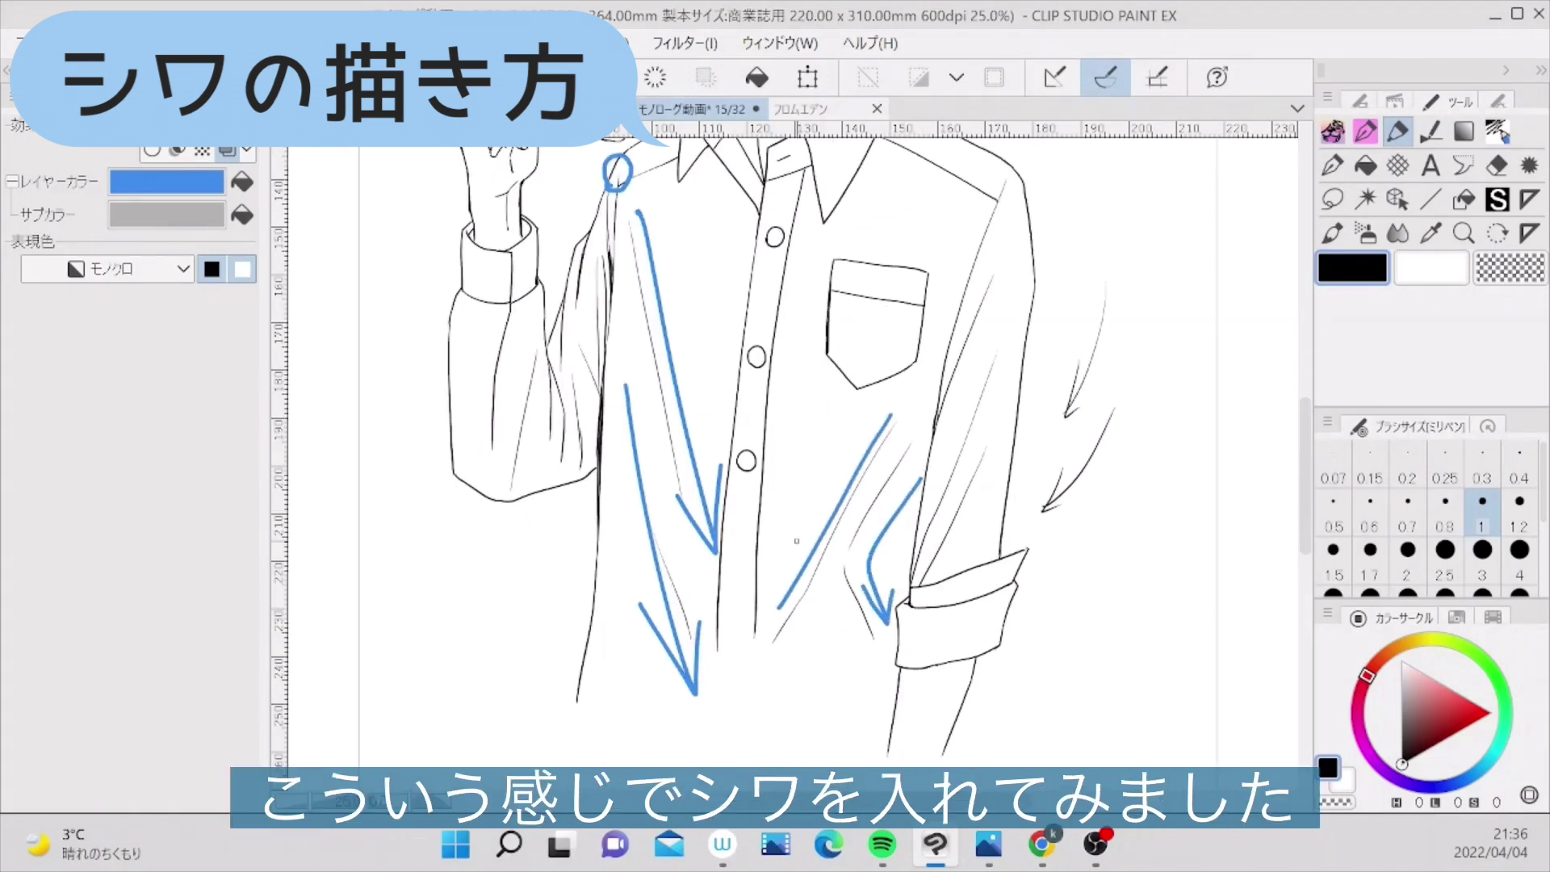
{"action": "left_click_drag", "start_coordinate": [798, 540], "coordinate": [778, 608]}
{"action": "left_click_drag", "start_coordinate": [819, 574], "coordinate": [777, 607]}
{"action": "scroll", "coordinate": [822, 556], "scroll_direction": "down", "scroll_amount": 2}
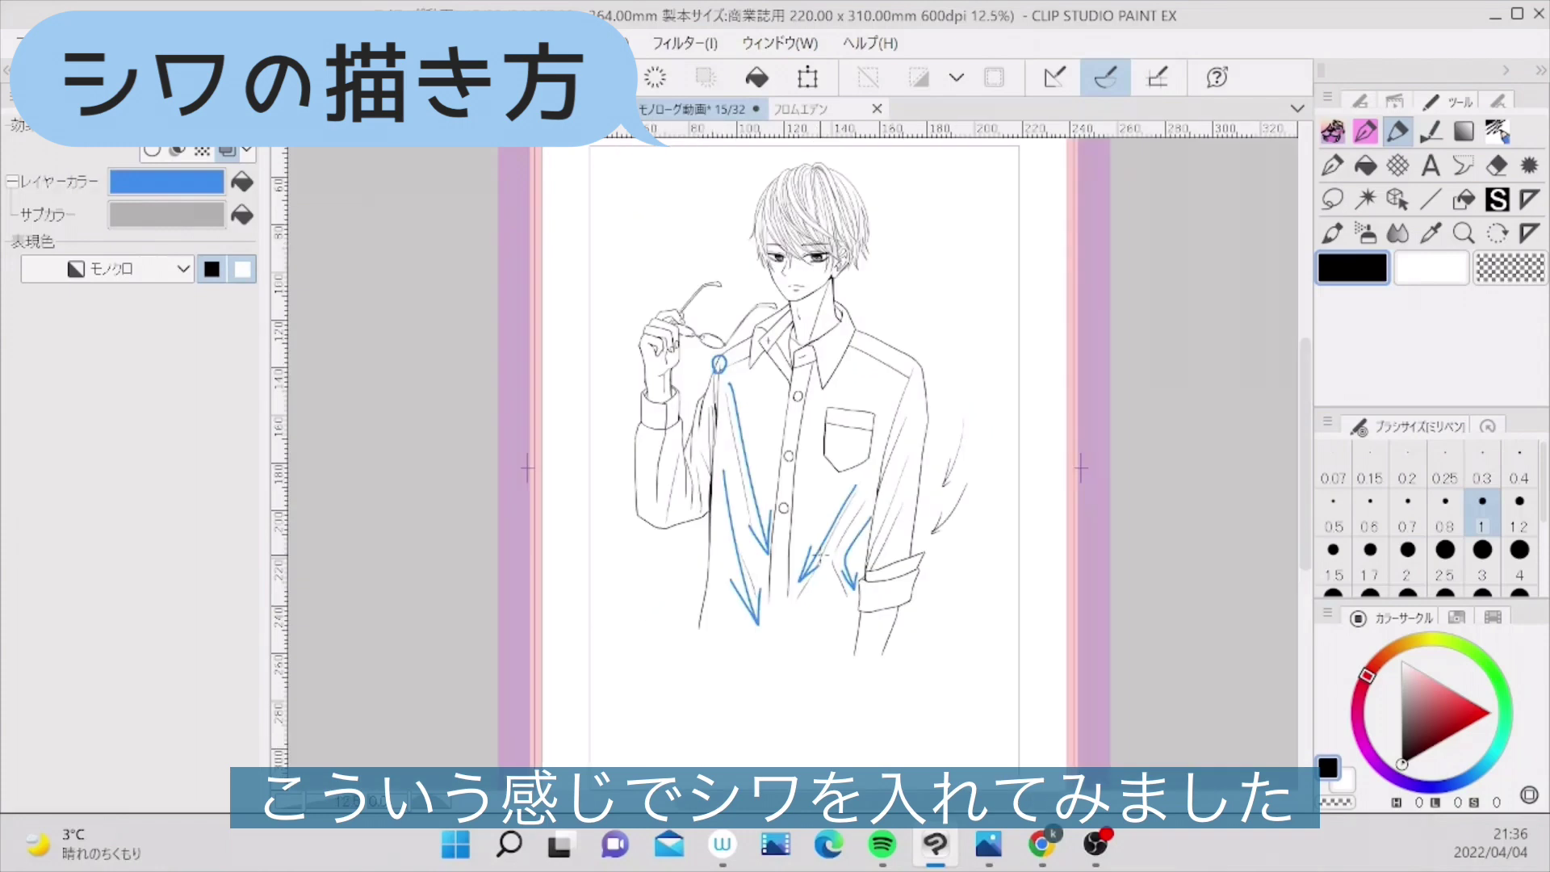
{"action": "scroll", "coordinate": [914, 444], "scroll_direction": "up", "scroll_amount": 1}
{"action": "scroll", "coordinate": [940, 388], "scroll_direction": "down", "scroll_amount": 1}
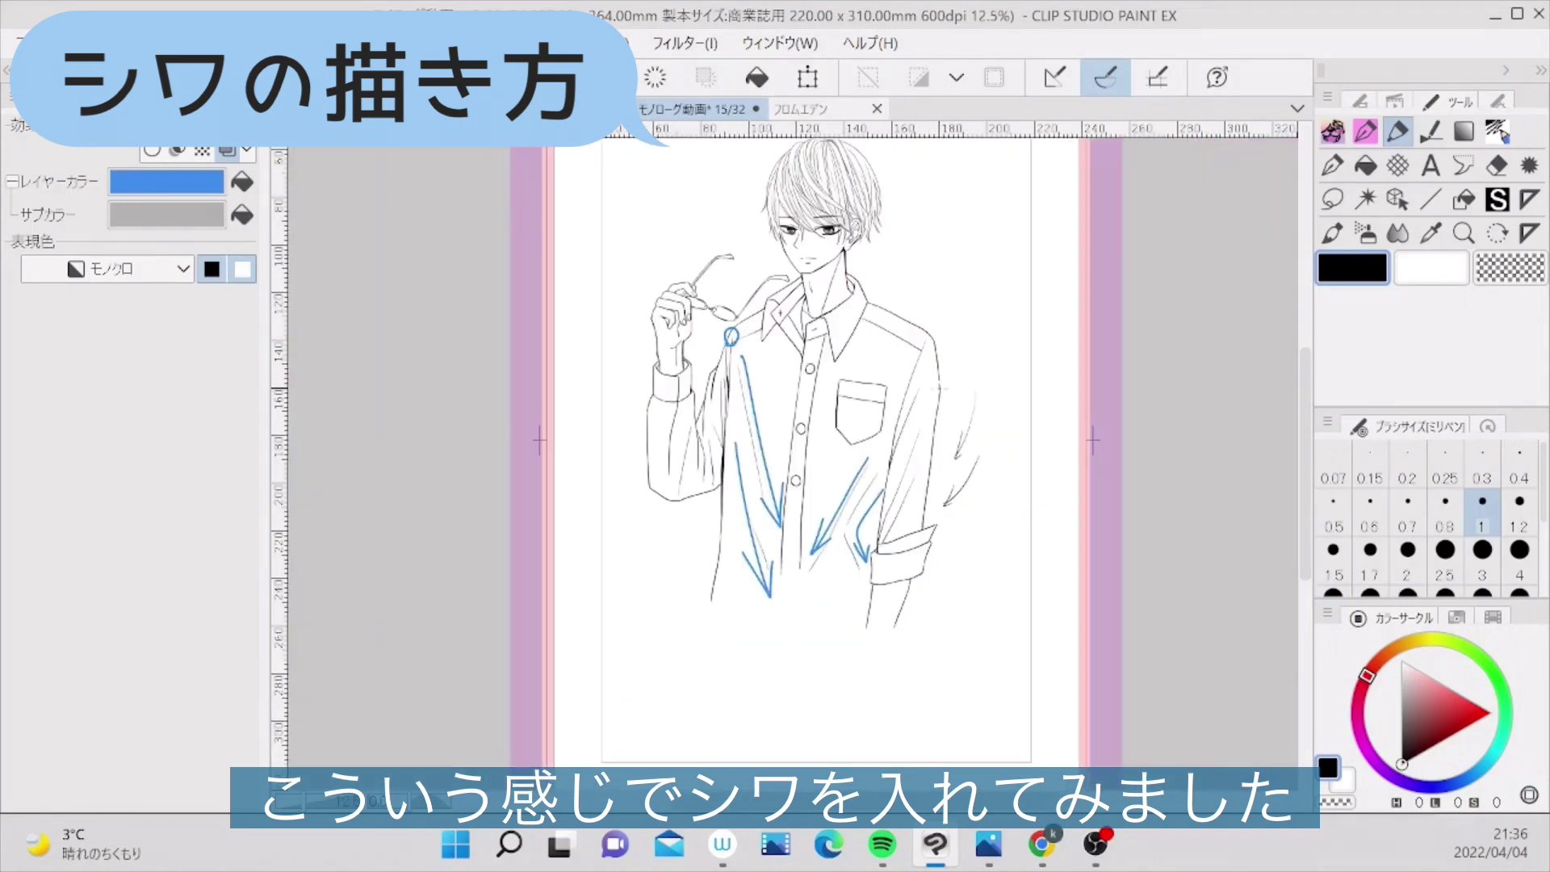
{"action": "left_click_drag", "start_coordinate": [1306, 388], "coordinate": [1306, 351]}
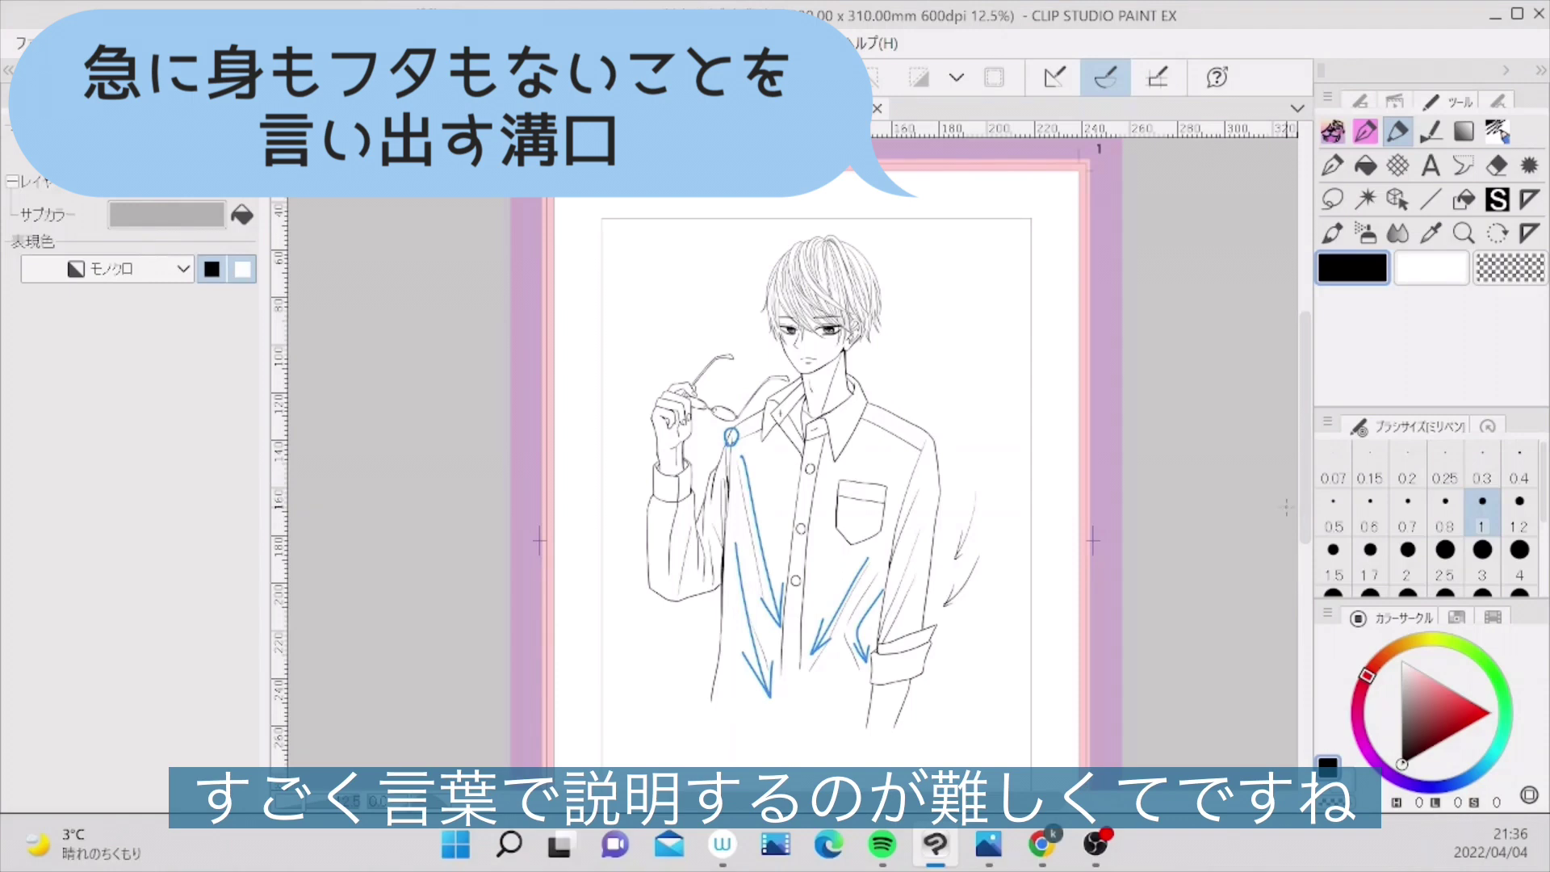
- On the inked shirt layer (レイヤー17), draw a small round button on the raised arm's cuff and another on the sleeve opening below it
{"action": "left_click", "coordinate": [145, 101]}
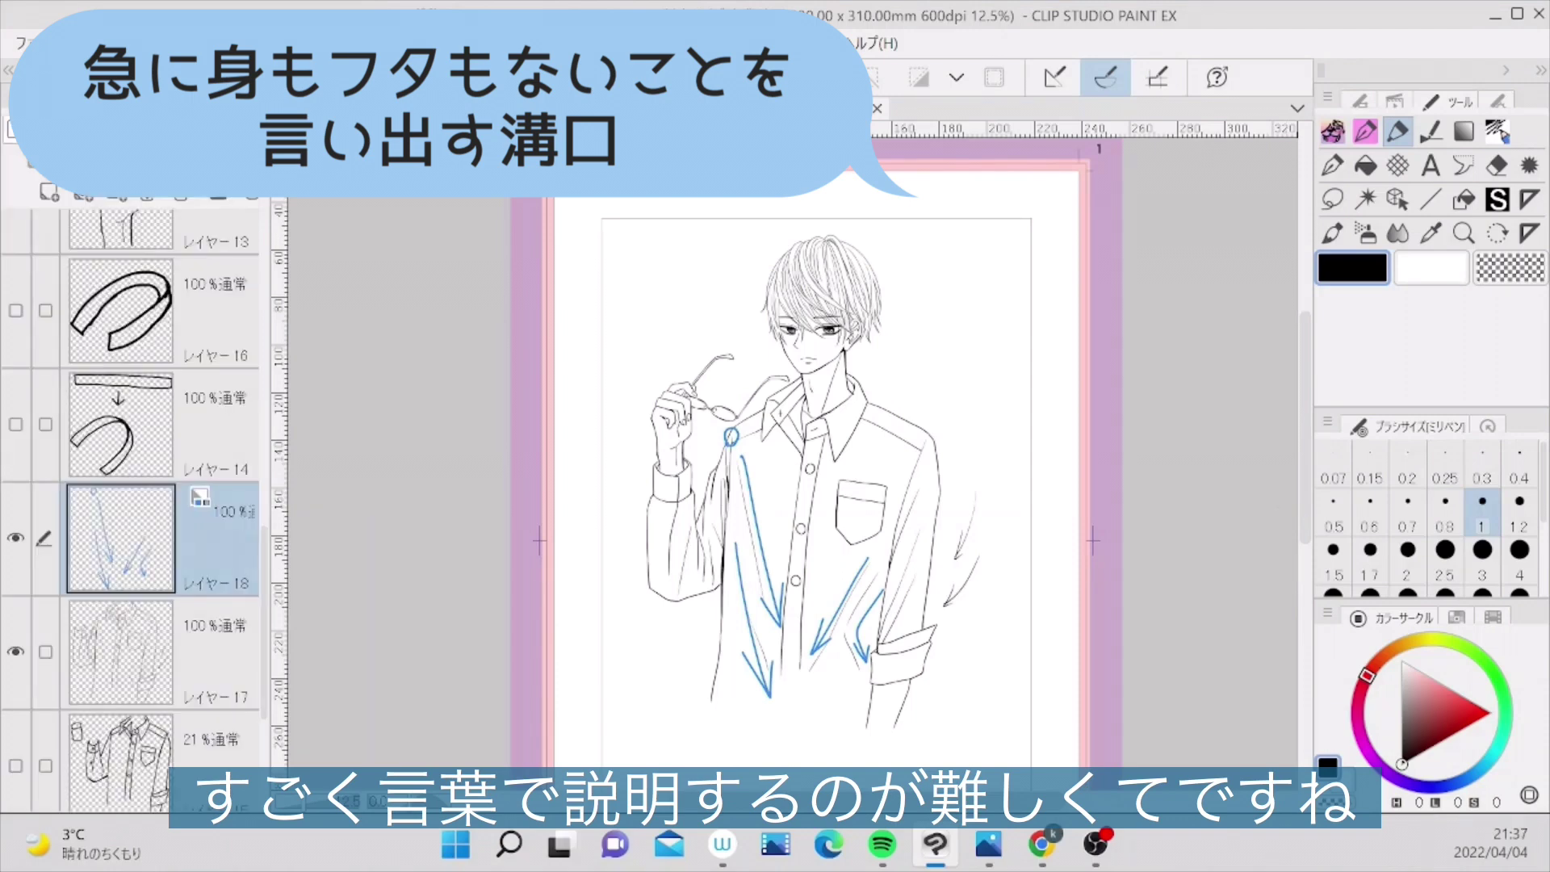
{"action": "scroll", "coordinate": [129, 509], "scroll_direction": "down", "scroll_amount": 3}
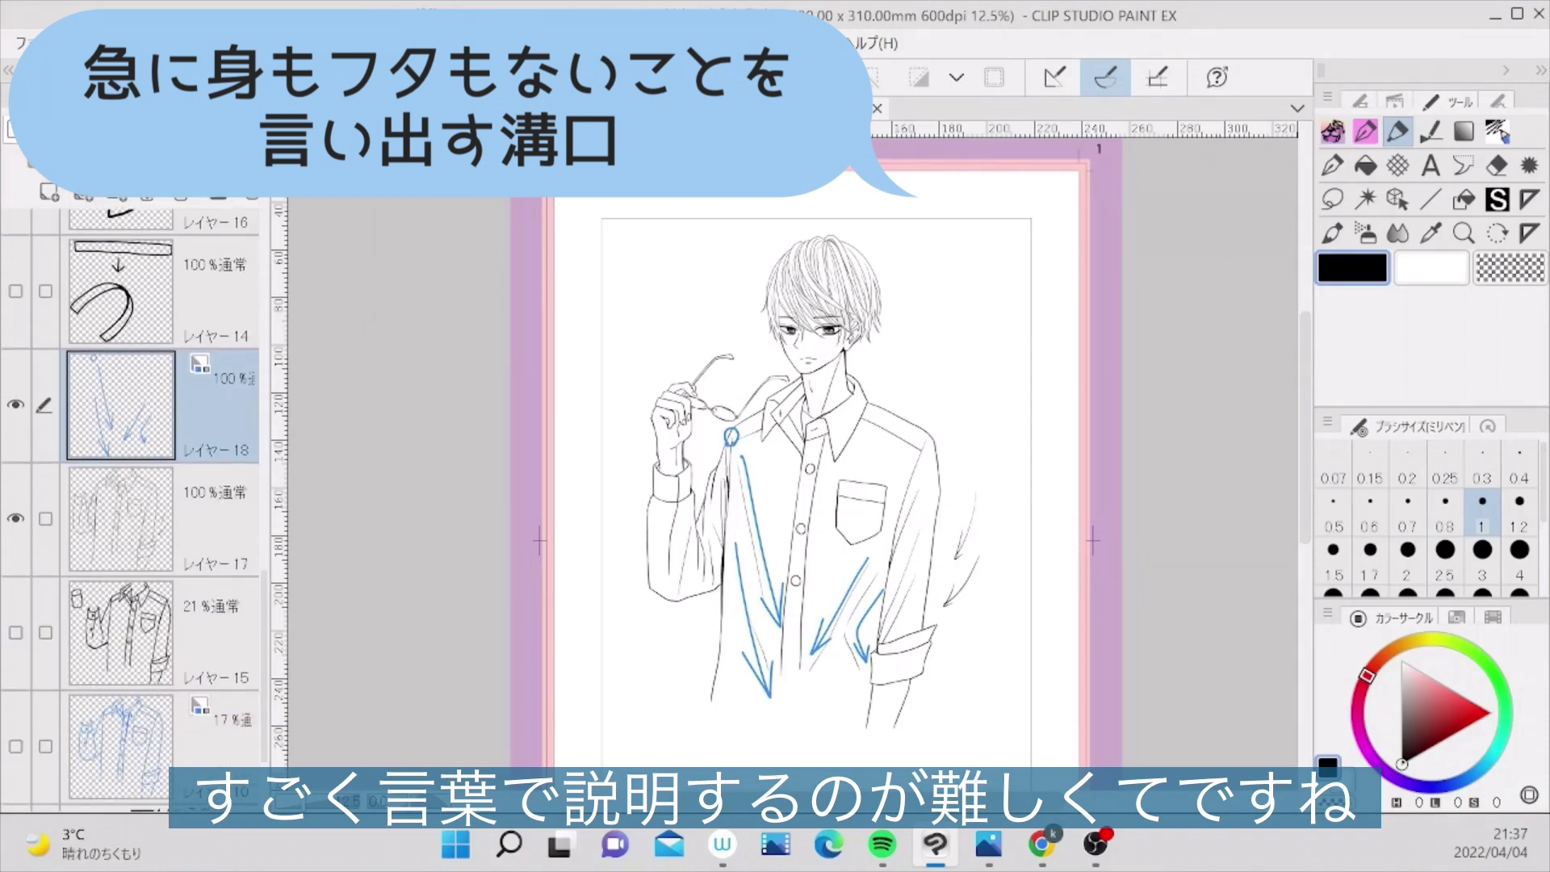
{"action": "left_click", "coordinate": [216, 529]}
{"action": "scroll", "coordinate": [731, 436], "scroll_direction": "up", "scroll_amount": 2}
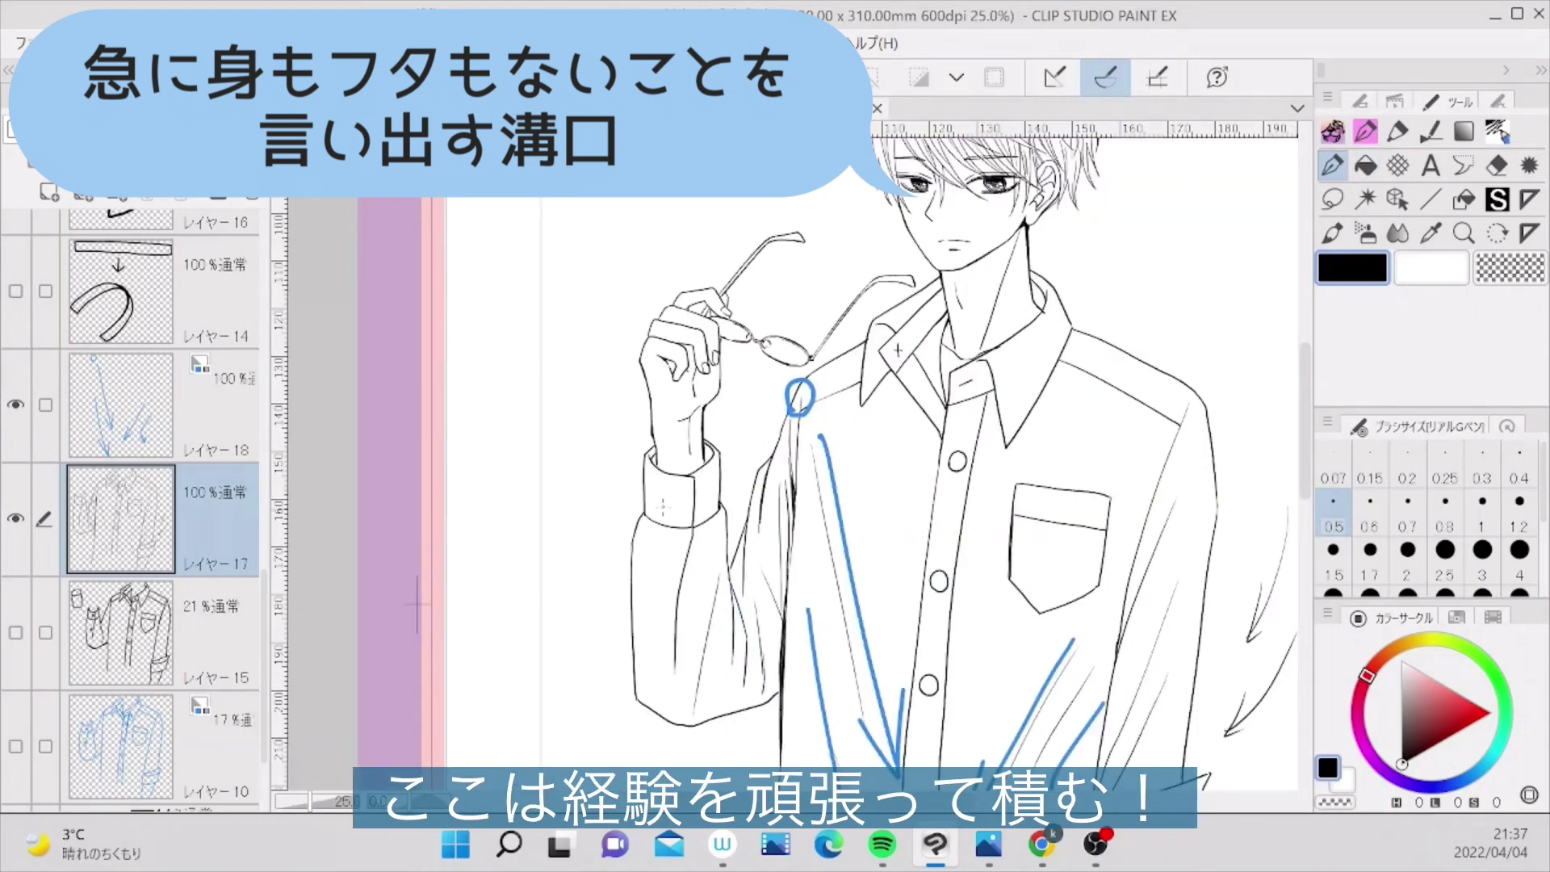
{"action": "scroll", "coordinate": [679, 501], "scroll_direction": "up", "scroll_amount": 2}
{"action": "left_click_drag", "start_coordinate": [693, 494], "coordinate": [678, 504]}
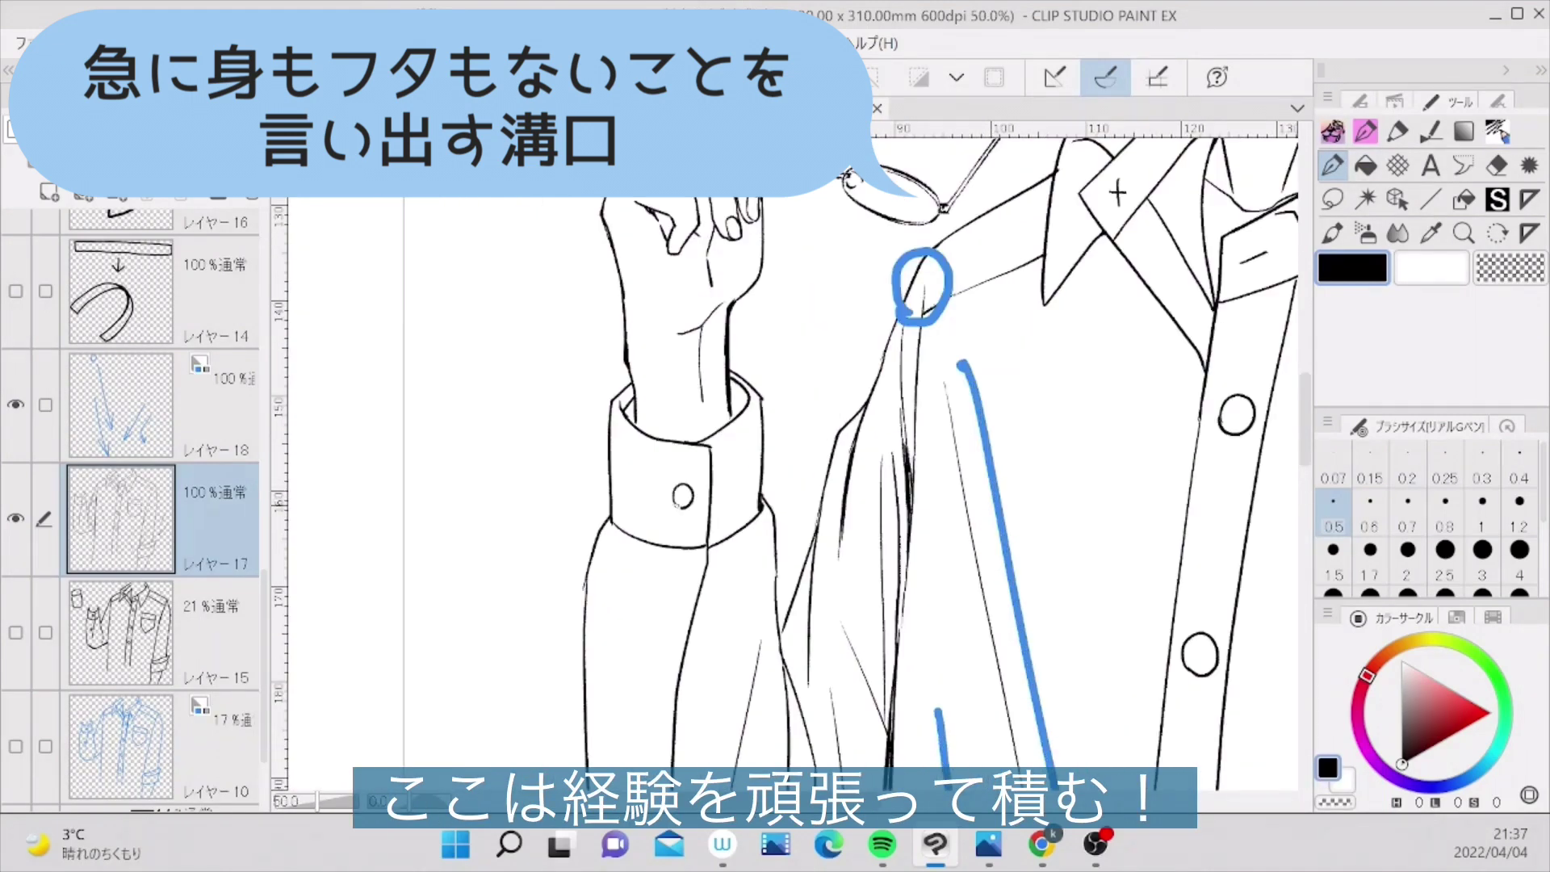
{"action": "mouse_move", "coordinate": [654, 666]}
{"action": "left_mouse_down"}
{"action": "mouse_move", "coordinate": [654, 694]}
{"action": "mouse_move", "coordinate": [656, 667]}
{"action": "left_mouse_up"}
- Draw a short, thin fold running down the outer side of the raised arm's sleeve, just below the cuff
{"action": "left_click_drag", "start_coordinate": [614, 575], "coordinate": [633, 683]}
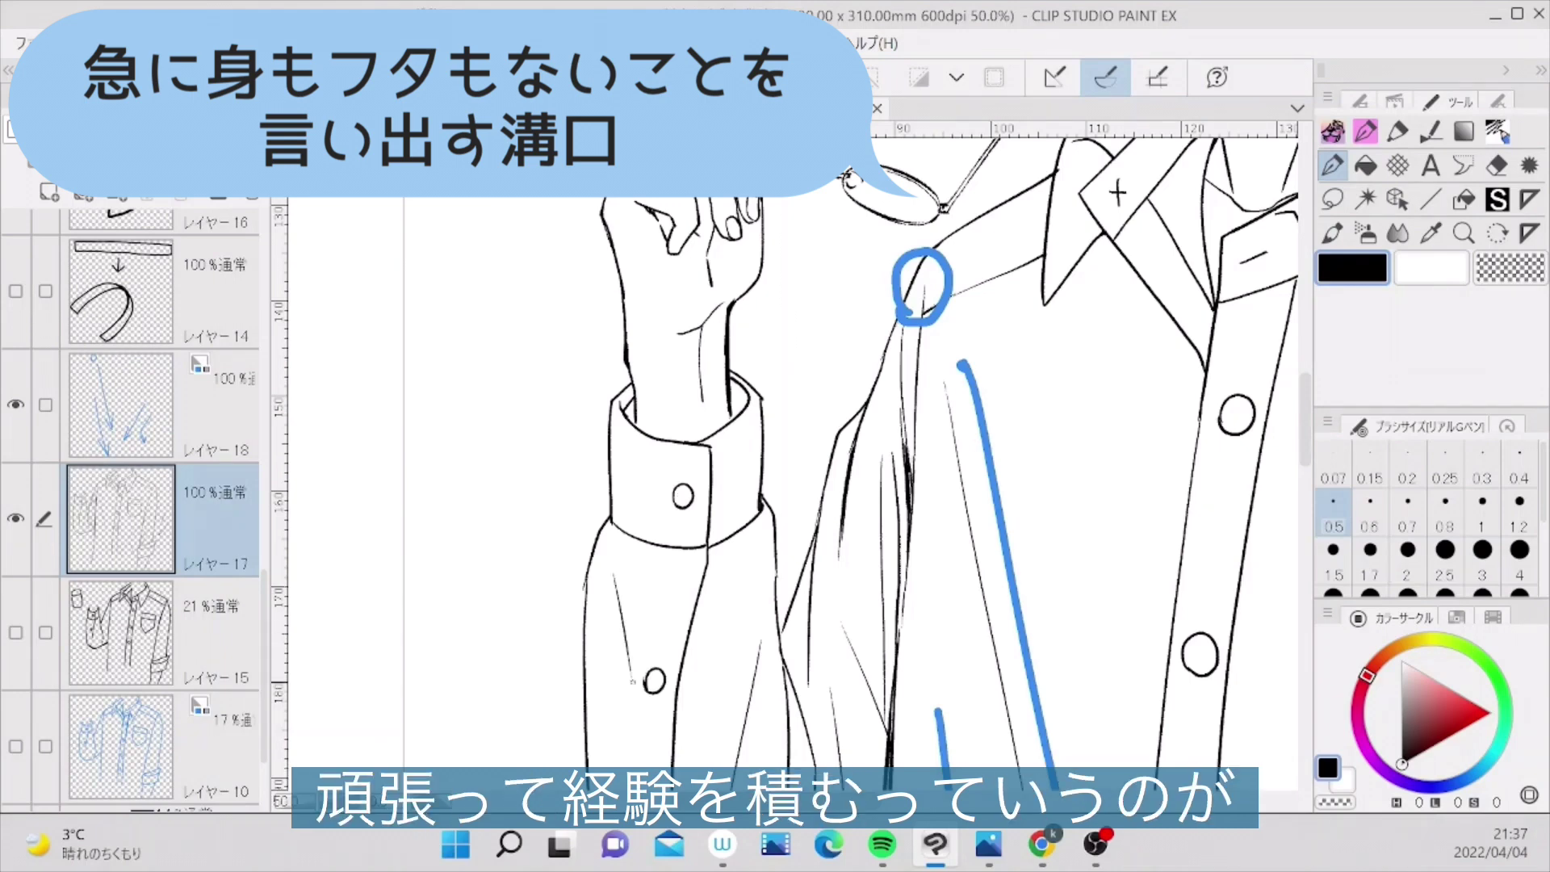
{"action": "scroll", "coordinate": [615, 494], "scroll_direction": "down", "scroll_amount": 3}
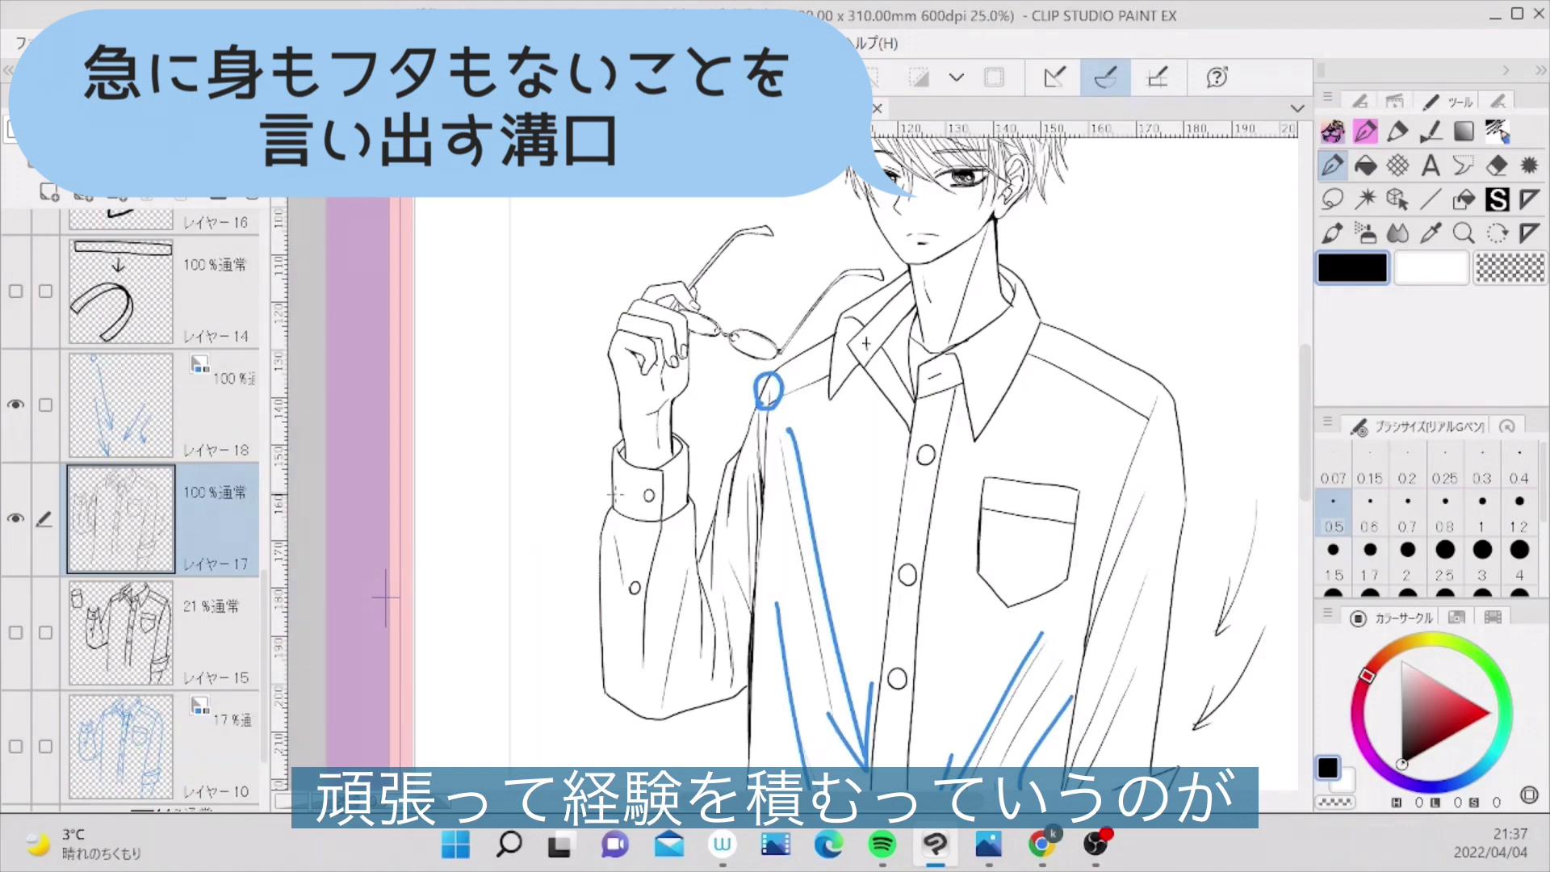
{"action": "key", "text": "ctrl+plus"}
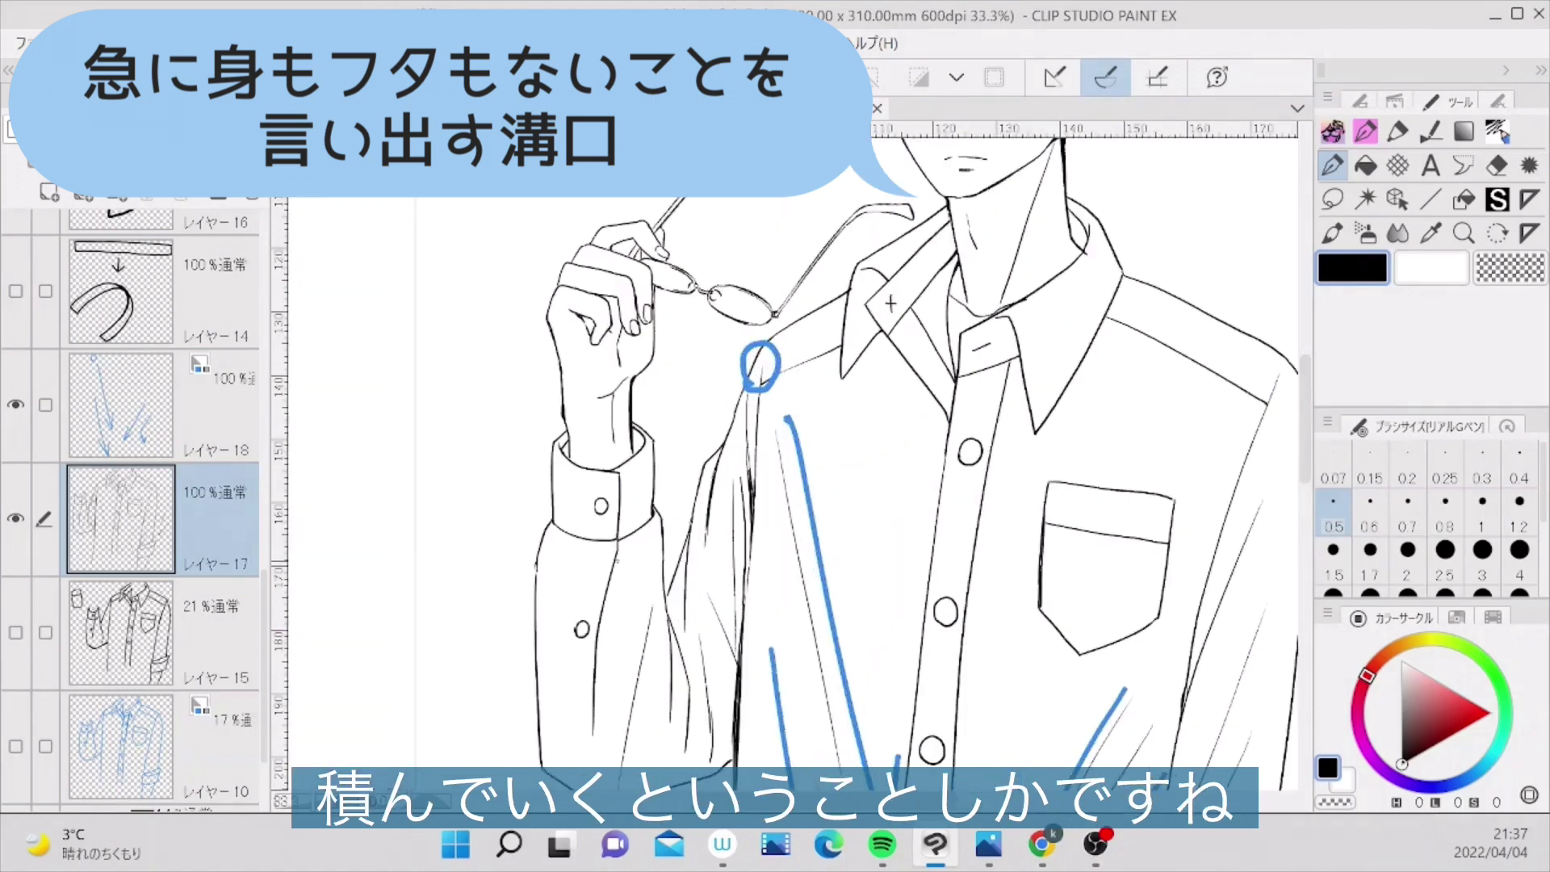
{"action": "left_click_drag", "start_coordinate": [556, 575], "coordinate": [569, 630]}
- Hide the blue arrow layer and review the whole inked figure with its shirt folds
{"action": "scroll", "coordinate": [891, 303], "scroll_direction": "down", "scroll_amount": 3}
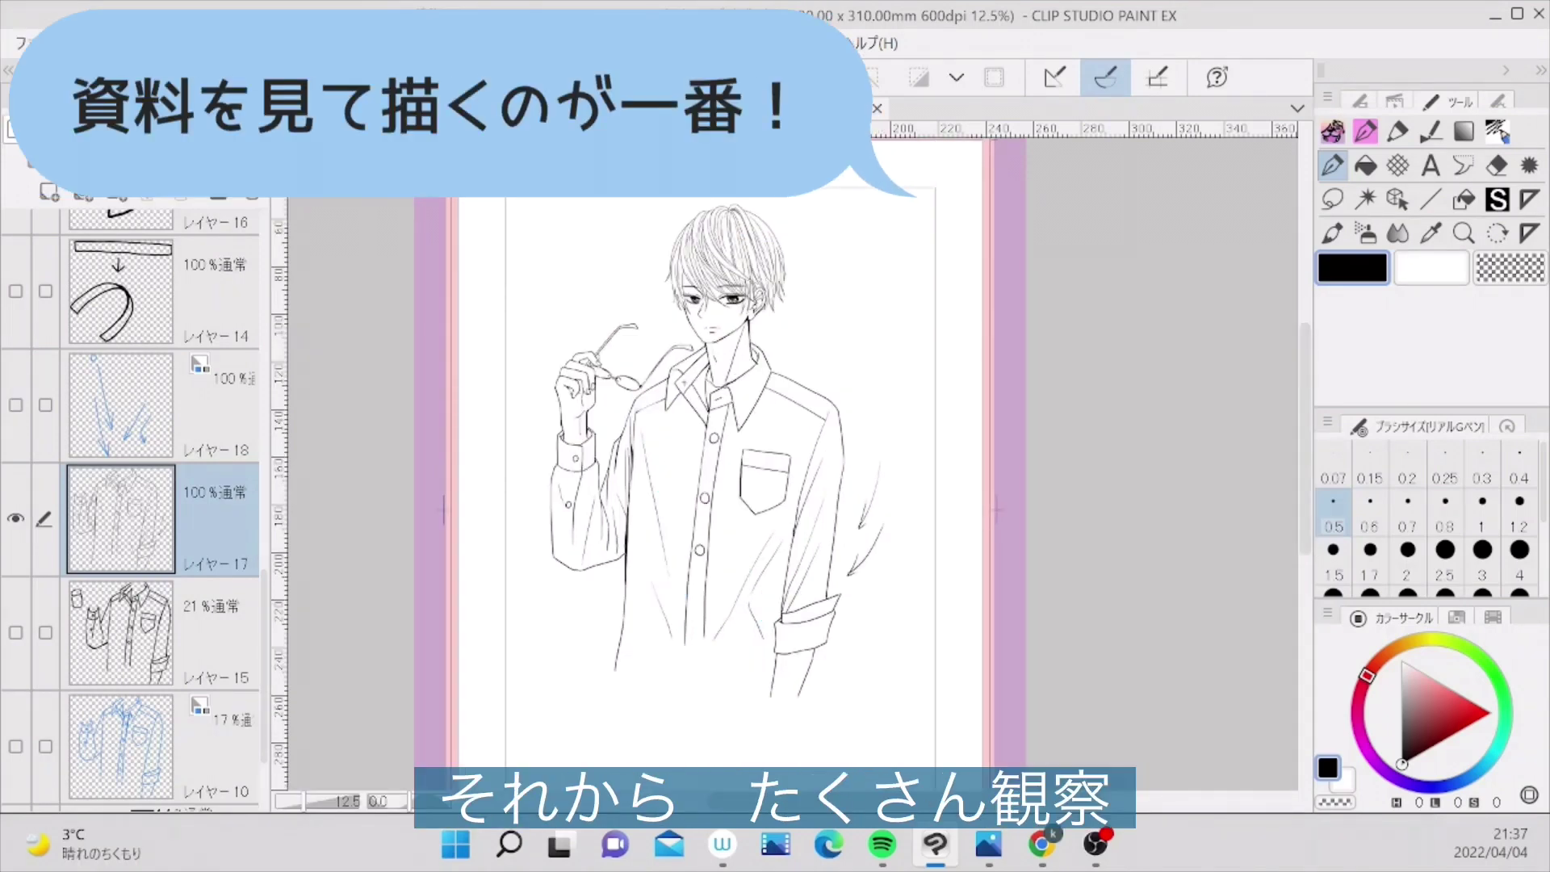
{"action": "left_click_drag", "start_coordinate": [1306, 438], "coordinate": [1306, 425]}
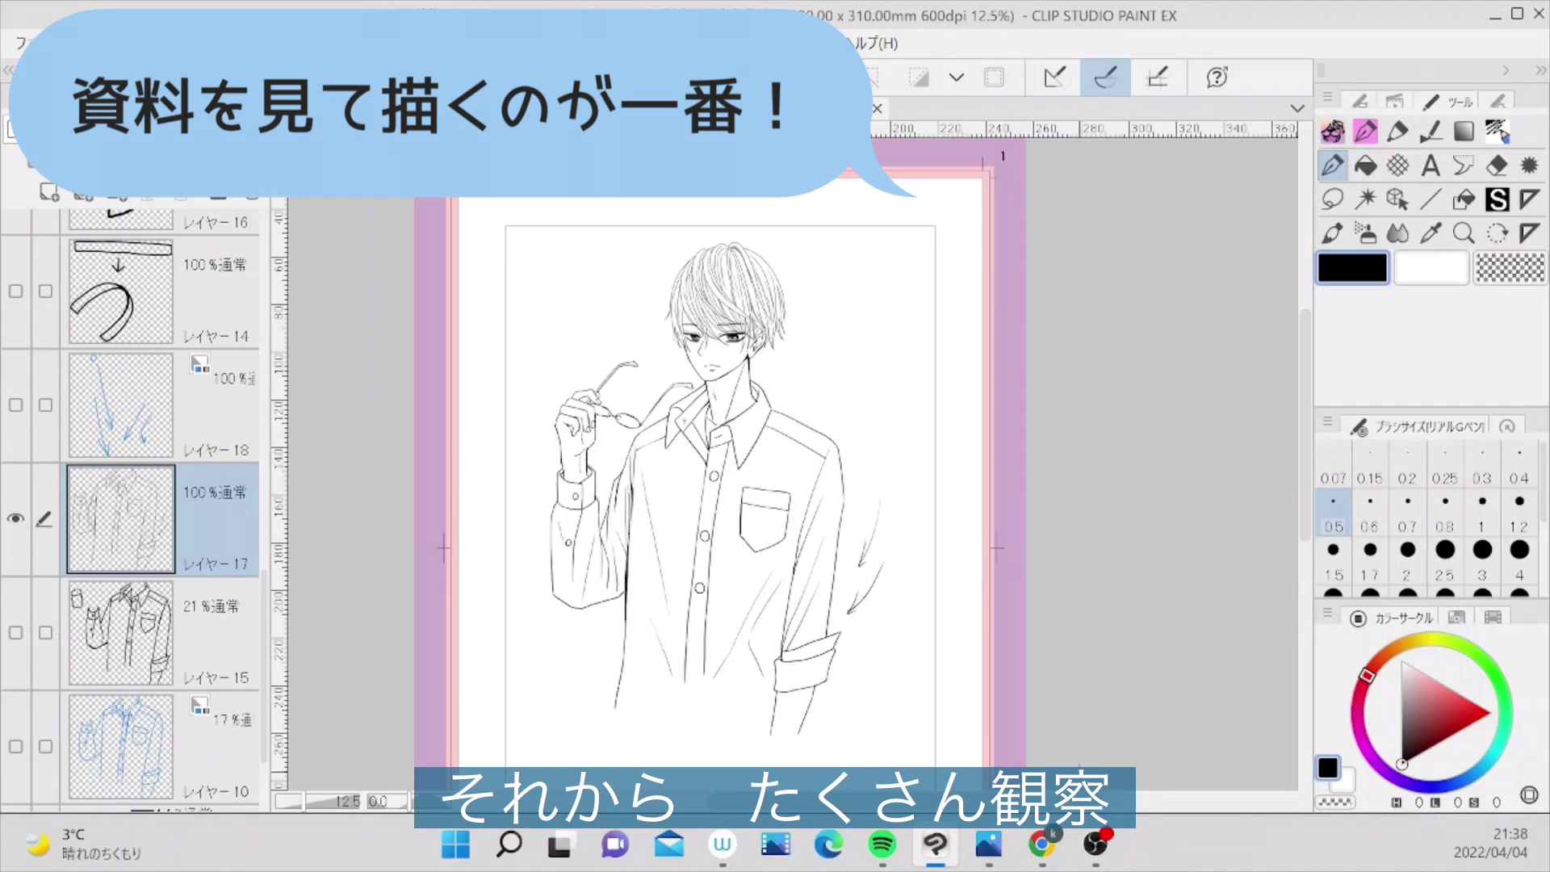
{"action": "left_click_drag", "start_coordinate": [913, 802], "coordinate": [893, 802]}
{"action": "left_click_drag", "start_coordinate": [1305, 425], "coordinate": [1305, 421]}
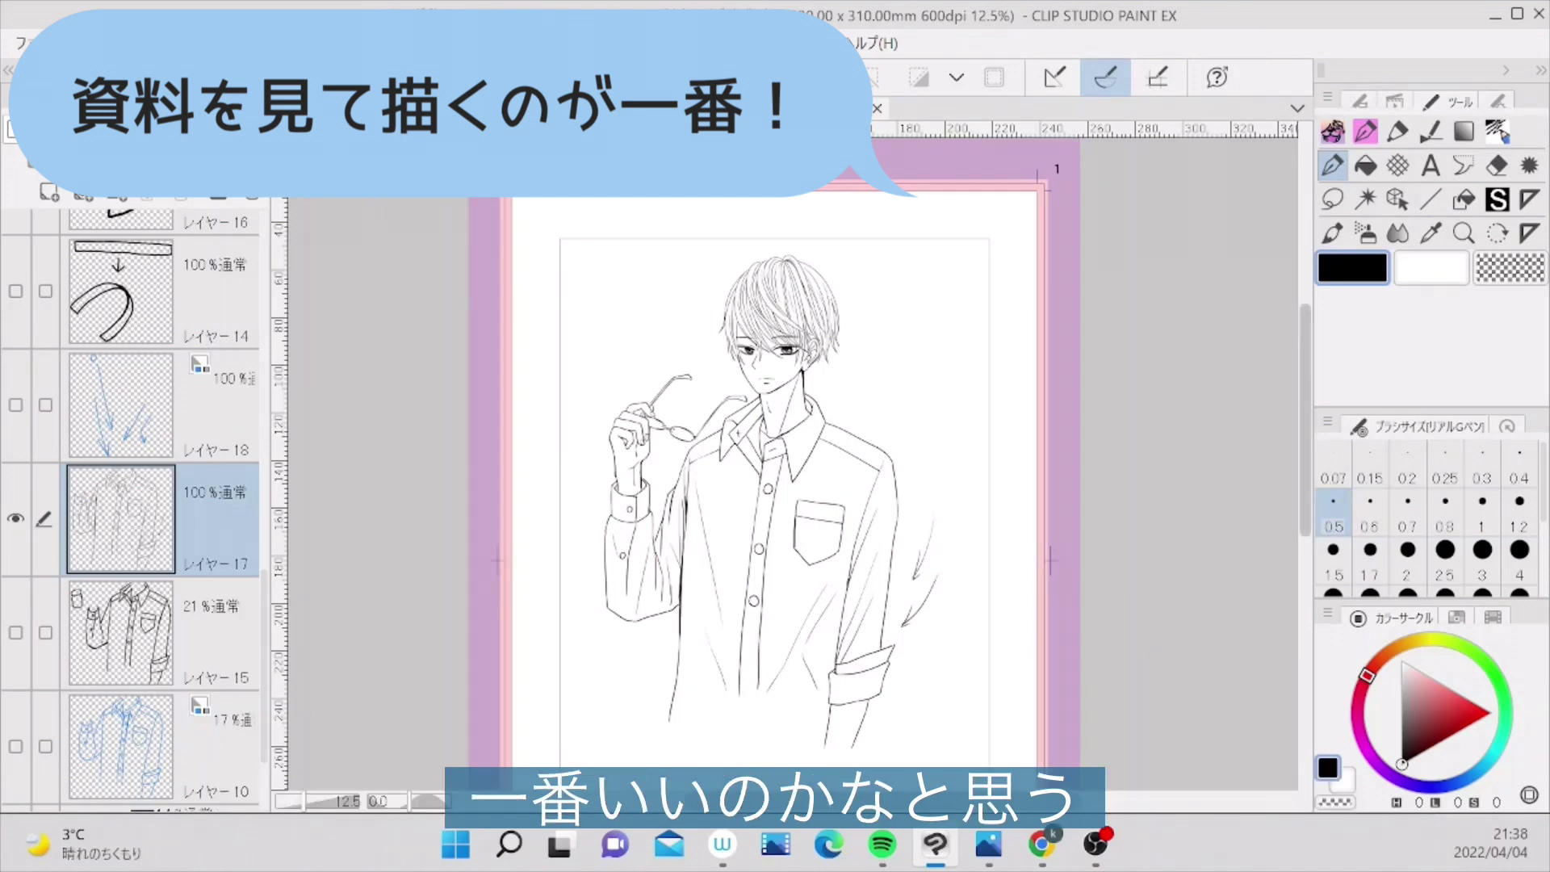
{"action": "left_click_drag", "start_coordinate": [1305, 420], "coordinate": [1305, 425]}
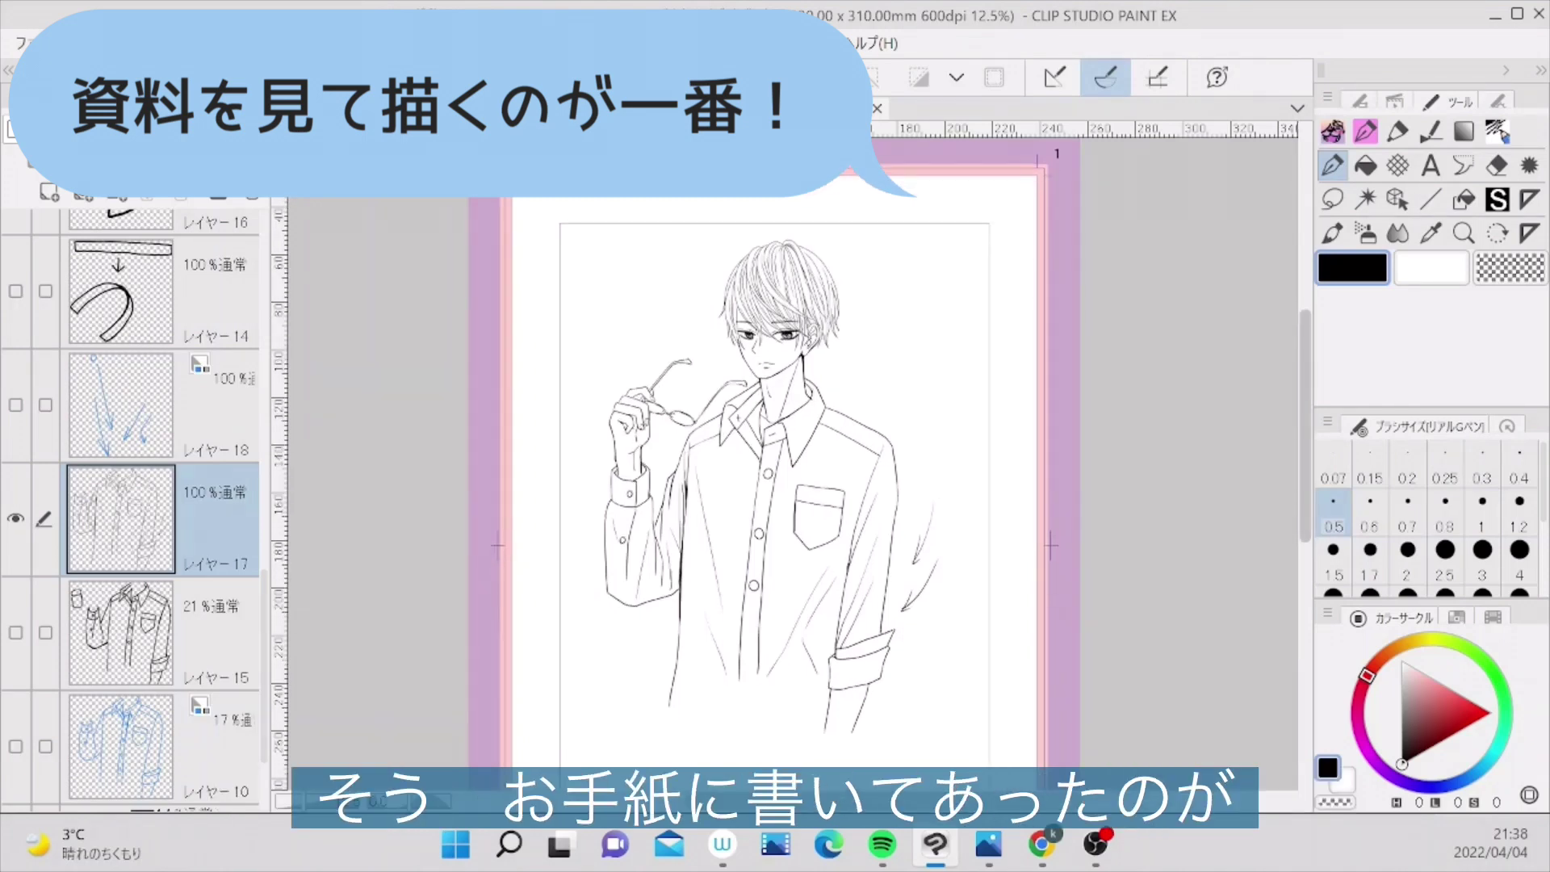